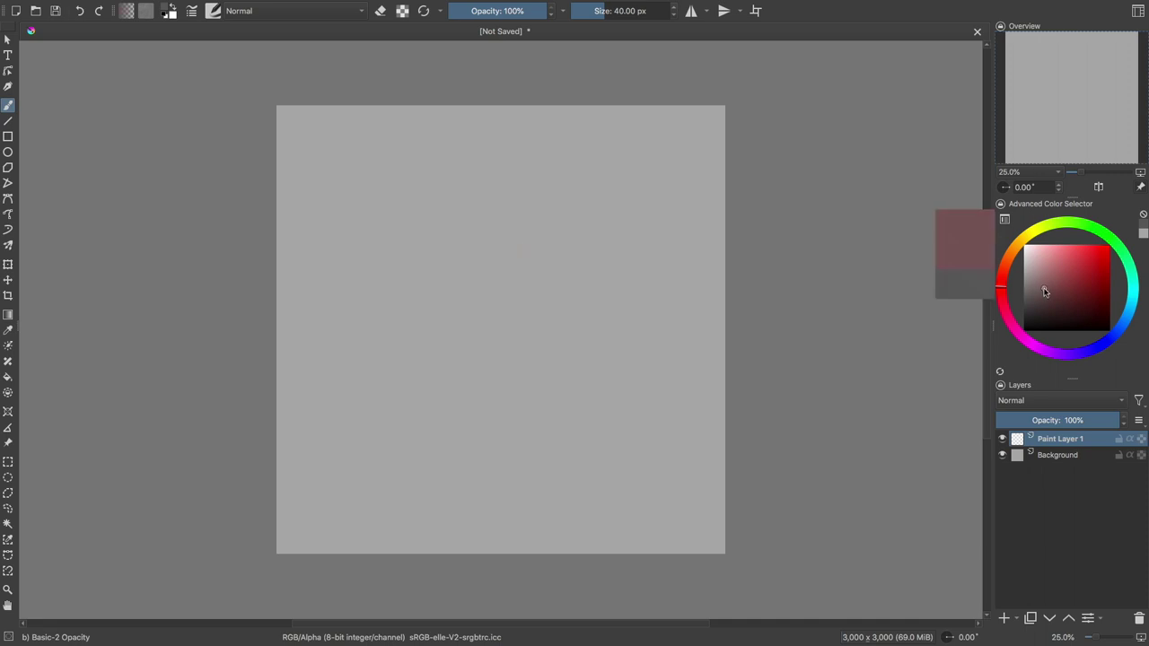
# - Block in a large rough mauve blob for the figure in the canvas centre
pyautogui.moveTo(474, 213)
pyautogui.mouseDown()
pyautogui.moveTo(573, 330)
pyautogui.moveTo(503, 422)
pyautogui.moveTo(413, 288)
pyautogui.moveTo(575, 449)
pyautogui.moveTo(507, 163)
pyautogui.moveTo(538, 430)
pyautogui.mouseUp()
pyautogui.moveTo(421, 278)
pyautogui.mouseDown()
pyautogui.moveTo(485, 170)
pyautogui.moveTo(538, 216)
pyautogui.mouseUp()
pyautogui.moveTo(521, 162); pyautogui.dragTo(628, 377)
pyautogui.moveTo(601, 282); pyautogui.dragTo(620, 457)
pyautogui.moveTo(556, 463); pyautogui.dragTo(395, 305)
pyautogui.moveTo(404, 350)
pyautogui.mouseDown()
pyautogui.moveTo(575, 431)
pyautogui.moveTo(597, 386)
pyautogui.mouseUp()
pyautogui.moveTo(440, 395)
pyautogui.mouseDown()
pyautogui.moveTo(609, 334)
pyautogui.moveTo(592, 368)
pyautogui.mouseUp()
# - Add a lighter stroke at the top, then outline the shape's top, sides and bottom in darker mauve
pyautogui.hotkey('shift', 'i')
pyautogui.click(492, 263)
pyautogui.moveTo(493, 189); pyautogui.dragTo(507, 231)
pyautogui.press('[')
pyautogui.press('[')
pyautogui.press('[')
pyautogui.hotkey('shift', 'i')
pyautogui.click(405, 337)
pyautogui.moveTo(493, 169)
pyautogui.mouseDown()
pyautogui.moveTo(415, 235)
pyautogui.moveTo(632, 262)
pyautogui.moveTo(633, 368)
pyautogui.mouseUp()
pyautogui.moveTo(413, 218)
pyautogui.mouseDown()
pyautogui.moveTo(373, 297)
pyautogui.moveTo(415, 332)
pyautogui.mouseUp()
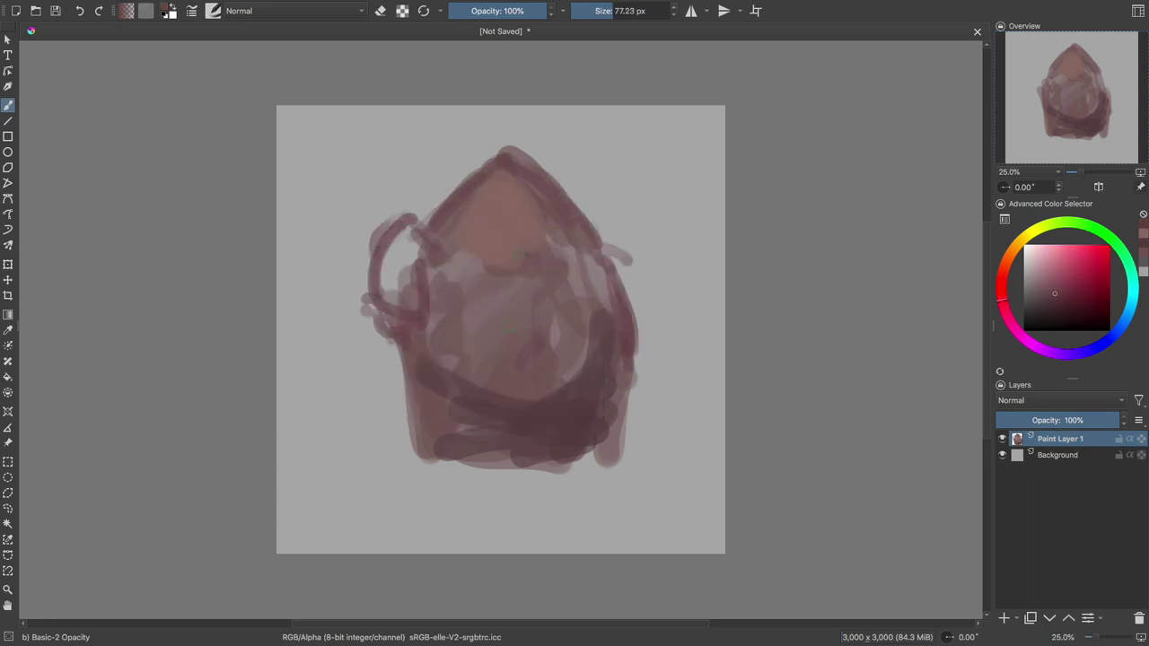
pyautogui.moveTo(490, 325); pyautogui.dragTo(513, 409)
pyautogui.moveTo(622, 348)
pyautogui.mouseDown()
pyautogui.moveTo(611, 458)
pyautogui.moveTo(538, 454)
pyautogui.mouseUp()
# - Paint dark purple masses on the left and centre, and outline the head and face
pyautogui.hotkey('shift', 'i')
pyautogui.click(424, 347)
pyautogui.press(']')
pyautogui.press(']')
pyautogui.press(']')
pyautogui.moveTo(383, 278); pyautogui.dragTo(397, 318)
pyautogui.press('[')
pyautogui.moveTo(522, 322); pyautogui.dragTo(547, 399)
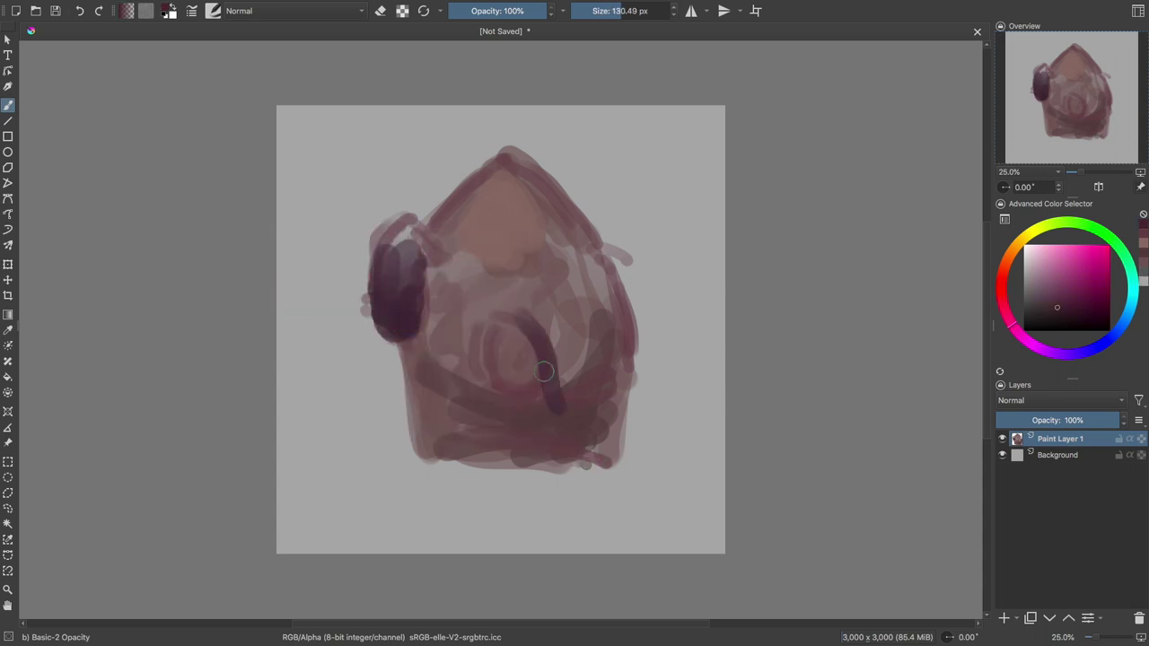
pyautogui.moveTo(557, 154); pyautogui.dragTo(502, 155)
pyautogui.moveTo(577, 148); pyautogui.dragTo(629, 148)
pyautogui.moveTo(492, 167)
pyautogui.mouseDown()
pyautogui.moveTo(539, 184)
pyautogui.moveTo(552, 265)
pyautogui.mouseUp()
pyautogui.moveTo(456, 205); pyautogui.dragTo(469, 278)
pyautogui.moveTo(492, 280); pyautogui.dragTo(554, 265)
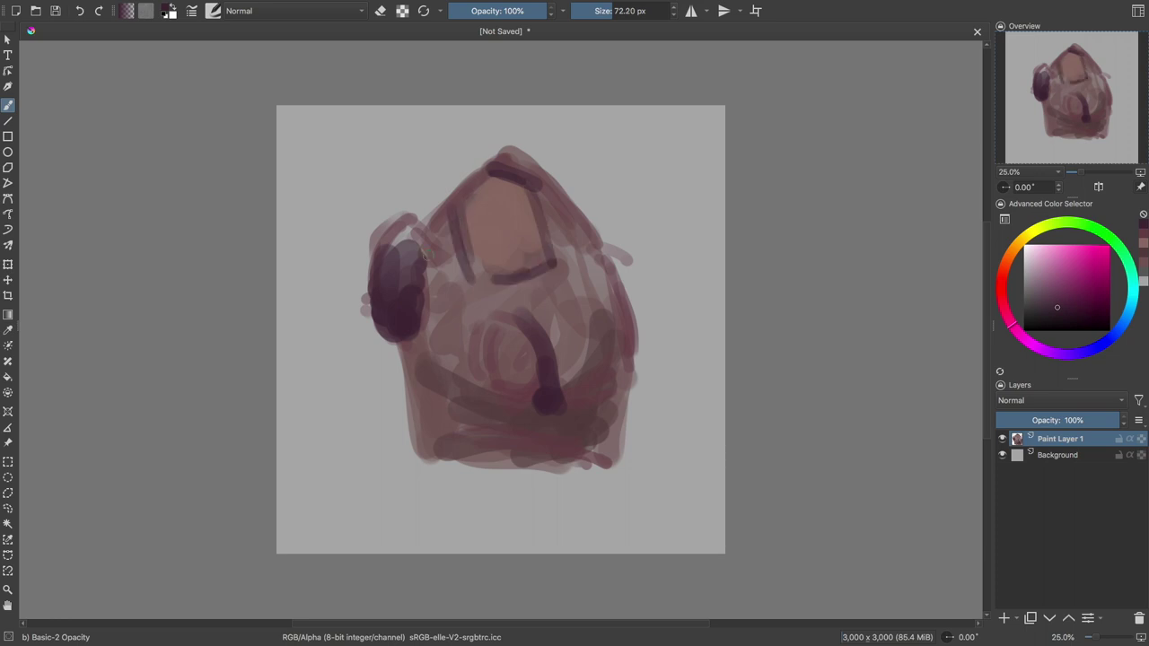
# - Erase and soften the figure's upper-left, right, left and bottom edges
pyautogui.moveTo(434, 216); pyautogui.dragTo(443, 239)
pyautogui.moveTo(624, 256); pyautogui.dragTo(630, 350)
pyautogui.moveTo(411, 350)
pyautogui.mouseDown()
pyautogui.moveTo(421, 454)
pyautogui.moveTo(600, 462)
pyautogui.mouseUp()
pyautogui.press(']')
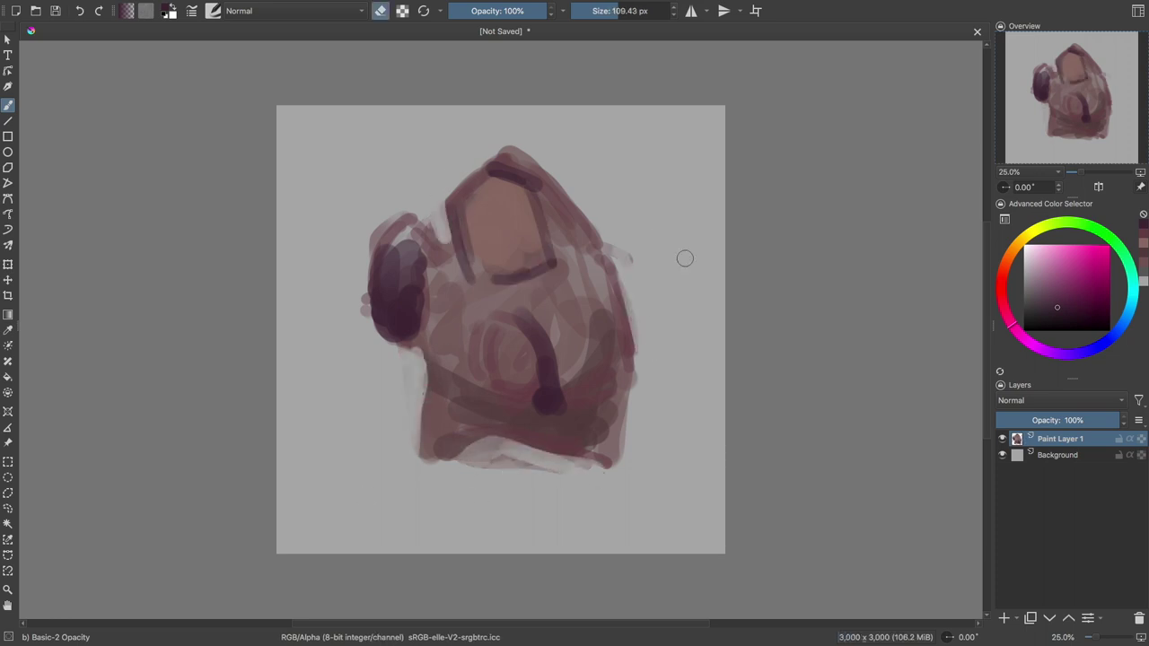
pyautogui.hotkey('shift', 'i')
pyautogui.click(432, 473)
pyautogui.press('e')
pyautogui.hotkey('shift', 'i')
pyautogui.click(506, 384)
# - Paint a dark chin shape, then dab peach patches for the face and both hands
pyautogui.moveTo(493, 269); pyautogui.dragTo(503, 283)
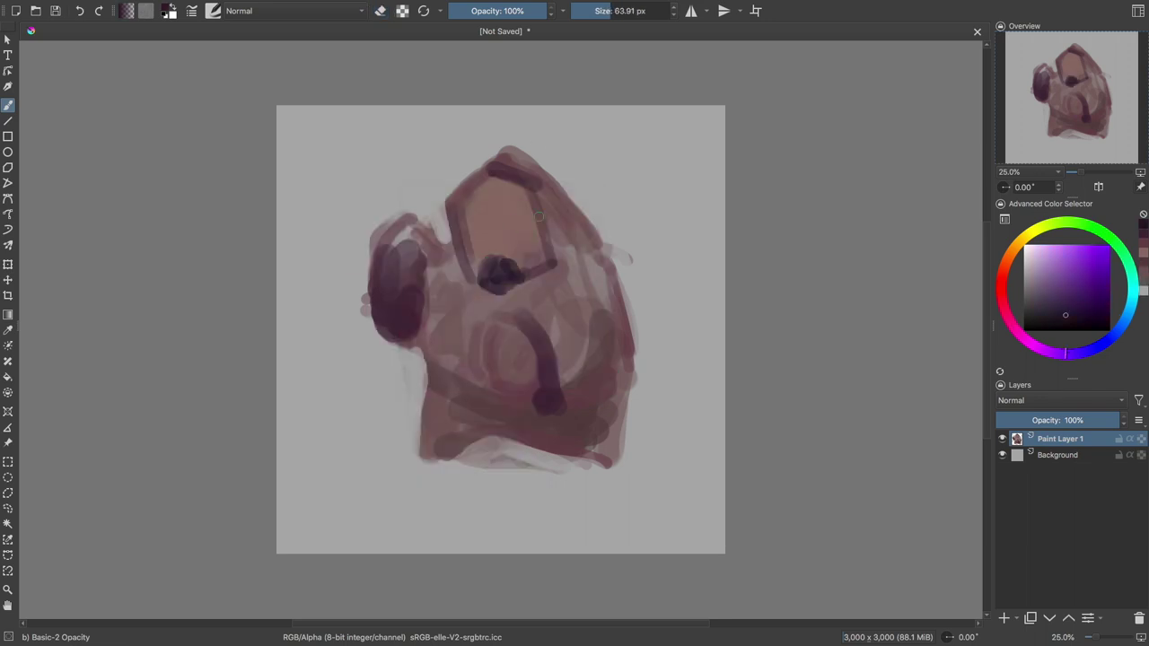
pyautogui.hotkey('shift', 'i')
pyautogui.click(509, 211)
pyautogui.moveTo(492, 216); pyautogui.dragTo(501, 232)
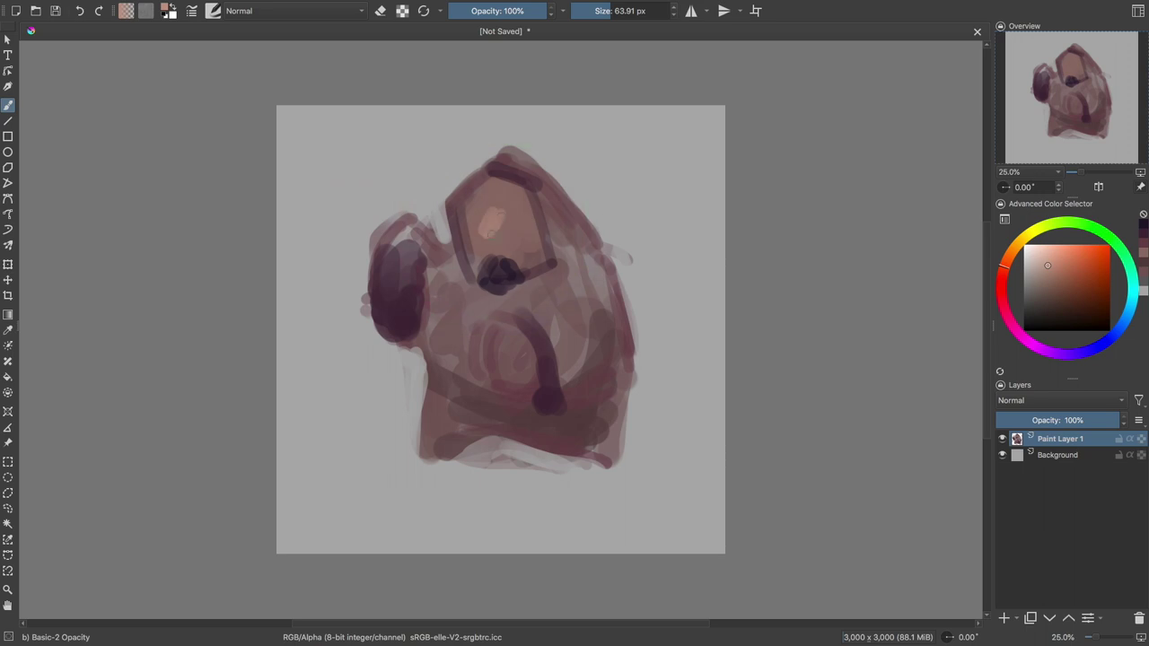
pyautogui.moveTo(480, 334); pyautogui.dragTo(498, 367)
pyautogui.moveTo(404, 258); pyautogui.dragTo(428, 276)
pyautogui.moveTo(478, 197); pyautogui.dragTo(509, 190)
# - Add a dark purple stroke mid-figure and paint two dark feet at the base
pyautogui.hotkey('shift', 'i')
pyautogui.click(551, 374)
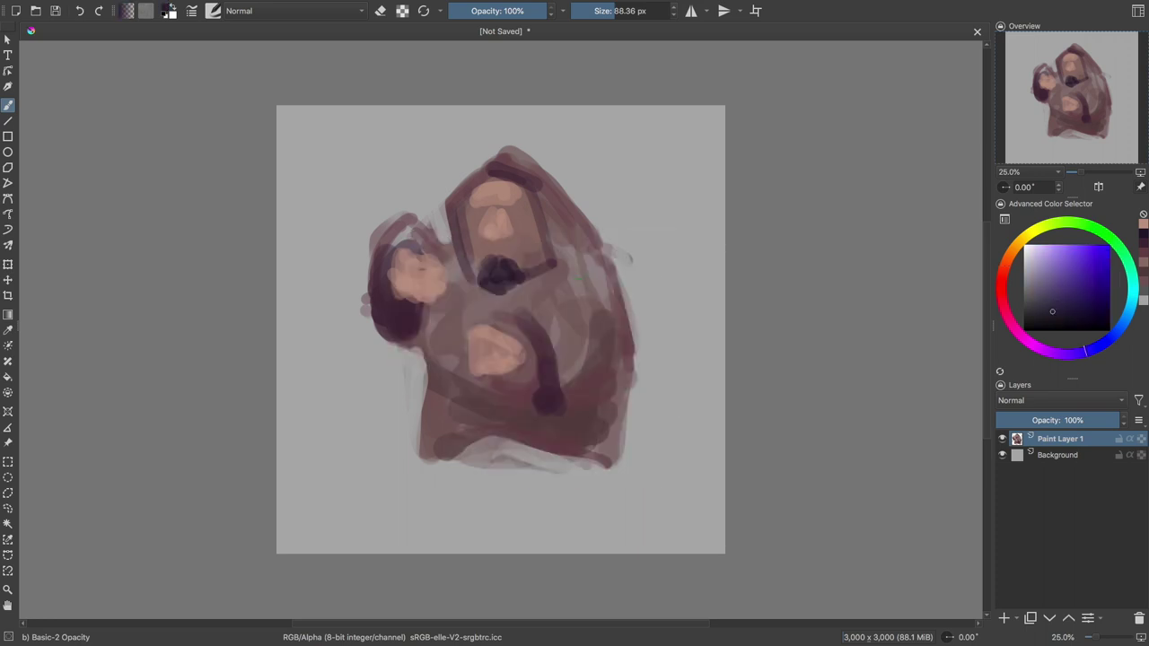
pyautogui.moveTo(530, 318); pyautogui.dragTo(549, 395)
pyautogui.press(']')
pyautogui.press(']')
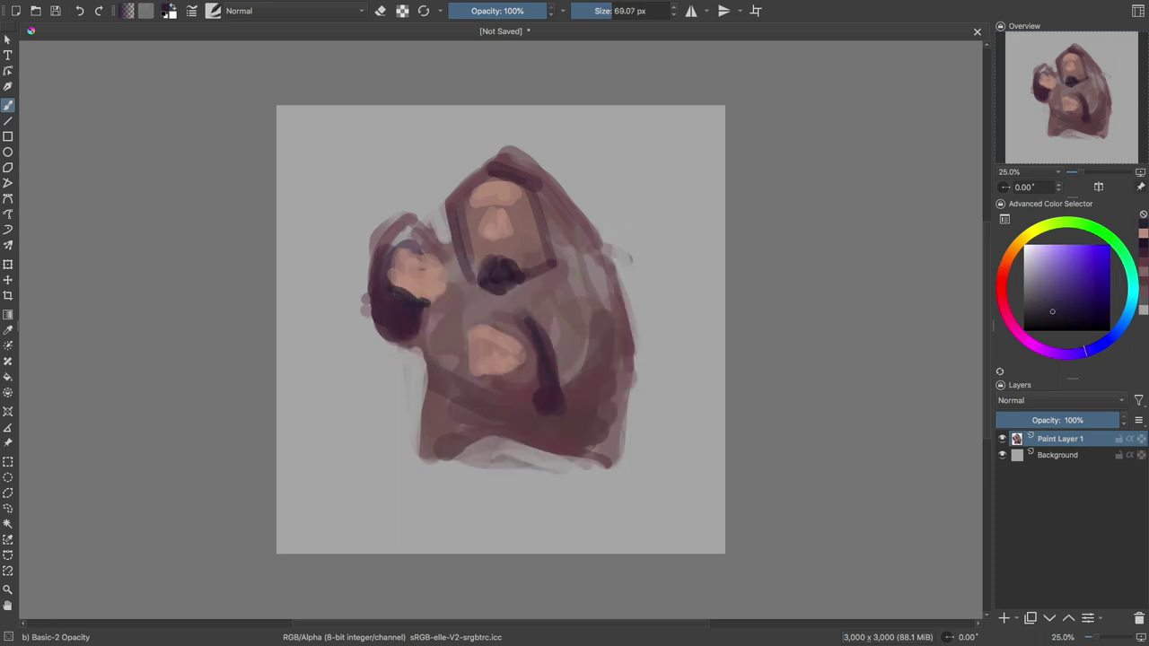
pyautogui.moveTo(593, 451); pyautogui.dragTo(616, 472)
pyautogui.moveTo(413, 462); pyautogui.dragTo(444, 458)
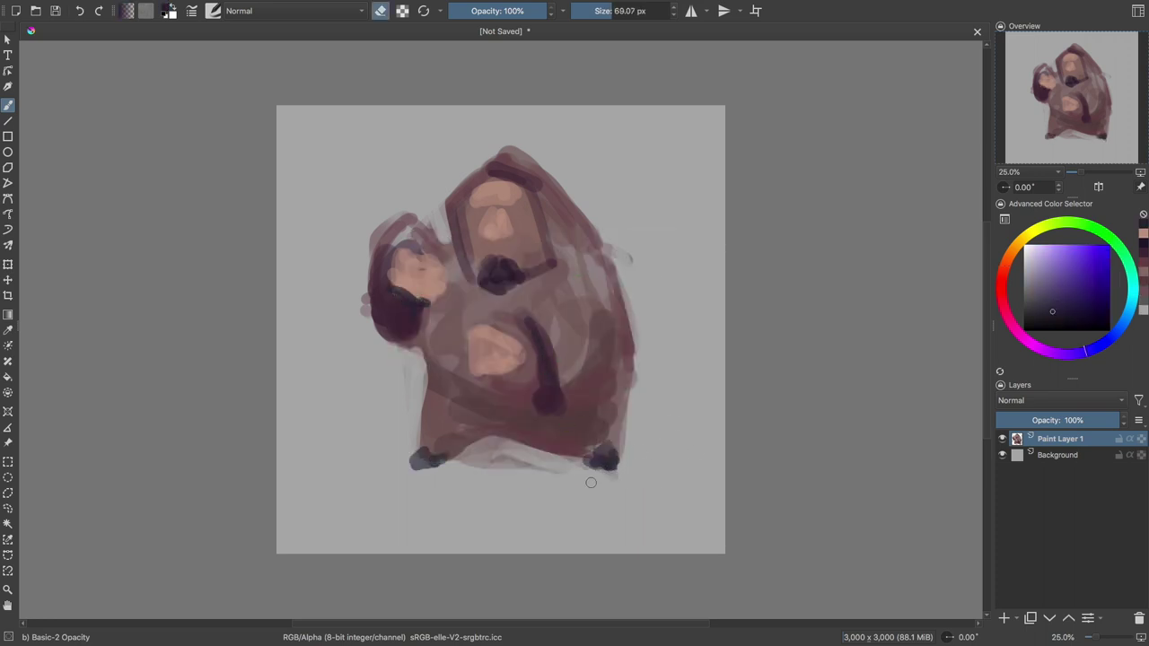
pyautogui.moveTo(583, 483); pyautogui.dragTo(620, 477)
pyautogui.moveTo(410, 465); pyautogui.dragTo(438, 462)
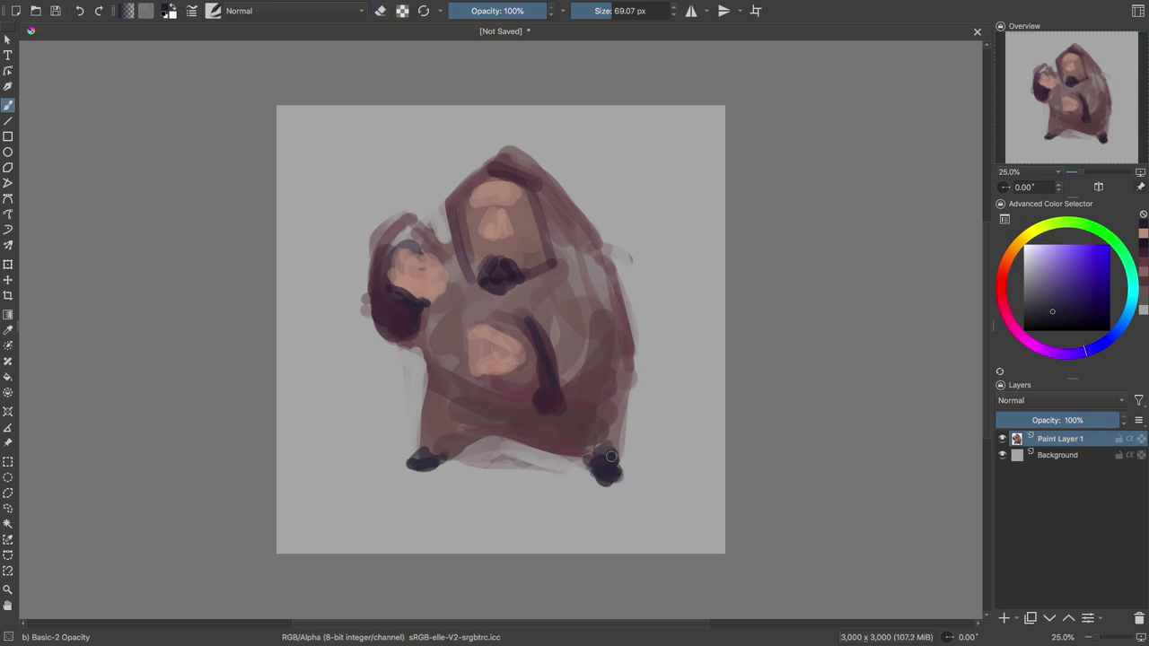
pyautogui.hotkey('shift', 'i')
pyautogui.press('e')
pyautogui.click(503, 476)
pyautogui.press(']')
pyautogui.press(']')
pyautogui.press(']')
# - Paint purple over the lower body, right chest, raised hand and hood's upper right
pyautogui.moveTo(435, 395)
pyautogui.mouseDown()
pyautogui.moveTo(467, 449)
pyautogui.moveTo(597, 446)
pyautogui.mouseUp()
pyautogui.hotkey('shift', 'i')
pyautogui.click(477, 352)
pyautogui.moveTo(556, 316)
pyautogui.mouseDown()
pyautogui.moveTo(550, 350)
pyautogui.moveTo(530, 363)
pyautogui.mouseUp()
pyautogui.press('[')
pyautogui.moveTo(411, 226); pyautogui.dragTo(384, 250)
pyautogui.moveTo(539, 183); pyautogui.dragTo(588, 244)
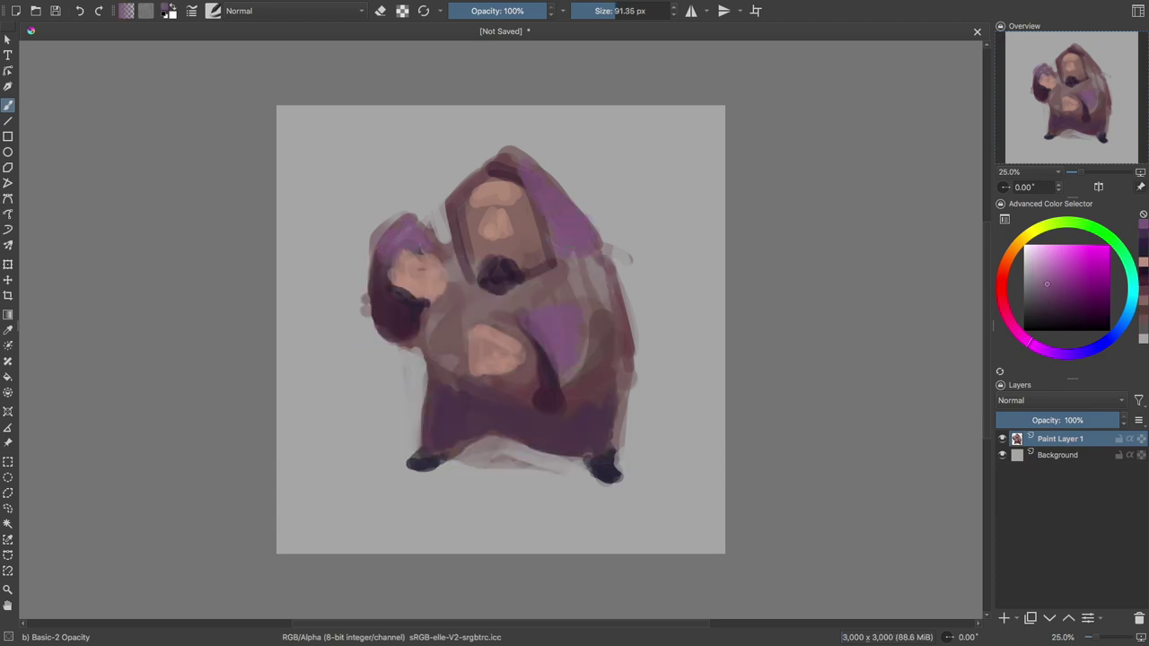
# - Cover the top of the hood with blue strokes
pyautogui.press(']')
pyautogui.hotkey('shift', 'i')
pyautogui.click(617, 341)
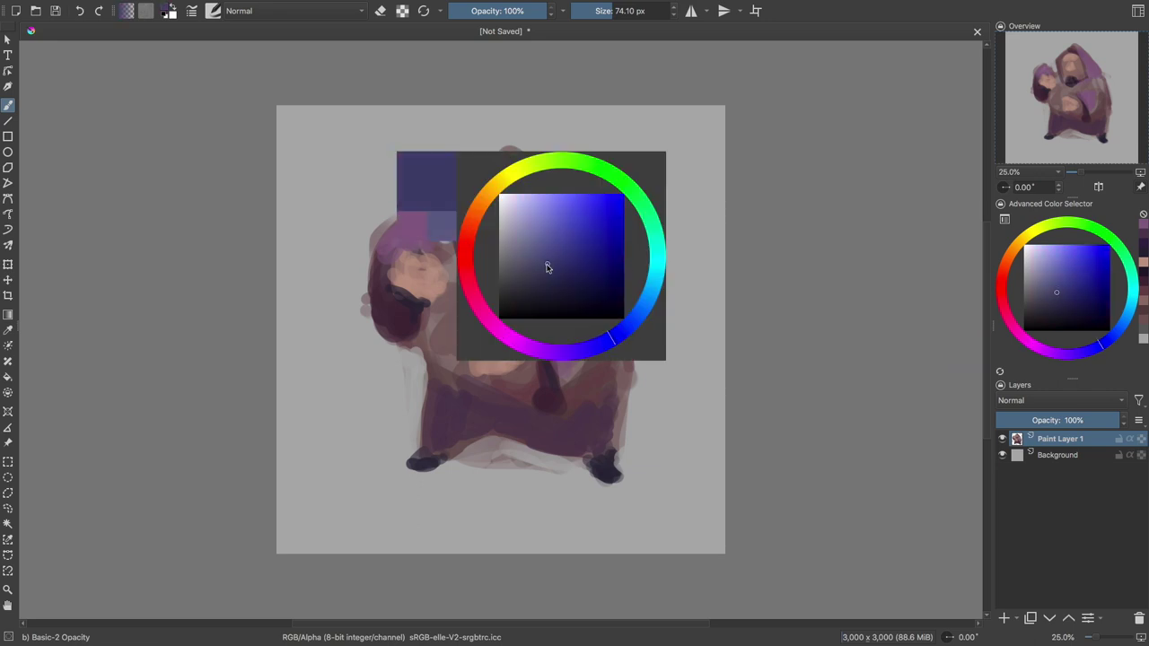
pyautogui.moveTo(529, 166); pyautogui.dragTo(588, 237)
pyautogui.hotkey('shift', 'i')
pyautogui.click(550, 215)
pyautogui.moveTo(525, 166)
pyautogui.mouseDown()
pyautogui.moveTo(579, 247)
pyautogui.moveTo(466, 175)
pyautogui.moveTo(453, 197)
pyautogui.mouseUp()
# - Add blue along the hood's left and right edges and down the robe's sides and bottom
pyautogui.press('[')
pyautogui.moveTo(456, 246); pyautogui.dragTo(460, 274)
pyautogui.moveTo(603, 241); pyautogui.dragTo(618, 271)
pyautogui.press(']')
pyautogui.press(']')
pyautogui.press(']')
pyautogui.moveTo(628, 341); pyautogui.dragTo(663, 472)
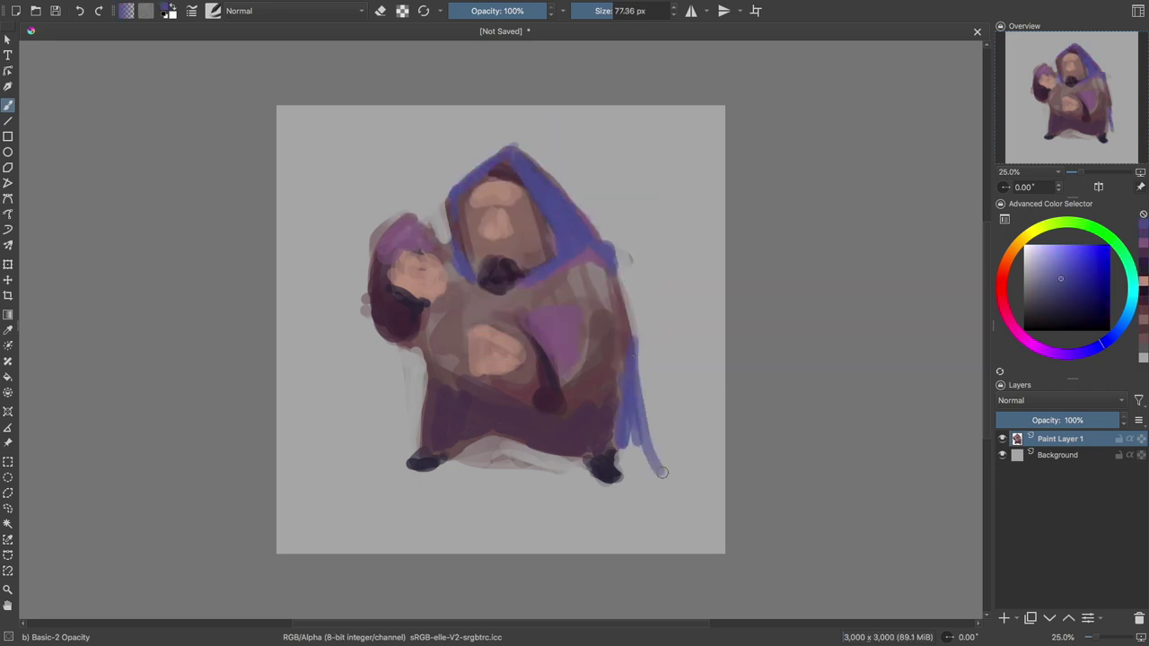
pyautogui.moveTo(466, 445); pyautogui.dragTo(559, 462)
pyautogui.moveTo(421, 350); pyautogui.dragTo(407, 443)
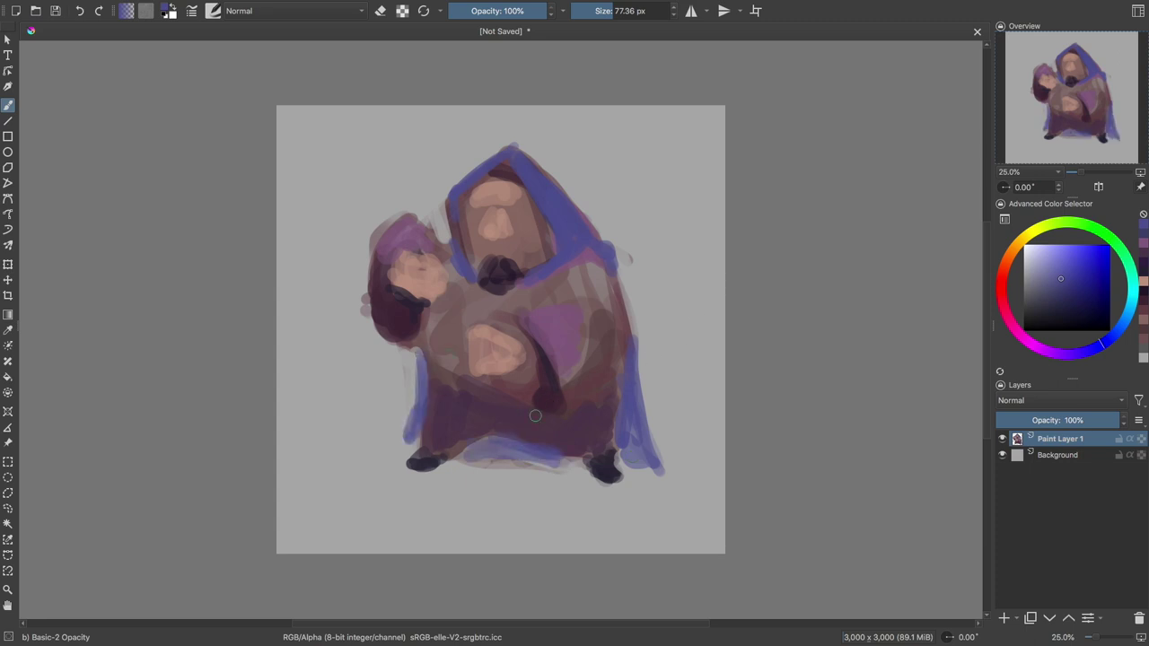
pyautogui.hotkey('shift', 'i')
pyautogui.click(290, 470)
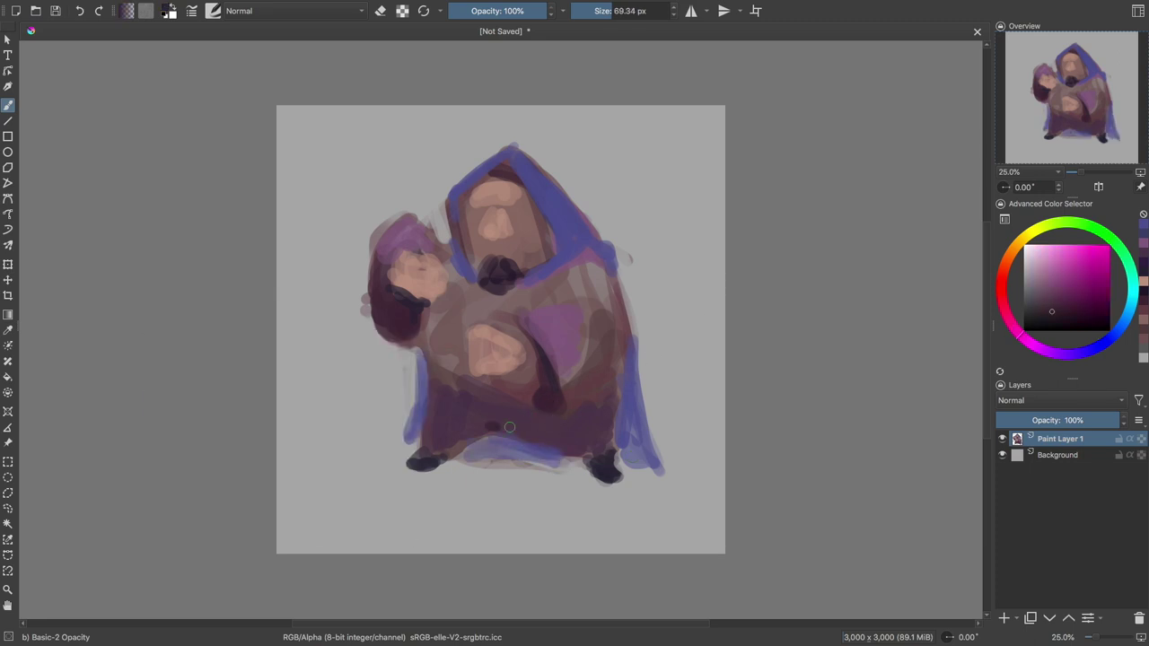
# - Add dark folds on the lower robe and dab dark red-brown eye shadows onto the face
pyautogui.moveTo(509, 428); pyautogui.dragTo(582, 449)
pyautogui.press('[')
pyautogui.press('[')
pyautogui.press('[')
pyautogui.moveTo(430, 381); pyautogui.dragTo(444, 449)
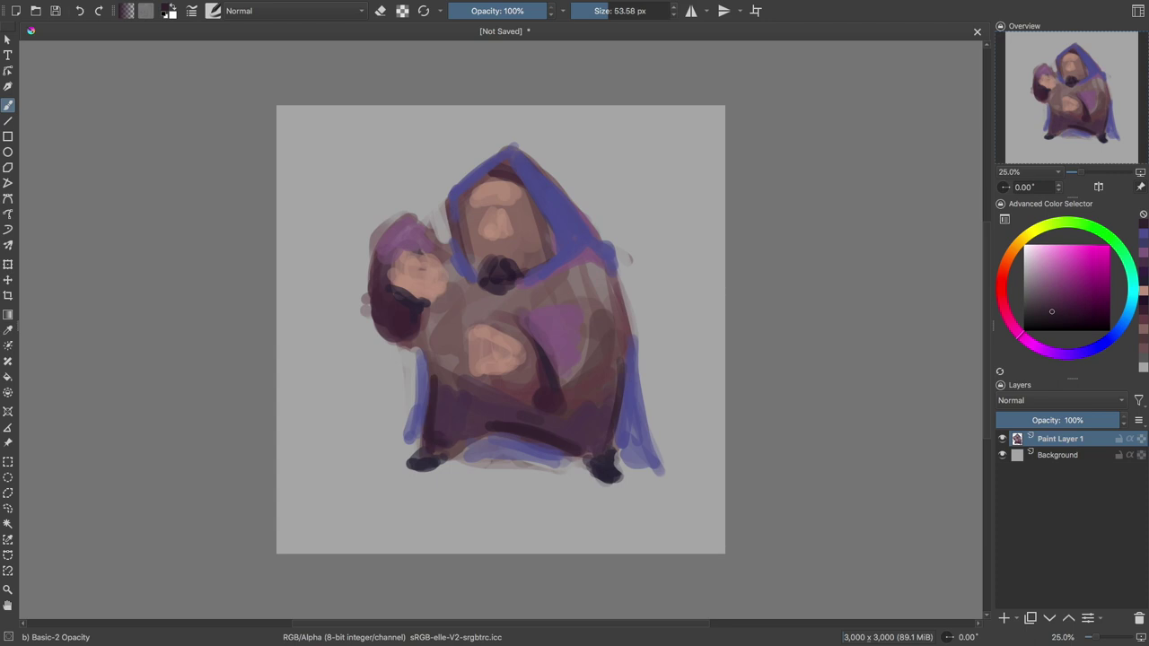
pyautogui.keyDown('ctrl'); pyautogui.click(554, 264); pyautogui.keyUp('ctrl')
pyautogui.hotkey('shift', 'i')
pyautogui.click(493, 261)
pyautogui.press(']')
pyautogui.press(']')
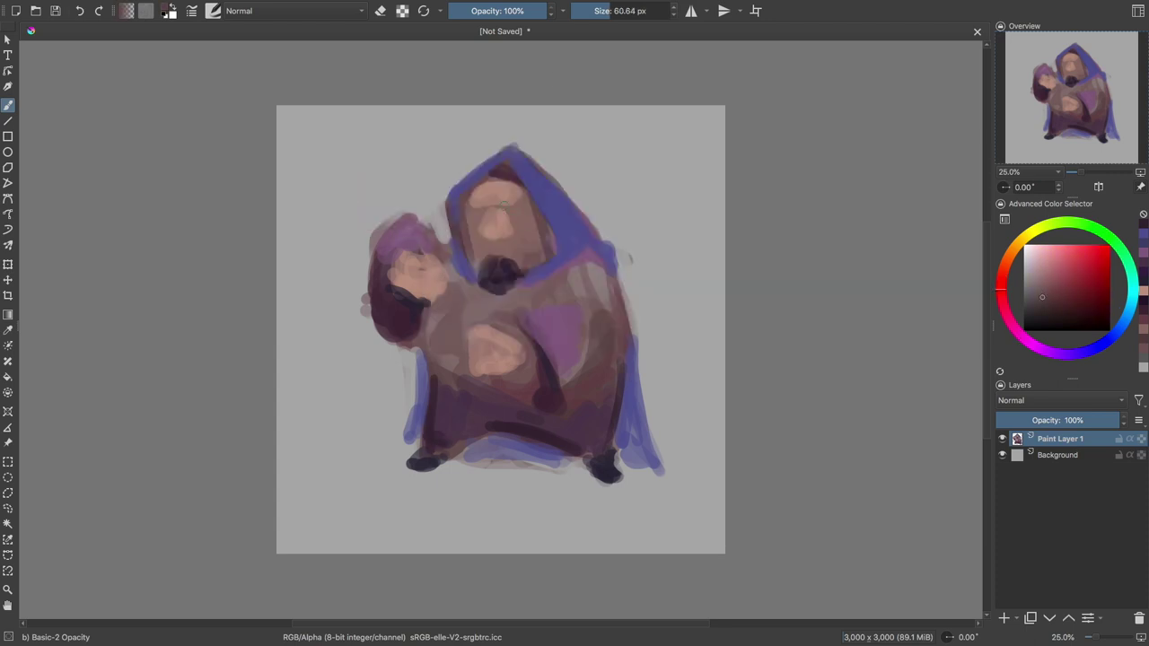
pyautogui.moveTo(505, 206); pyautogui.dragTo(526, 219)
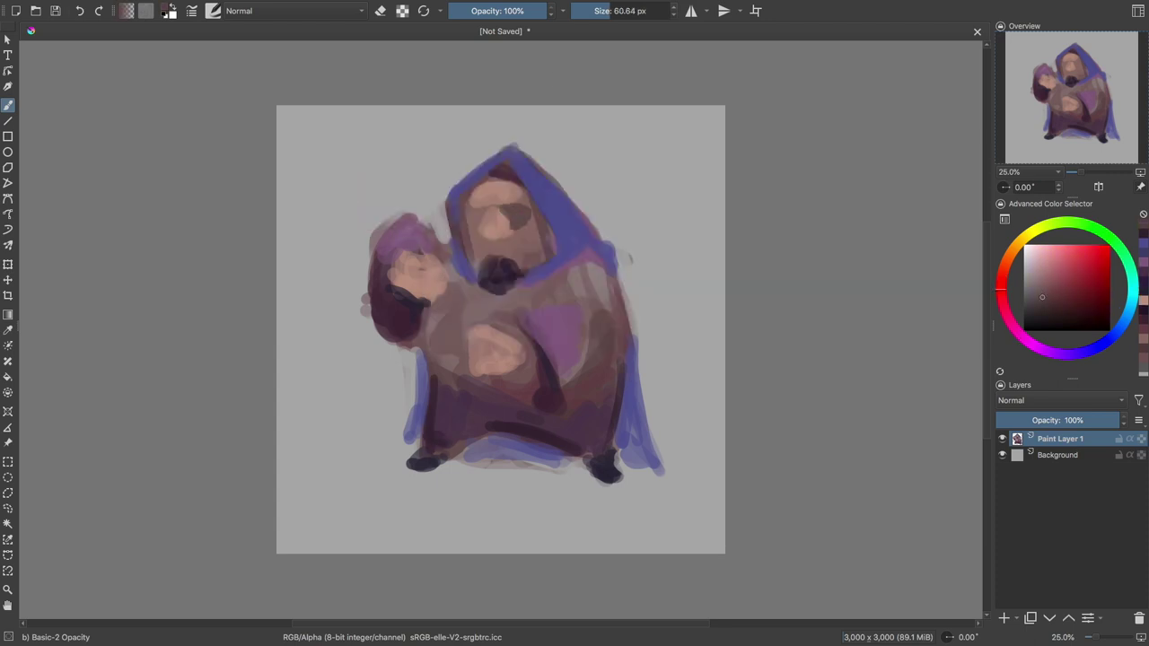
# - Darken the chin and the beard's left side and lower edge in dark purple
pyautogui.keyDown('ctrl'); pyautogui.click(500, 290); pyautogui.keyUp('ctrl')
pyautogui.press('[')
pyautogui.moveTo(500, 289); pyautogui.dragTo(503, 285)
pyautogui.moveTo(473, 246)
pyautogui.mouseDown()
pyautogui.moveTo(476, 284)
pyautogui.moveTo(525, 297)
pyautogui.mouseUp()
# - Lighten the forehead and nose with light peach
pyautogui.keyDown('ctrl'); pyautogui.click(539, 296); pyautogui.keyUp('ctrl')
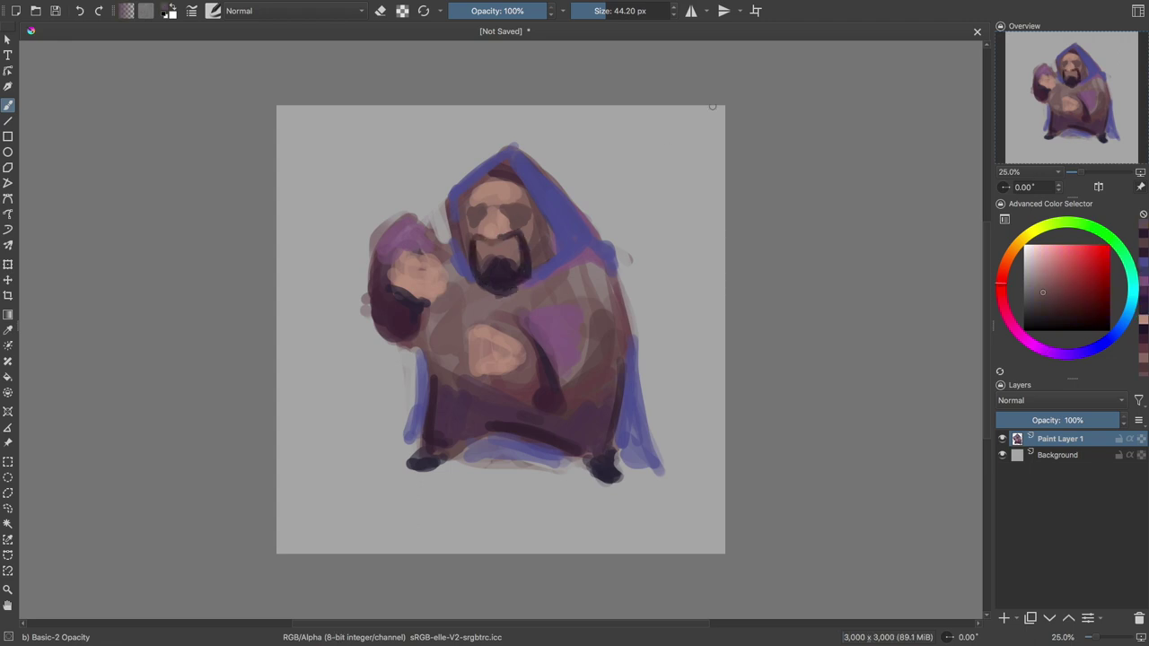
pyautogui.keyDown('ctrl'); pyautogui.click(515, 208); pyautogui.keyUp('ctrl')
pyautogui.hotkey('shift', 'i')
pyautogui.press(']')
pyautogui.press(']')
pyautogui.press(']')
pyautogui.moveTo(468, 198)
pyautogui.mouseDown()
pyautogui.moveTo(492, 191)
pyautogui.moveTo(496, 221)
pyautogui.mouseUp()
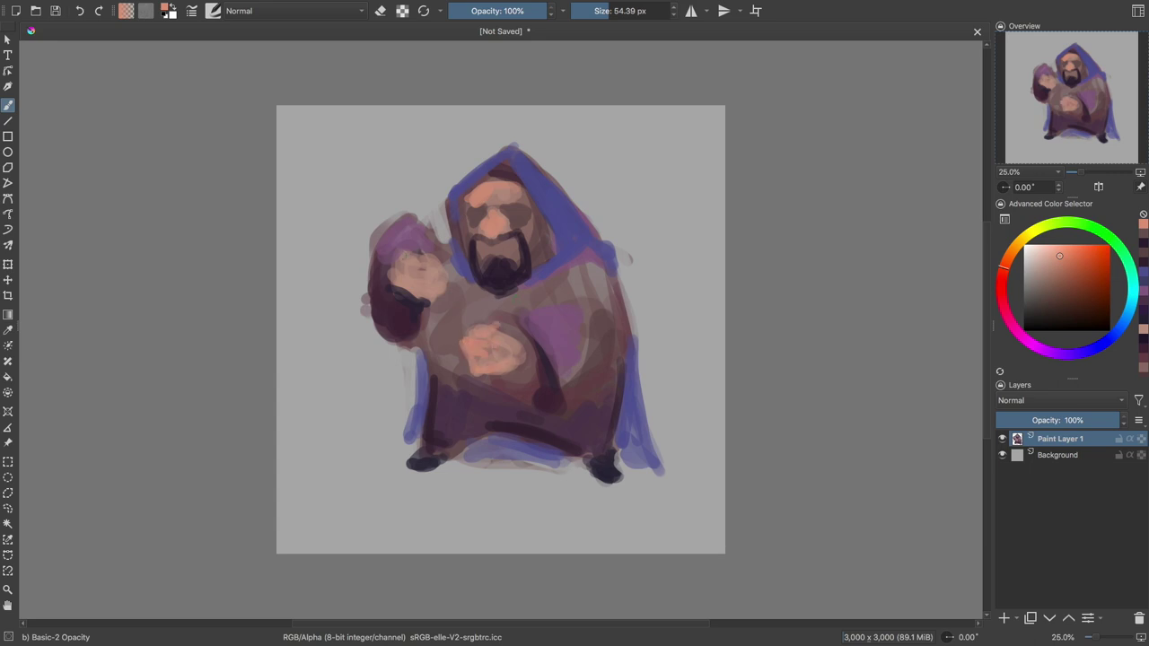
# - Paint a magenta band across the chest and right shoulder, and soften the left sleeve's top edge
pyautogui.hotkey('shift', 'i')
pyautogui.click(536, 310)
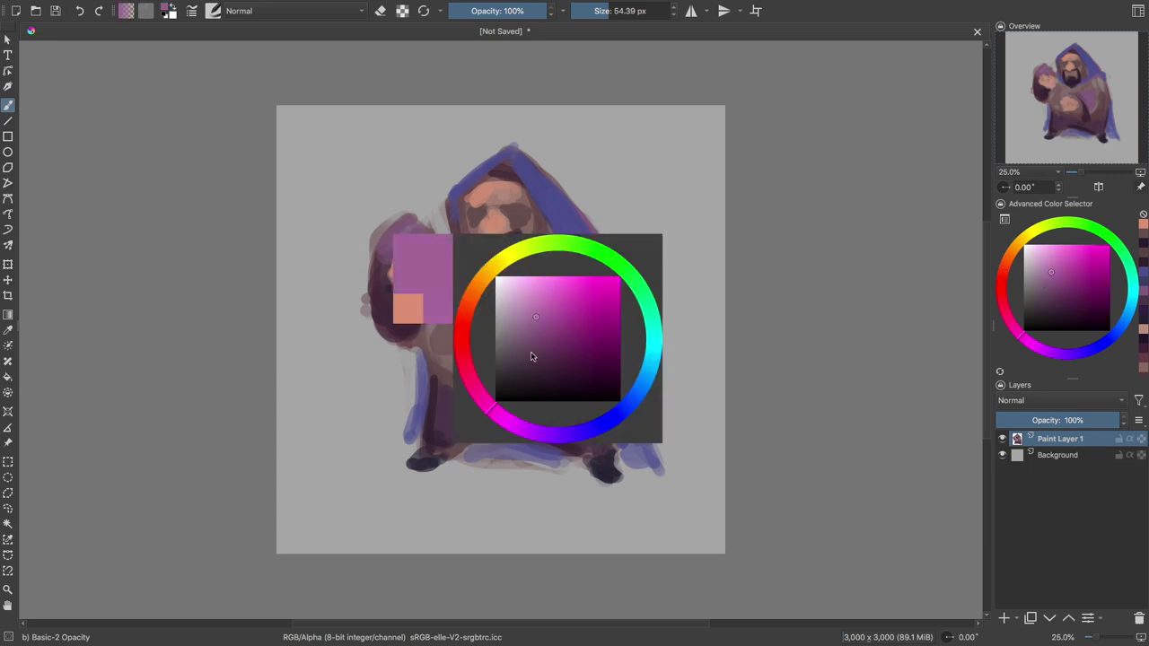
pyautogui.moveTo(516, 318); pyautogui.dragTo(588, 289)
pyautogui.moveTo(528, 324); pyautogui.dragTo(582, 314)
pyautogui.moveTo(581, 260); pyautogui.dragTo(589, 296)
pyautogui.moveTo(407, 205); pyautogui.dragTo(429, 227)
pyautogui.press('e')
pyautogui.keyDown('ctrl'); pyautogui.click(471, 244); pyautogui.keyUp('ctrl')
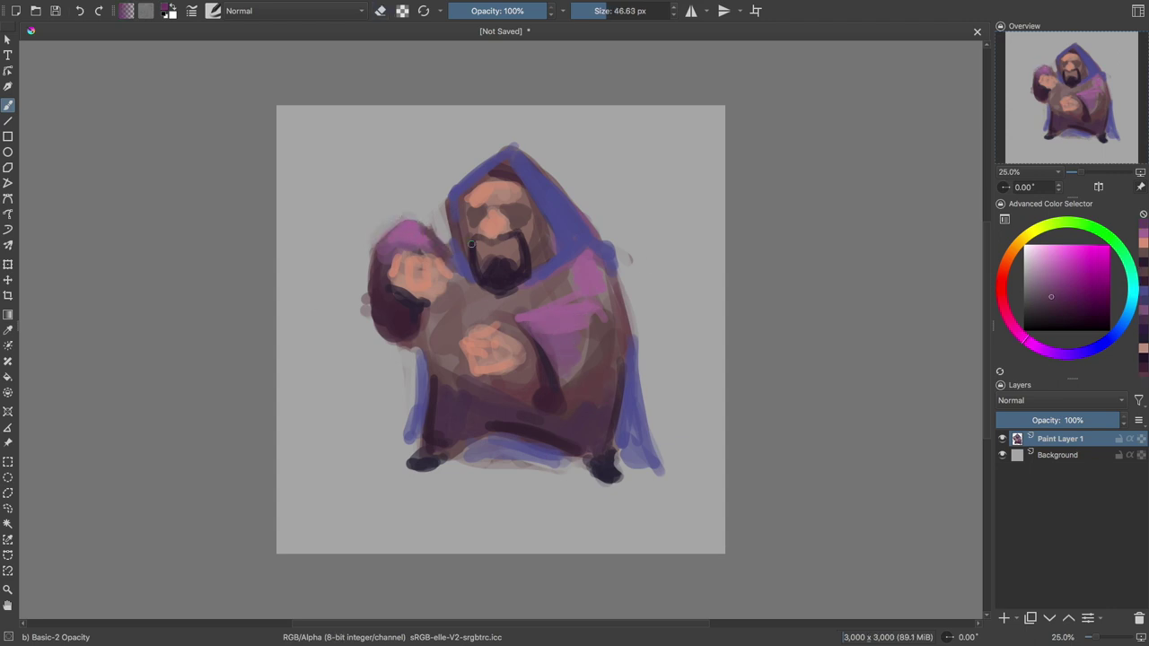
# - Draw dark fold lines on the robe and outline the right sleeve and left arm
pyautogui.moveTo(456, 297); pyautogui.dragTo(440, 381)
pyautogui.moveTo(588, 387)
pyautogui.mouseDown()
pyautogui.moveTo(594, 352)
pyautogui.moveTo(559, 400)
pyautogui.moveTo(621, 370)
pyautogui.mouseUp()
pyautogui.hotkey('shift', 'i')
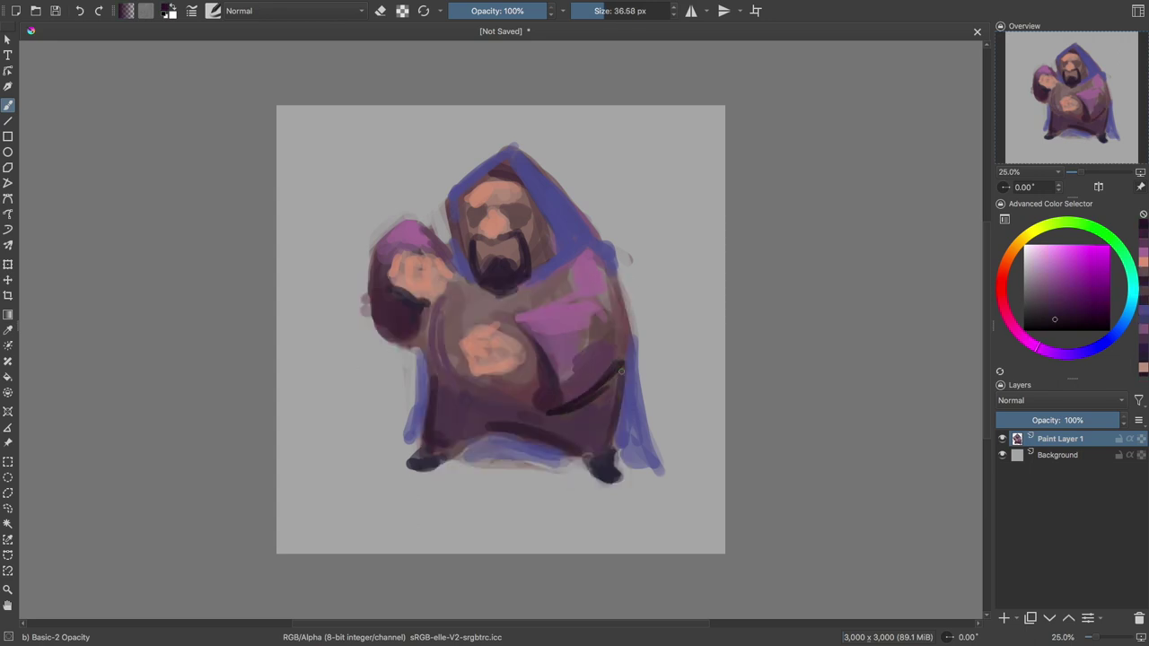
pyautogui.moveTo(433, 384); pyautogui.dragTo(529, 404)
pyautogui.moveTo(517, 321); pyautogui.dragTo(537, 412)
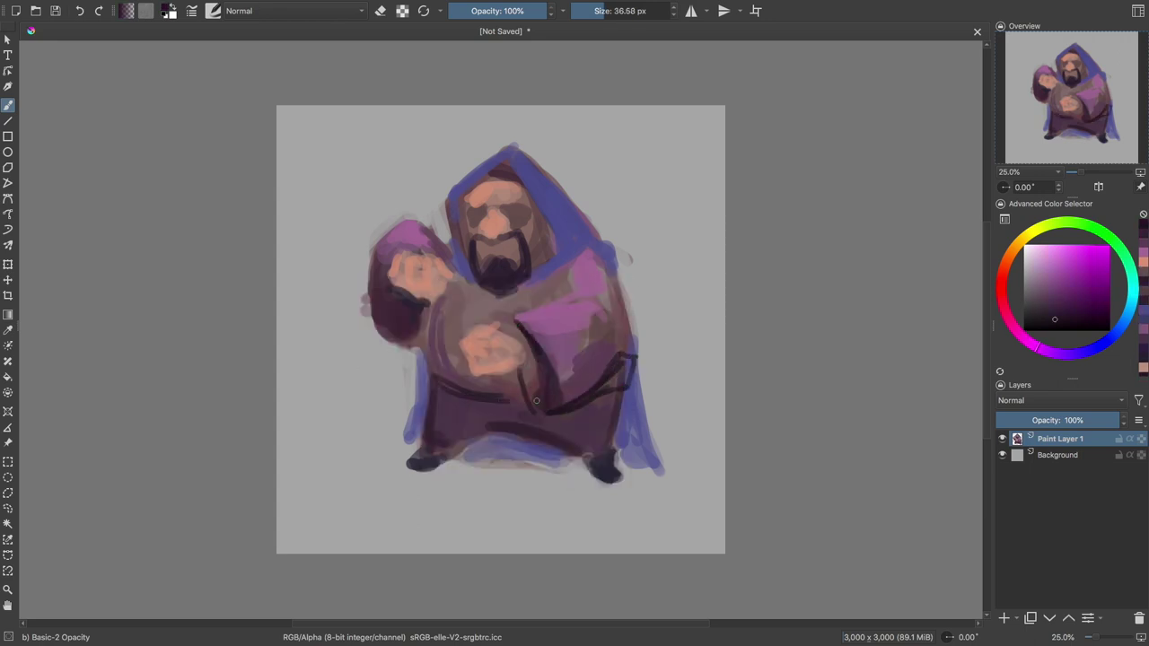
pyautogui.moveTo(377, 289); pyautogui.dragTo(399, 332)
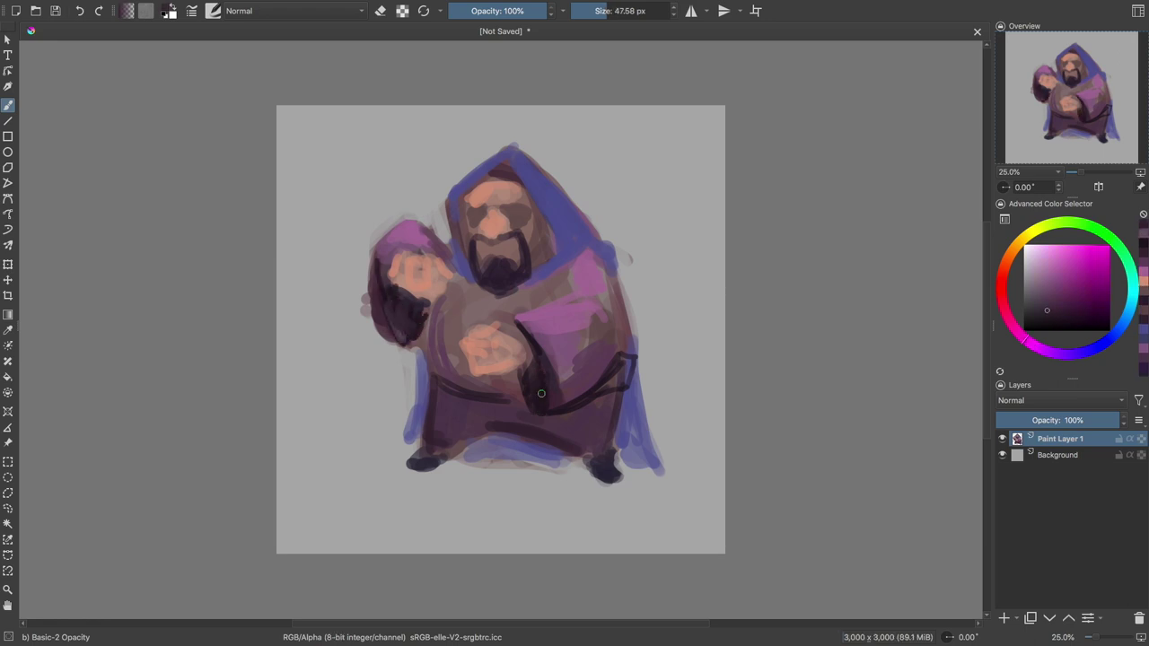
# - Repaint the right sleeve pink-purple, then trace the beard side and hood's right edge in dark violet
pyautogui.keyDown('ctrl'); pyautogui.click(625, 329); pyautogui.keyUp('ctrl')
pyautogui.moveTo(549, 391); pyautogui.dragTo(583, 325)
pyautogui.press('[')
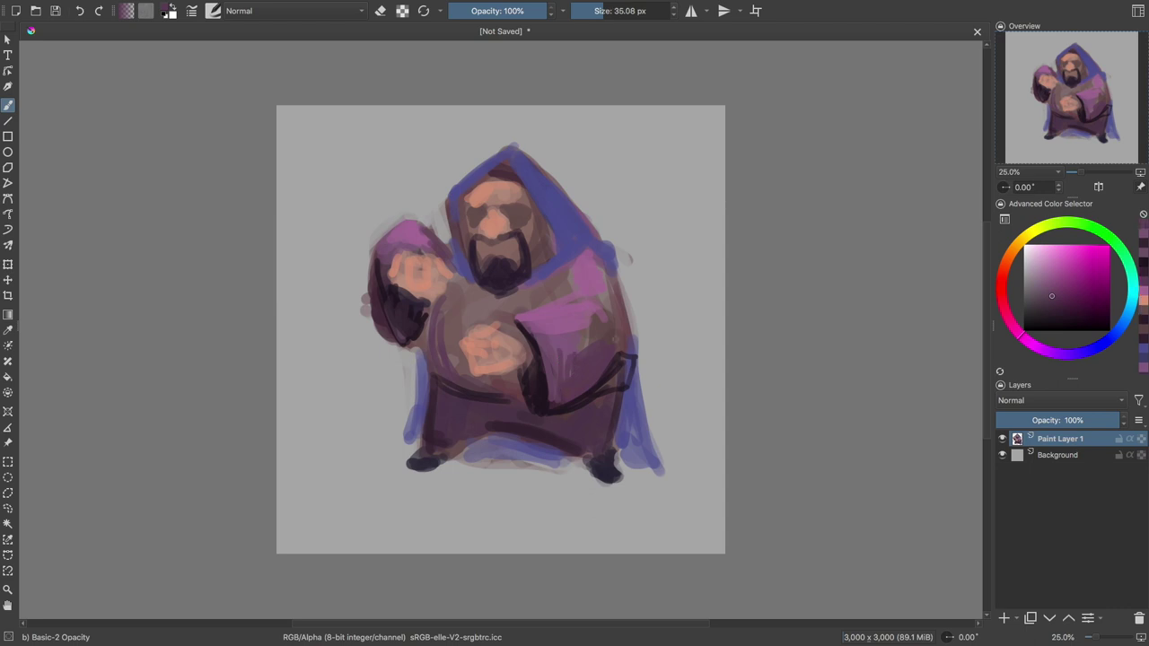
pyautogui.keyDown('ctrl'); pyautogui.click(621, 341); pyautogui.keyUp('ctrl')
pyautogui.hotkey('shift', 'i')
pyautogui.click(547, 249)
pyautogui.press('[')
pyautogui.moveTo(452, 239); pyautogui.dragTo(473, 280)
pyautogui.moveTo(562, 241); pyautogui.dragTo(608, 235)
pyautogui.moveTo(517, 151)
pyautogui.mouseDown()
pyautogui.moveTo(583, 212)
pyautogui.moveTo(556, 241)
pyautogui.mouseUp()
# - Trace the hood's left edge and cloak's right edge in dark violet, plus blue along the robe hem
pyautogui.press(']')
pyautogui.moveTo(459, 199); pyautogui.dragTo(461, 255)
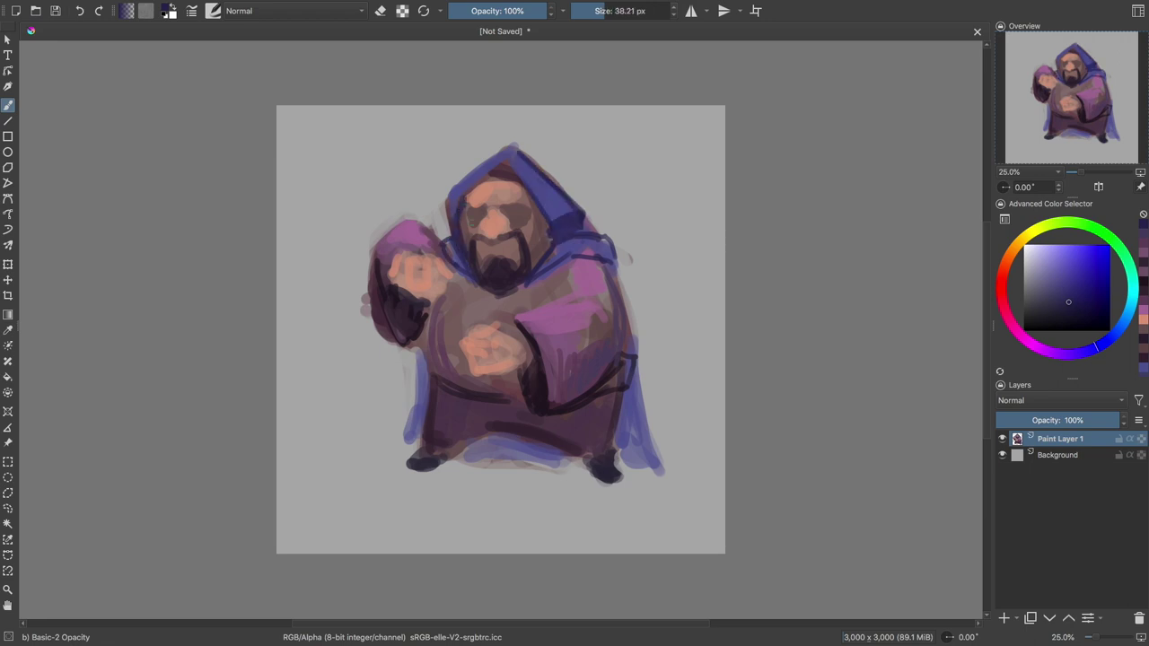
pyautogui.moveTo(611, 244); pyautogui.dragTo(643, 465)
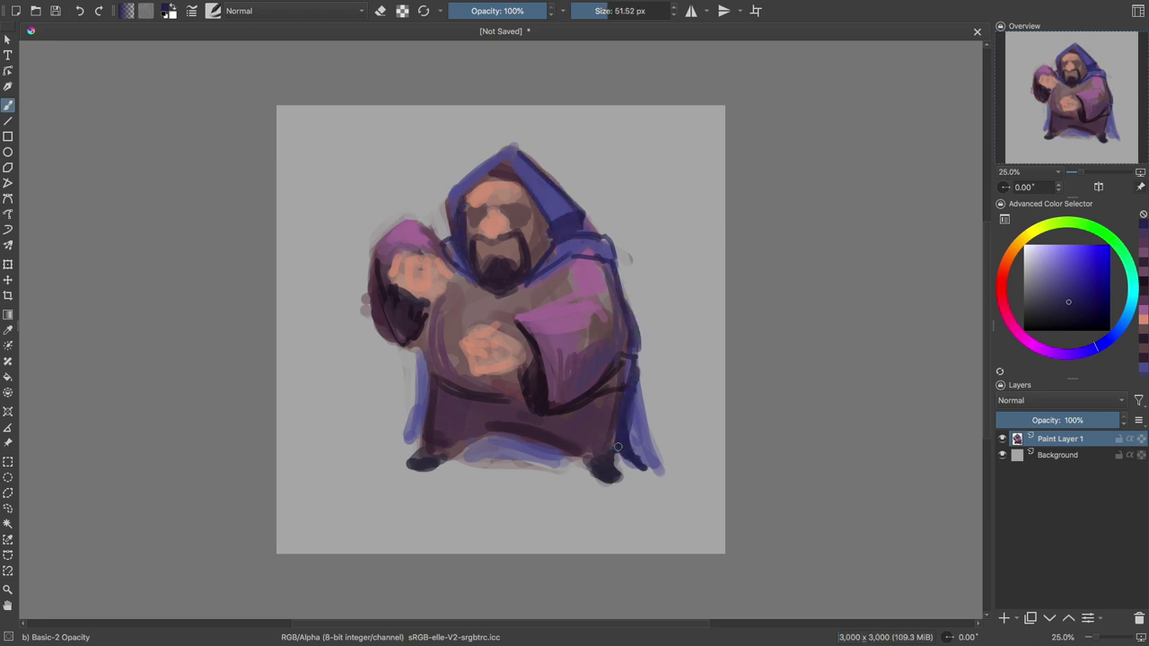
pyautogui.moveTo(506, 437); pyautogui.dragTo(571, 454)
pyautogui.keyDown('ctrl'); pyautogui.click(511, 445); pyautogui.keyUp('ctrl')
pyautogui.moveTo(425, 345); pyautogui.dragTo(414, 407)
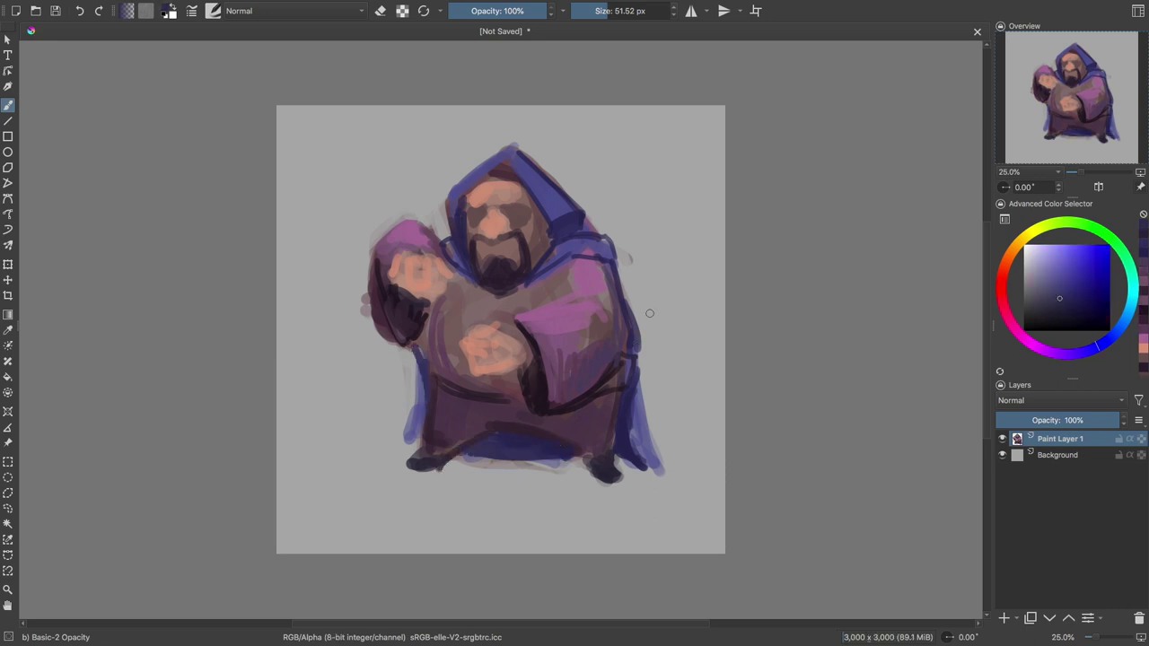
pyautogui.hotkey('shift', 'i')
pyautogui.click(605, 357)
# - Paint green dabs at the belt, building a green potion blob
pyautogui.press('[')
pyautogui.moveTo(623, 354); pyautogui.dragTo(620, 386)
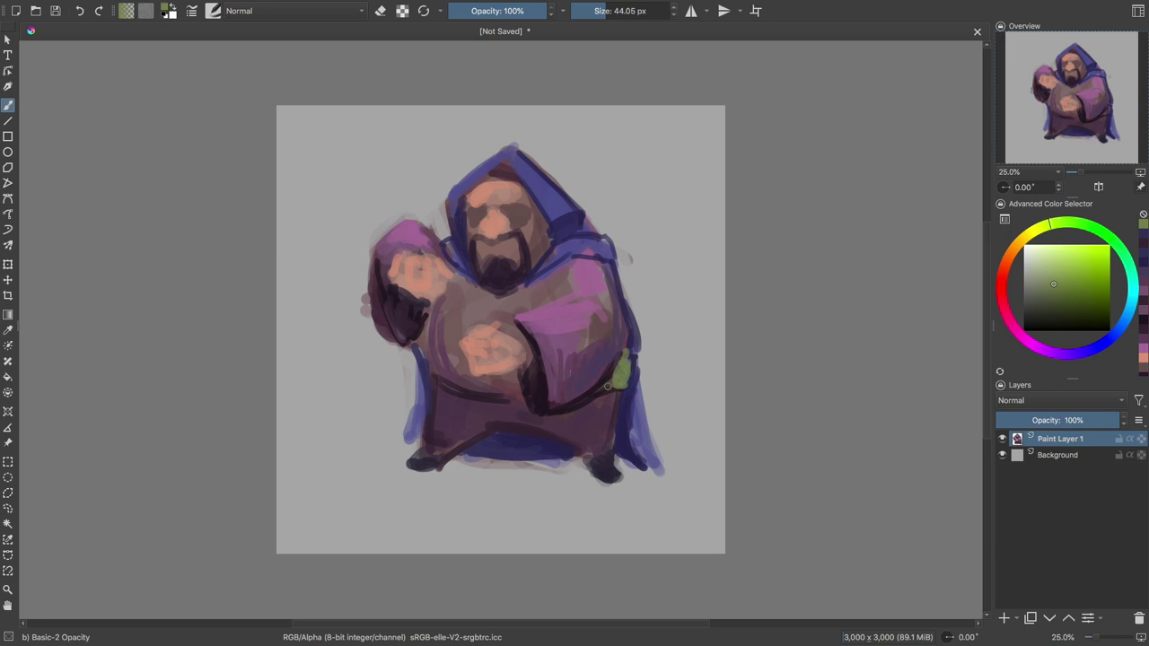
pyautogui.press(']')
pyautogui.moveTo(483, 384); pyautogui.dragTo(503, 399)
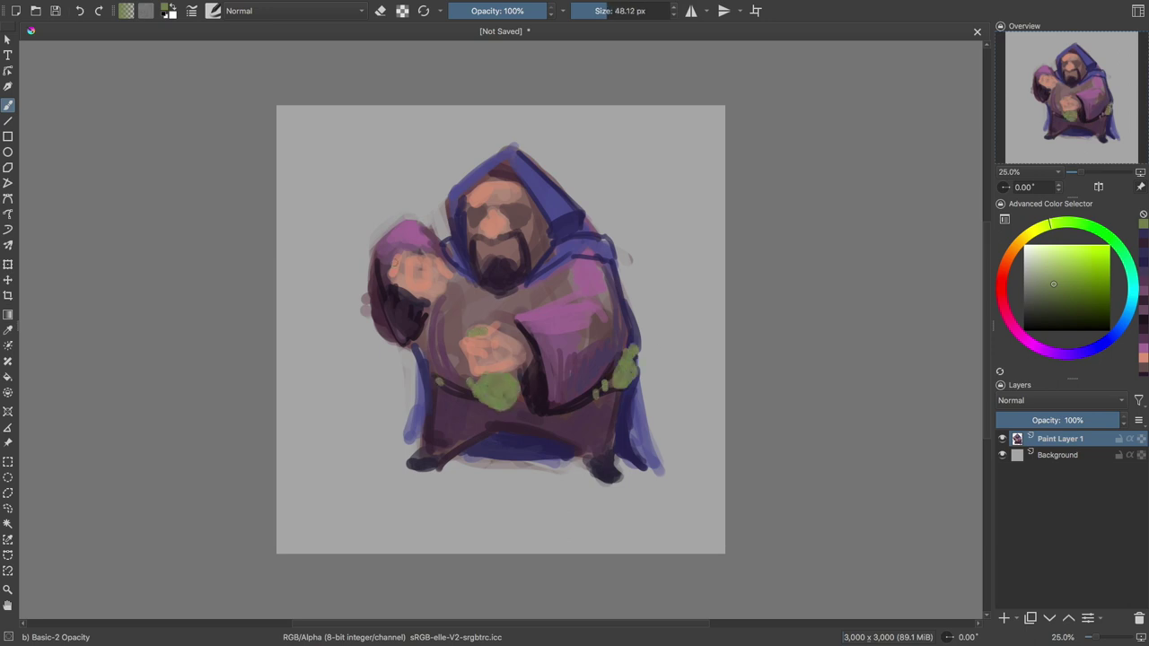
# - Paint broad muted purple strokes over the lower robe and along the belt
pyautogui.keyDown('ctrl'); pyautogui.click(491, 378); pyautogui.keyUp('ctrl')
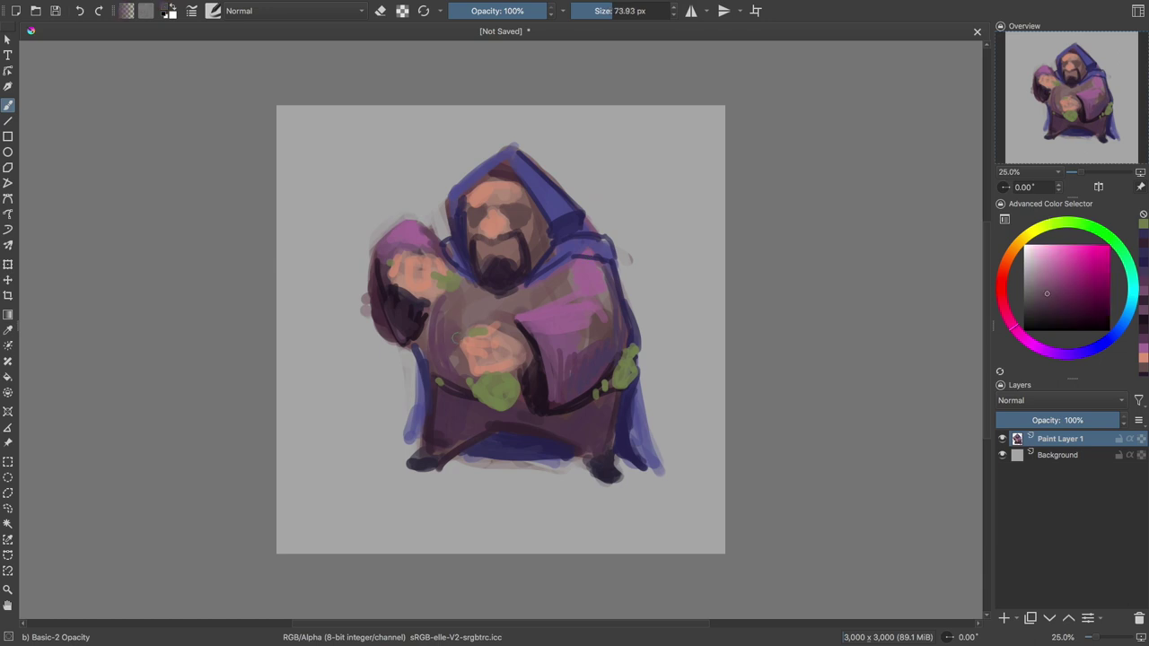
pyautogui.press(']')
pyautogui.moveTo(483, 413); pyautogui.dragTo(575, 426)
pyautogui.moveTo(449, 445); pyautogui.dragTo(597, 432)
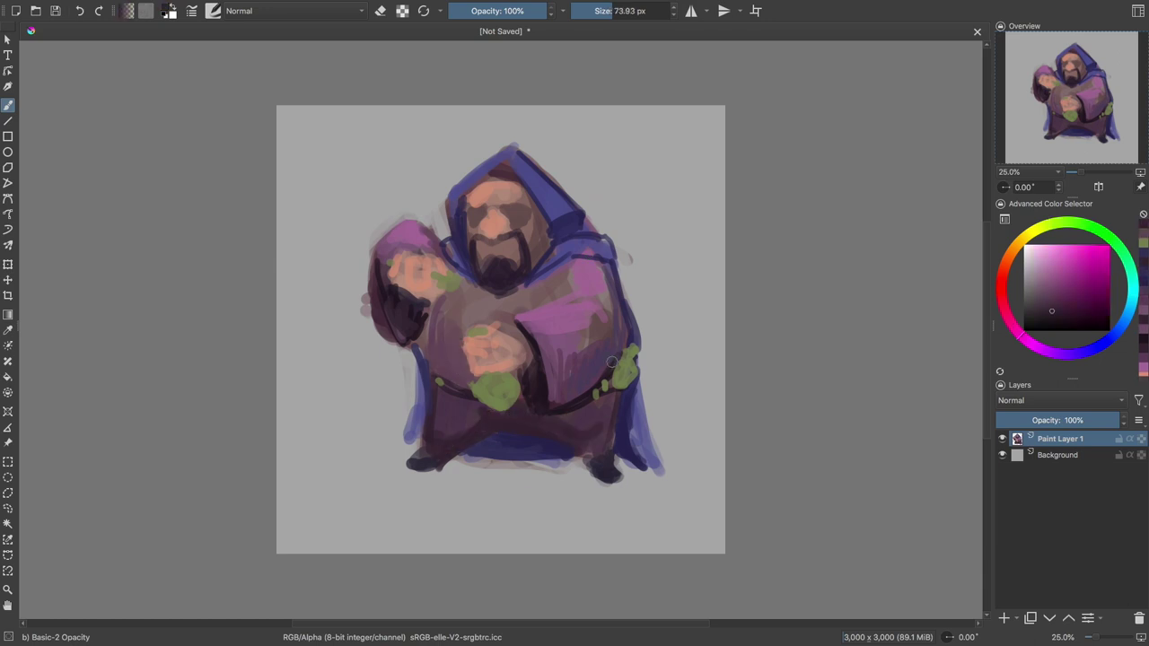
pyautogui.keyDown('ctrl'); pyautogui.click(600, 370); pyautogui.keyUp('ctrl')
pyautogui.press('[')
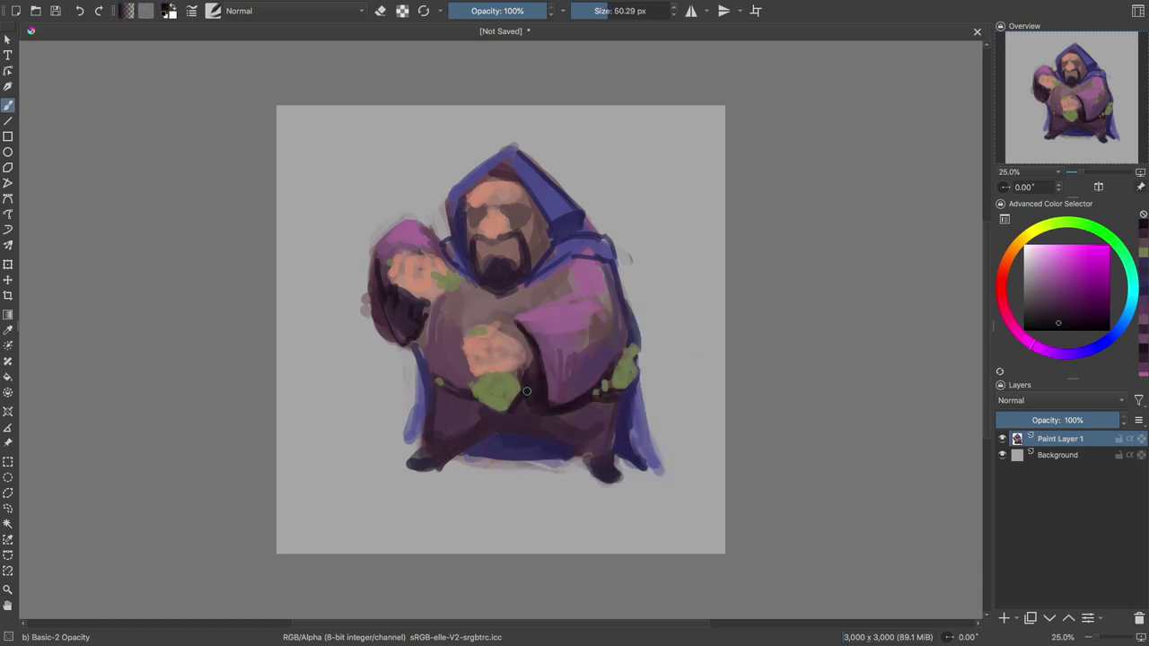
# - Brighten the green potion blob with a vivid green, then zoom in on the wizard
pyautogui.keyDown('ctrl'); pyautogui.click(507, 365); pyautogui.keyUp('ctrl')
pyautogui.hotkey('shift', 'i')
pyautogui.moveTo(502, 395); pyautogui.dragTo(480, 392)
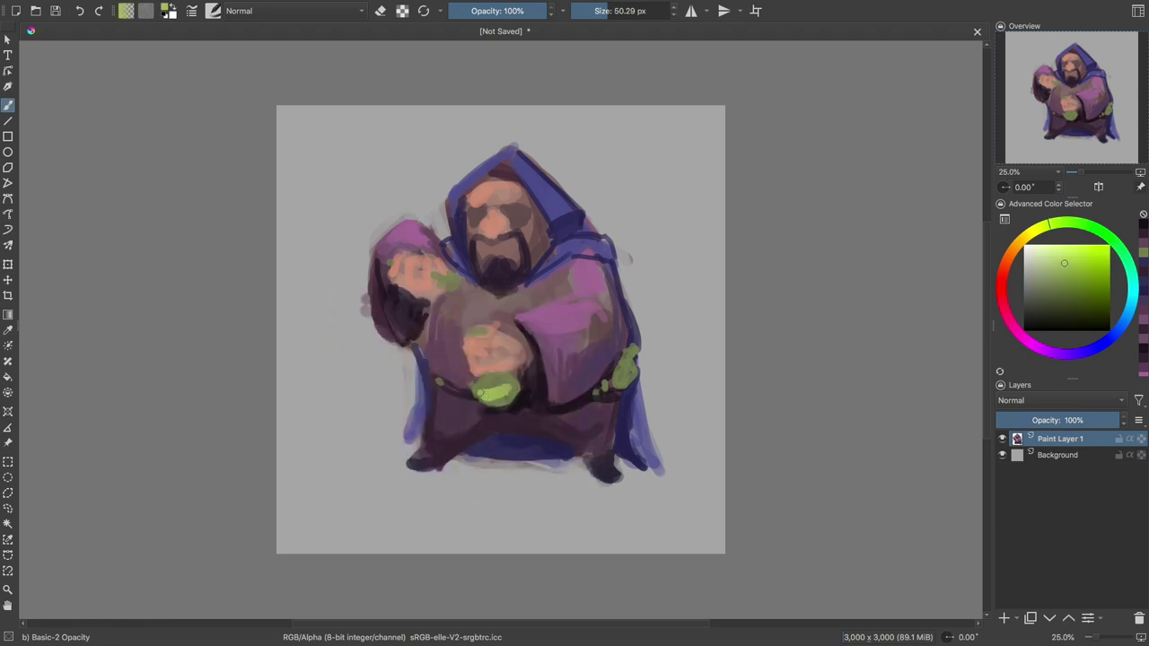
pyautogui.press('[')
pyautogui.keyDown('ctrl'); pyautogui.click(480, 395); pyautogui.keyUp('ctrl')
pyautogui.press('+')
pyautogui.press('[')
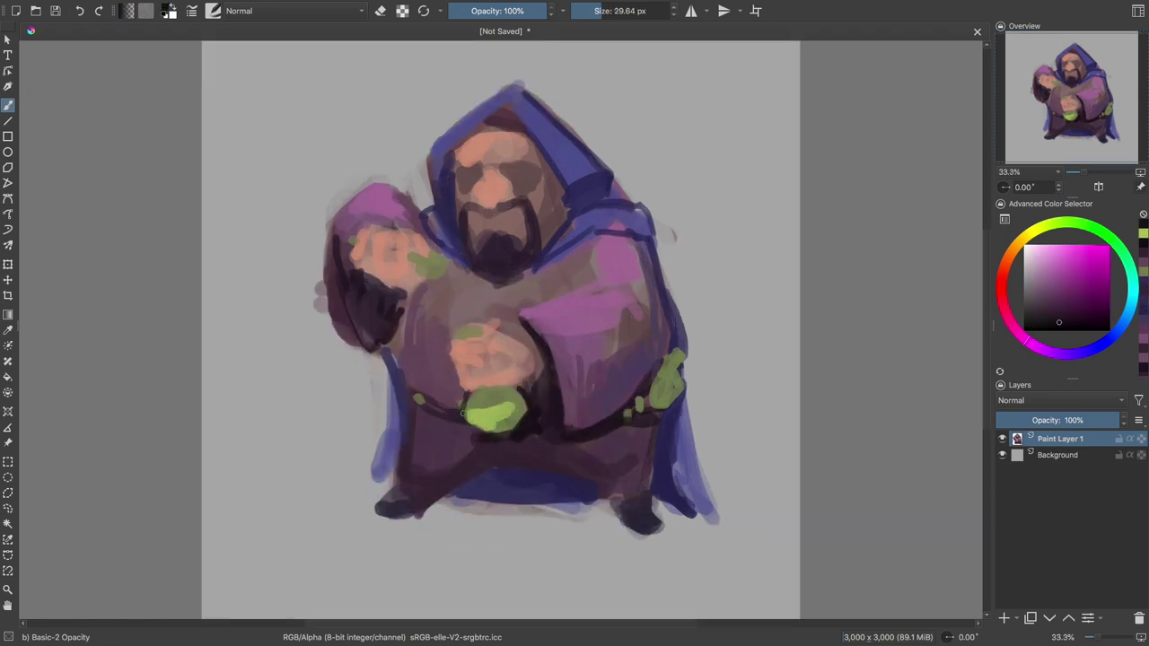
# - Paint a dark blue band along the robe's lower edge and lighter blue down the right shoulder
pyautogui.keyDown('ctrl'); pyautogui.click(547, 471); pyautogui.keyUp('ctrl')
pyautogui.hotkey('shift', 'i')
pyautogui.moveTo(503, 476); pyautogui.dragTo(601, 492)
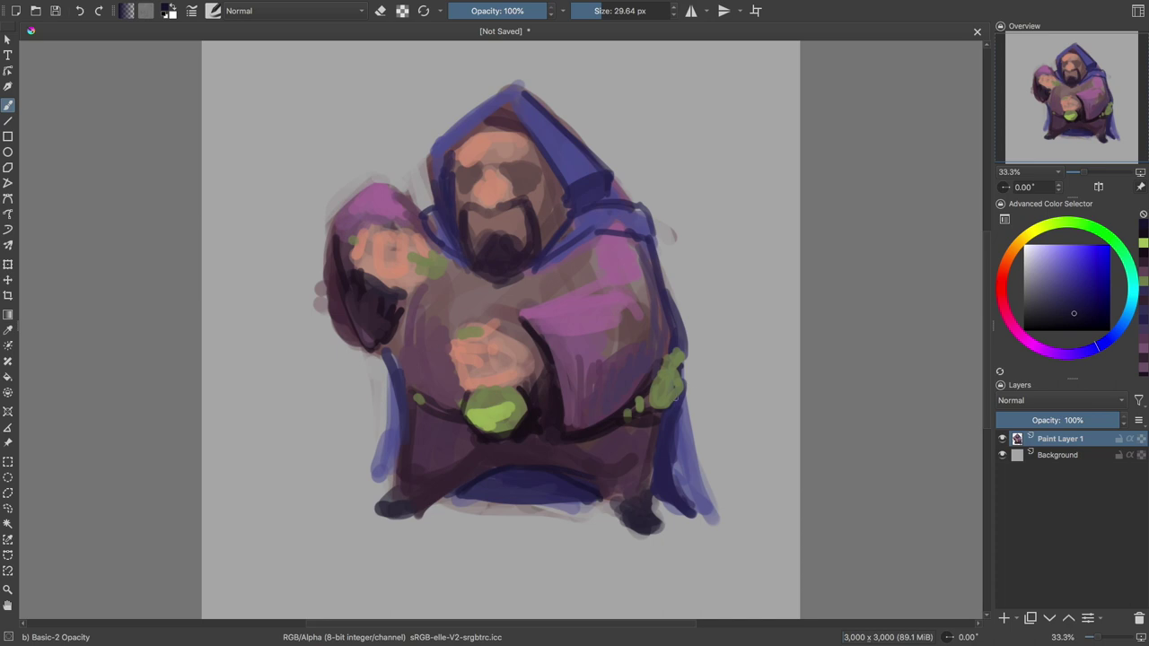
pyautogui.keyDown('ctrl'); pyautogui.click(655, 433); pyautogui.keyUp('ctrl')
pyautogui.press(']')
pyautogui.press(']')
pyautogui.moveTo(653, 217)
pyautogui.mouseDown()
pyautogui.moveTo(704, 319)
pyautogui.moveTo(741, 468)
pyautogui.mouseUp()
# - Add light-blue strokes on the collar and hood, plus a dark blue stroke across the hood
pyautogui.rightClick(549, 214)
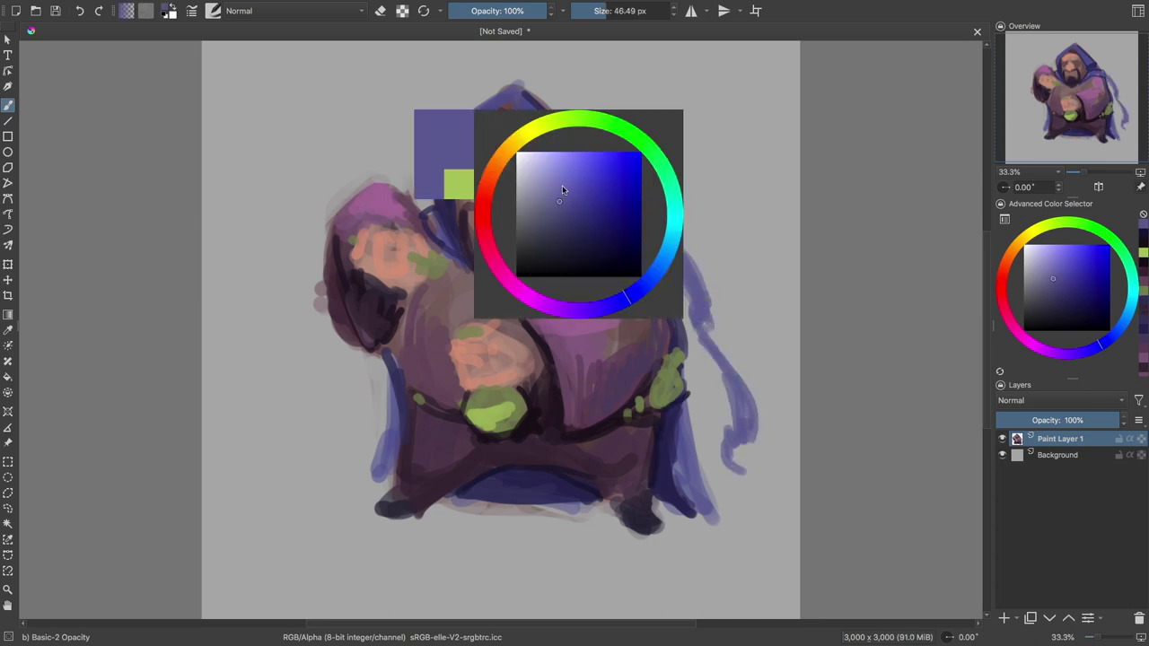
pyautogui.click(605, 157)
pyautogui.moveTo(541, 260); pyautogui.dragTo(621, 214)
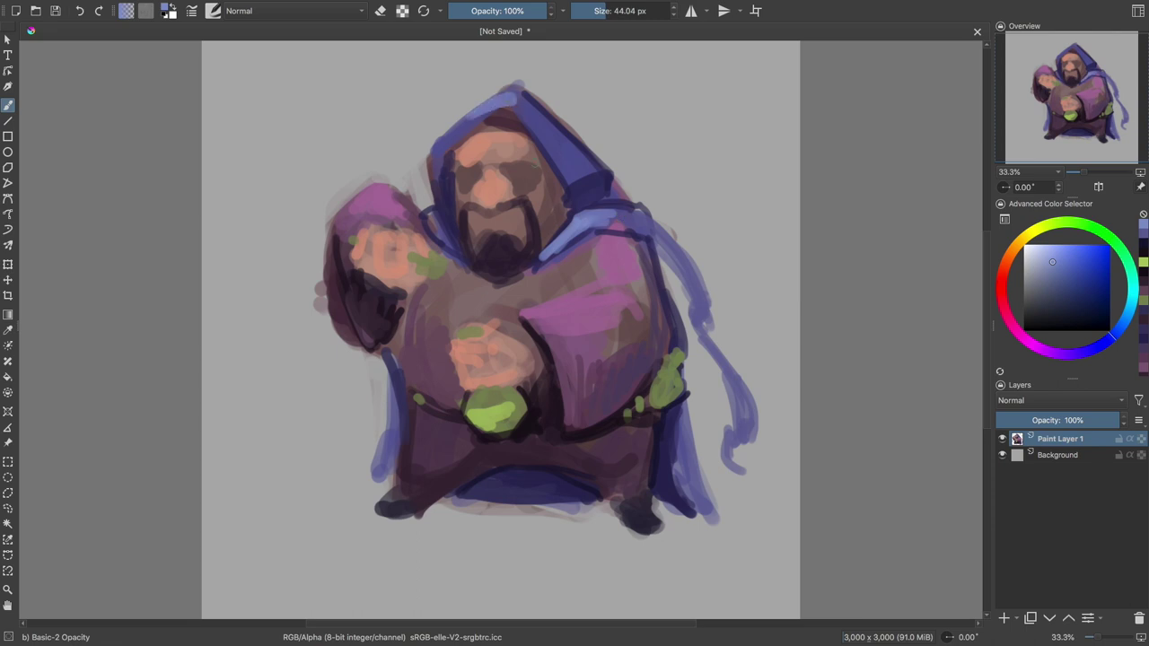
pyautogui.moveTo(554, 99); pyautogui.dragTo(523, 125)
pyautogui.rightClick(474, 243)
pyautogui.click(508, 264)
pyautogui.press('[')
pyautogui.press('[')
pyautogui.moveTo(439, 170)
pyautogui.mouseDown()
pyautogui.moveTo(498, 113)
pyautogui.moveTo(549, 175)
pyautogui.mouseUp()
# - Paint flowing blue-purple cloak strokes trailing down both sides of the figure
pyautogui.keyDown('ctrl'); pyautogui.click(579, 224); pyautogui.keyUp('ctrl')
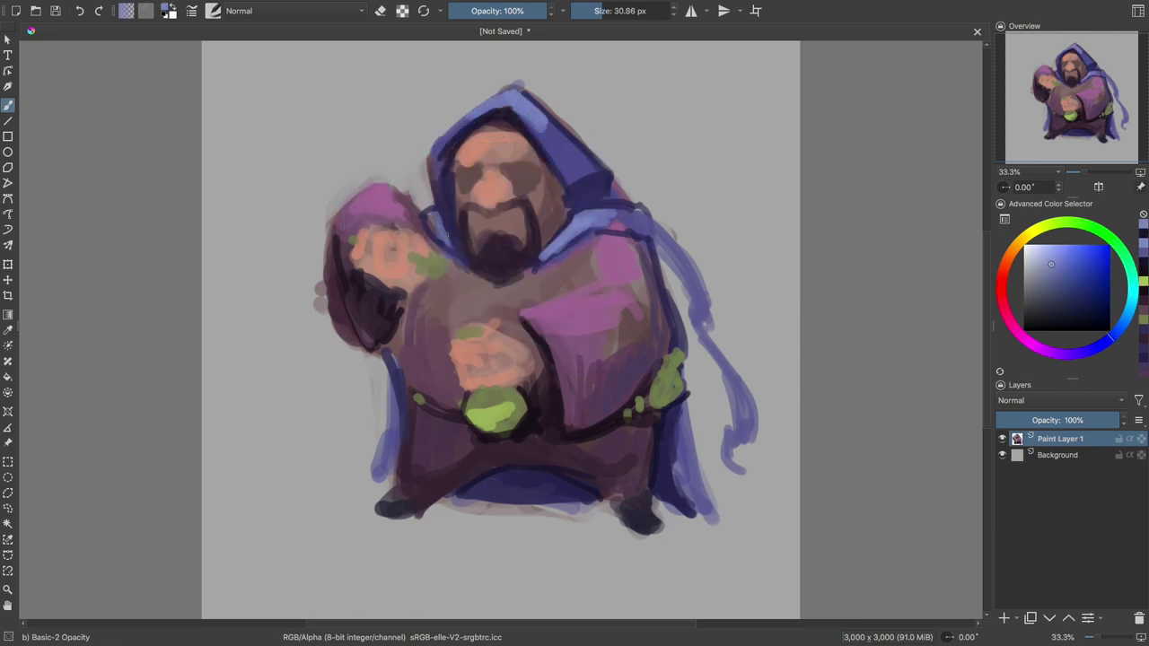
pyautogui.moveTo(356, 349)
pyautogui.mouseDown()
pyautogui.moveTo(307, 411)
pyautogui.moveTo(330, 453)
pyautogui.mouseUp()
pyautogui.moveTo(620, 186)
pyautogui.mouseDown()
pyautogui.moveTo(688, 211)
pyautogui.moveTo(675, 296)
pyautogui.mouseUp()
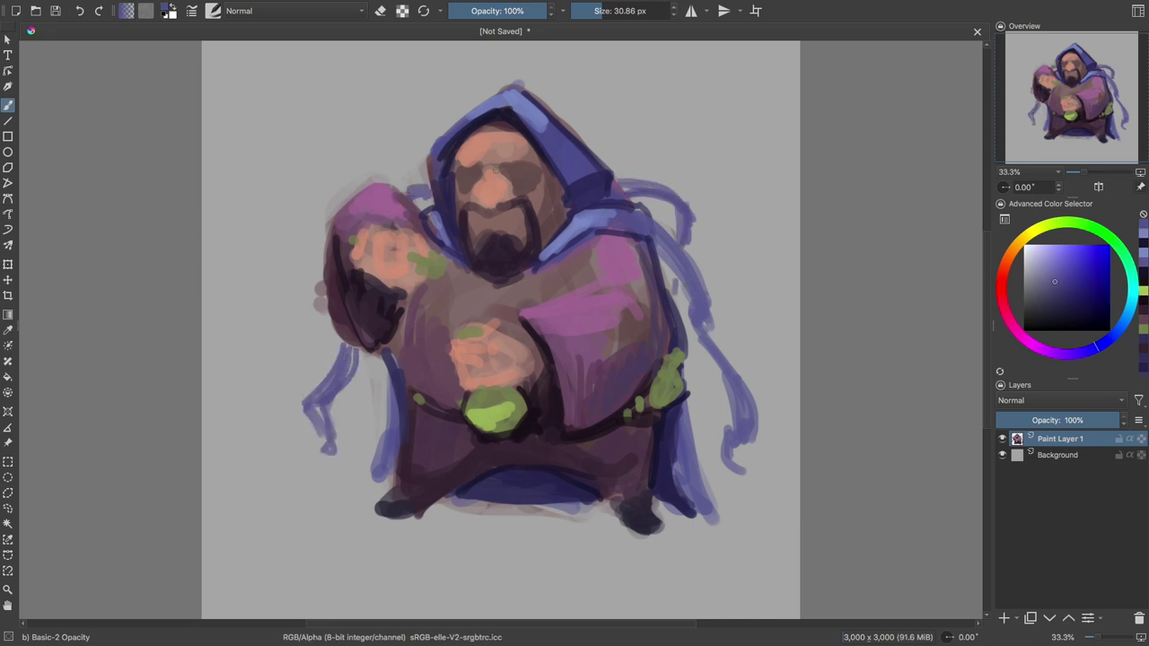
# - Outline the left edge of the central hand in a darker skin shade
pyautogui.hotkey('shift', 'i')
pyautogui.keyDown('ctrl'); pyautogui.click(495, 366); pyautogui.keyUp('ctrl')
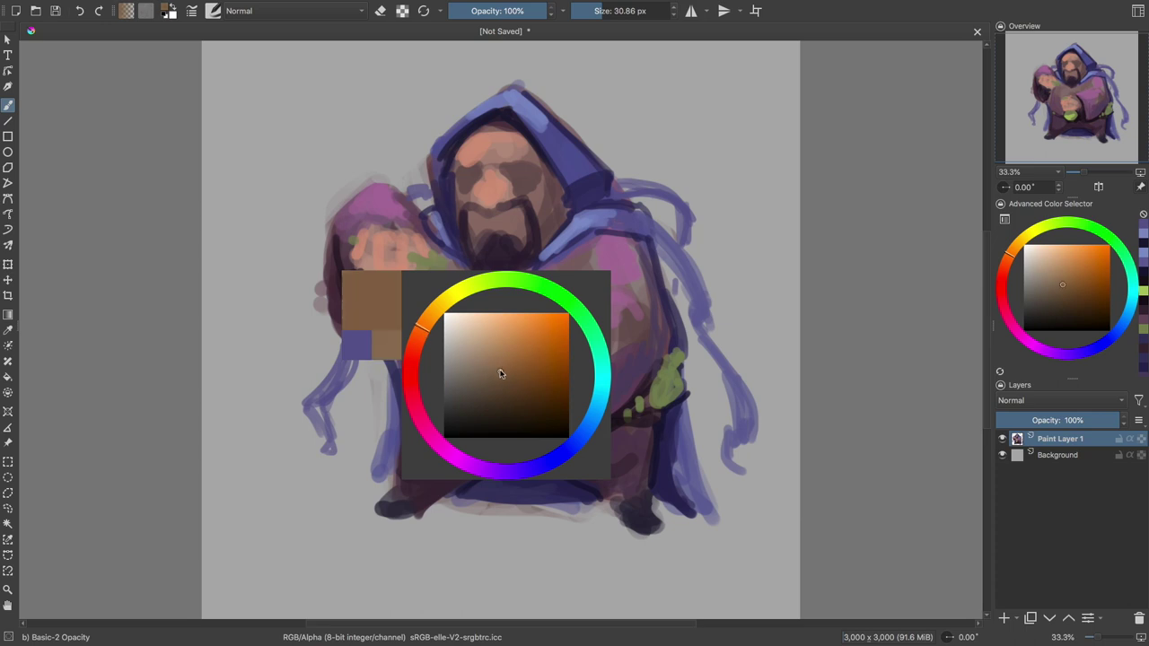
pyautogui.press('[')
pyautogui.hotkey('shift', 'i')
pyautogui.keyDown('ctrl'); pyautogui.click(452, 361); pyautogui.keyUp('ctrl')
pyautogui.moveTo(454, 357)
pyautogui.mouseDown()
pyautogui.moveTo(457, 377)
pyautogui.moveTo(515, 386)
pyautogui.moveTo(460, 404)
pyautogui.mouseUp()
# - Add dark strokes defining the fingers of the central hand
pyautogui.keyDown('ctrl'); pyautogui.click(492, 364); pyautogui.keyUp('ctrl')
pyautogui.press(']')
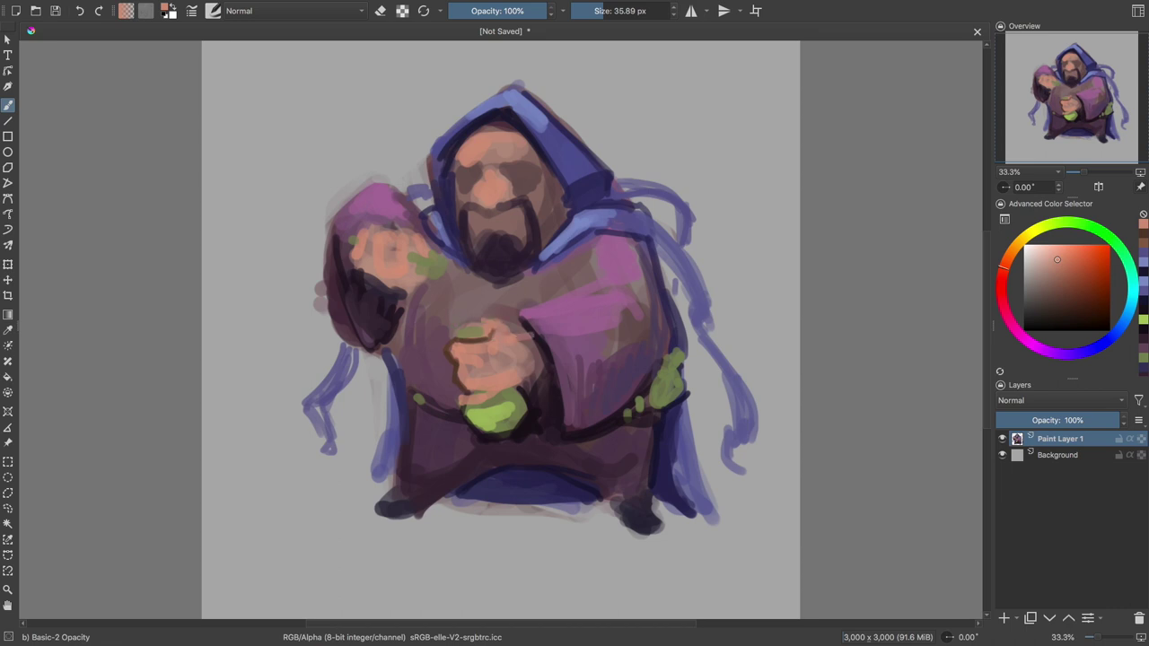
pyautogui.click(1053, 311)
pyautogui.press('[')
pyautogui.moveTo(490, 320); pyautogui.dragTo(506, 318)
# - Add more dark detail to the central hand and pick a lighter peach skin tone
pyautogui.moveTo(462, 406); pyautogui.dragTo(499, 395)
pyautogui.keyDown('ctrl'); pyautogui.click(566, 378); pyautogui.keyUp('ctrl')
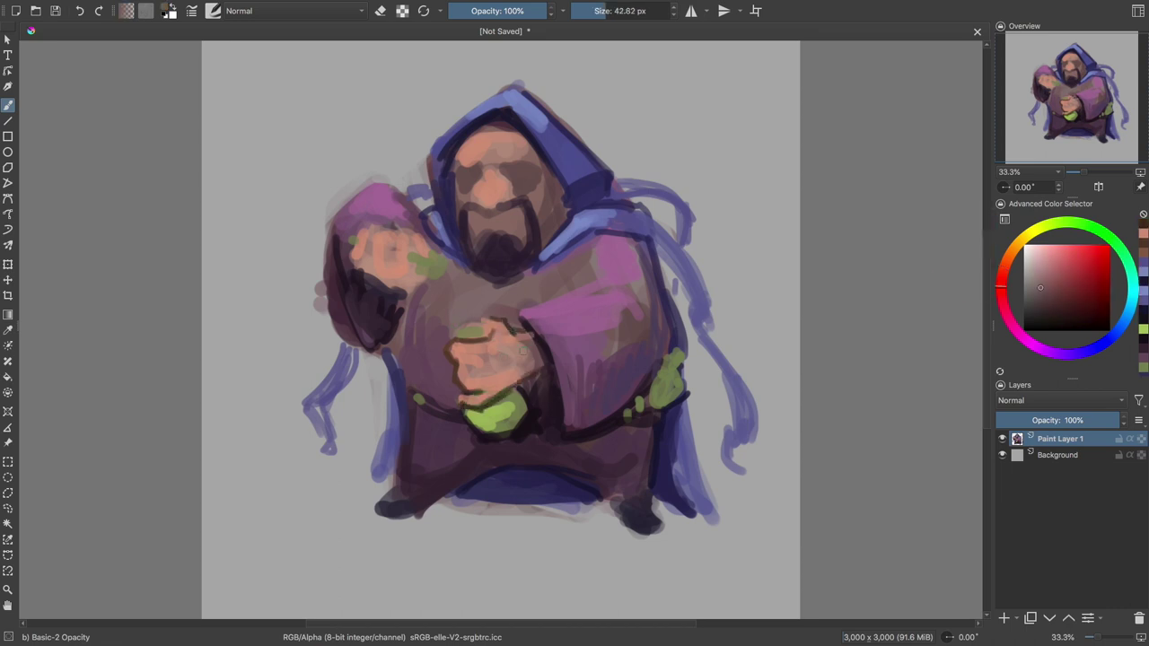
pyautogui.press(']')
pyautogui.press('[')
pyautogui.hotkey('shift', 'i')
pyautogui.click(438, 282)
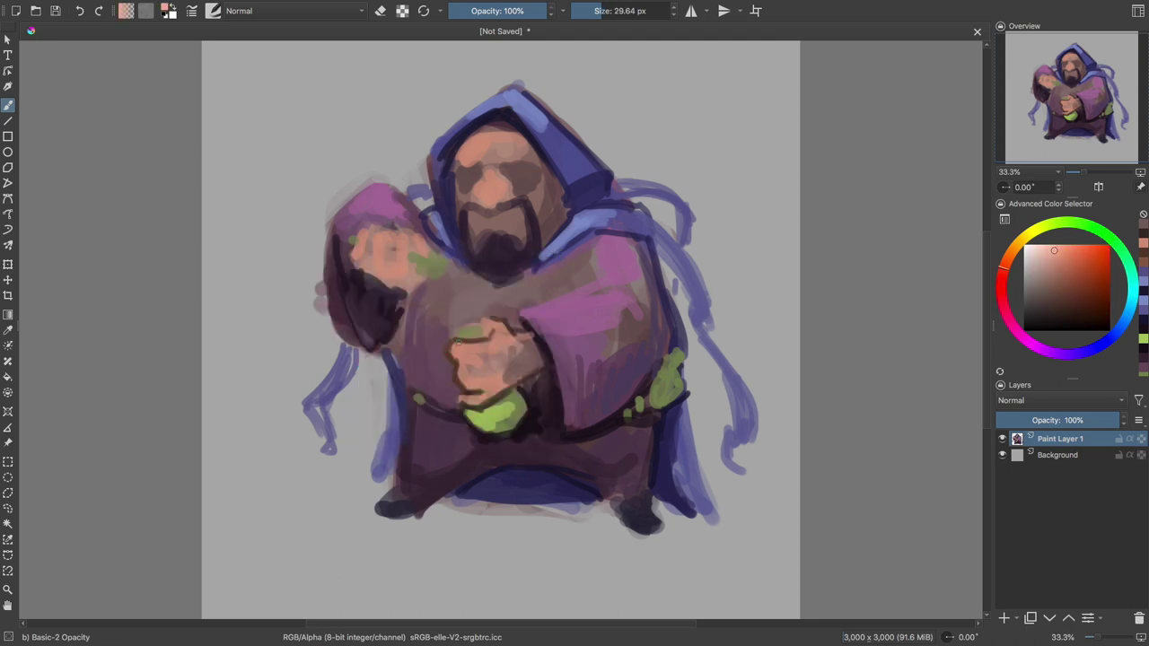
# - Paint a grey-blue base stroke under the green flask
pyautogui.keyDown('ctrl'); pyautogui.click(530, 404); pyautogui.keyUp('ctrl')
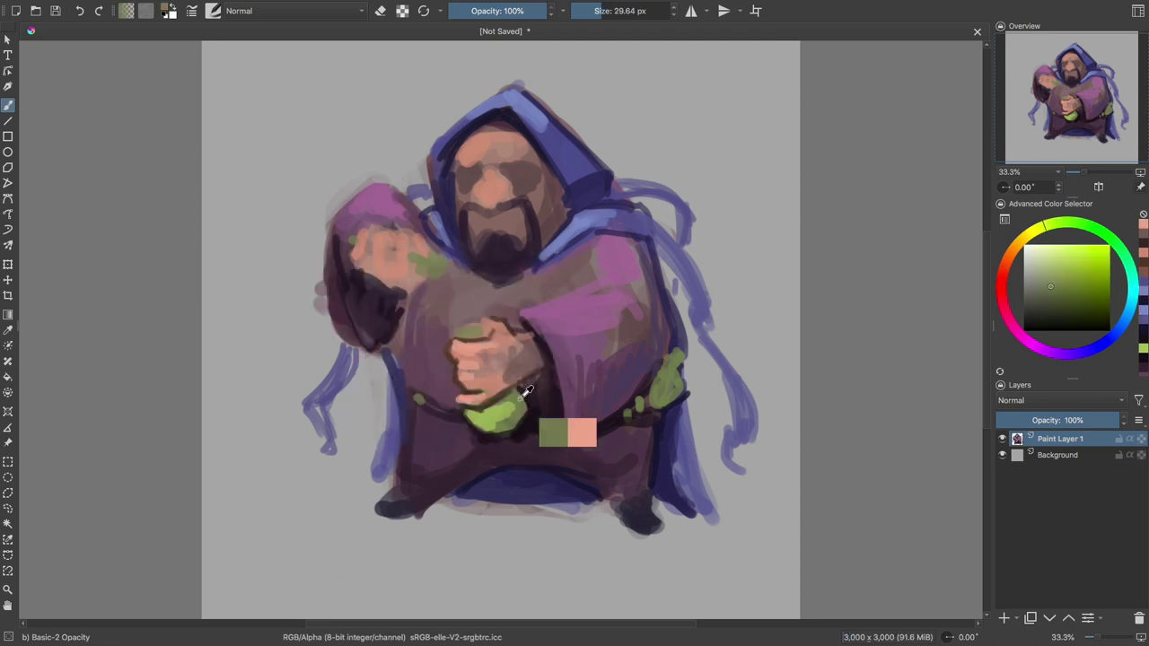
pyautogui.hotkey('shift', 'i')
pyautogui.click(521, 416)
pyautogui.moveTo(529, 388); pyautogui.dragTo(529, 404)
pyautogui.press(']')
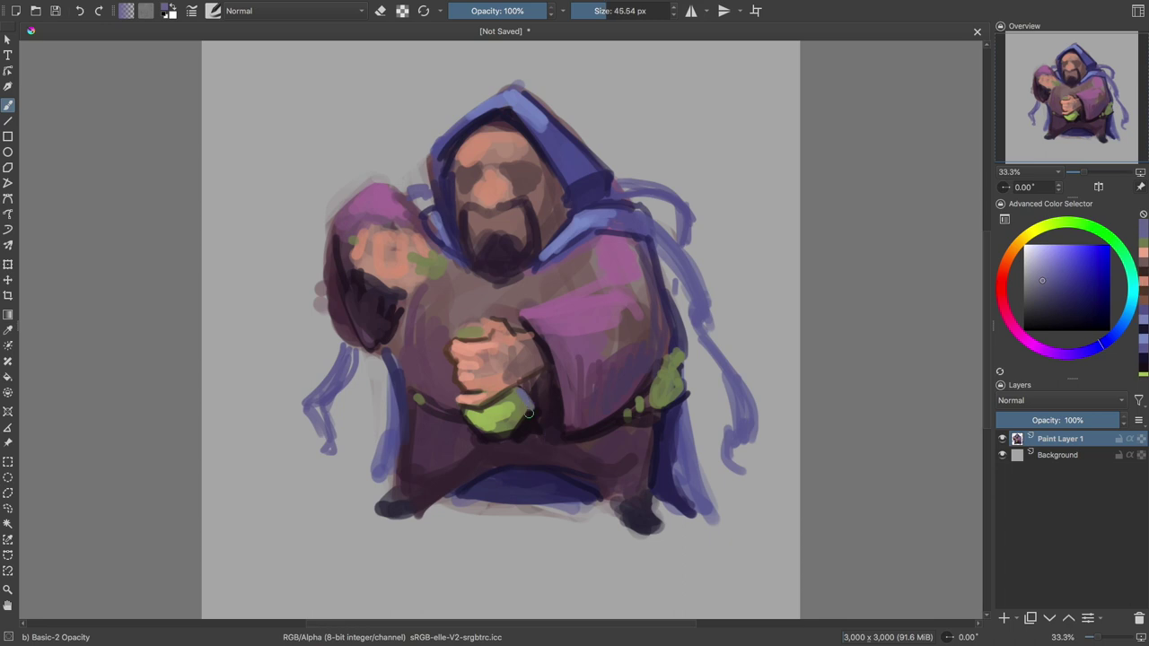
pyautogui.press('[')
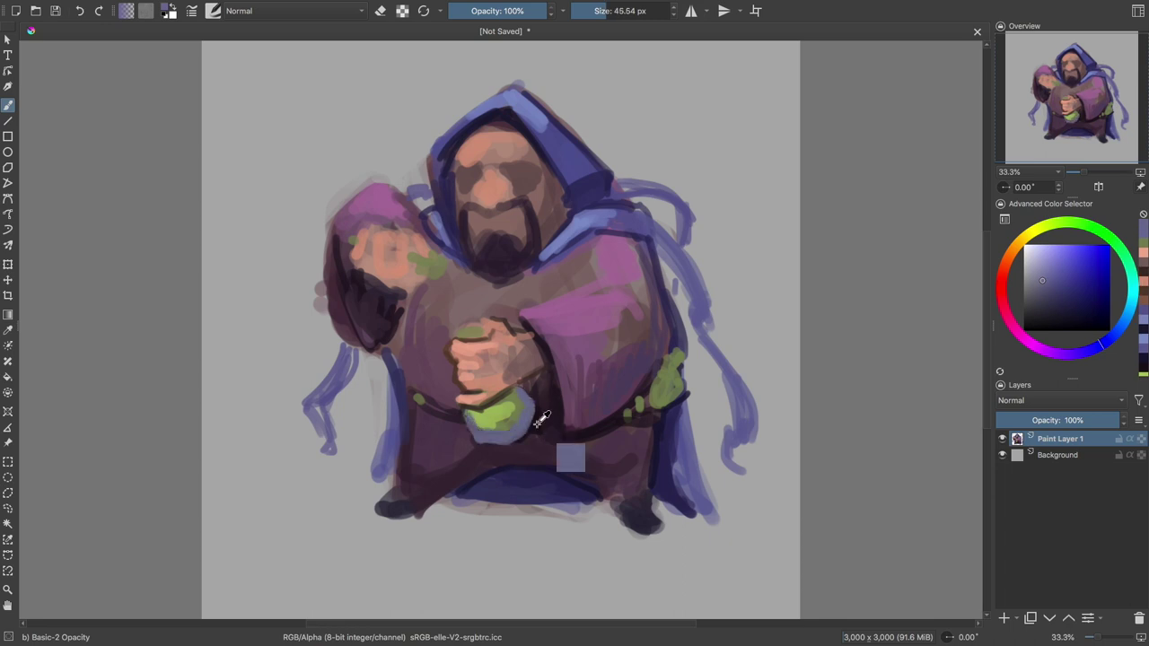
pyautogui.keyDown('ctrl'); pyautogui.click(512, 458); pyautogui.keyUp('ctrl')
# - Paint the light-green flask in the central hand and its neck above it
pyautogui.keyDown('ctrl'); pyautogui.click(471, 334); pyautogui.keyUp('ctrl')
pyautogui.rightClick(481, 324)
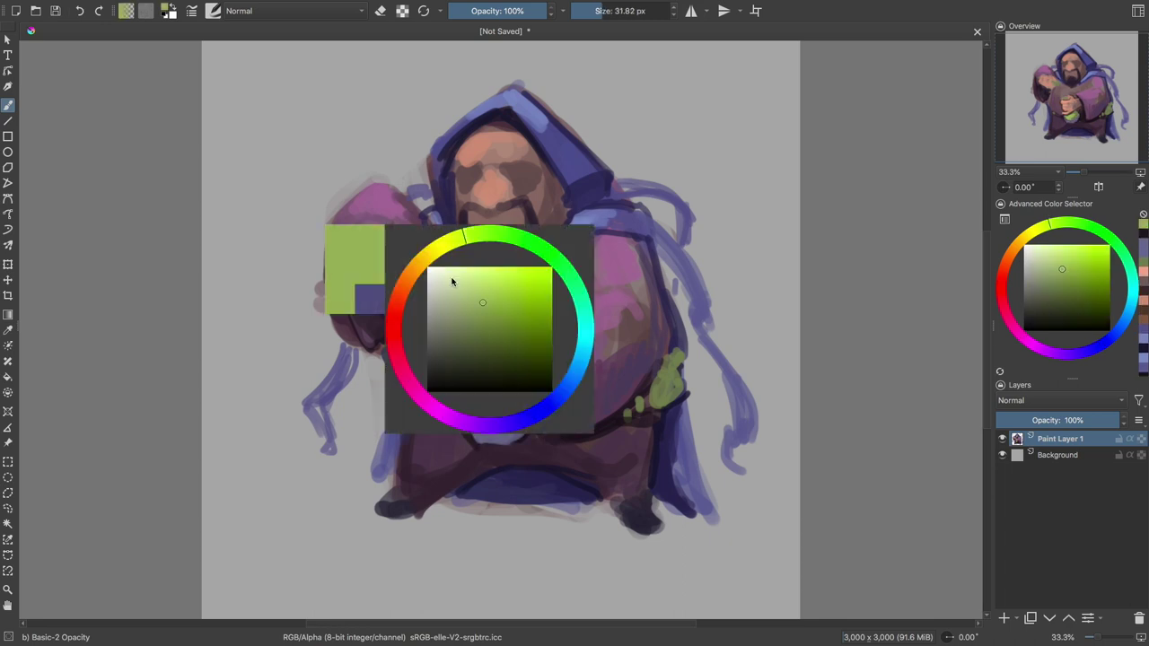
pyautogui.click(476, 310)
pyautogui.press('[')
pyautogui.press('[')
pyautogui.moveTo(476, 414); pyautogui.dragTo(489, 413)
pyautogui.moveTo(469, 333); pyautogui.dragTo(454, 333)
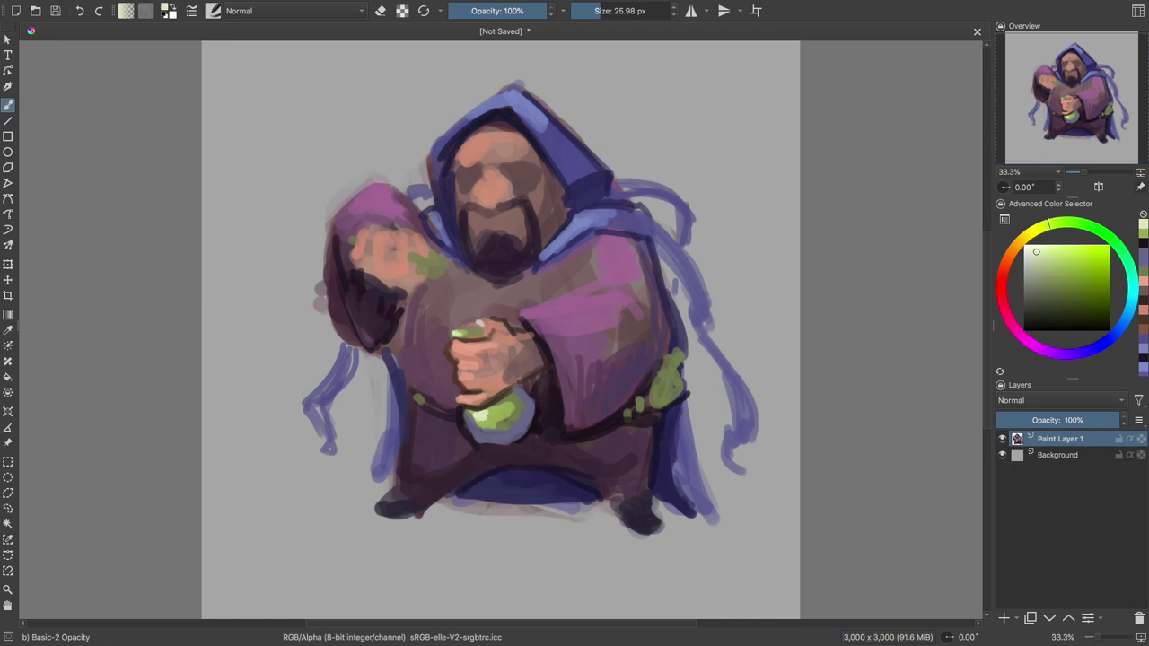
# - Add small light salmon strokes on the raised fist
pyautogui.hotkey('shift', 'i')
pyautogui.click(454, 404)
pyautogui.press('[')
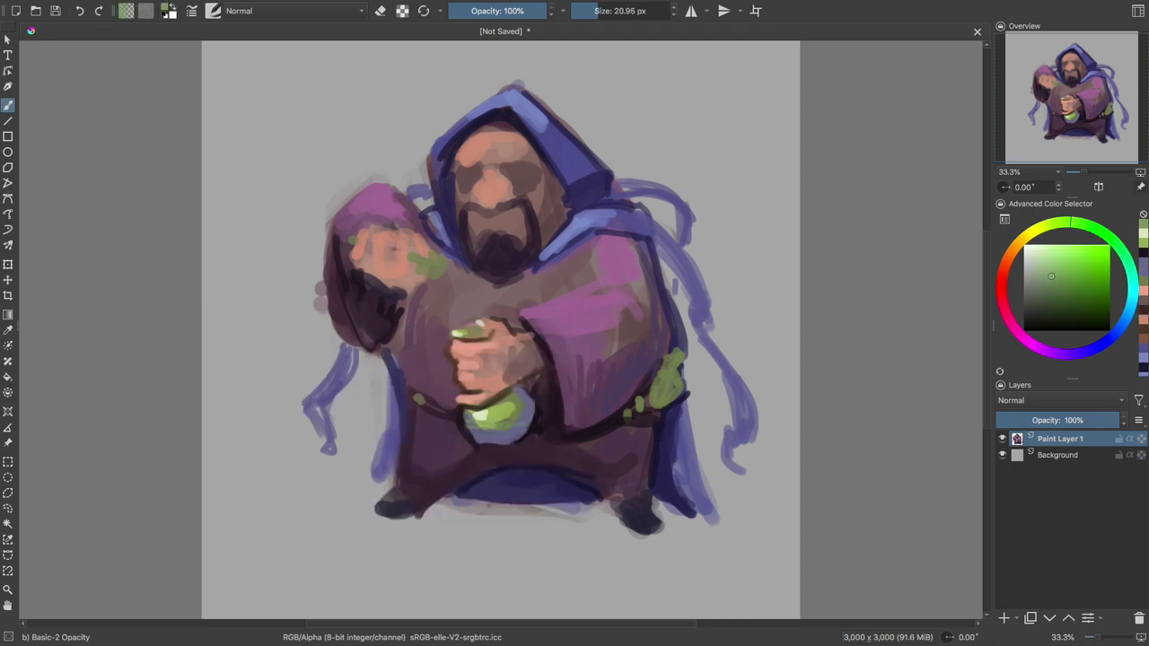
pyautogui.keyDown('ctrl'); pyautogui.click(462, 426); pyautogui.keyUp('ctrl')
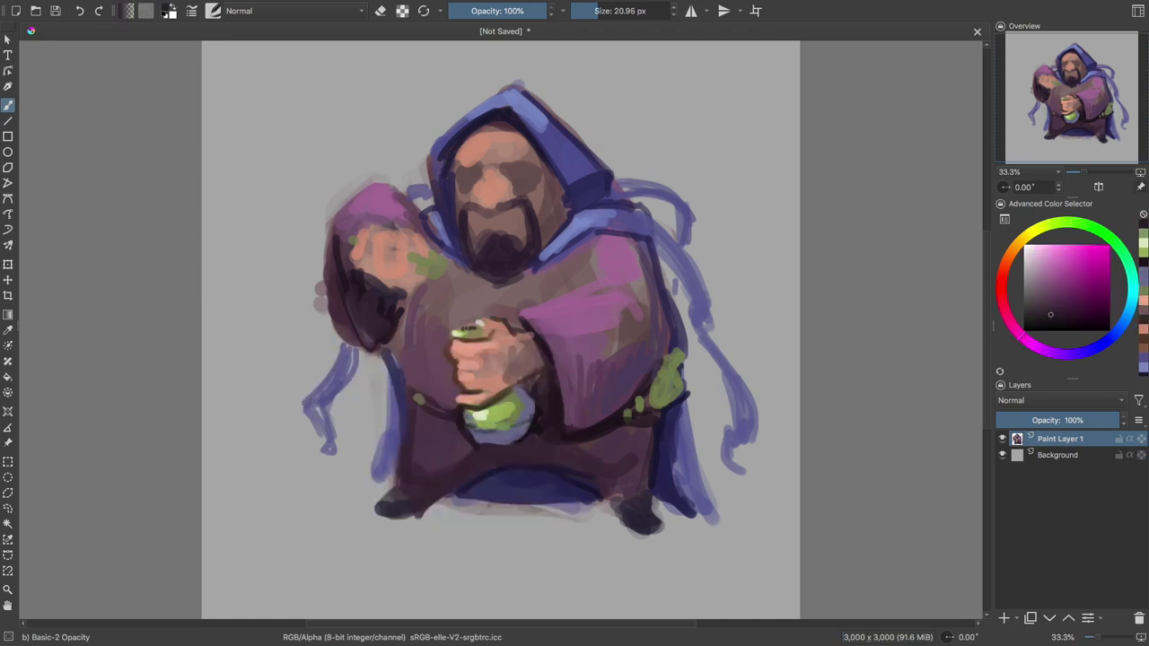
pyautogui.keyDown('ctrl'); pyautogui.click(526, 331); pyautogui.keyUp('ctrl')
pyautogui.moveTo(378, 251)
pyautogui.mouseDown()
pyautogui.moveTo(399, 245)
pyautogui.moveTo(382, 226)
pyautogui.moveTo(422, 264)
pyautogui.moveTo(368, 267)
pyautogui.moveTo(412, 284)
pyautogui.mouseUp()
pyautogui.press('[')
pyautogui.keyDown('ctrl'); pyautogui.click(368, 231); pyautogui.keyUp('ctrl')
# - Paint dark red and dark purple shadow lines under the raised fist
pyautogui.keyDown('ctrl'); pyautogui.click(368, 260); pyautogui.keyUp('ctrl')
pyautogui.press(']')
pyautogui.keyDown('ctrl'); pyautogui.click(386, 301); pyautogui.keyUp('ctrl')
pyautogui.press('[')
pyautogui.press('[')
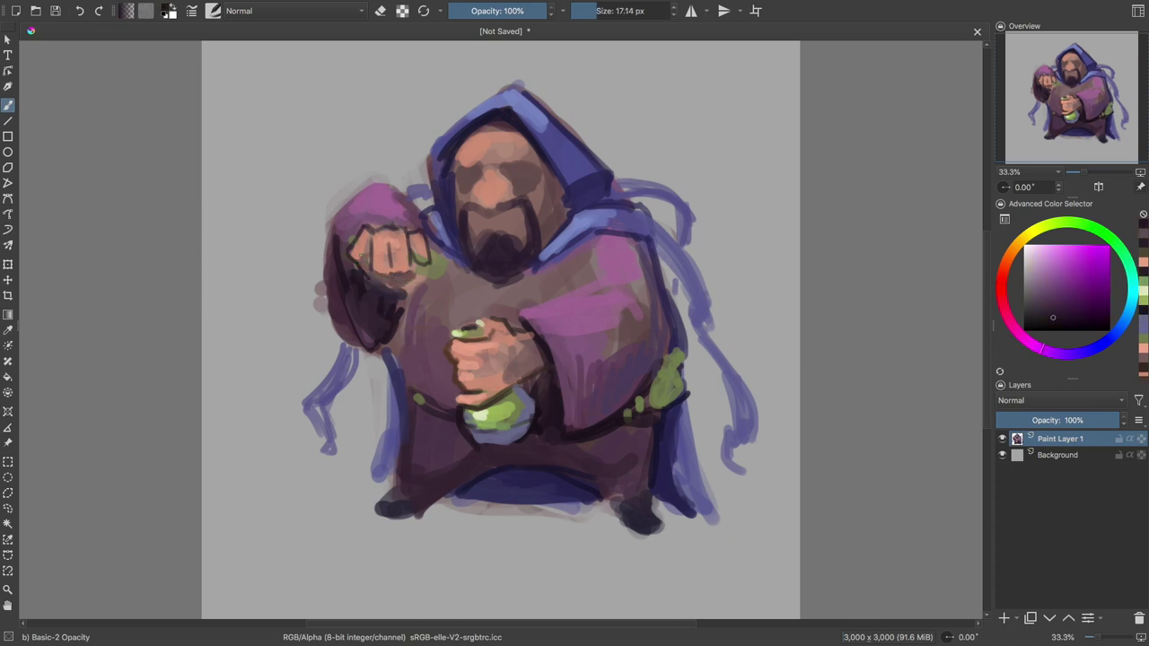
pyautogui.moveTo(387, 284); pyautogui.dragTo(412, 285)
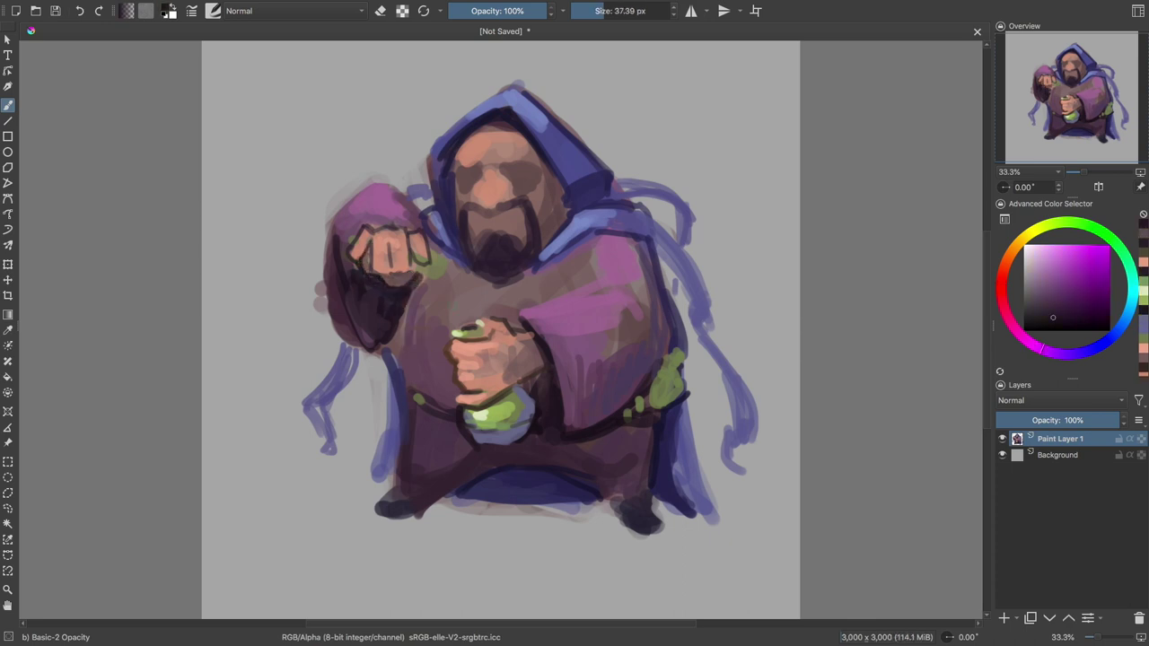
# - Paint a green vial along the bottom of the raised fist, lightened with yellow-green
pyautogui.hotkey('shift', 'i')
pyautogui.keyDown('ctrl'); pyautogui.click(437, 260); pyautogui.keyUp('ctrl')
pyautogui.press('[')
pyautogui.moveTo(434, 270); pyautogui.dragTo(413, 269)
pyautogui.press('[')
pyautogui.press('[')
pyautogui.press('[')
pyautogui.hotkey('shift', 'i')
pyautogui.keyDown('ctrl'); pyautogui.click(438, 257); pyautogui.keyUp('ctrl')
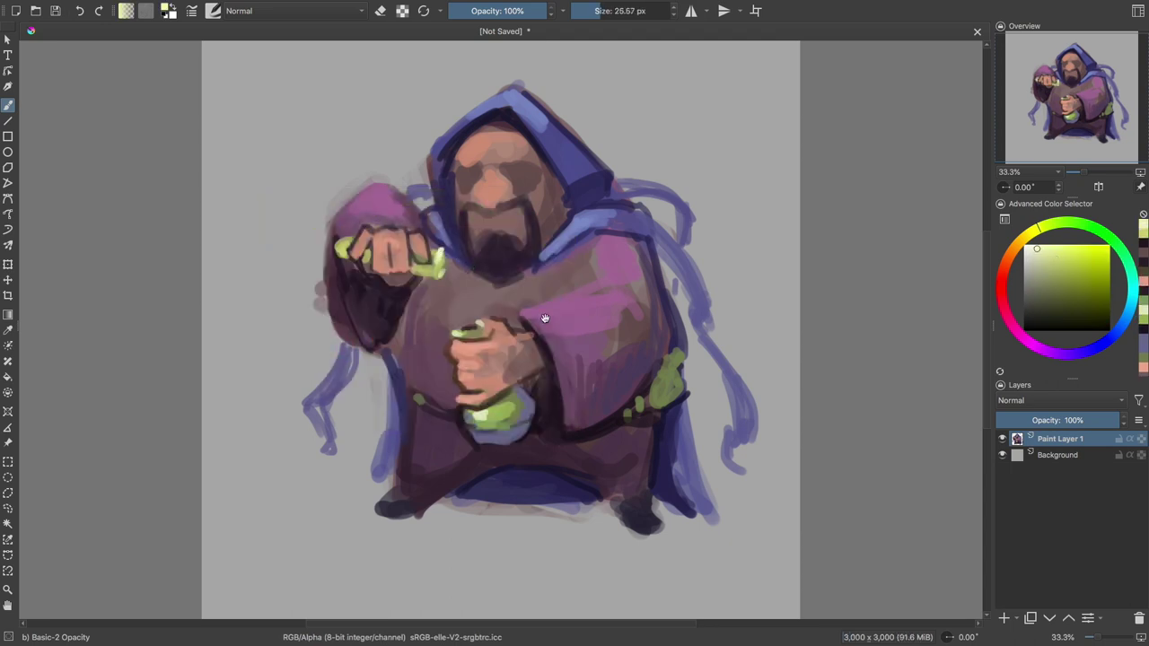
pyautogui.moveTo(545, 317); pyautogui.dragTo(514, 334)
pyautogui.keyDown('ctrl'); pyautogui.click(463, 113); pyautogui.keyUp('ctrl')
# - Paint lighter blue on the left side of the hood
pyautogui.press('e')
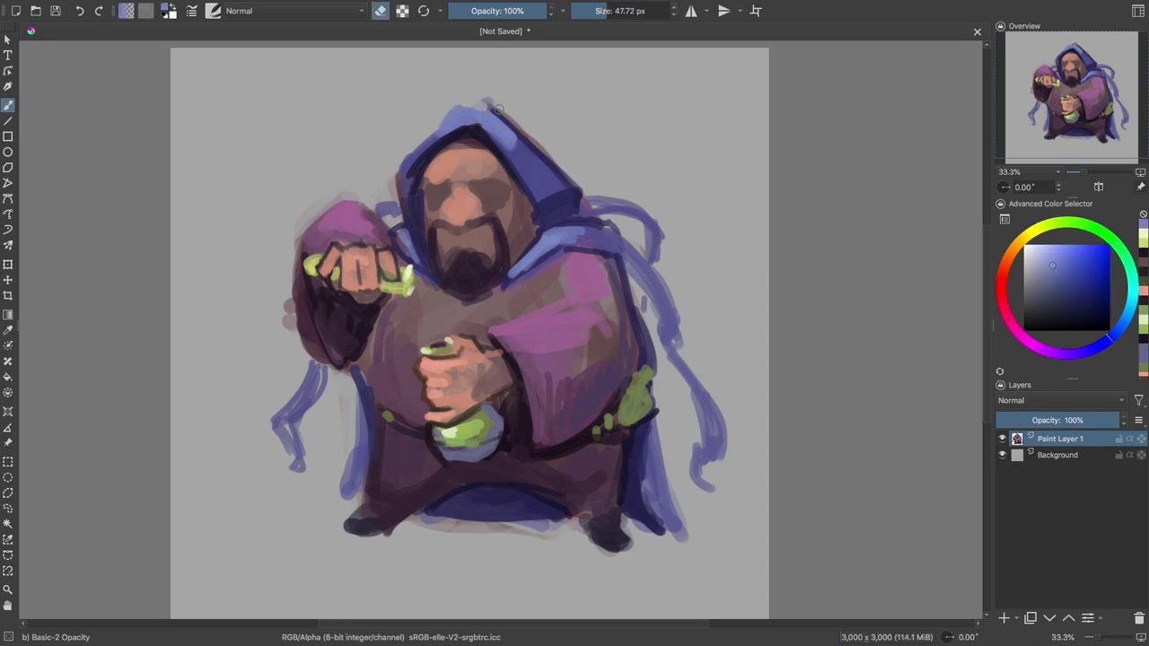
pyautogui.hotkey('shift', 'i')
pyautogui.keyDown('ctrl'); pyautogui.click(465, 119); pyautogui.keyUp('ctrl')
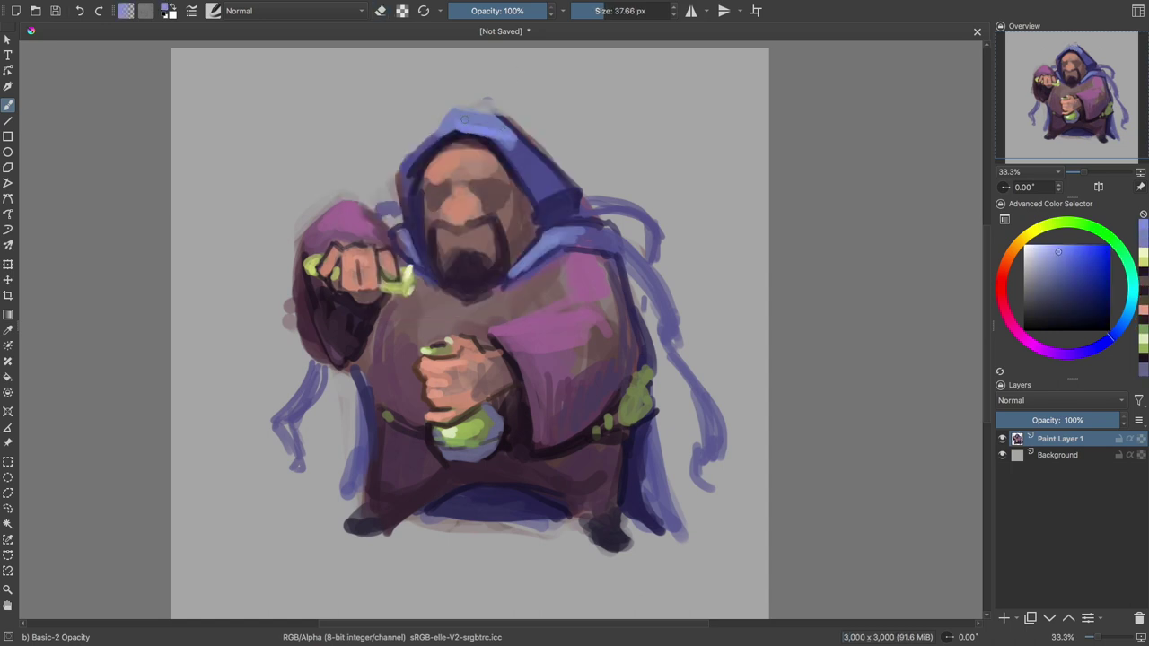
pyautogui.press('e')
pyautogui.keyDown('ctrl'); pyautogui.click(415, 175); pyautogui.keyUp('ctrl')
pyautogui.moveTo(404, 144); pyautogui.dragTo(417, 190)
# - Dab light peach on the left eye area and paint a dark muted-red eyebrow over the eyes
pyautogui.keyDown('ctrl'); pyautogui.click(417, 191); pyautogui.keyUp('ctrl')
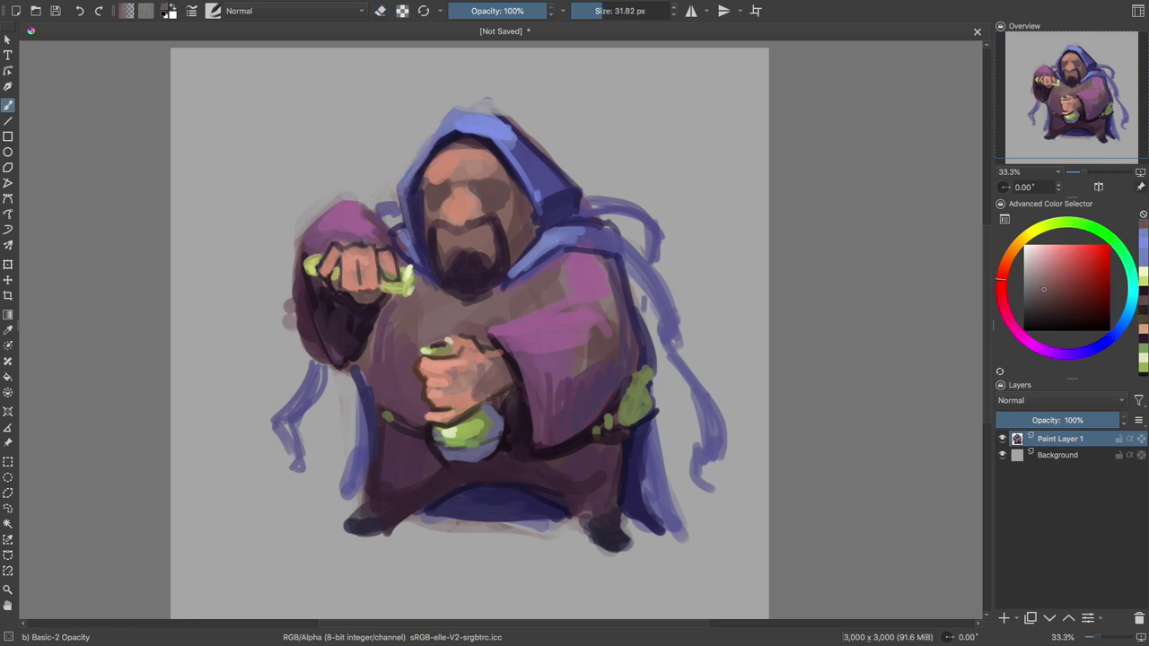
pyautogui.keyDown('ctrl'); pyautogui.click(519, 213); pyautogui.keyUp('ctrl')
pyautogui.click(439, 199)
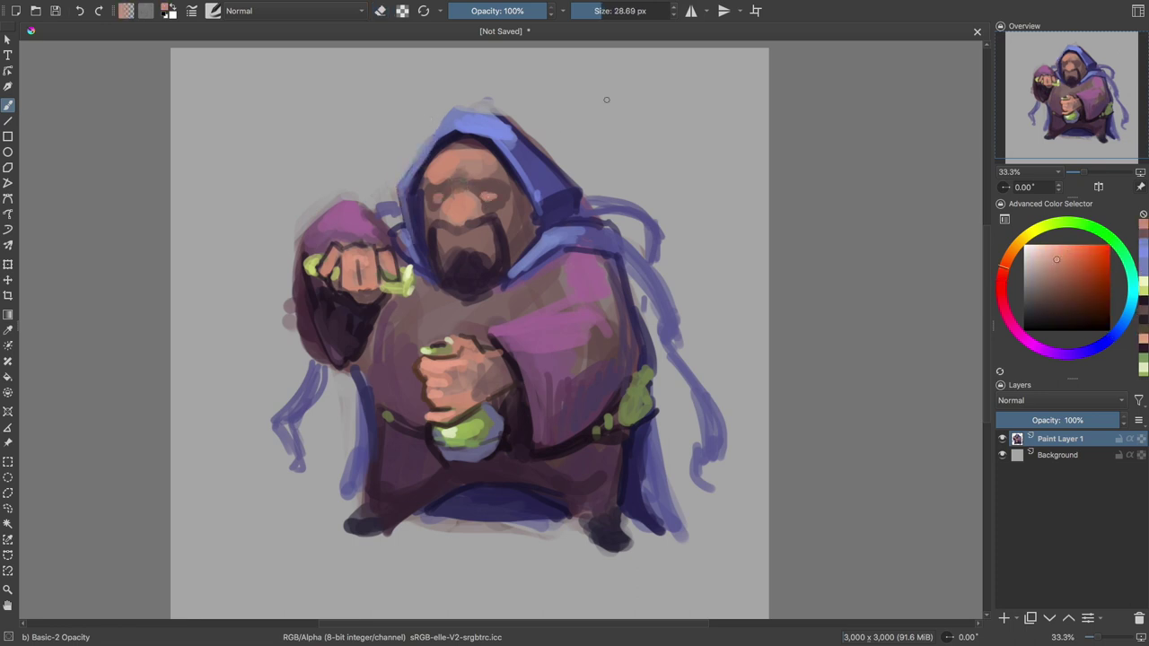
pyautogui.hotkey('shift', 'i')
pyautogui.click(480, 244)
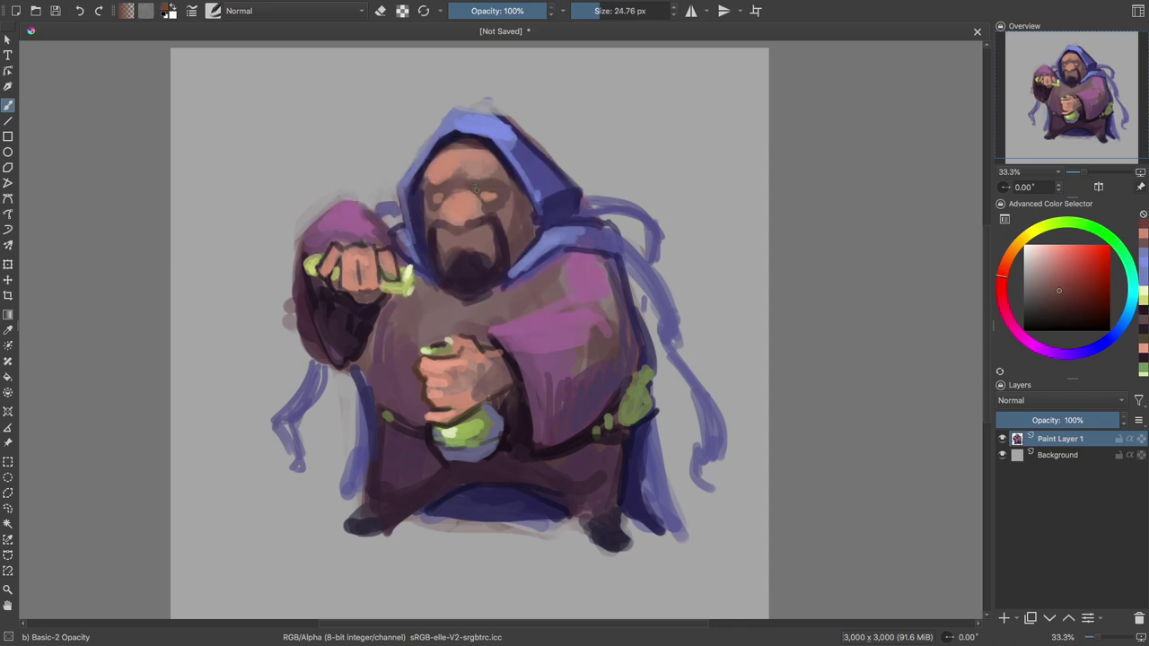
pyautogui.hotkey('shift', 'i')
pyautogui.click(480, 265)
pyautogui.moveTo(442, 173); pyautogui.dragTo(499, 180)
# - Darken the brows and add a light orange-skin highlight across the nose
pyautogui.hotkey('shift', 'i')
pyautogui.click(438, 255)
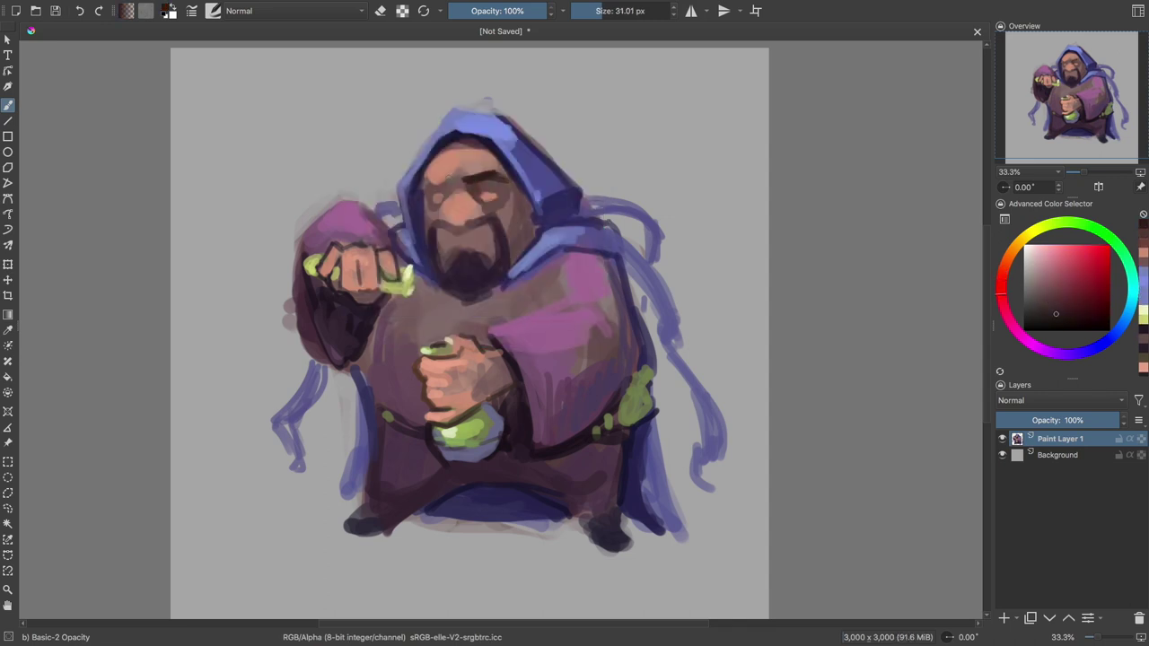
pyautogui.press('[')
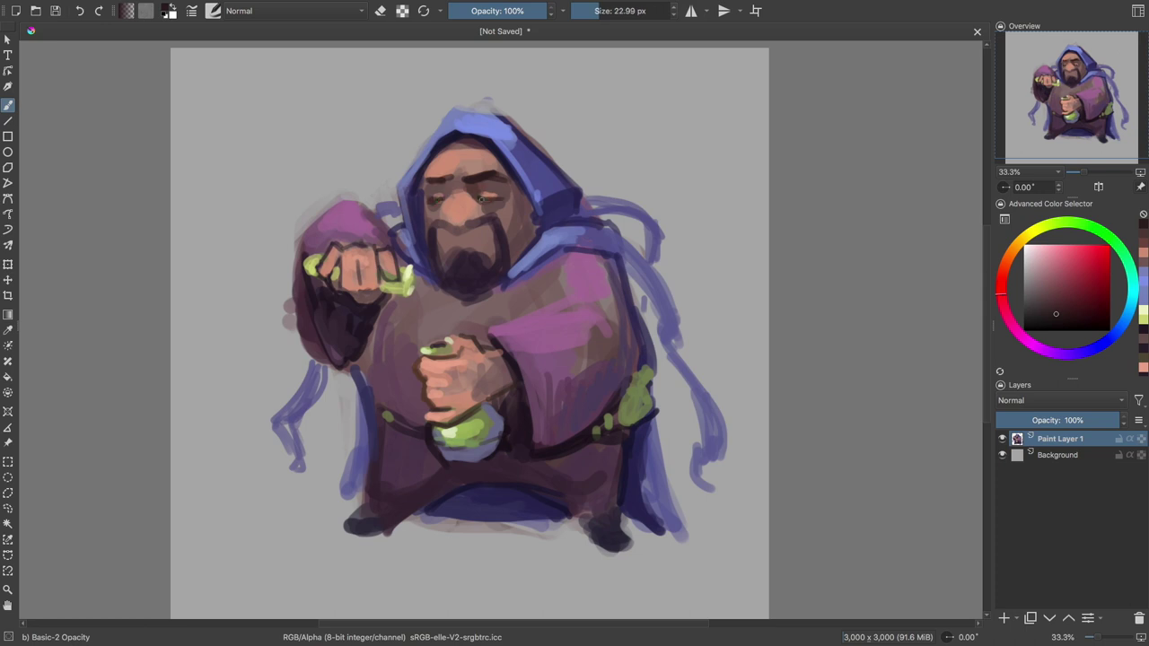
pyautogui.hotkey('shift', 'i')
pyautogui.click(364, 204)
pyautogui.moveTo(447, 208); pyautogui.dragTo(467, 220)
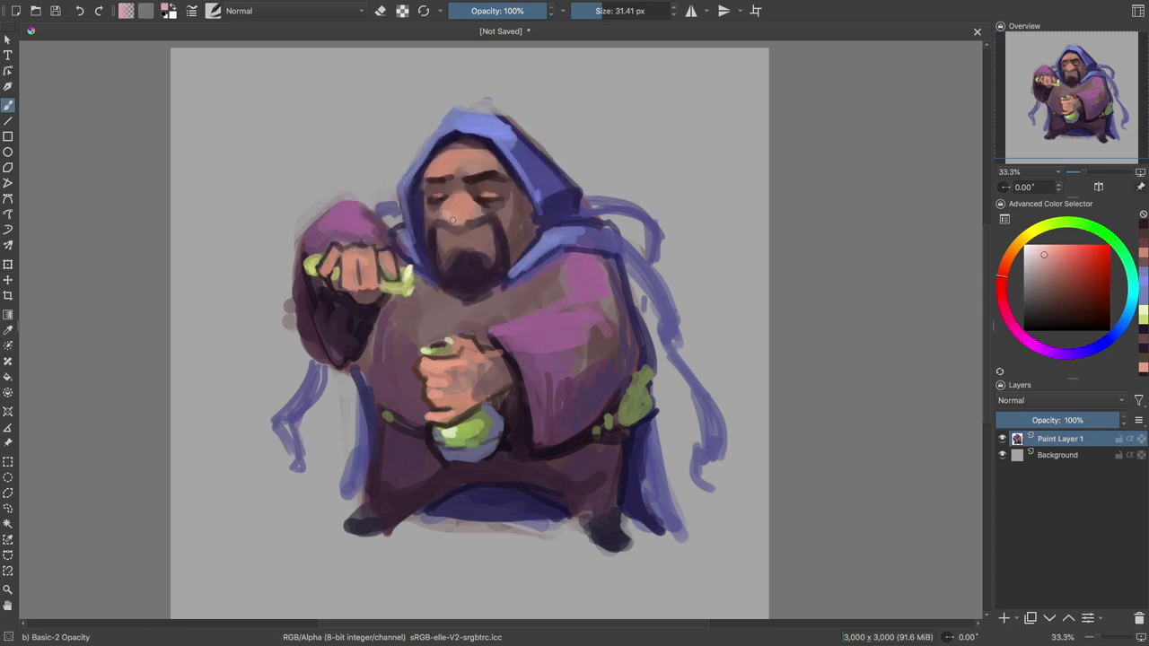
pyautogui.press('[')
pyautogui.keyDown('ctrl'); pyautogui.click(470, 208); pyautogui.keyUp('ctrl')
pyautogui.moveTo(453, 223); pyautogui.dragTo(480, 223)
# - Give the nose a warm pink tone and lighten the nose and mouth area
pyautogui.keyDown('ctrl'); pyautogui.click(467, 212); pyautogui.keyUp('ctrl')
pyautogui.hotkey('shift', 'i')
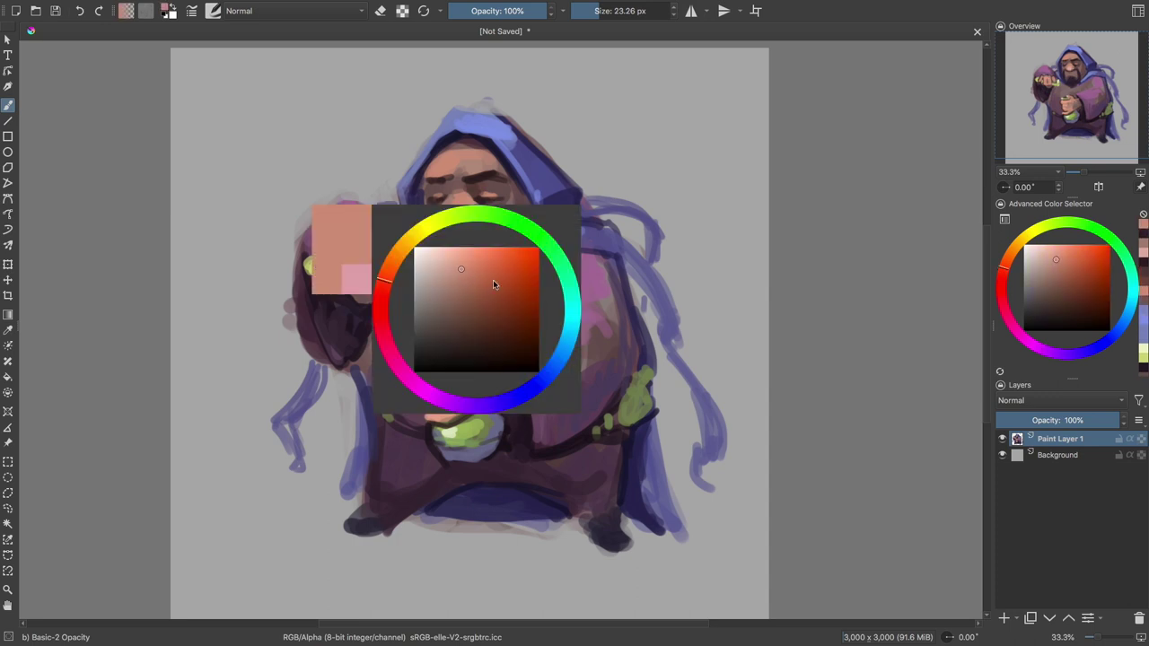
pyautogui.click(462, 254)
pyautogui.press(']')
pyautogui.keyDown('ctrl'); pyautogui.click(410, 264); pyautogui.keyUp('ctrl')
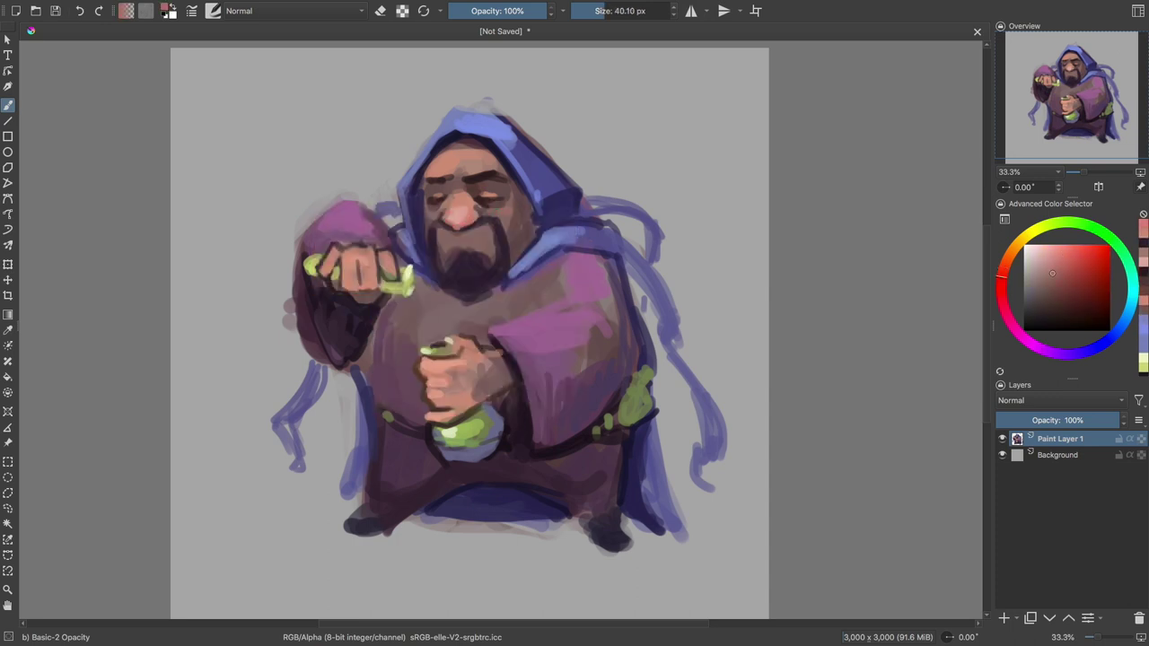
pyautogui.keyDown('ctrl'); pyautogui.click(512, 173); pyautogui.keyUp('ctrl')
pyautogui.press('[')
pyautogui.keyDown('ctrl'); pyautogui.click(470, 229); pyautogui.keyUp('ctrl')
pyautogui.hotkey('shift', 'i')
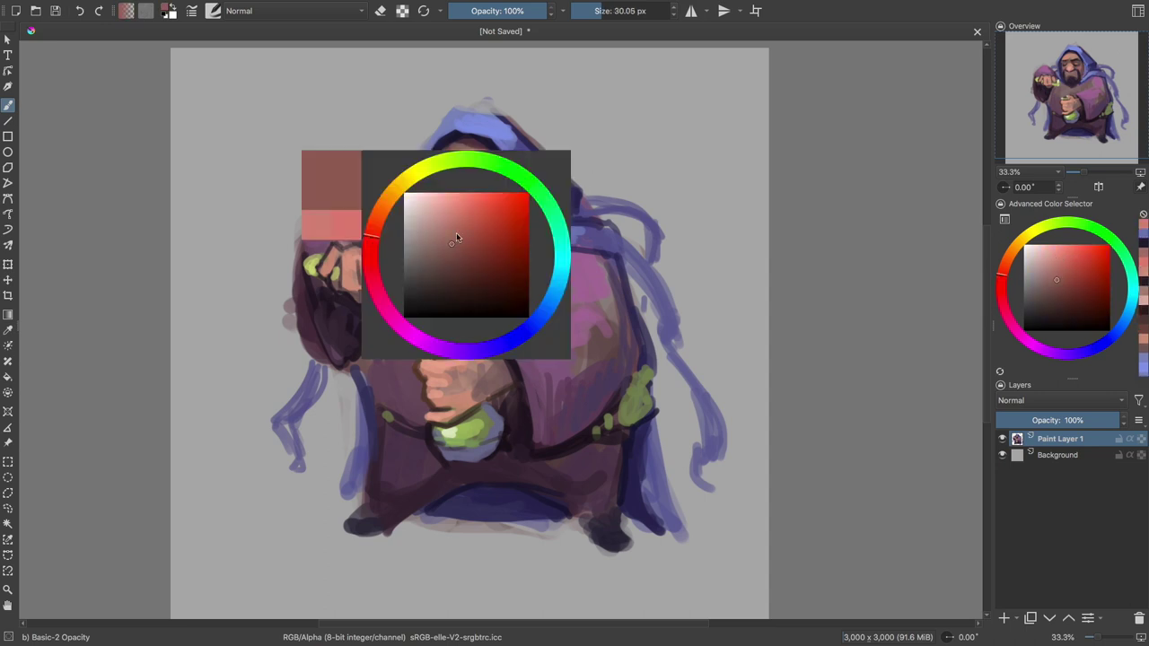
pyautogui.moveTo(458, 248); pyautogui.dragTo(463, 240)
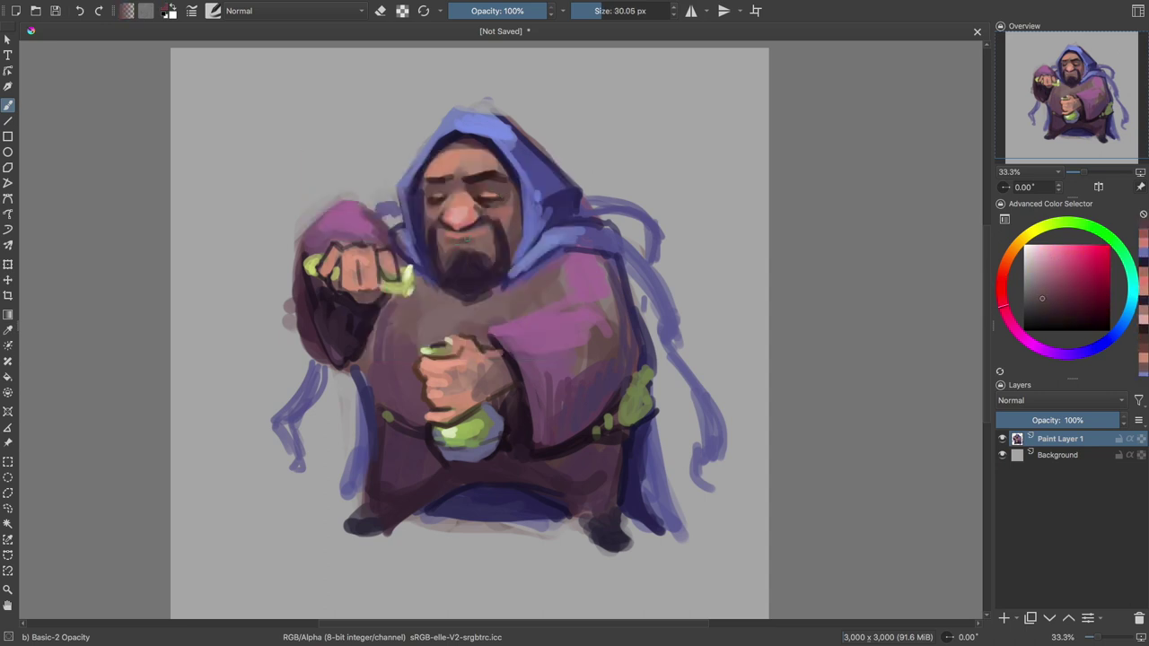
# - Draw a dark magenta mouth line in the beard
pyautogui.keyDown('ctrl'); pyautogui.click(423, 308); pyautogui.keyUp('ctrl')
pyautogui.press('[')
pyautogui.moveTo(466, 228); pyautogui.dragTo(495, 226)
pyautogui.press(']')
# - Sample beard and face colours and pick a slightly darker shade with a smaller brush
pyautogui.keyDown('ctrl'); pyautogui.click(456, 258); pyautogui.keyUp('ctrl')
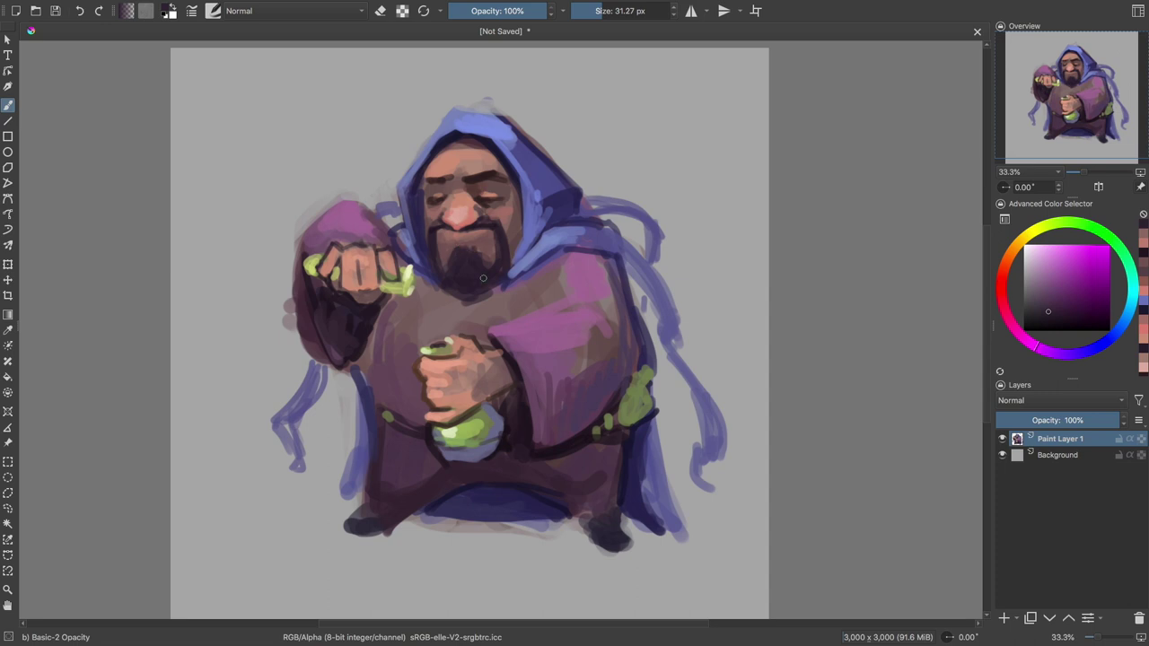
pyautogui.keyDown('ctrl'); pyautogui.click(465, 283); pyautogui.keyUp('ctrl')
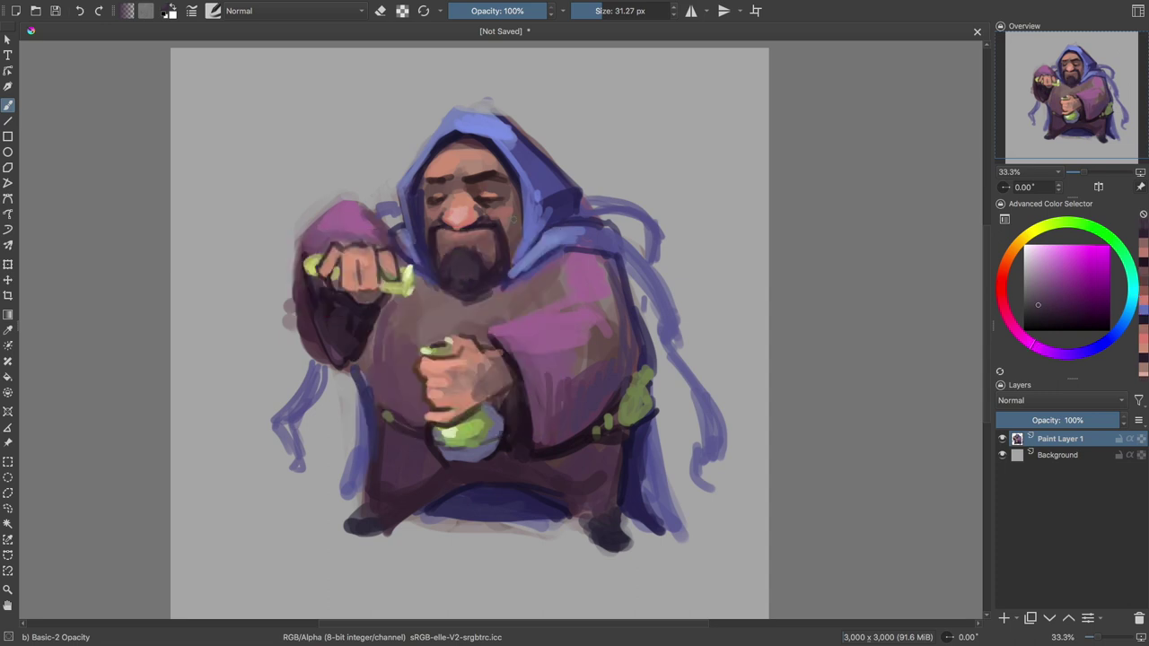
pyautogui.keyDown('ctrl'); pyautogui.click(492, 219); pyautogui.keyUp('ctrl')
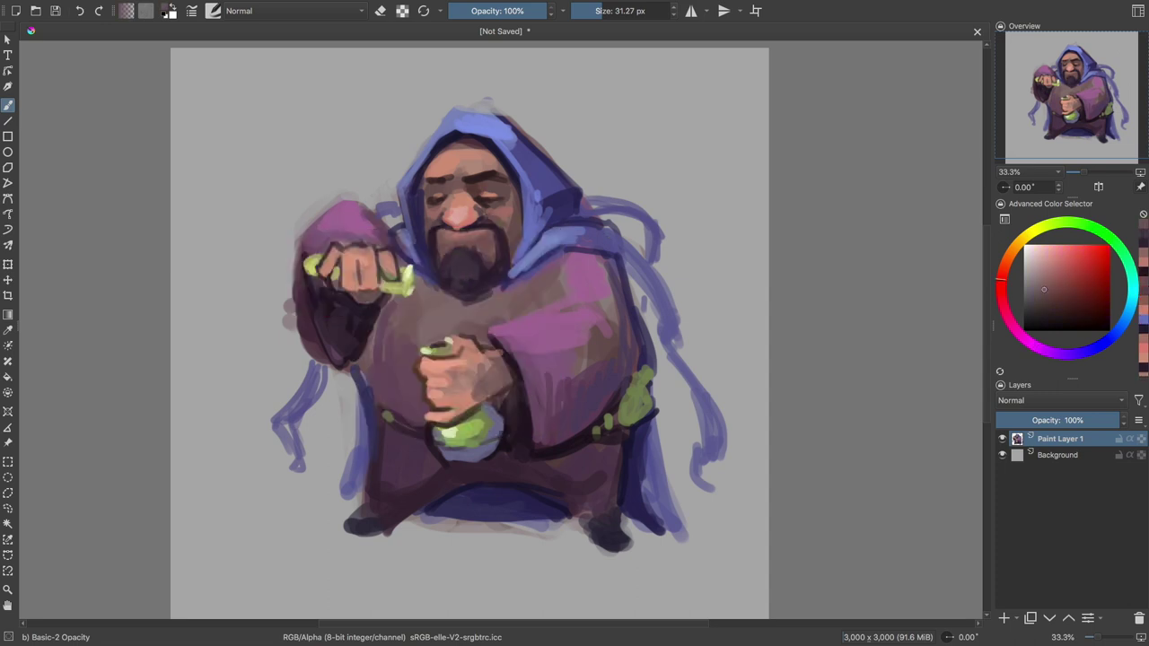
pyautogui.keyDown('ctrl'); pyautogui.click(469, 232); pyautogui.keyUp('ctrl')
pyautogui.press('[')
pyautogui.hotkey('shift', 'i')
pyautogui.click(440, 262)
pyautogui.press('[')
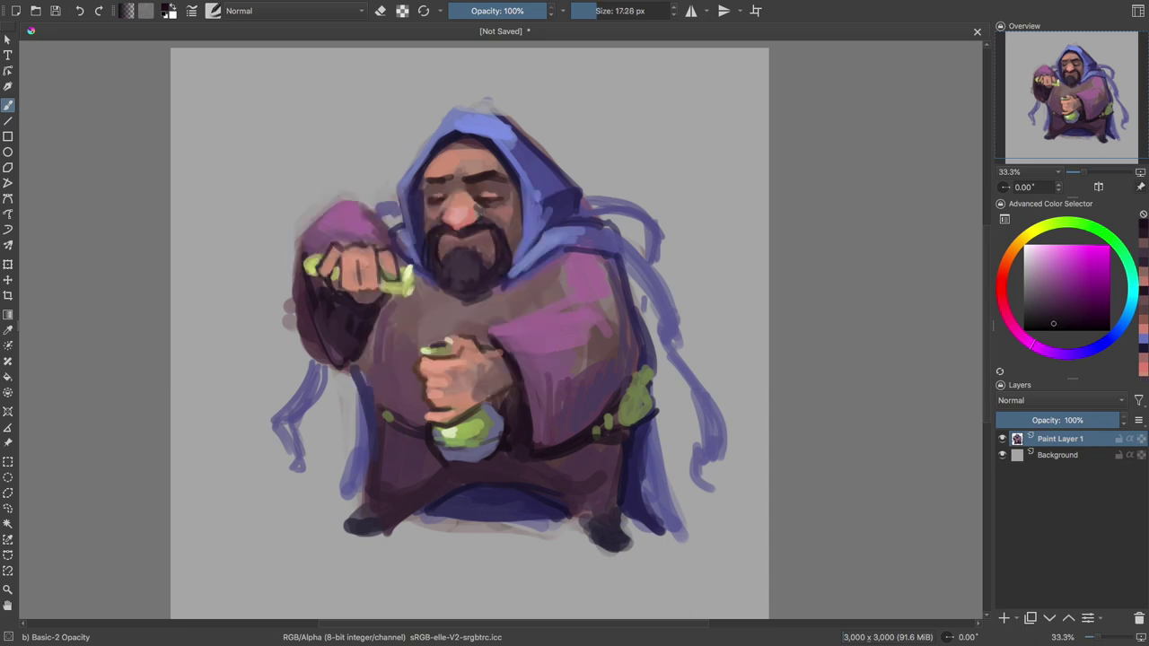
# - Paint a dark blue shadow beside the face, then undo a trial grey chest stroke
pyautogui.keyDown('ctrl'); pyautogui.click(422, 216); pyautogui.keyUp('ctrl')
pyautogui.moveTo(519, 259); pyautogui.dragTo(516, 188)
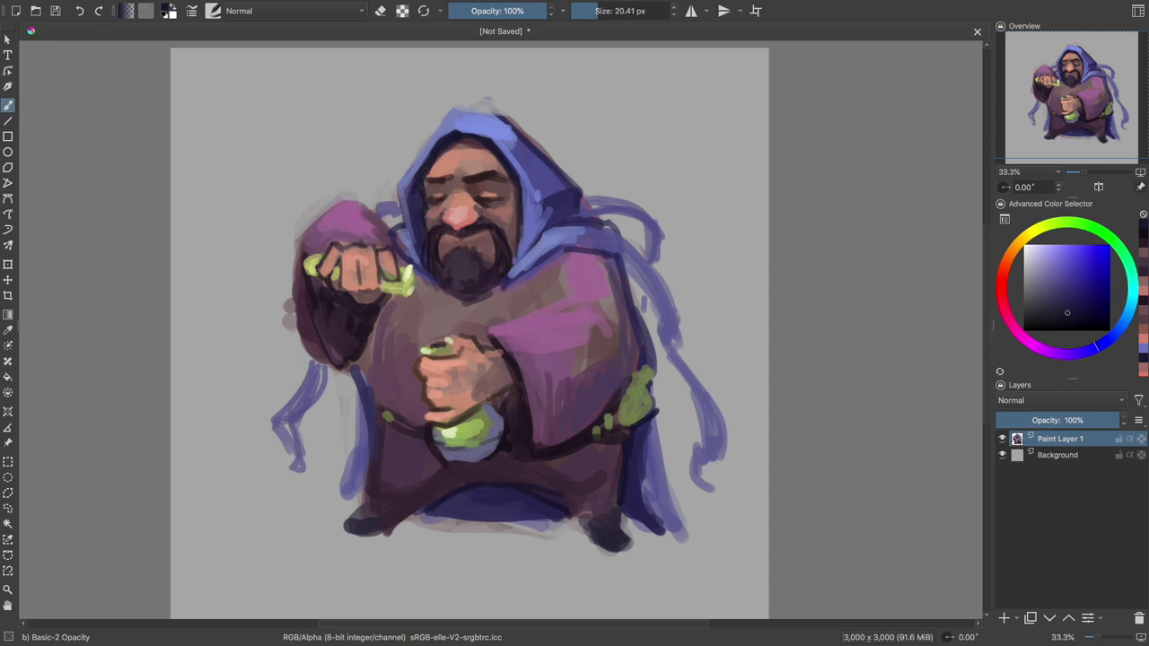
pyautogui.hotkey('shift', 'i')
pyautogui.click(397, 311)
pyautogui.press(']')
pyautogui.press(']')
pyautogui.press(']')
pyautogui.moveTo(422, 318)
pyautogui.mouseDown()
pyautogui.moveTo(485, 309)
pyautogui.moveTo(404, 340)
pyautogui.mouseUp()
pyautogui.press('[')
pyautogui.press('[')
pyautogui.press('[')
pyautogui.hotkey('ctrl', 'z')
# - Draw a thin dark seam down the chest, then pick a dark purple
pyautogui.moveTo(464, 303); pyautogui.dragTo(464, 332)
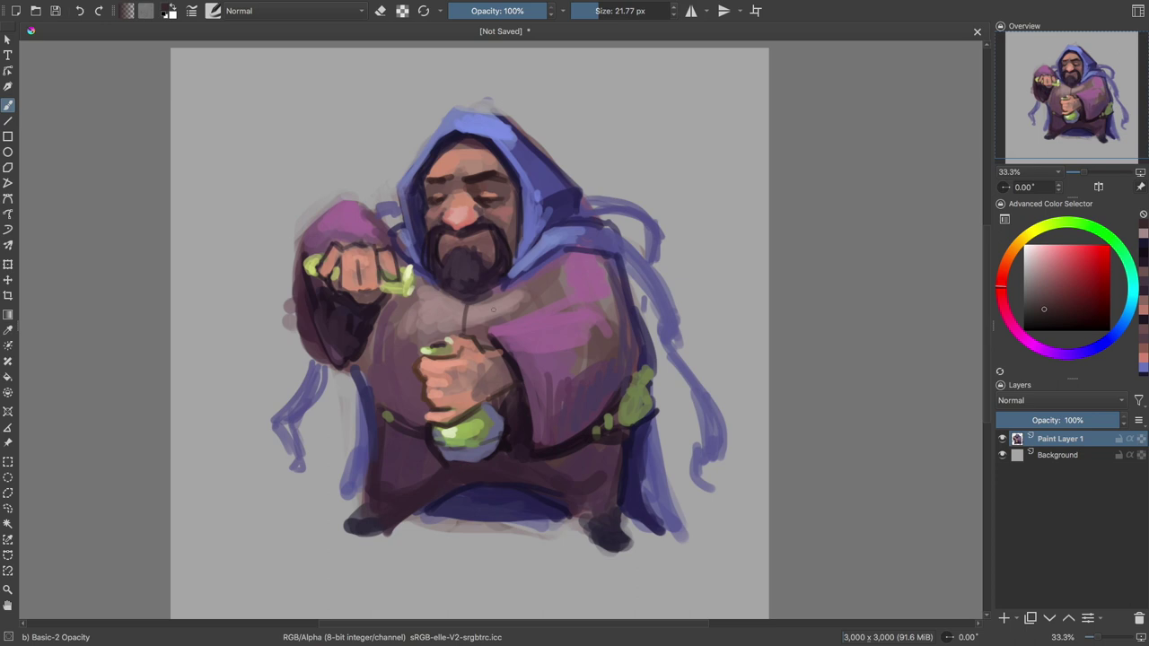
pyautogui.hotkey('shift', 'i')
pyautogui.click(487, 485)
pyautogui.click(476, 434)
pyautogui.press('[')
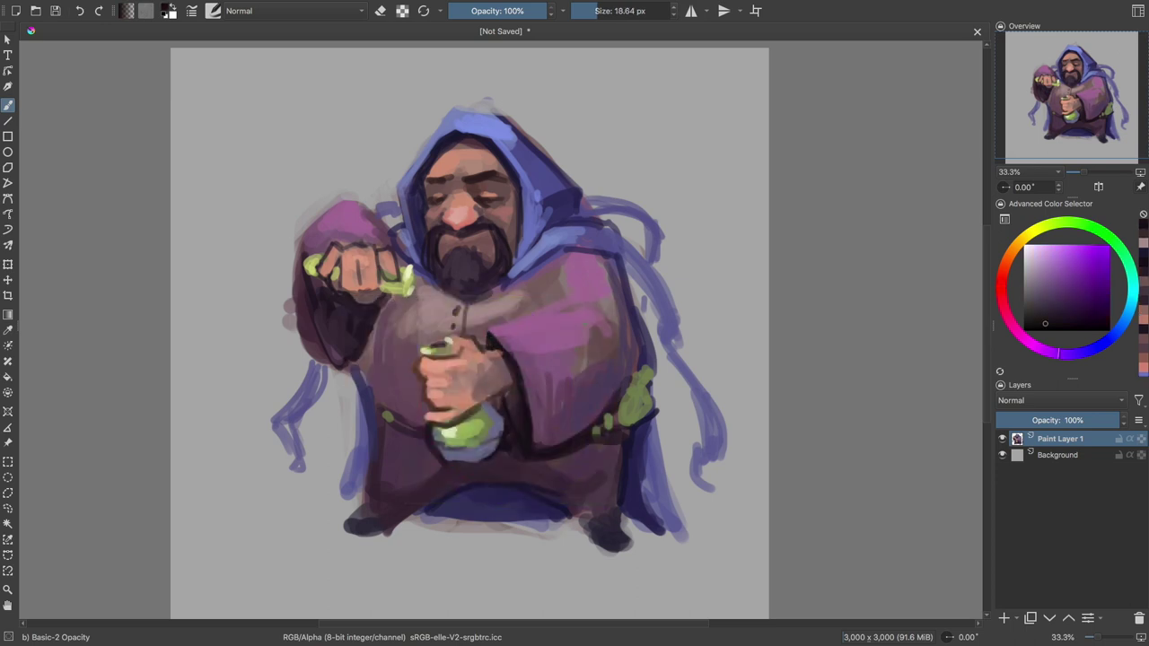
pyautogui.press(']')
# - Add saturated pink highlights on the robe's right chest
pyautogui.hotkey('shift', 'i')
pyautogui.click(494, 428)
pyautogui.press(']')
pyautogui.press('[')
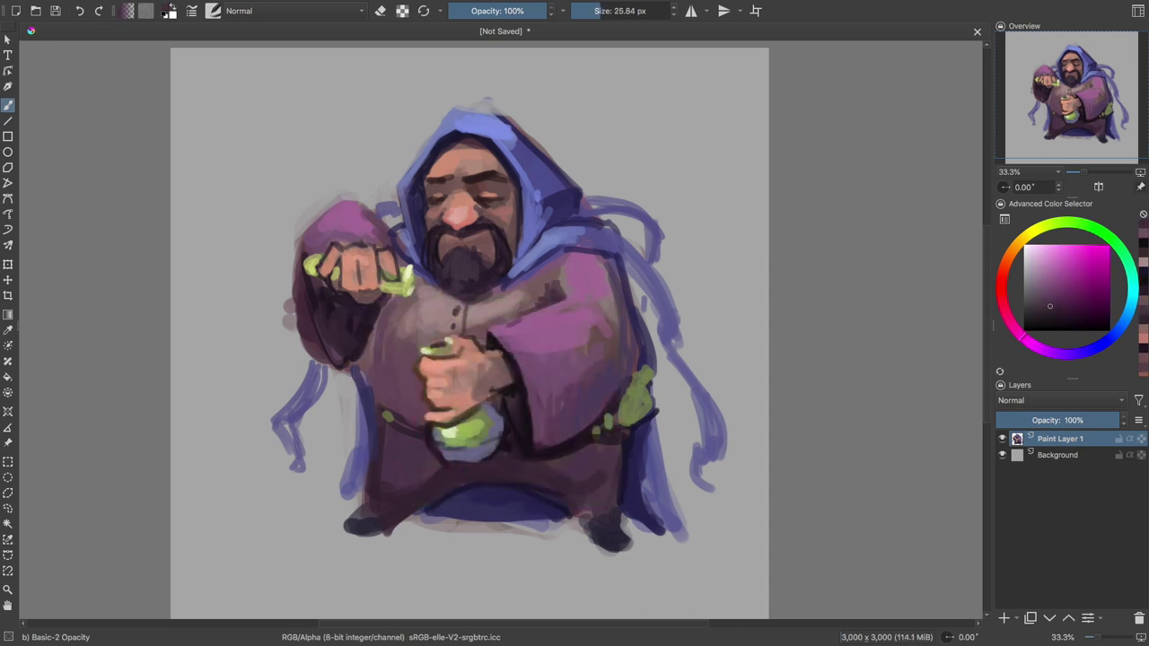
pyautogui.keyDown('ctrl'); pyautogui.click(604, 327); pyautogui.keyUp('ctrl')
pyautogui.hotkey('shift', 'i')
pyautogui.click(563, 322)
pyautogui.moveTo(603, 325)
pyautogui.mouseDown()
pyautogui.moveTo(566, 303)
pyautogui.moveTo(594, 286)
pyautogui.mouseUp()
# - Paint dark purple shading on the robe near the lower bottle
pyautogui.keyDown('ctrl'); pyautogui.click(546, 380); pyautogui.keyUp('ctrl')
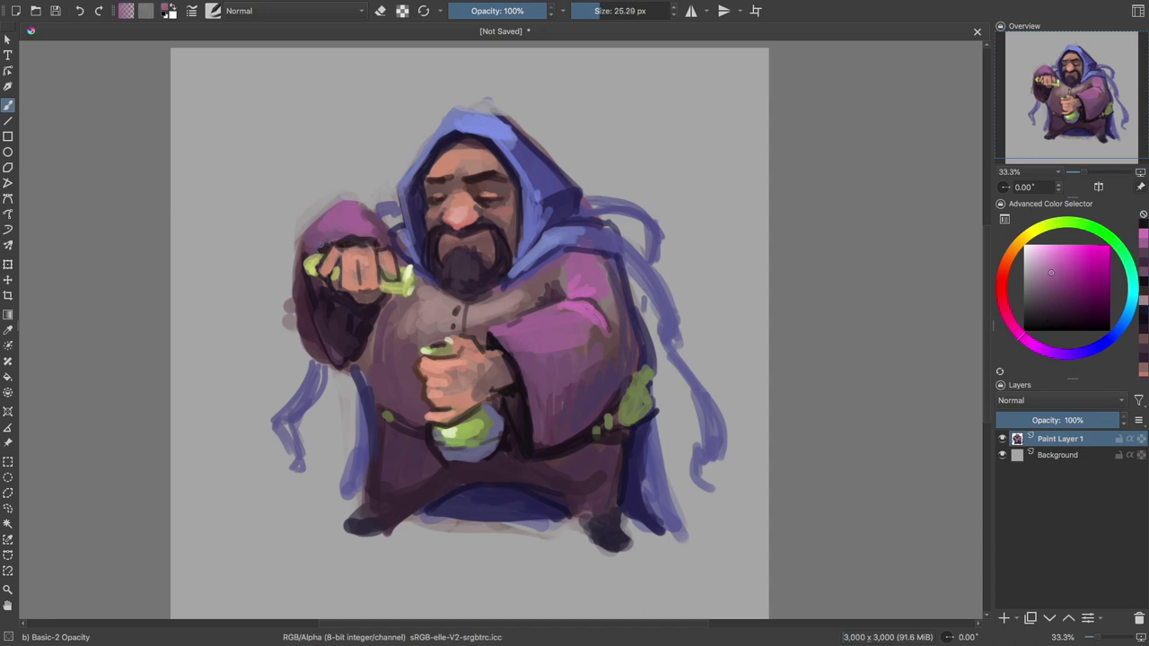
pyautogui.keyDown('ctrl'); pyautogui.click(317, 237); pyautogui.keyUp('ctrl')
pyautogui.keyDown('ctrl'); pyautogui.click(382, 386); pyautogui.keyUp('ctrl')
pyautogui.moveTo(364, 359); pyautogui.dragTo(400, 431)
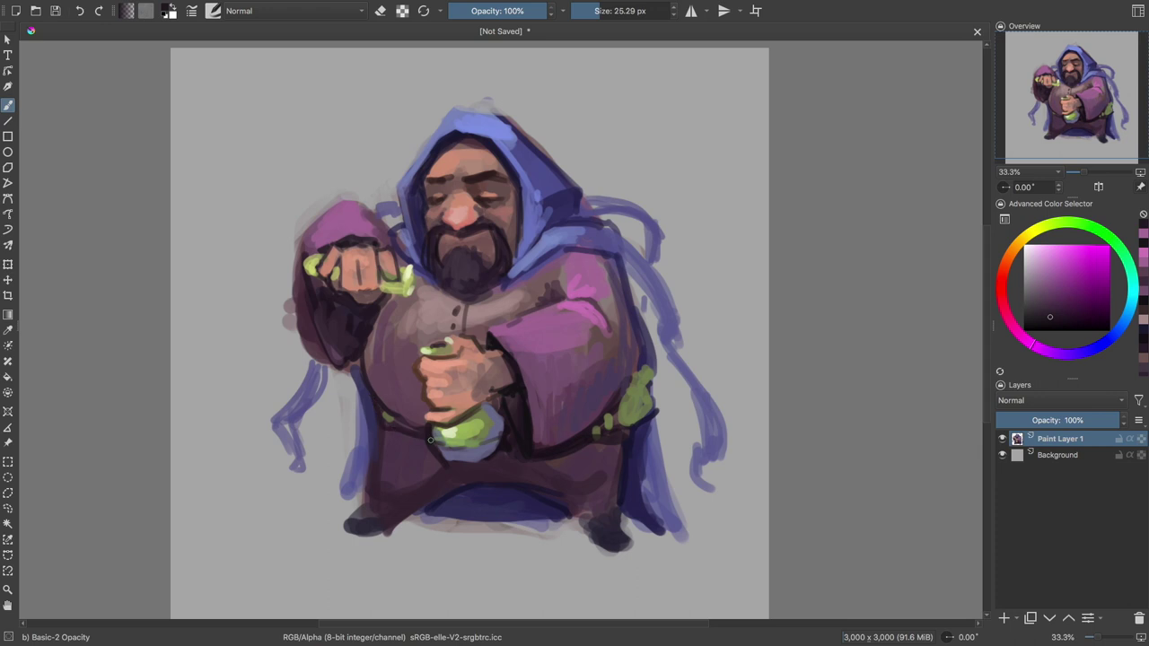
# - Dab yellow-green potion splashes beside the bottle, with a light green streak
pyautogui.keyDown('ctrl'); pyautogui.click(444, 444); pyautogui.keyUp('ctrl')
pyautogui.moveTo(381, 392)
pyautogui.mouseDown()
pyautogui.moveTo(384, 431)
pyautogui.moveTo(409, 438)
pyautogui.moveTo(389, 422)
pyautogui.moveTo(405, 430)
pyautogui.moveTo(389, 395)
pyautogui.moveTo(372, 427)
pyautogui.mouseUp()
pyautogui.hotkey('shift', 'i')
pyautogui.click(398, 340)
pyautogui.keyDown('ctrl'); pyautogui.click(408, 379); pyautogui.keyUp('ctrl')
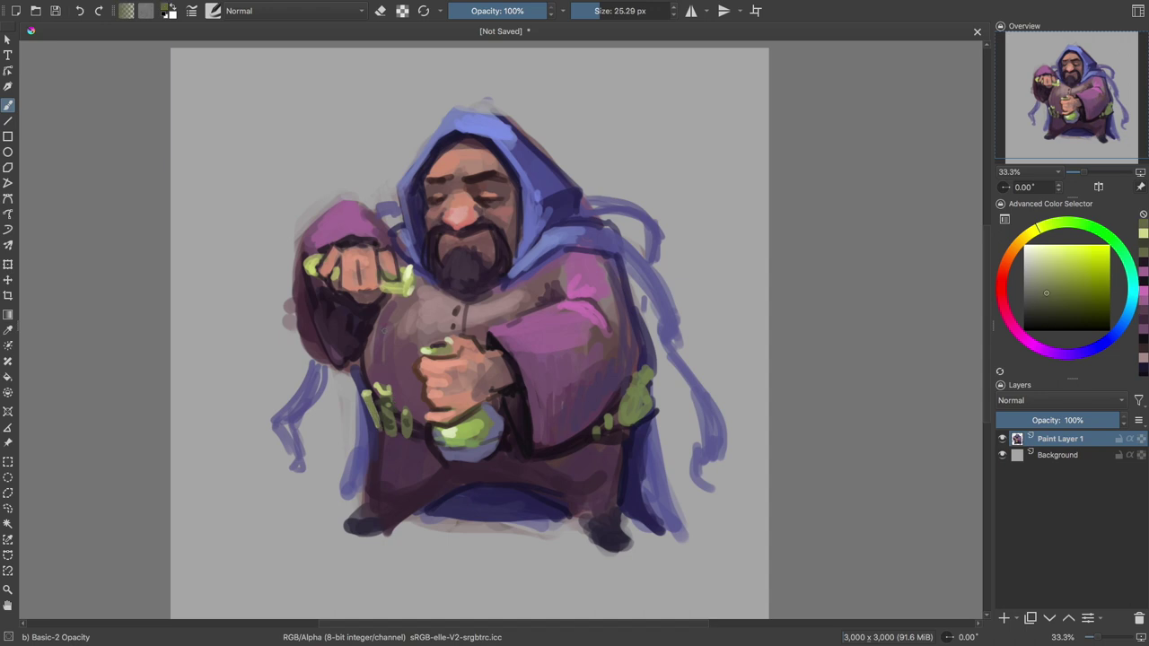
# - Darken the robe slightly with muted magenta and highlight the lower hand in skin pink
pyautogui.keyDown('ctrl'); pyautogui.click(436, 390); pyautogui.keyUp('ctrl')
pyautogui.hotkey('shift', 'i')
pyautogui.moveTo(381, 303); pyautogui.dragTo(383, 309)
pyautogui.keyDown('ctrl'); pyautogui.click(469, 203); pyautogui.keyUp('ctrl')
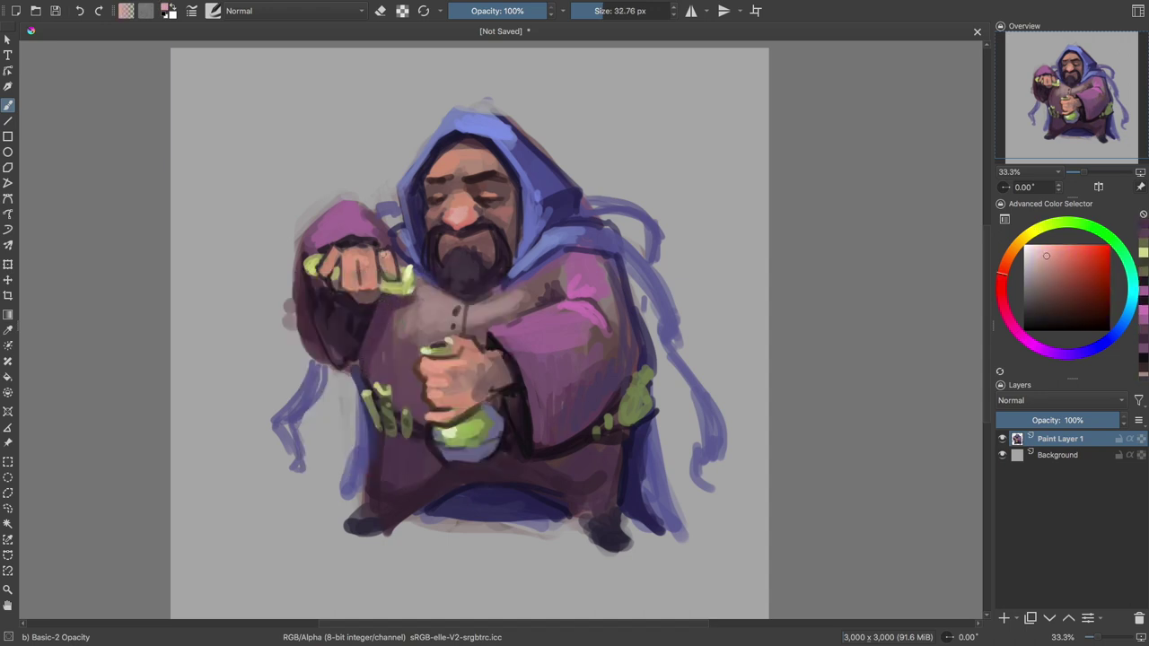
pyautogui.hotkey('shift', 'i')
pyautogui.moveTo(459, 362); pyautogui.dragTo(468, 342)
# - Dab navy onto the cloak edge and add a light blue stroke along it
pyautogui.keyDown('ctrl'); pyautogui.click(352, 296); pyautogui.keyUp('ctrl')
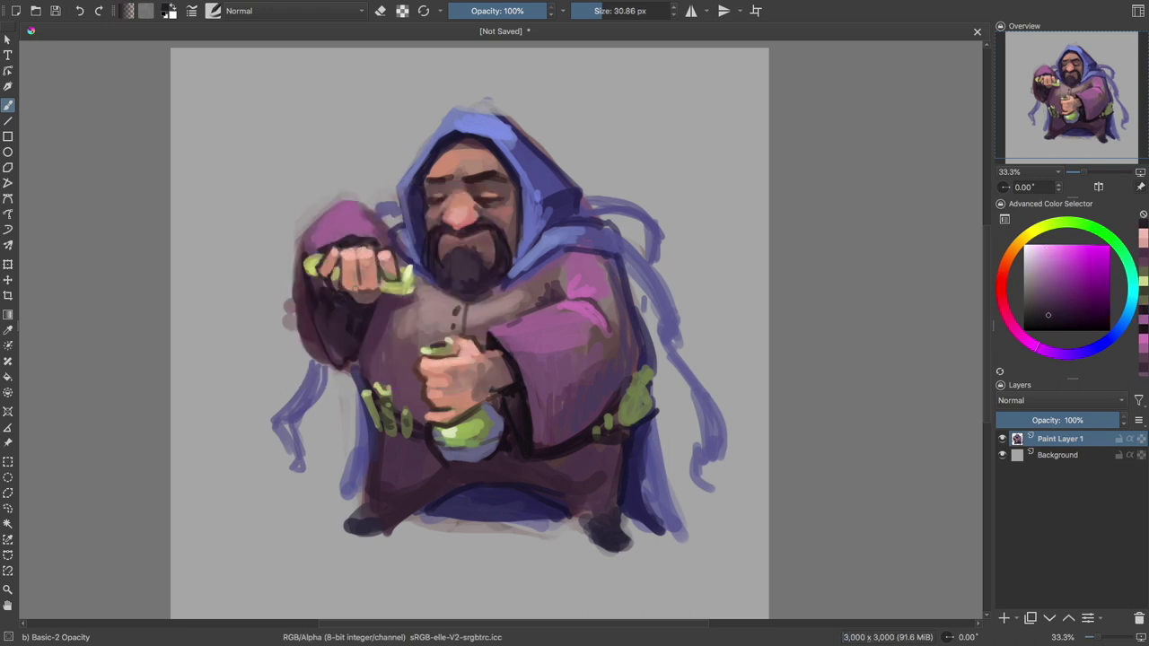
pyautogui.keyDown('ctrl'); pyautogui.click(438, 302); pyautogui.keyUp('ctrl')
pyautogui.hotkey('shift', 'i')
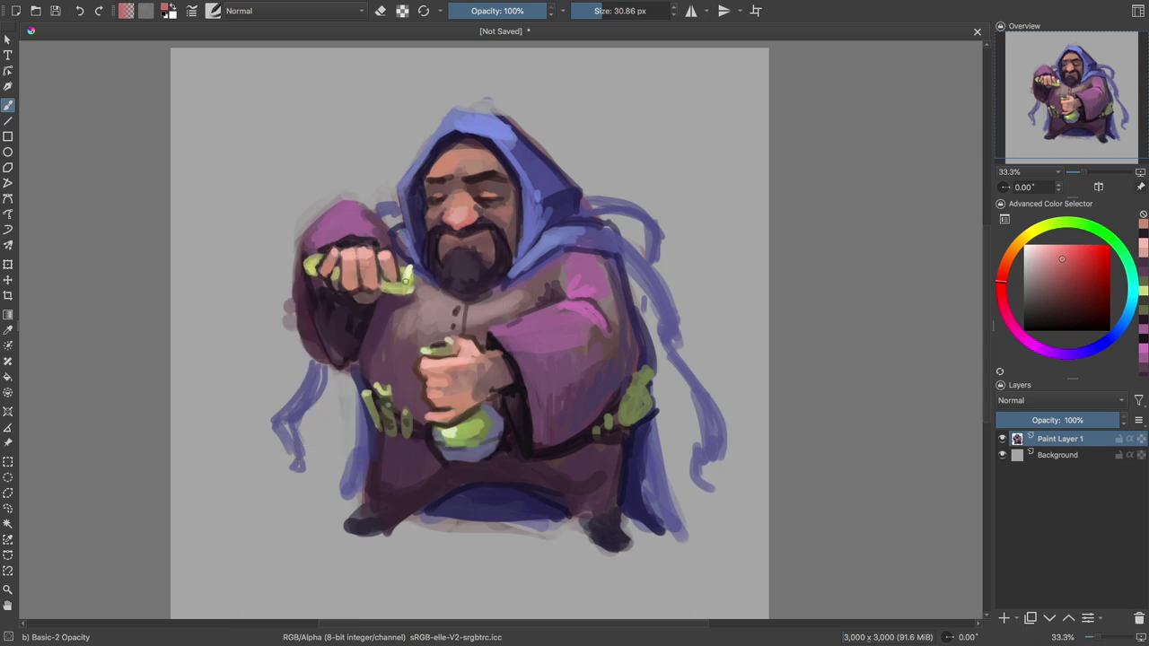
pyautogui.keyDown('ctrl'); pyautogui.click(467, 503); pyautogui.keyUp('ctrl')
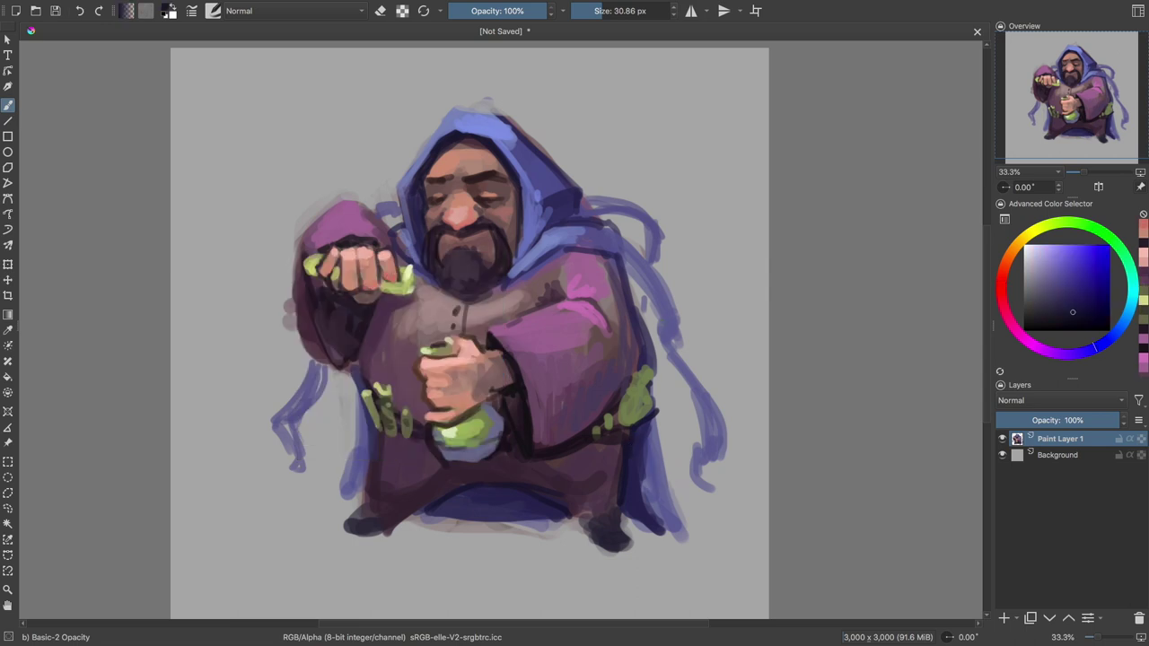
pyautogui.click(661, 325)
pyautogui.hotkey('shift', 'i')
pyautogui.click(660, 289)
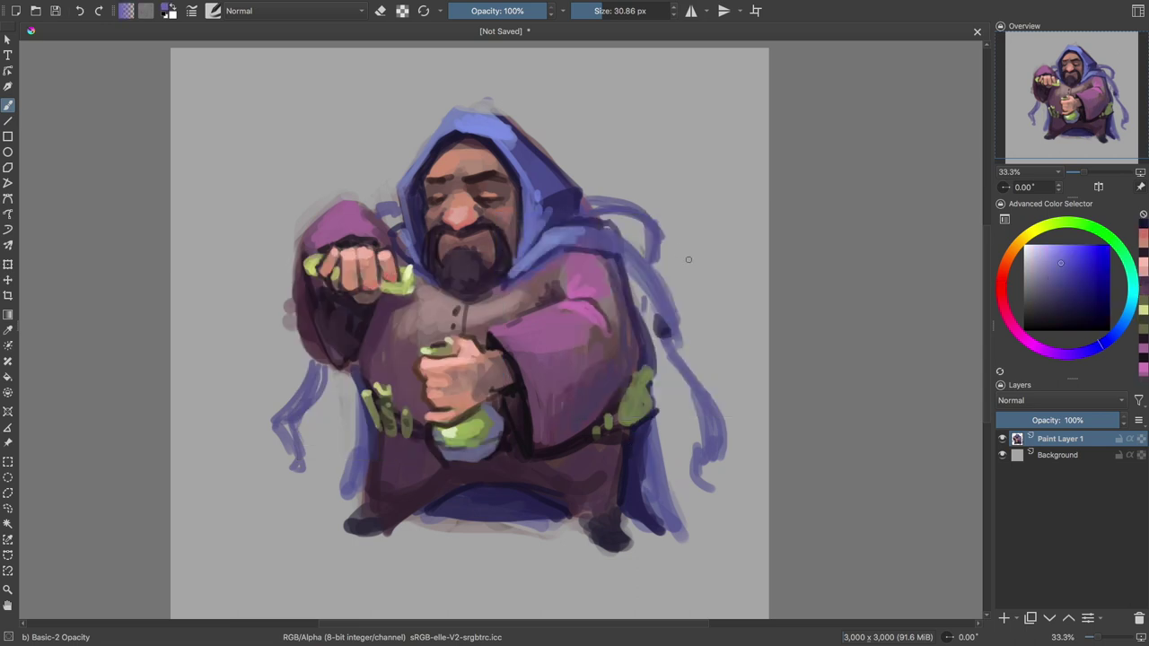
pyautogui.moveTo(670, 295); pyautogui.dragTo(688, 417)
# - Add pink-purple strokes and a blue stroke on the right cloak strand
pyautogui.press('e')
pyautogui.press('e')
pyautogui.hotkey('shift', 'i')
pyautogui.click(682, 436)
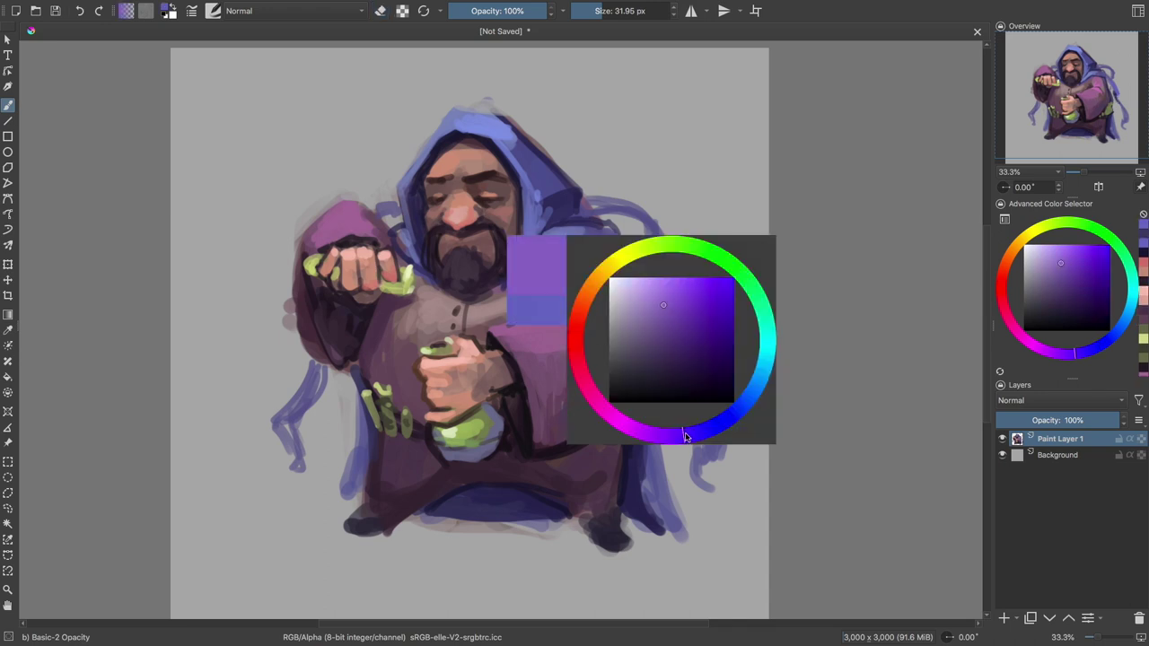
pyautogui.moveTo(619, 279); pyautogui.dragTo(548, 341)
pyautogui.keyDown('ctrl'); pyautogui.click(693, 485); pyautogui.keyUp('ctrl')
pyautogui.hotkey('shift', 'i')
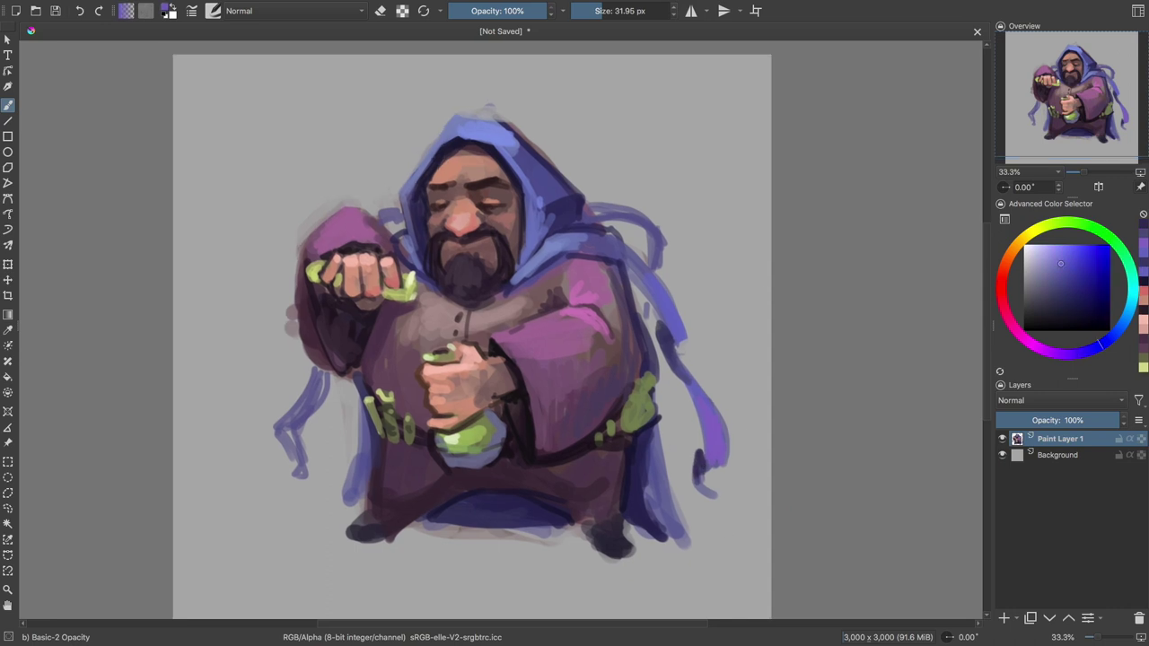
pyautogui.hotkey('shift', 'i')
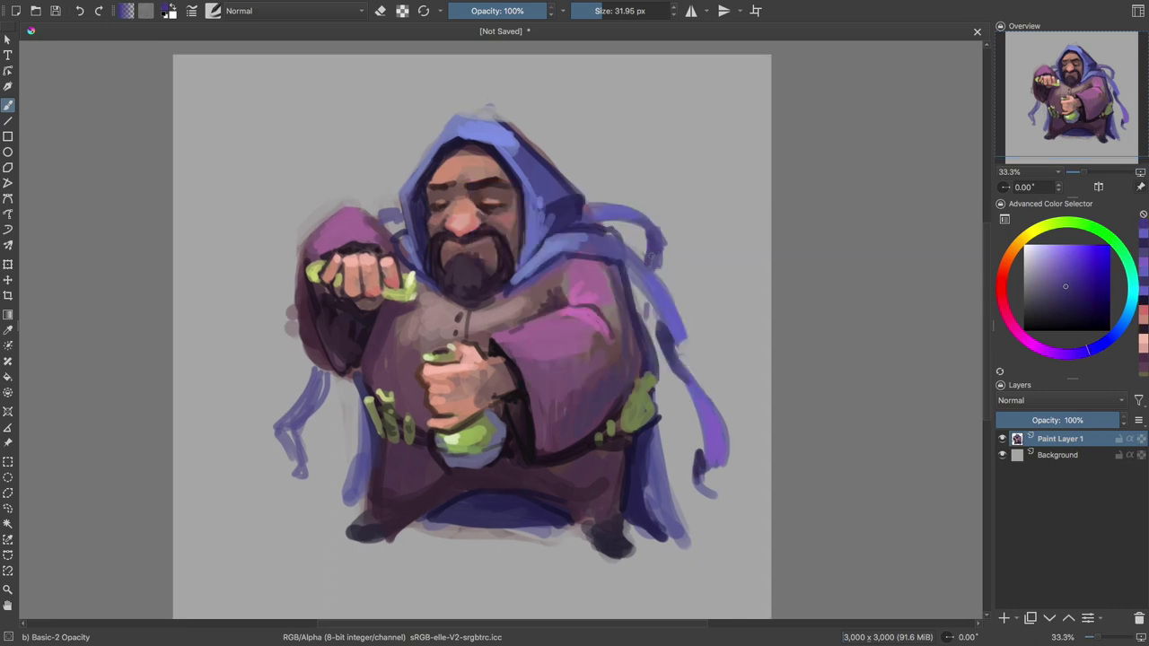
pyautogui.moveTo(639, 291); pyautogui.dragTo(648, 322)
# - Erase part of the right cloak strand, then paint a small dark accent there
pyautogui.press('e')
pyautogui.moveTo(654, 217); pyautogui.dragTo(665, 251)
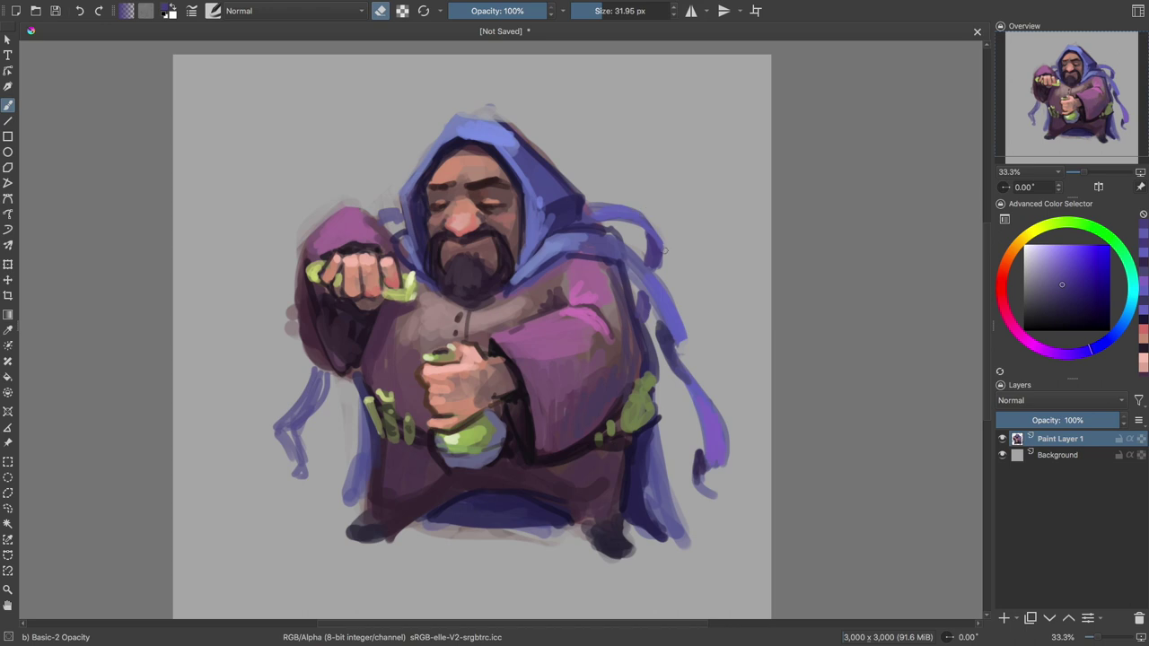
pyautogui.moveTo(664, 314); pyautogui.dragTo(727, 463)
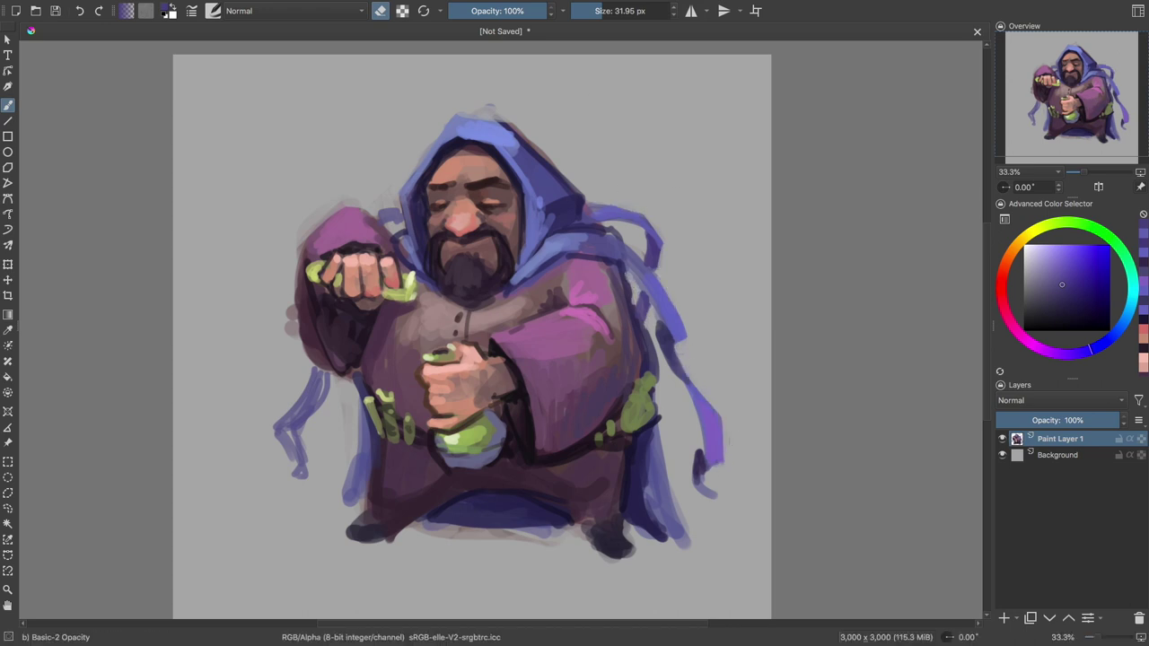
pyautogui.press('e')
pyautogui.press('[')
pyautogui.press('[')
pyautogui.press('[')
pyautogui.press(']')
pyautogui.moveTo(621, 269); pyautogui.dragTo(626, 305)
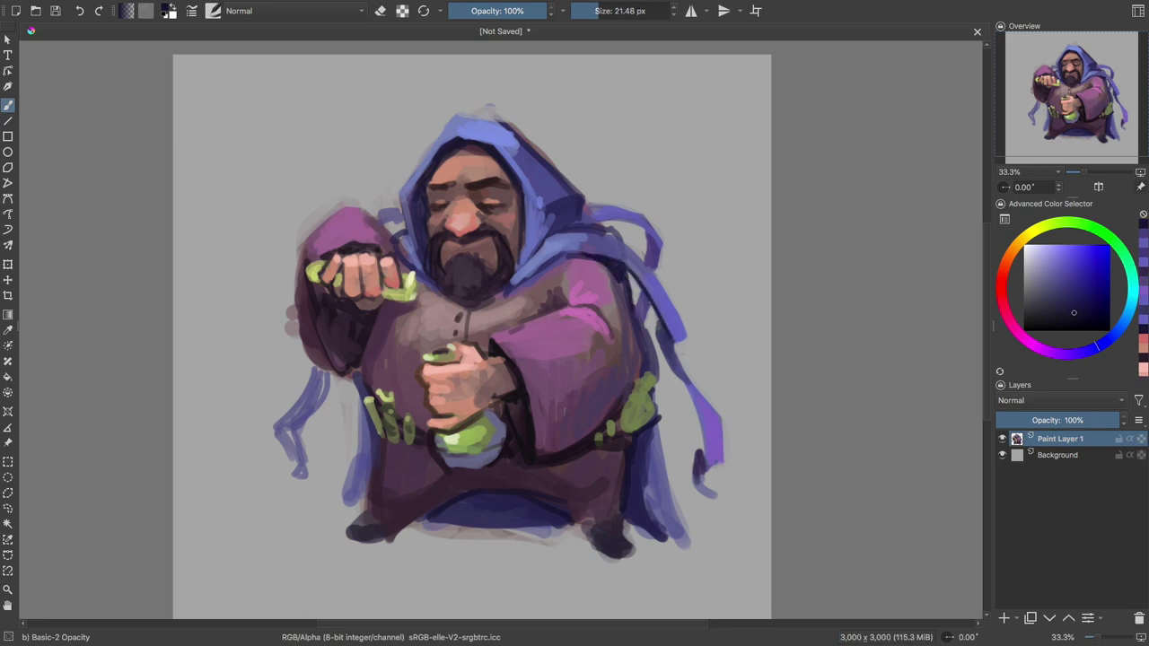
# - Shade the hood near the shoulder and add light mauve highlights to the beard
pyautogui.hotkey('shift', 'i')
pyautogui.click(500, 302)
pyautogui.press('[')
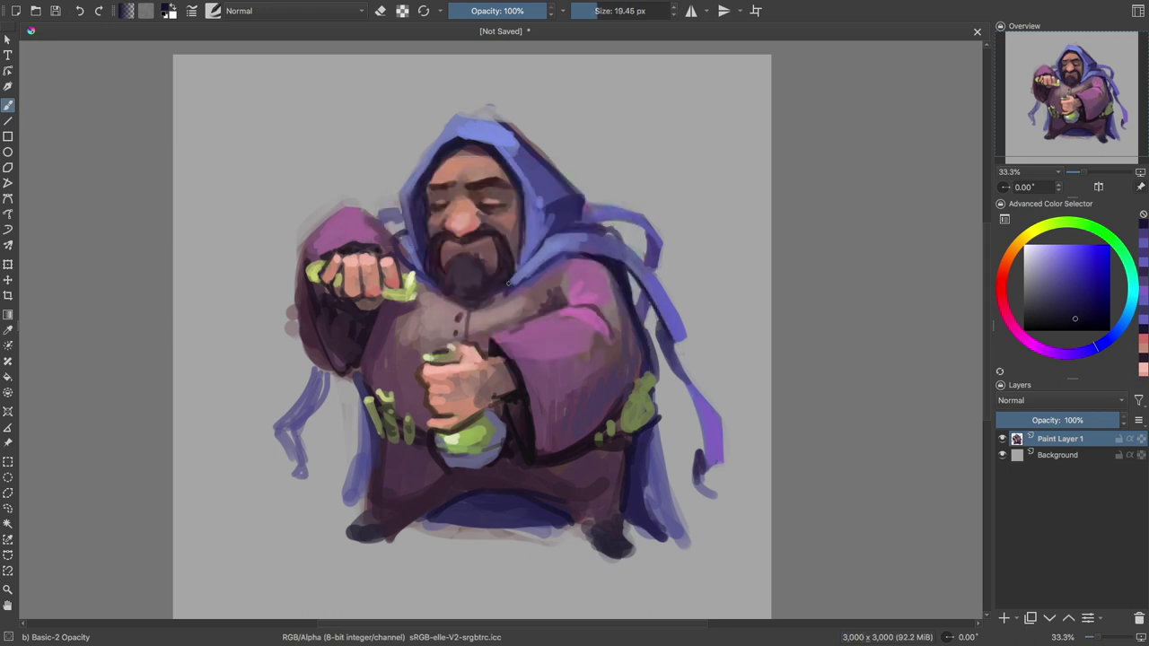
pyautogui.moveTo(509, 285); pyautogui.dragTo(505, 288)
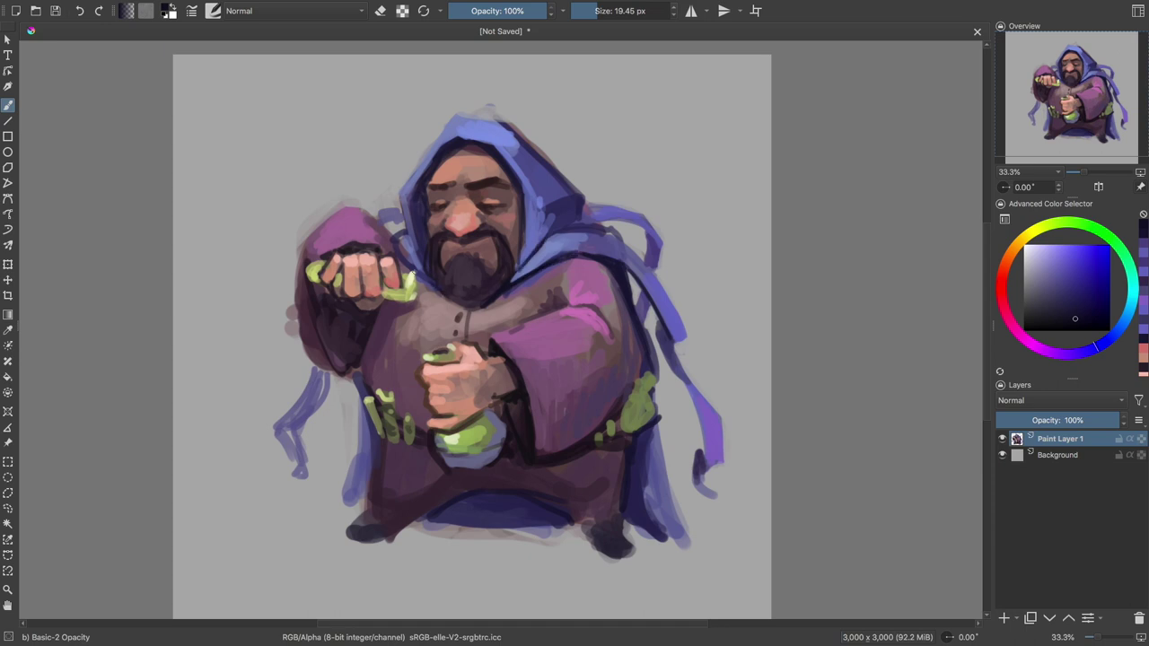
pyautogui.keyDown('ctrl'); pyautogui.click(467, 300); pyautogui.keyUp('ctrl')
pyautogui.hotkey('shift', 'i')
pyautogui.moveTo(449, 265); pyautogui.dragTo(458, 278)
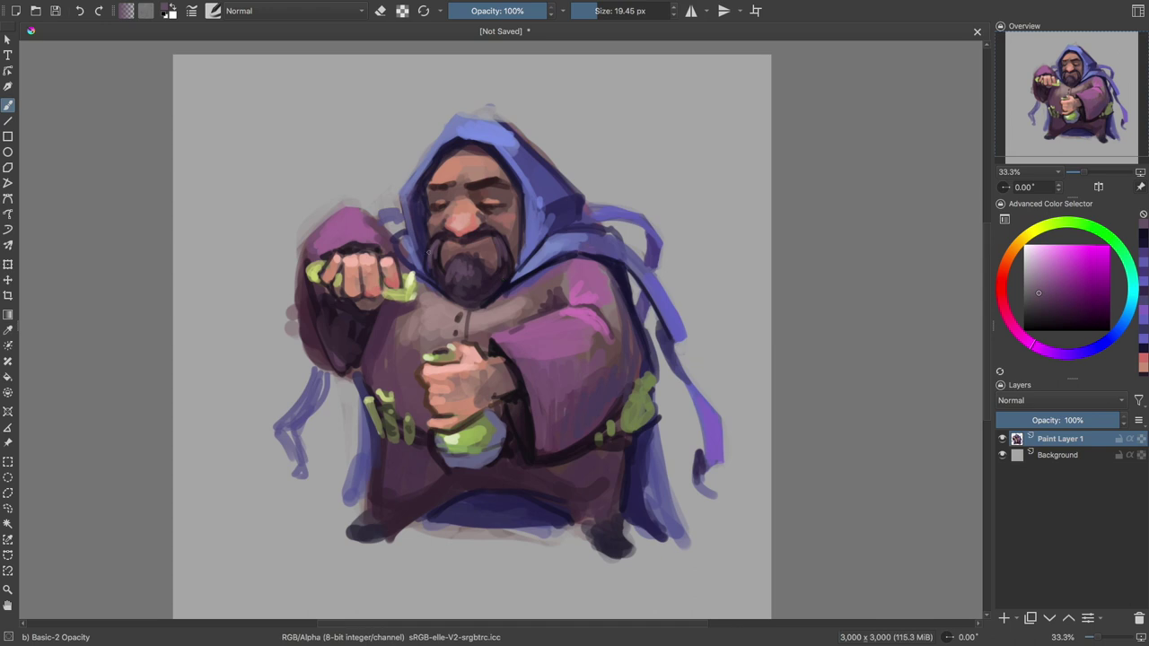
# - Erase part of the left cape stroke and soften the robe's lower hem at about 37 px
pyautogui.keyDown('ctrl'); pyautogui.click(541, 318); pyautogui.keyUp('ctrl')
pyautogui.press('[')
pyautogui.keyDown('ctrl'); pyautogui.click(310, 381); pyautogui.keyUp('ctrl')
pyautogui.press(']')
pyautogui.press(']')
pyautogui.press(']')
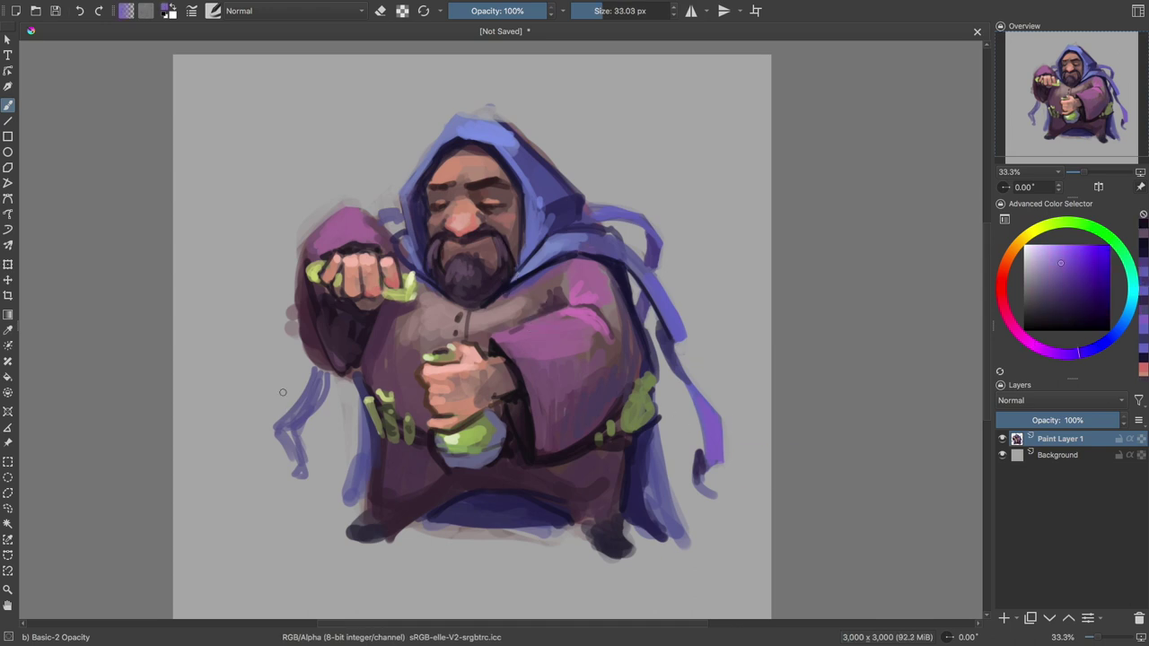
pyautogui.press('e')
pyautogui.moveTo(323, 386); pyautogui.dragTo(304, 441)
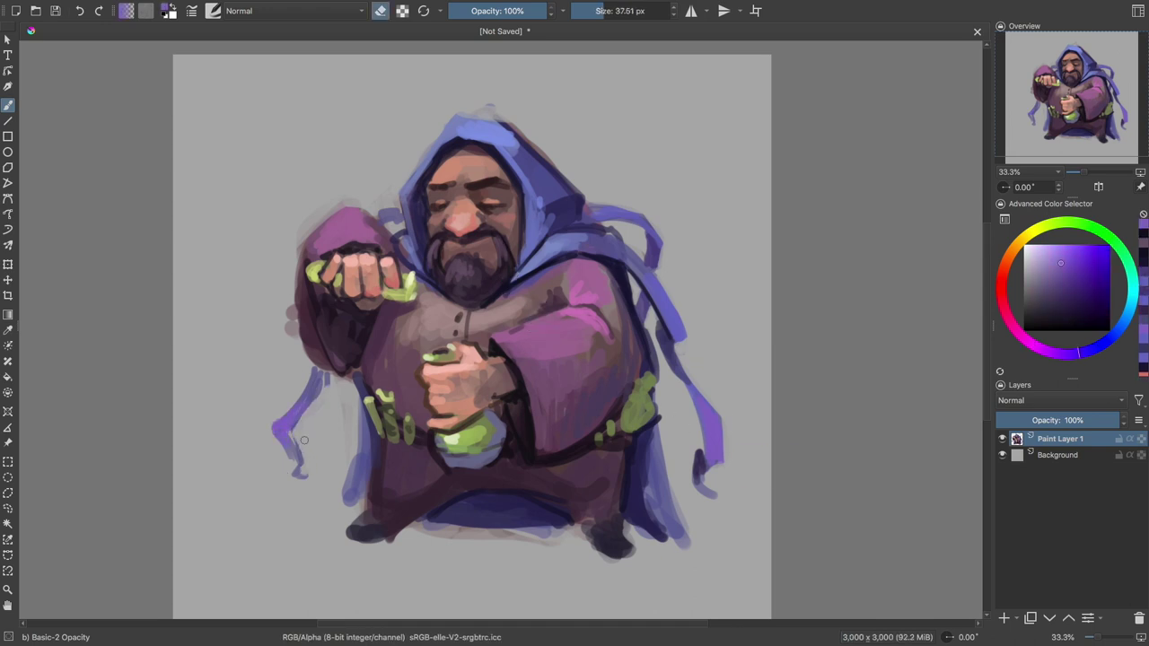
pyautogui.moveTo(427, 528); pyautogui.dragTo(599, 525)
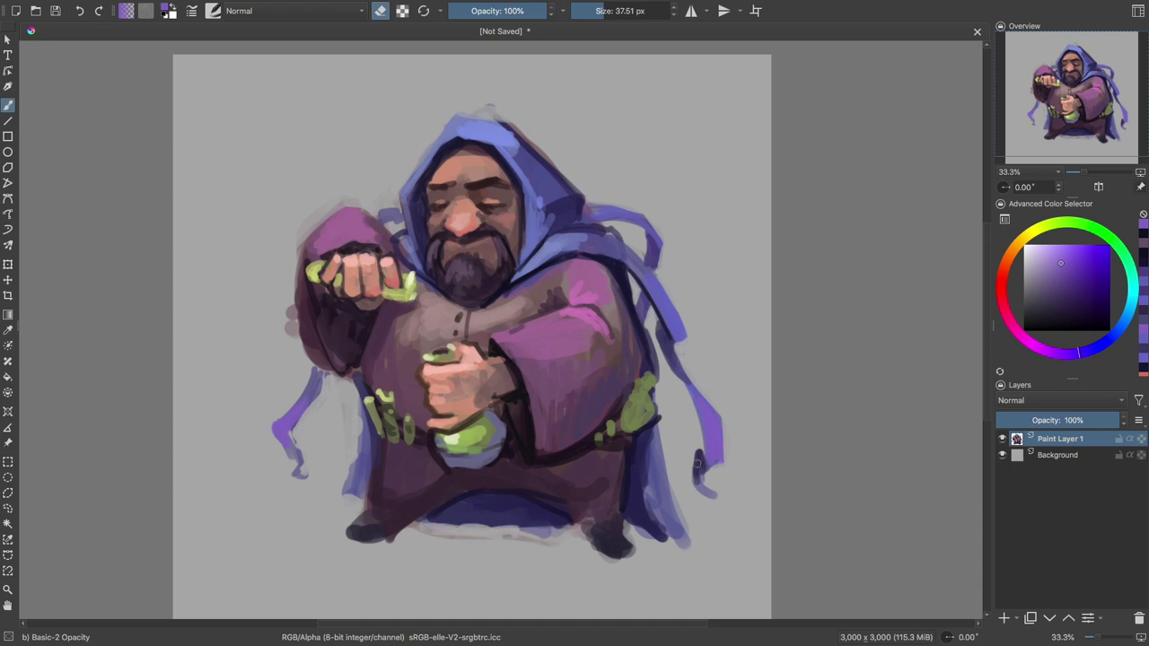
# - Darken the right side of the cape with dark blue at about 25 px
pyautogui.keyDown('ctrl'); pyautogui.click(660, 476); pyautogui.keyUp('ctrl')
pyautogui.press('e')
pyautogui.press('[')
pyautogui.press('[')
pyautogui.moveTo(653, 447); pyautogui.dragTo(670, 530)
pyautogui.moveTo(660, 386); pyautogui.dragTo(654, 405)
pyautogui.keyDown('ctrl'); pyautogui.click(463, 440); pyautogui.keyUp('ctrl')
pyautogui.keyDown('ctrl'); pyautogui.click(563, 454); pyautogui.keyUp('ctrl')
pyautogui.hotkey('shift', 'i')
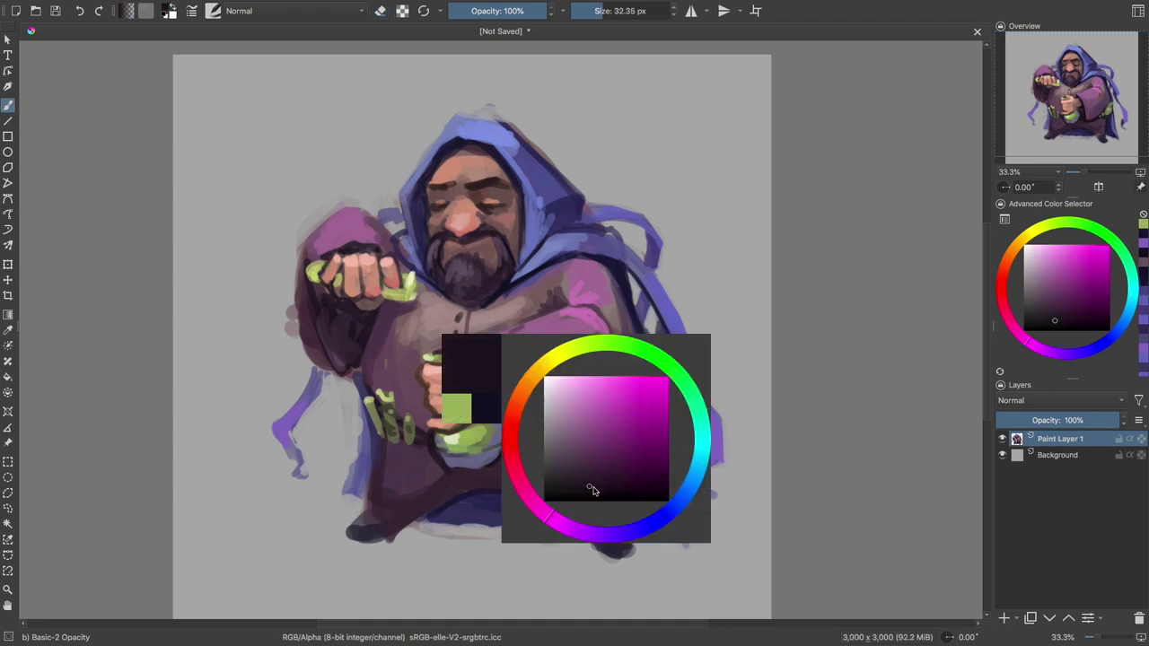
# - Add a small dark stroke on the robe near the right sleeve and try blue-purple tones
pyautogui.hotkey('shift', 'i')
pyautogui.click(574, 471)
pyautogui.moveTo(638, 390); pyautogui.dragTo(648, 401)
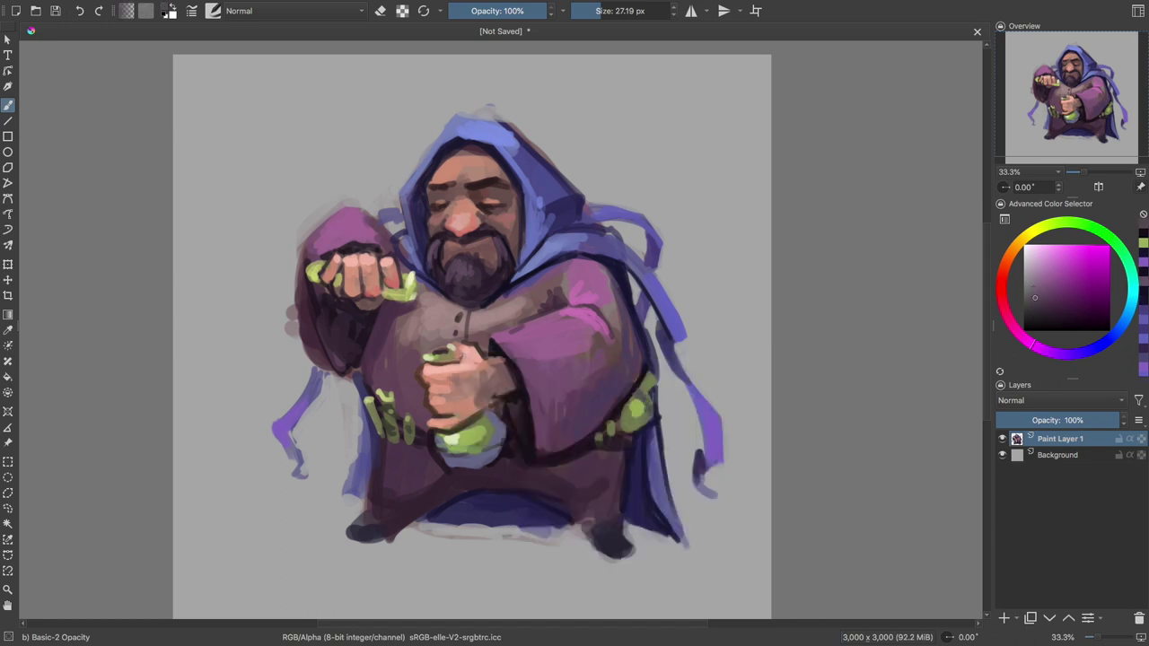
pyautogui.hotkey('shift', 'i')
pyautogui.click(606, 412)
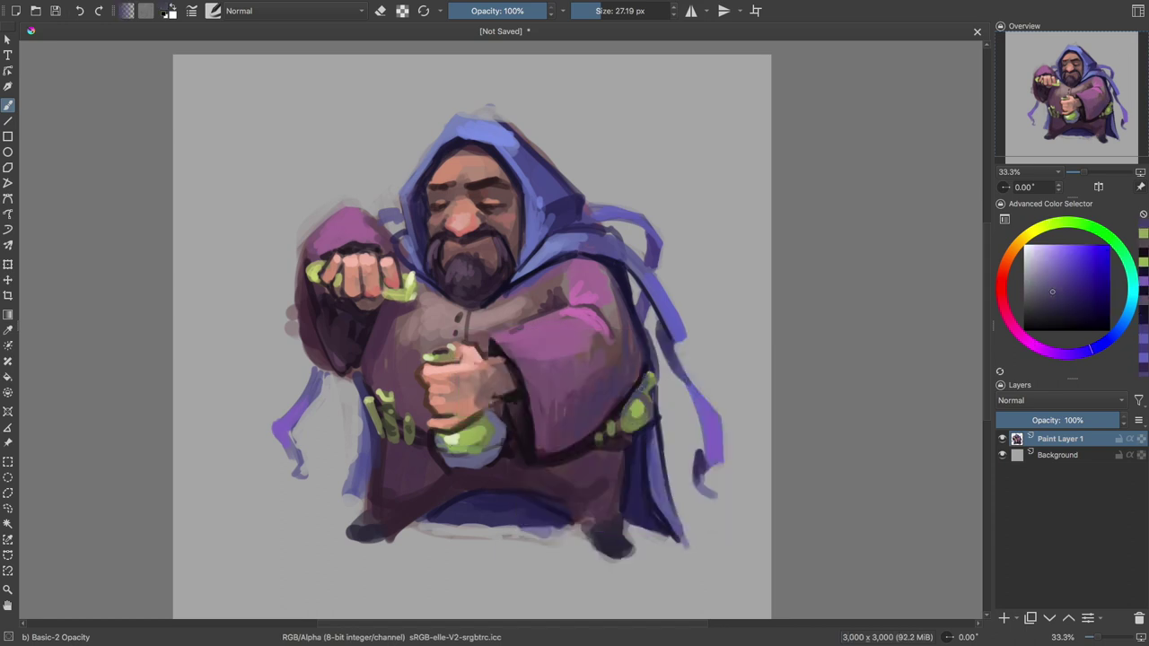
pyautogui.keyDown('ctrl'); pyautogui.click(636, 415); pyautogui.keyUp('ctrl')
# - Try dark magenta and lighter purple while resizing the brush between 19 and 52 px
pyautogui.press('[')
pyautogui.press('[')
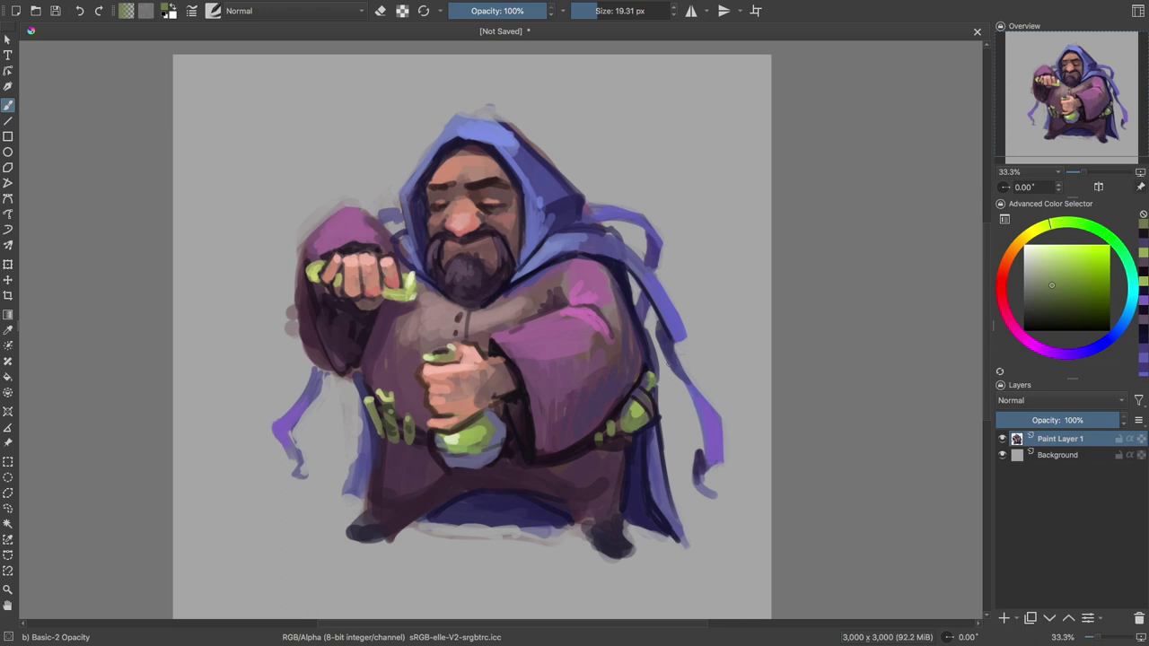
pyautogui.keyDown('ctrl'); pyautogui.click(522, 406); pyautogui.keyUp('ctrl')
pyautogui.press(']')
pyautogui.press(']')
pyautogui.press(']')
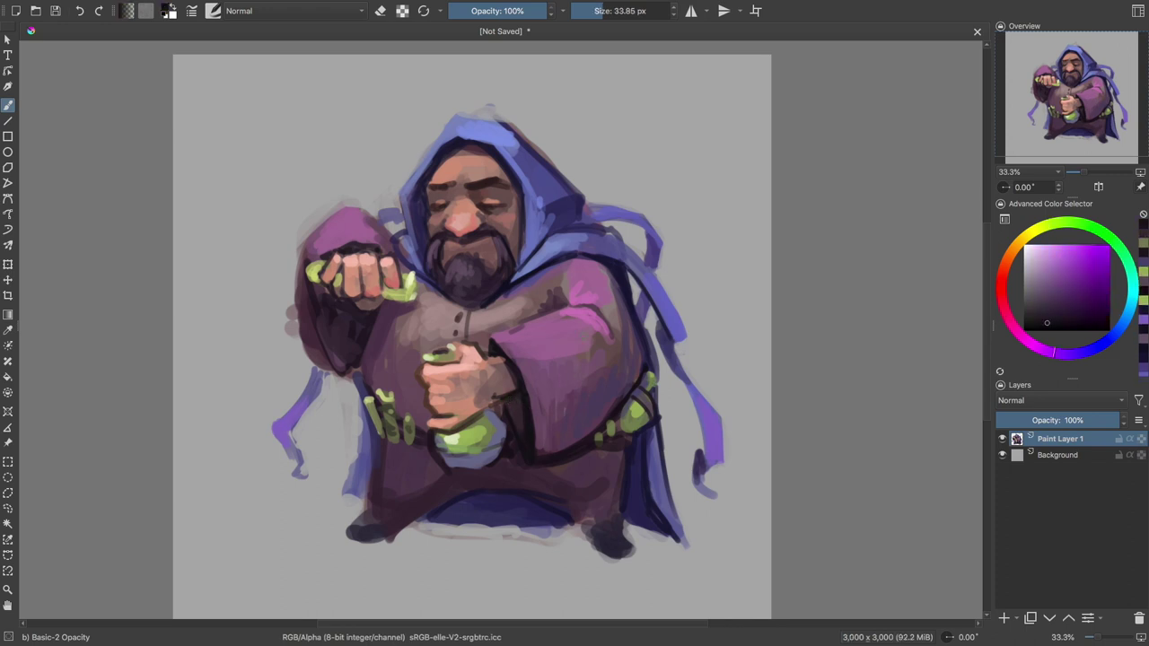
pyautogui.keyDown('ctrl'); pyautogui.click(558, 457); pyautogui.keyUp('ctrl')
pyautogui.press(']')
pyautogui.press(']')
pyautogui.press(']')
pyautogui.press('[')
pyautogui.press('[')
pyautogui.press('[')
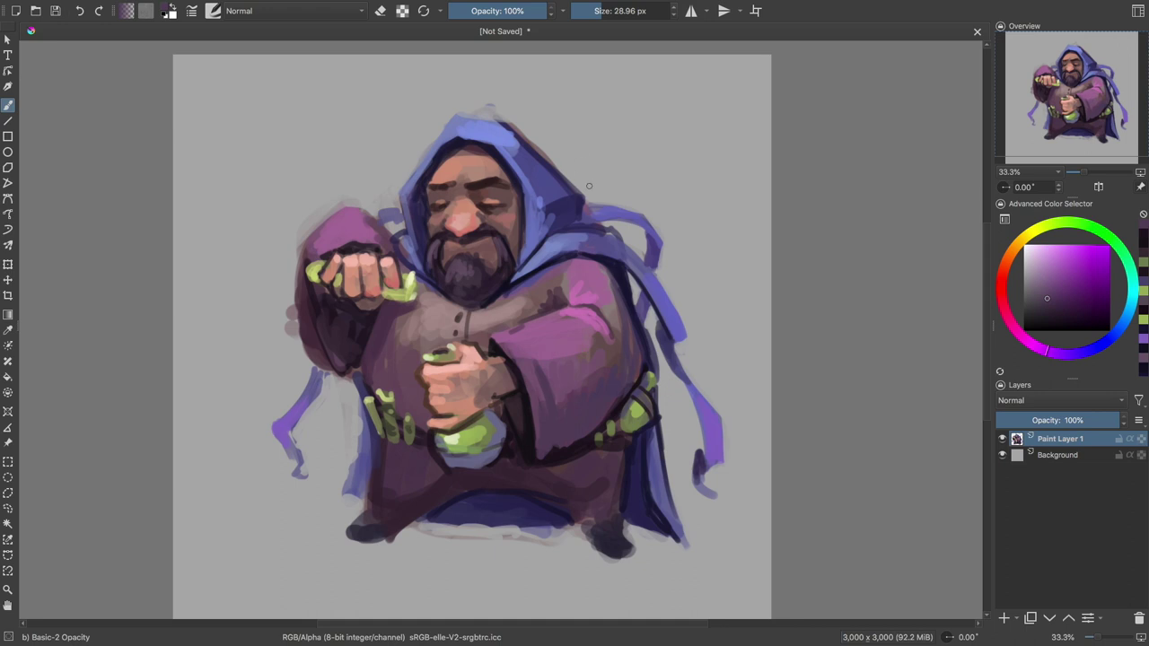
pyautogui.press('[')
# - Darken the top edge of the hood with a dark blue at about 20 px
pyautogui.keyDown('ctrl'); pyautogui.click(481, 121); pyautogui.keyUp('ctrl')
pyautogui.press('[')
pyautogui.keyDown('ctrl'); pyautogui.click(483, 143); pyautogui.keyUp('ctrl')
pyautogui.keyDown('ctrl'); pyautogui.click(562, 222); pyautogui.keyUp('ctrl')
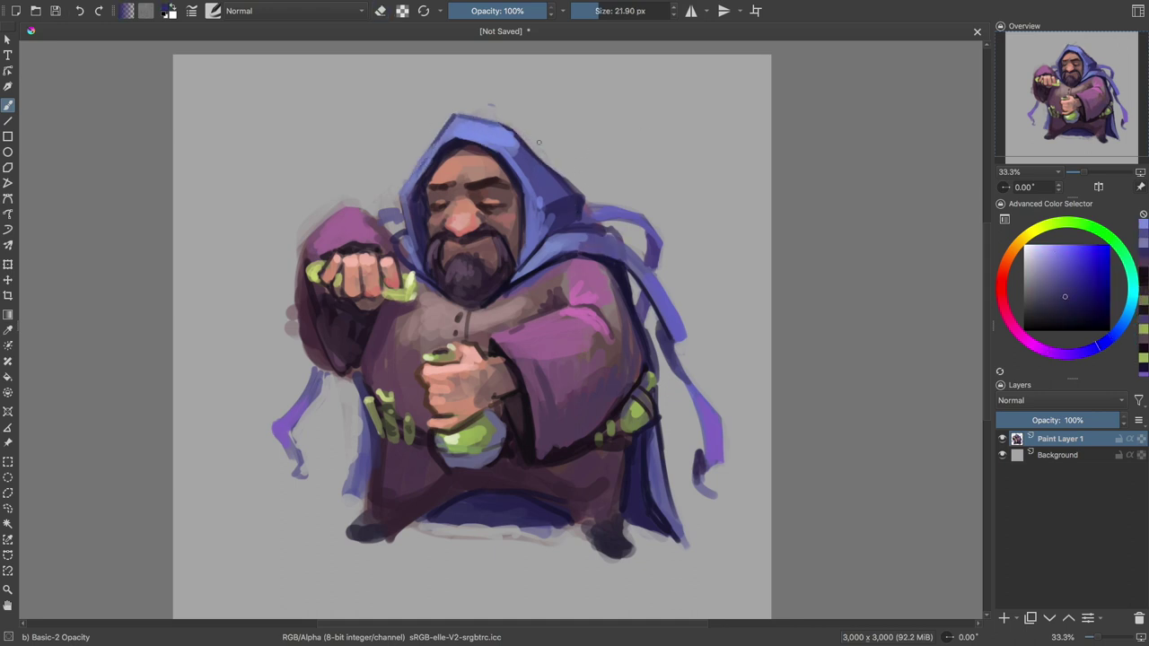
pyautogui.press('[')
pyautogui.moveTo(473, 135); pyautogui.dragTo(499, 145)
# - Pick a brighter blue with a 16 px brush, briefly toggling the eraser
pyautogui.hotkey('shift', 'i')
pyautogui.click(504, 196)
pyautogui.press('[')
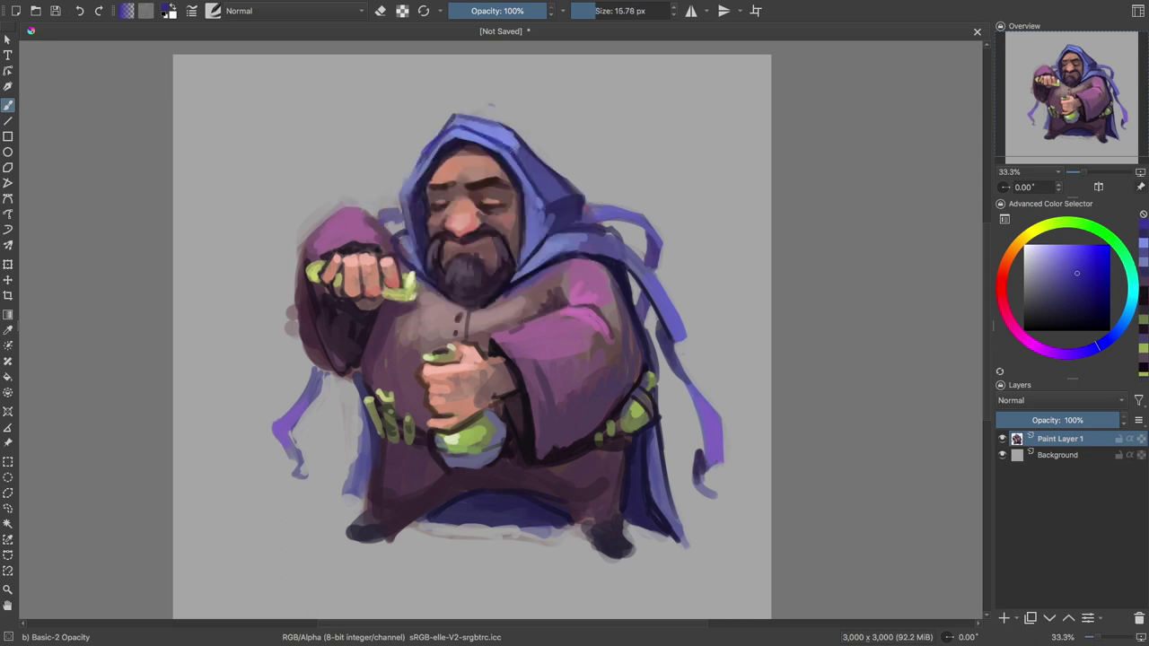
pyautogui.press('e')
pyautogui.press('e')
pyautogui.press('[')
# - Try darker blues, ending on a lighter, greyer blue
pyautogui.hotkey('shift', 'i')
pyautogui.click(539, 193)
pyautogui.hotkey('shift', 'i')
pyautogui.click(547, 205)
pyautogui.keyDown('ctrl'); pyautogui.click(546, 212); pyautogui.keyUp('ctrl')
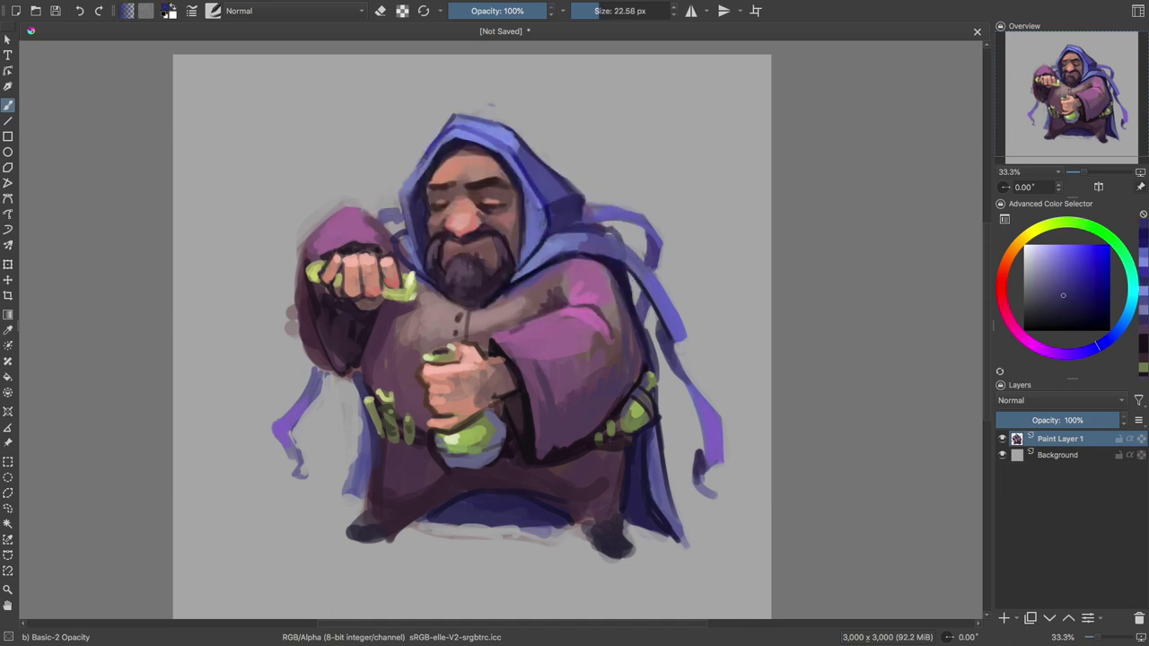
# - Try greyish purple tones from dark to light at about 19 px
pyautogui.hotkey('shift', 'i')
pyautogui.click(538, 372)
pyautogui.hotkey('shift', 'i')
pyautogui.click(499, 456)
pyautogui.press('[')
pyautogui.keyDown('ctrl'); pyautogui.click(318, 249); pyautogui.keyUp('ctrl')
# - Pick an orange-tan skin colour, then a very dark purple with a 36 px brush
pyautogui.hotkey('shift', 'i')
pyautogui.keyDown('ctrl'); pyautogui.click(462, 189); pyautogui.keyUp('ctrl')
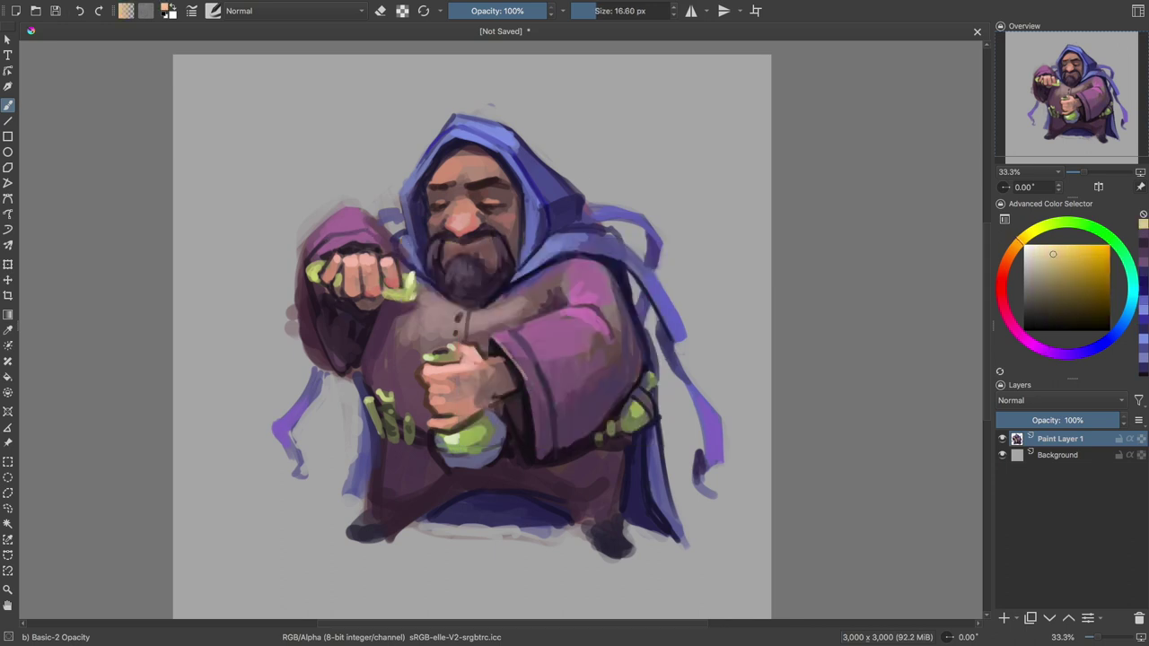
pyautogui.keyDown('ctrl'); pyautogui.click(349, 318); pyautogui.keyUp('ctrl')
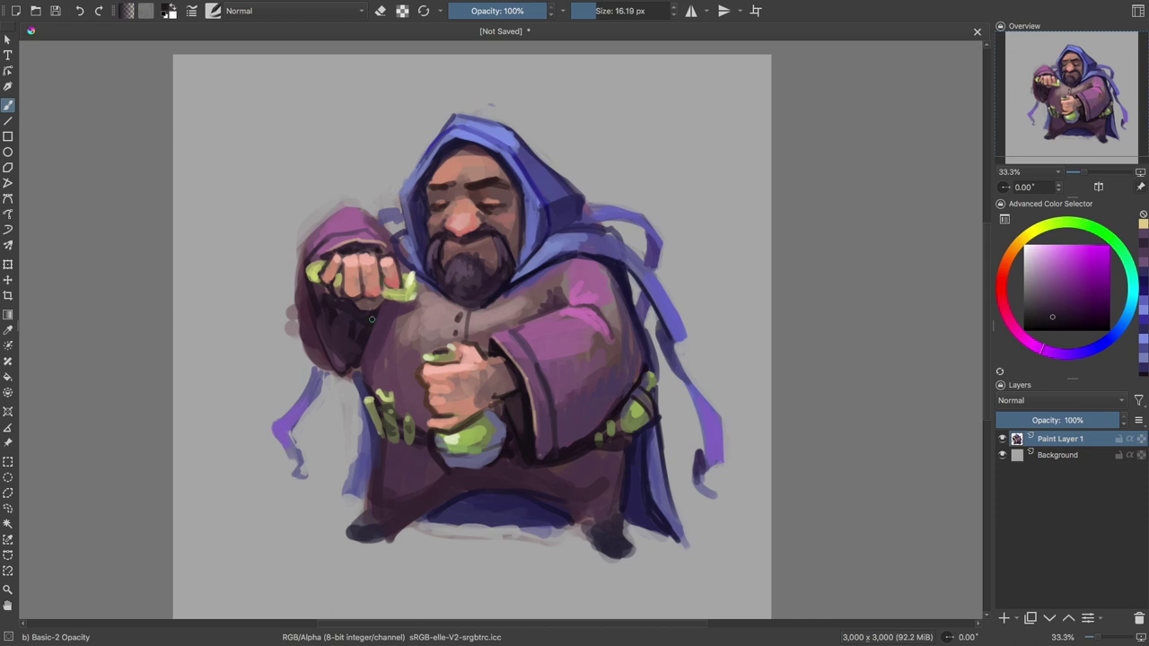
pyautogui.press(']')
pyautogui.press(']')
pyautogui.press(']')
pyautogui.hotkey('shift', 'i')
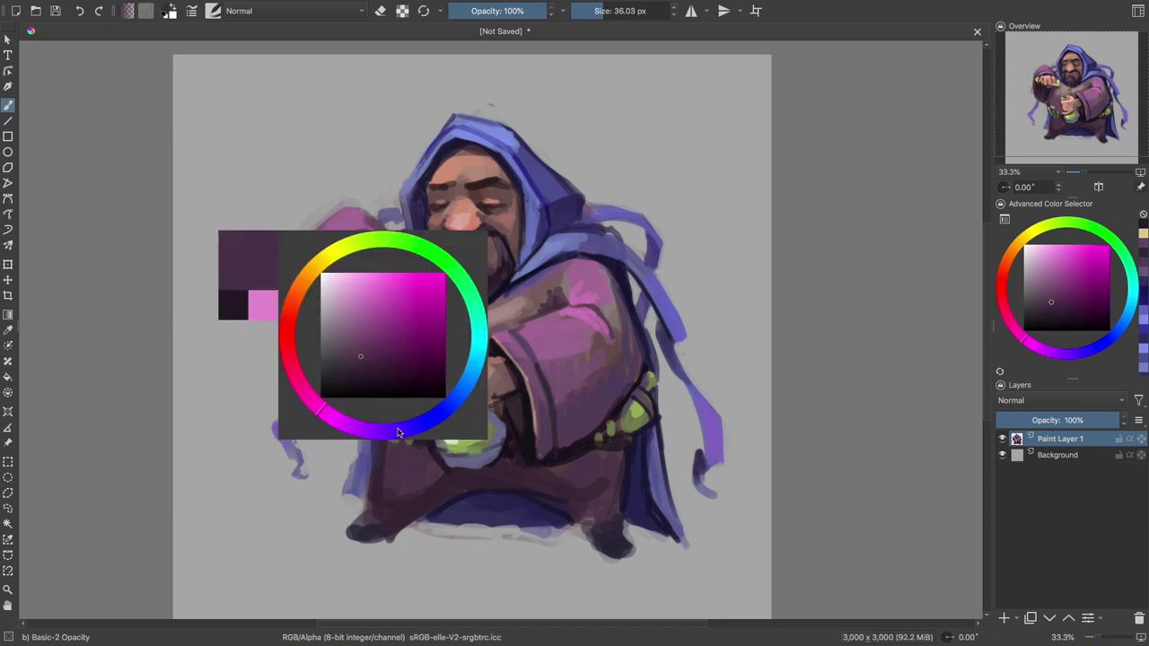
# - Paint dark blue and dark magenta edge strokes down the left sleeve
pyautogui.keyDown('ctrl'); pyautogui.click(369, 346); pyautogui.keyUp('ctrl')
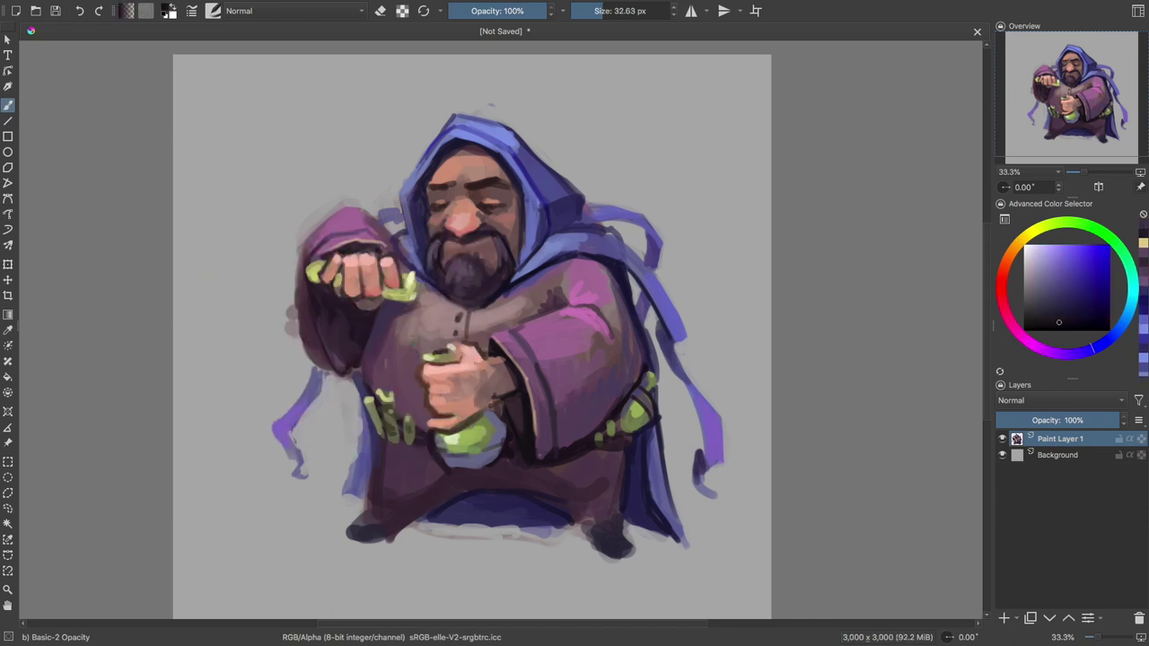
pyautogui.press('[')
pyautogui.press('[')
pyautogui.press('[')
pyautogui.moveTo(339, 300); pyautogui.dragTo(343, 377)
pyautogui.keyDown('ctrl'); pyautogui.click(342, 342); pyautogui.keyUp('ctrl')
pyautogui.press(']')
pyautogui.press(']')
pyautogui.press(']')
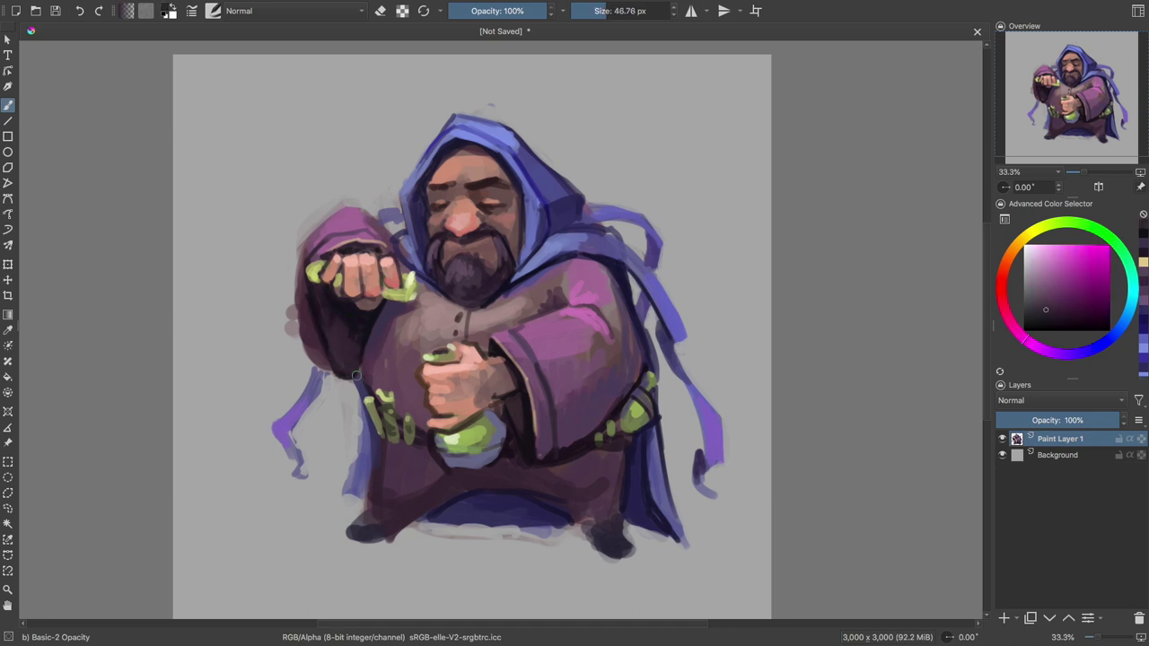
pyautogui.moveTo(324, 280)
pyautogui.mouseDown()
pyautogui.moveTo(301, 364)
pyautogui.moveTo(343, 374)
pyautogui.moveTo(325, 379)
pyautogui.mouseUp()
pyautogui.press('[')
pyautogui.keyDown('ctrl'); pyautogui.click(334, 354); pyautogui.keyUp('ctrl')
pyautogui.keyDown('ctrl'); pyautogui.click(341, 375); pyautogui.keyUp('ctrl')
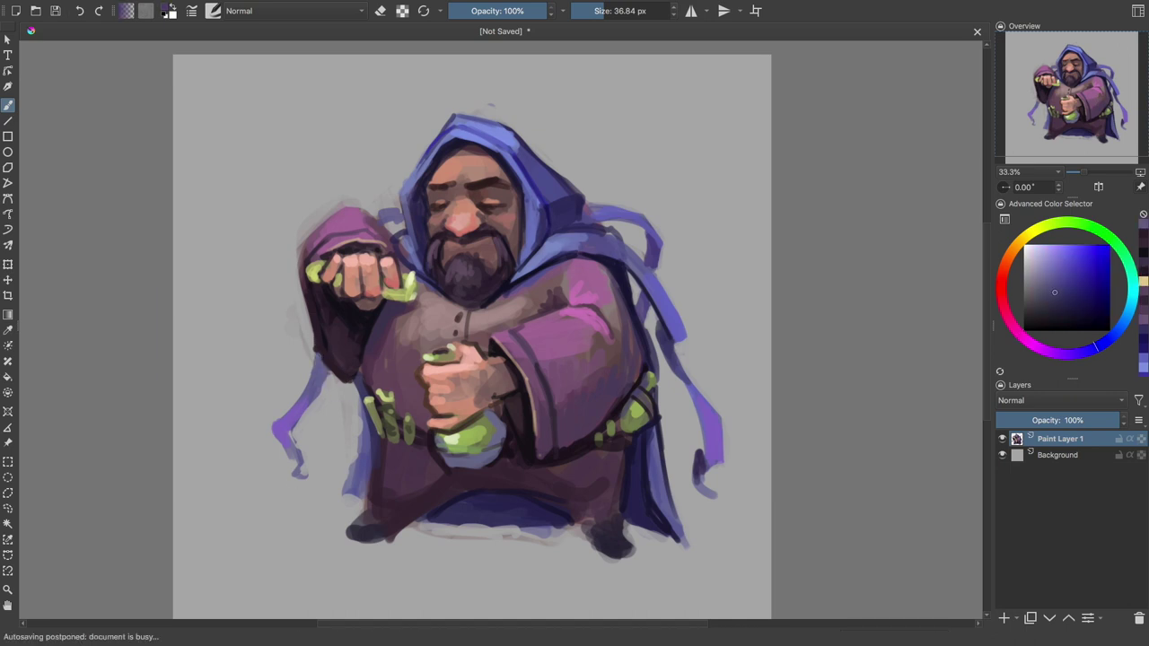
pyautogui.keyDown('ctrl'); pyautogui.click(318, 355); pyautogui.keyUp('ctrl')
# - Add a small blue-violet stroke where the hood meets the sleeve, then pick greyish blue and navy
pyautogui.press('e')
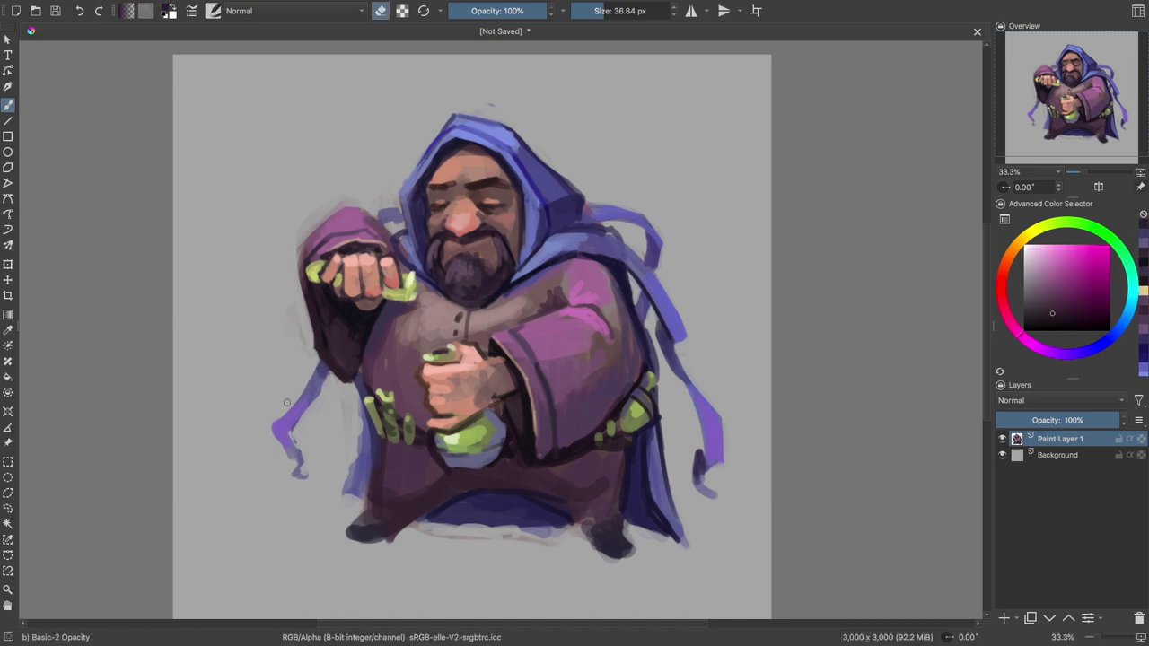
pyautogui.press('e')
pyautogui.keyDown('ctrl'); pyautogui.click(381, 216); pyautogui.keyUp('ctrl')
pyautogui.moveTo(377, 212); pyautogui.dragTo(401, 223)
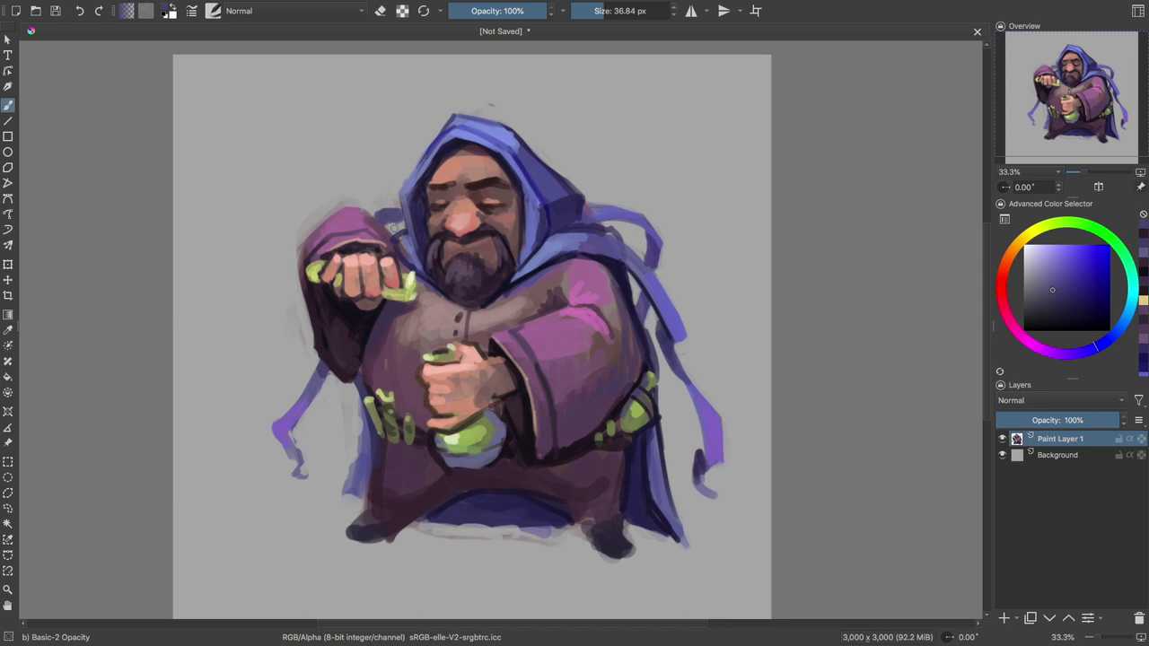
pyautogui.keyDown('ctrl'); pyautogui.click(453, 279); pyautogui.keyUp('ctrl')
pyautogui.press('[')
pyautogui.keyDown('ctrl'); pyautogui.click(419, 268); pyautogui.keyUp('ctrl')
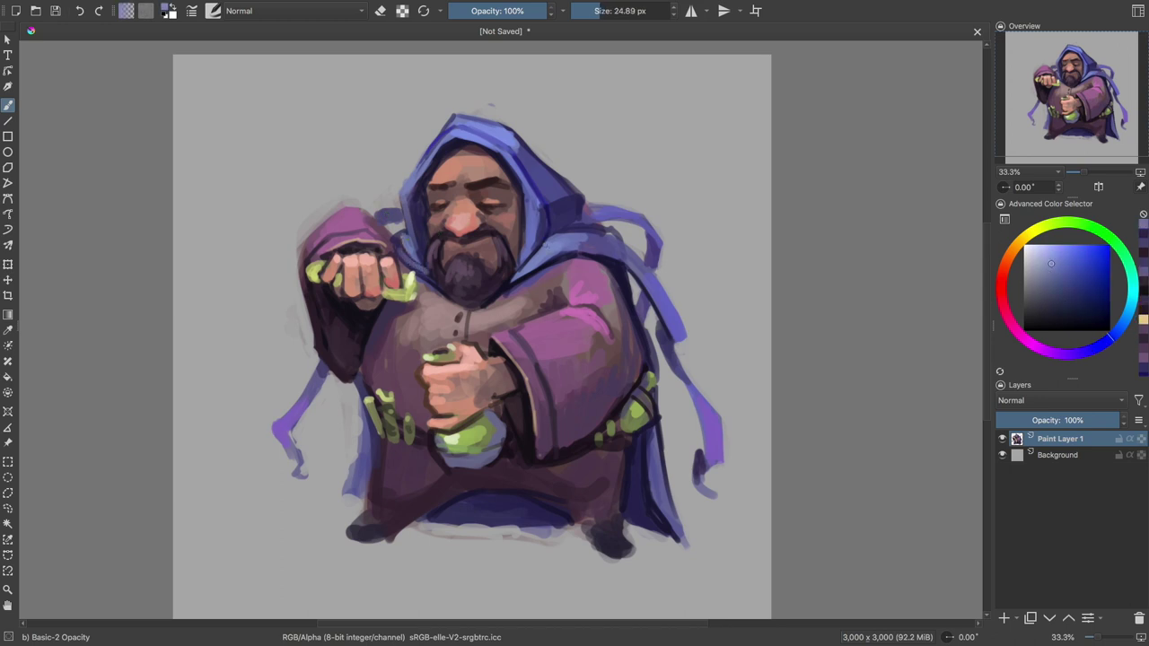
pyautogui.keyDown('ctrl'); pyautogui.click(609, 231); pyautogui.keyUp('ctrl')
pyautogui.press('[')
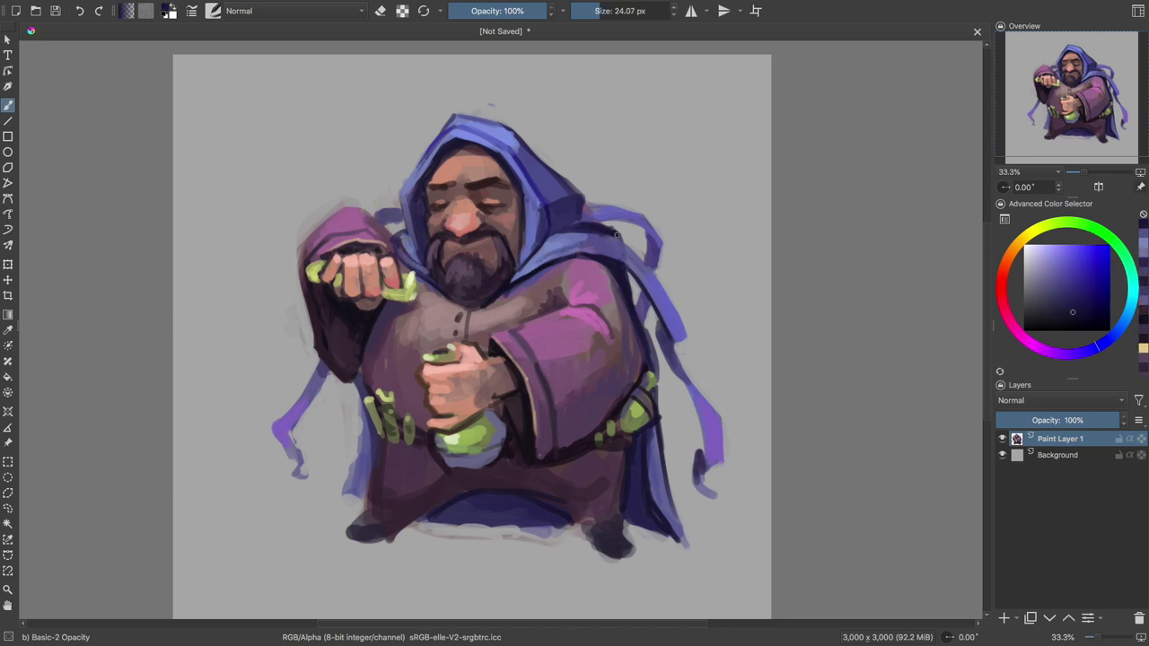
# - Darken the inner edge of the hood with a darker blue stroke
pyautogui.keyDown('ctrl'); pyautogui.click(708, 373); pyautogui.keyUp('ctrl')
pyautogui.keyDown('ctrl'); pyautogui.click(554, 233); pyautogui.keyUp('ctrl')
pyautogui.press('[')
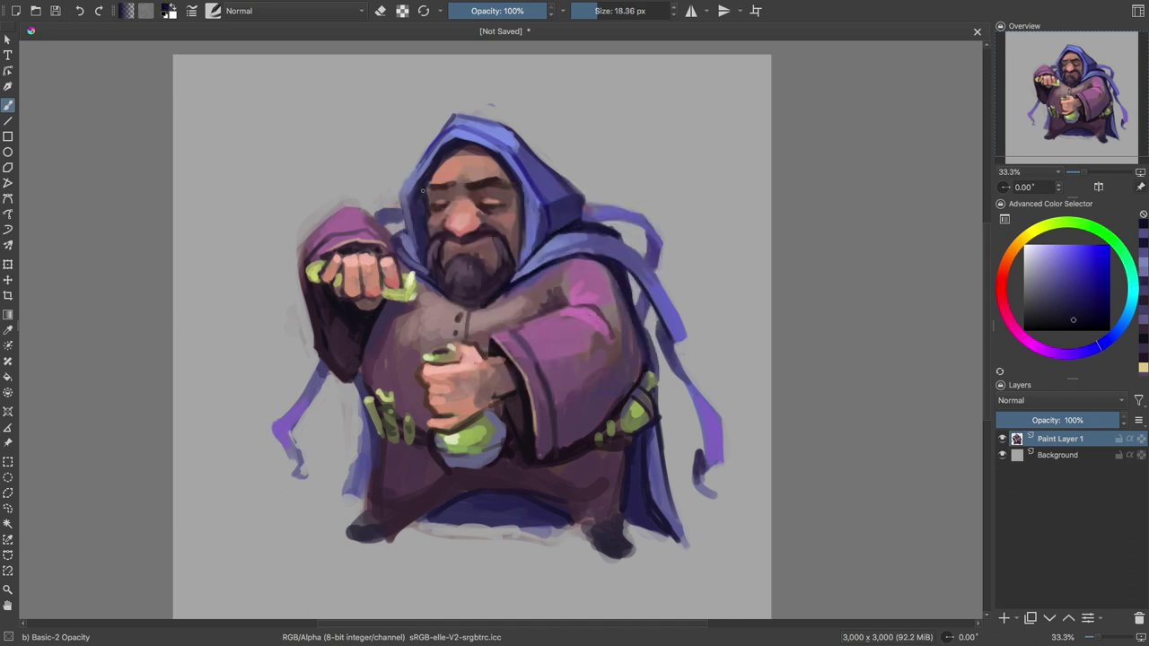
pyautogui.press(']')
pyautogui.press(']')
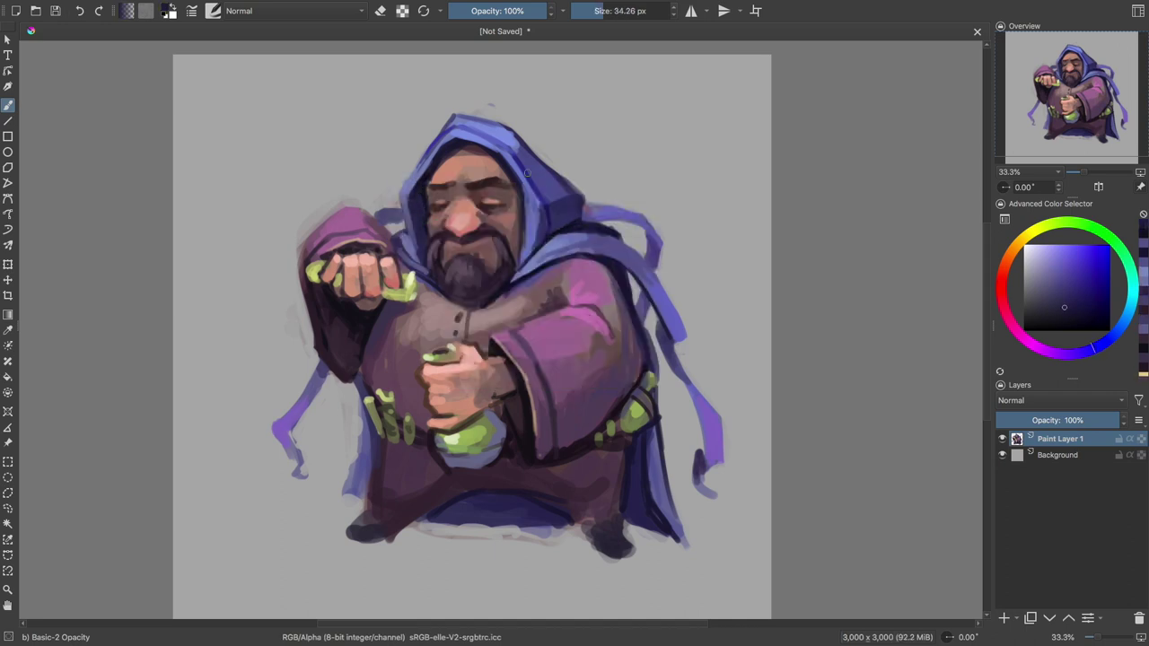
pyautogui.keyDown('ctrl'); pyautogui.click(496, 192); pyautogui.keyUp('ctrl')
pyautogui.hotkey('shift', 'i')
pyautogui.click(448, 183)
pyautogui.press('[')
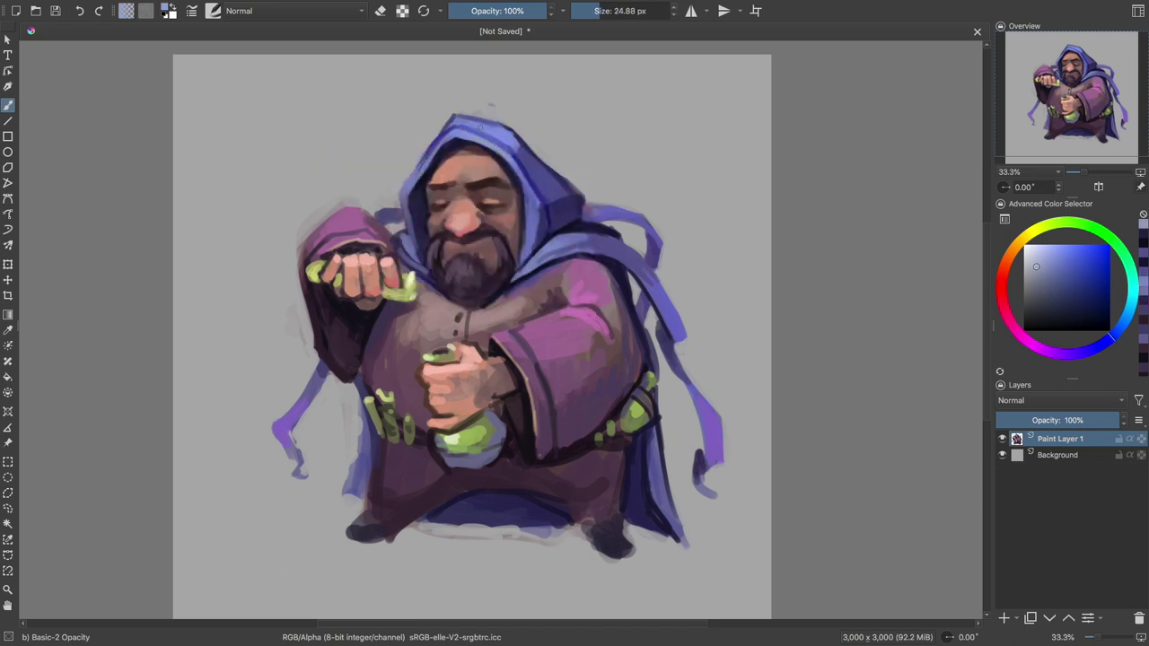
pyautogui.moveTo(552, 305); pyautogui.dragTo(552, 309)
pyautogui.keyDown('ctrl'); pyautogui.click(577, 260); pyautogui.keyUp('ctrl')
pyautogui.moveTo(530, 180); pyautogui.dragTo(528, 248)
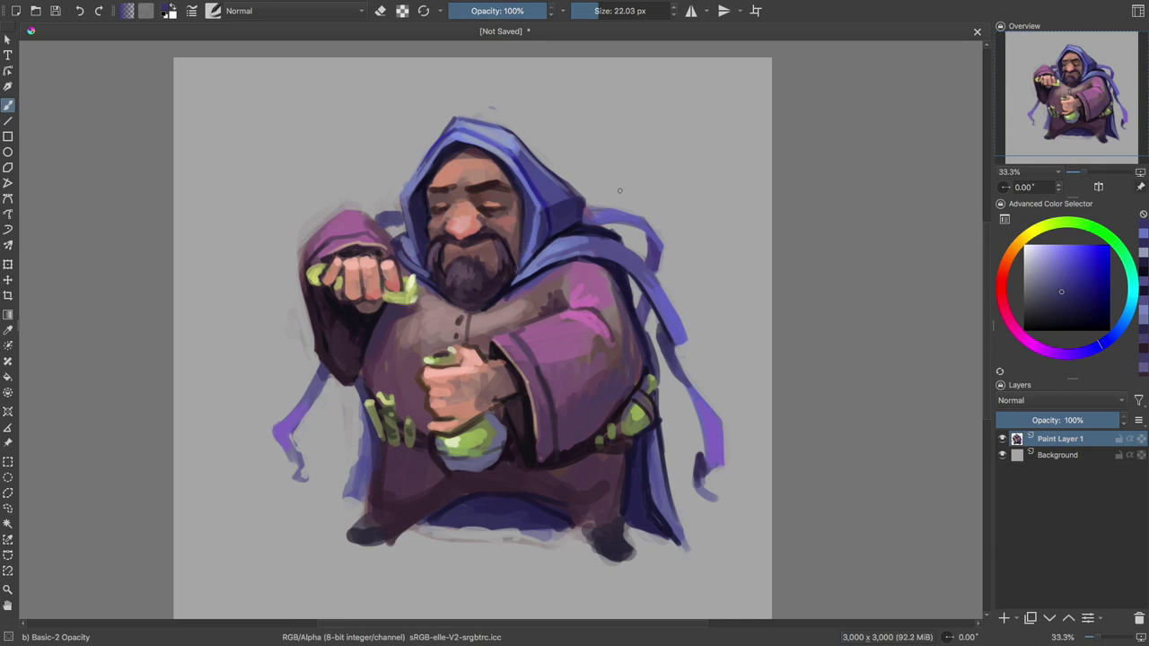
# - Touch up the raised hand's knuckles in skin orange, then sample robe magenta-purple and dark navy
pyautogui.hotkey('shift', 'i')
pyautogui.keyDown('ctrl'); pyautogui.click(375, 293); pyautogui.keyUp('ctrl')
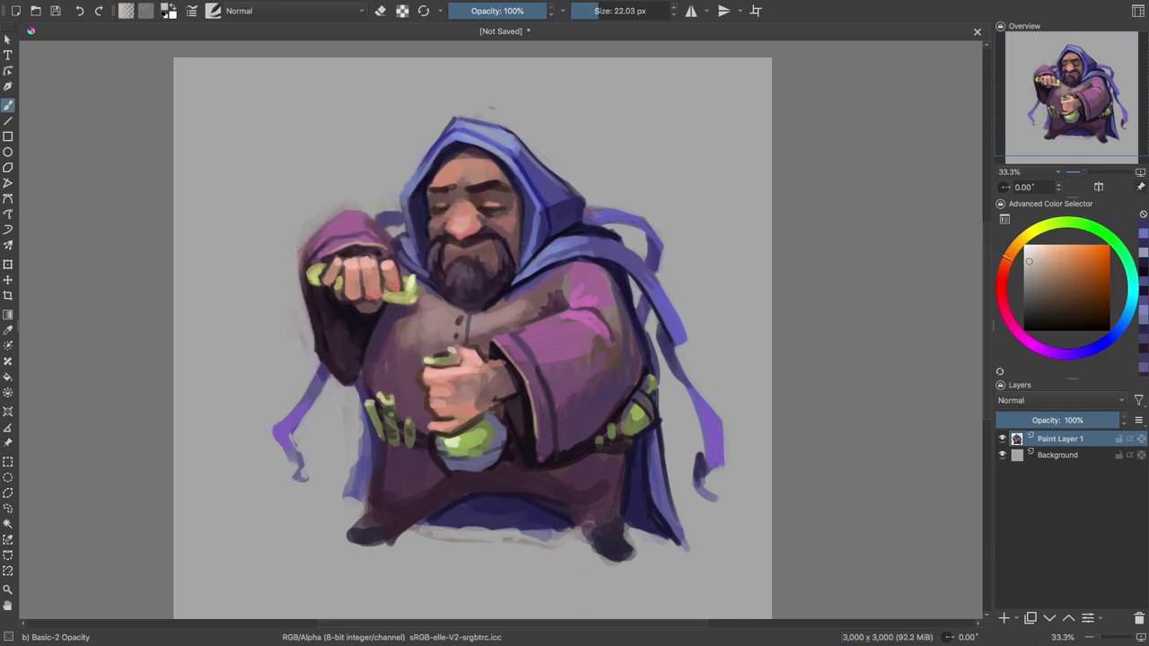
pyautogui.moveTo(372, 292); pyautogui.dragTo(355, 292)
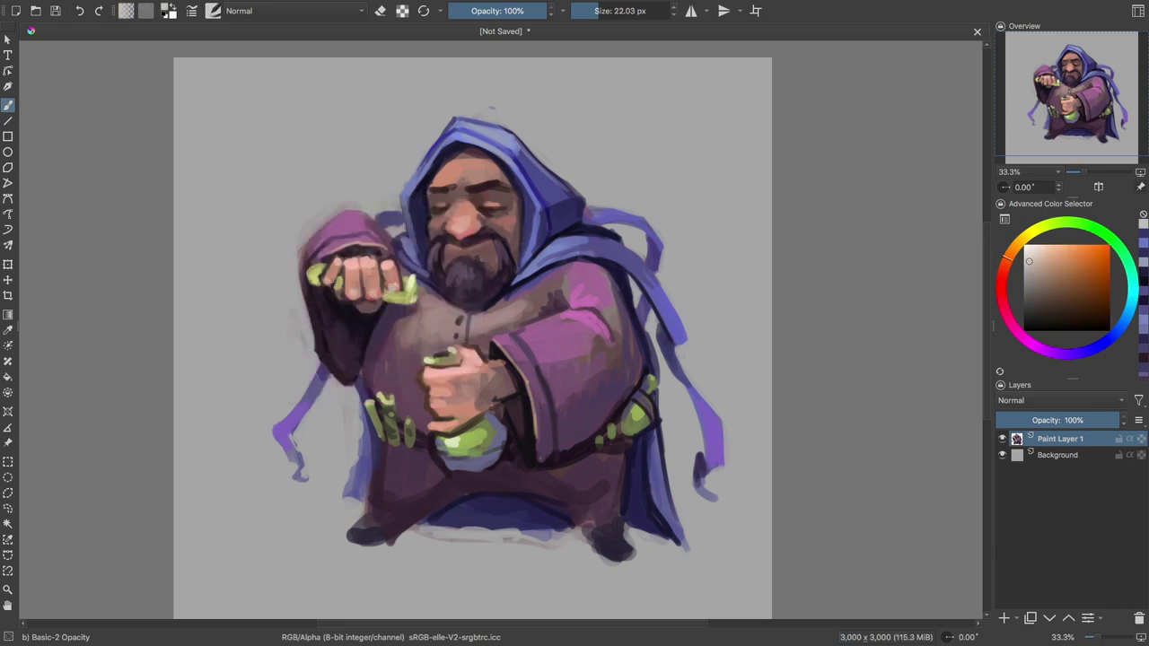
pyautogui.keyDown('ctrl'); pyautogui.click(636, 325); pyautogui.keyUp('ctrl')
pyautogui.keyDown('ctrl'); pyautogui.click(636, 395); pyautogui.keyUp('ctrl')
pyautogui.press('[')
pyautogui.keyDown('ctrl'); pyautogui.click(654, 409); pyautogui.keyUp('ctrl')
pyautogui.press('[')
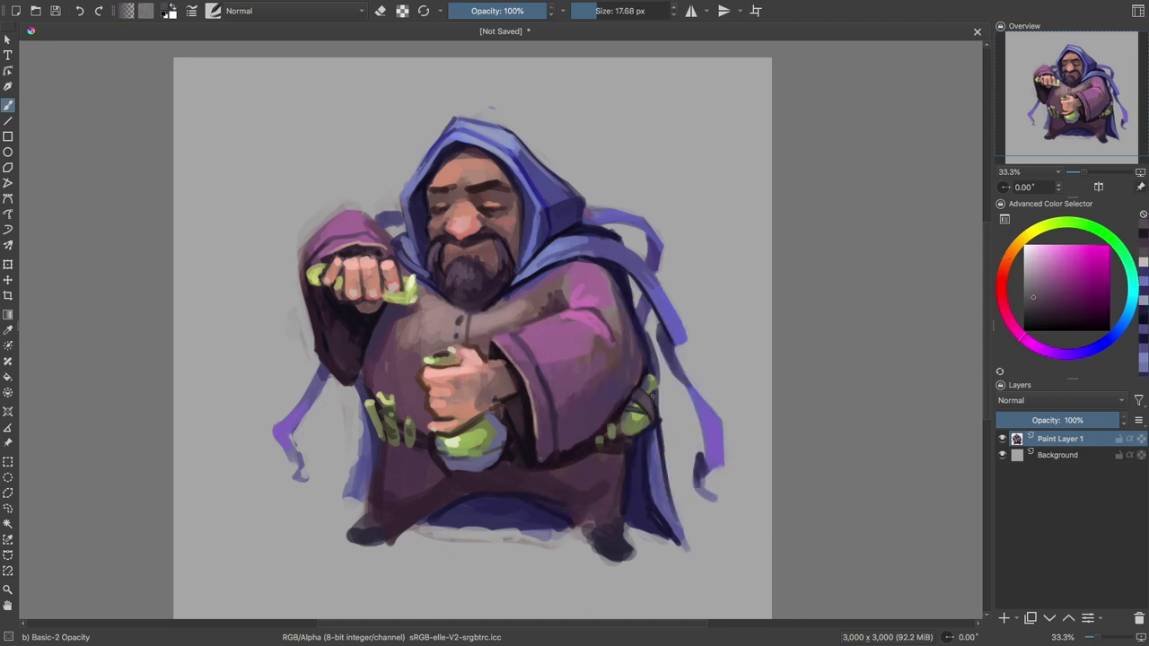
pyautogui.keyDown('ctrl'); pyautogui.click(653, 395); pyautogui.keyUp('ctrl')
pyautogui.press('[')
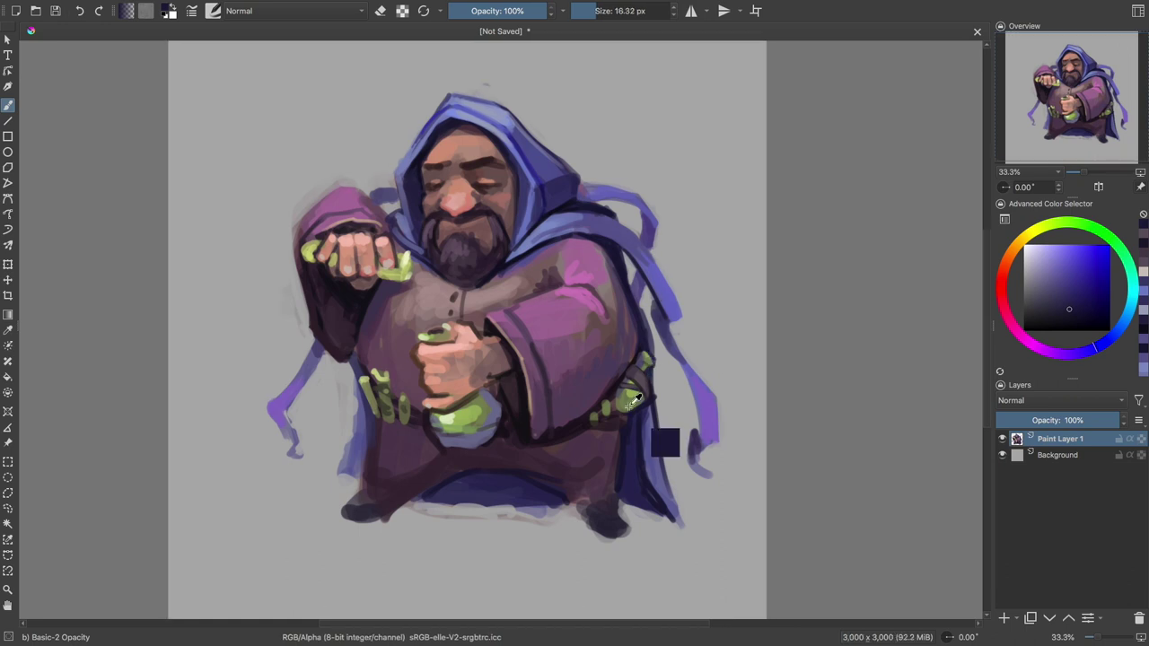
# - Sample robe purples and olive green, then lay a dark magenta stroke on the lower bottle
pyautogui.keyDown('ctrl'); pyautogui.click(628, 406); pyautogui.keyUp('ctrl')
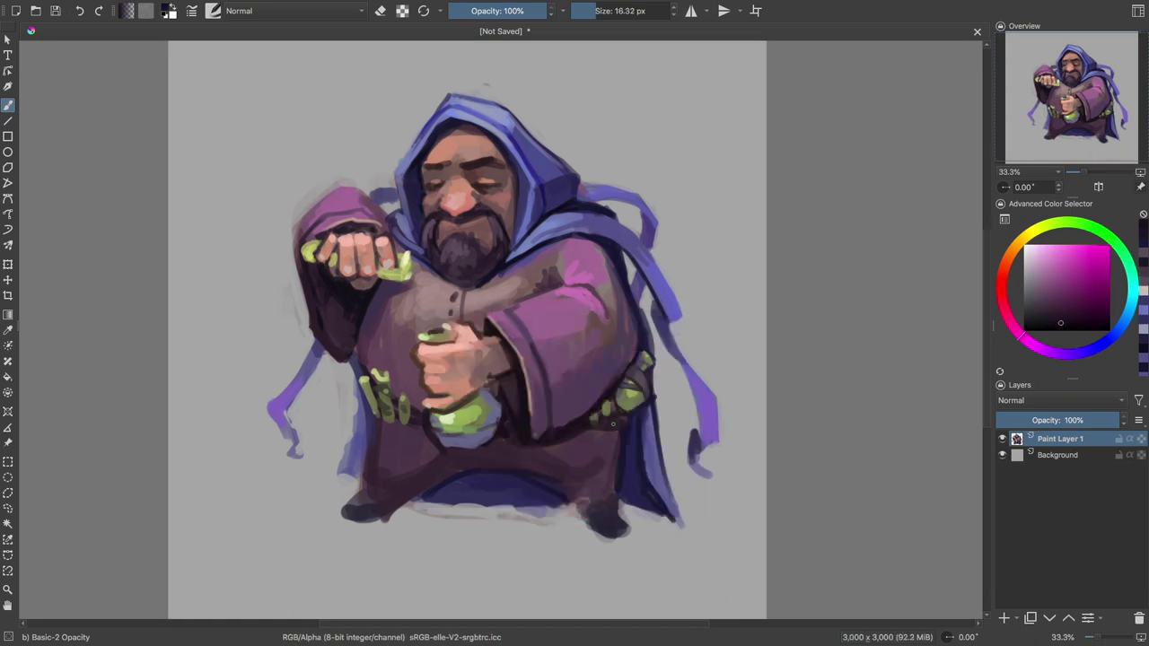
pyautogui.keyDown('ctrl'); pyautogui.click(613, 412); pyautogui.keyUp('ctrl')
pyautogui.press(']')
pyautogui.press(']')
pyautogui.press(']')
pyautogui.keyDown('ctrl'); pyautogui.click(668, 377); pyautogui.keyUp('ctrl')
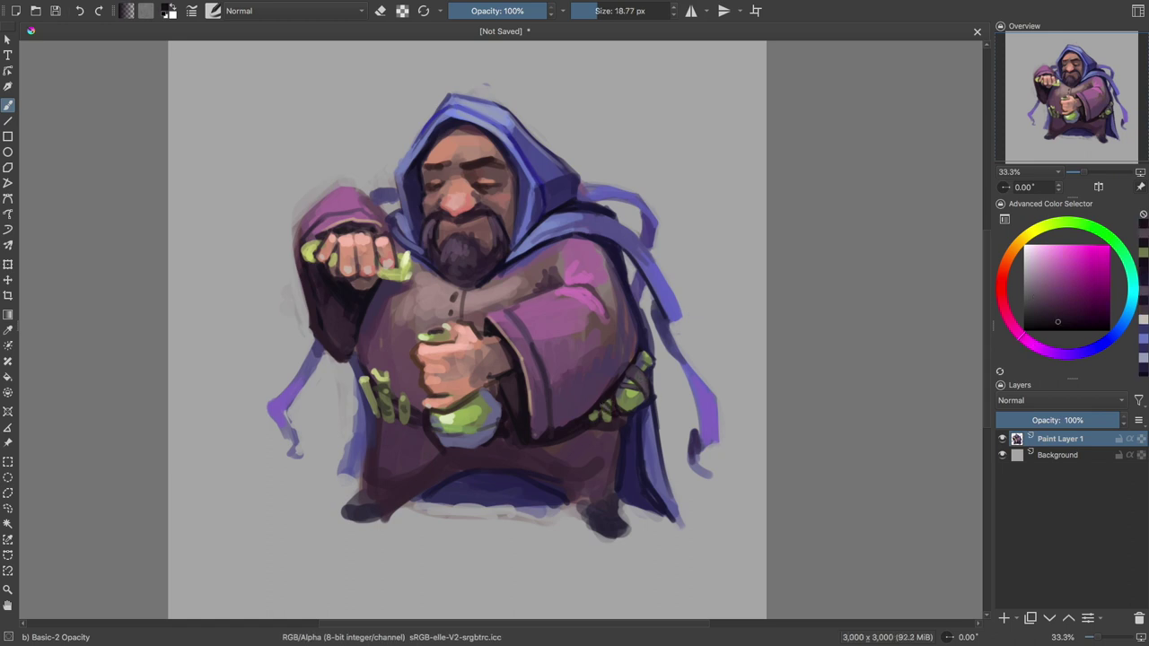
pyautogui.keyDown('ctrl'); pyautogui.click(641, 407); pyautogui.keyUp('ctrl')
pyautogui.keyDown('ctrl'); pyautogui.click(553, 461); pyautogui.keyUp('ctrl')
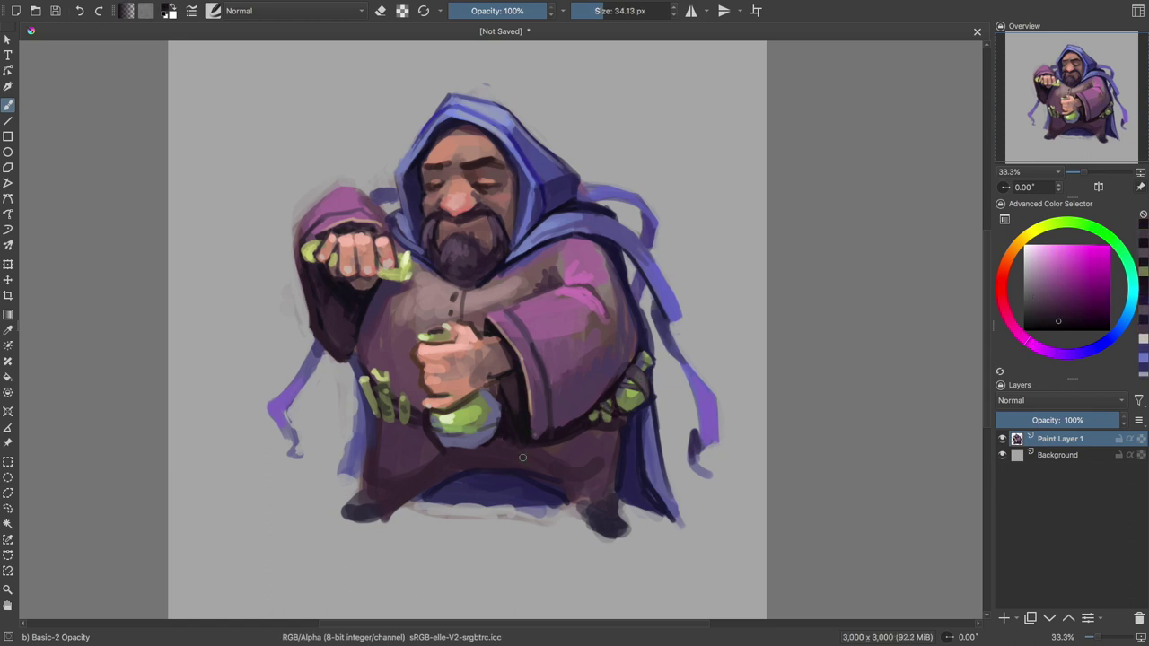
pyautogui.moveTo(440, 444); pyautogui.dragTo(493, 430)
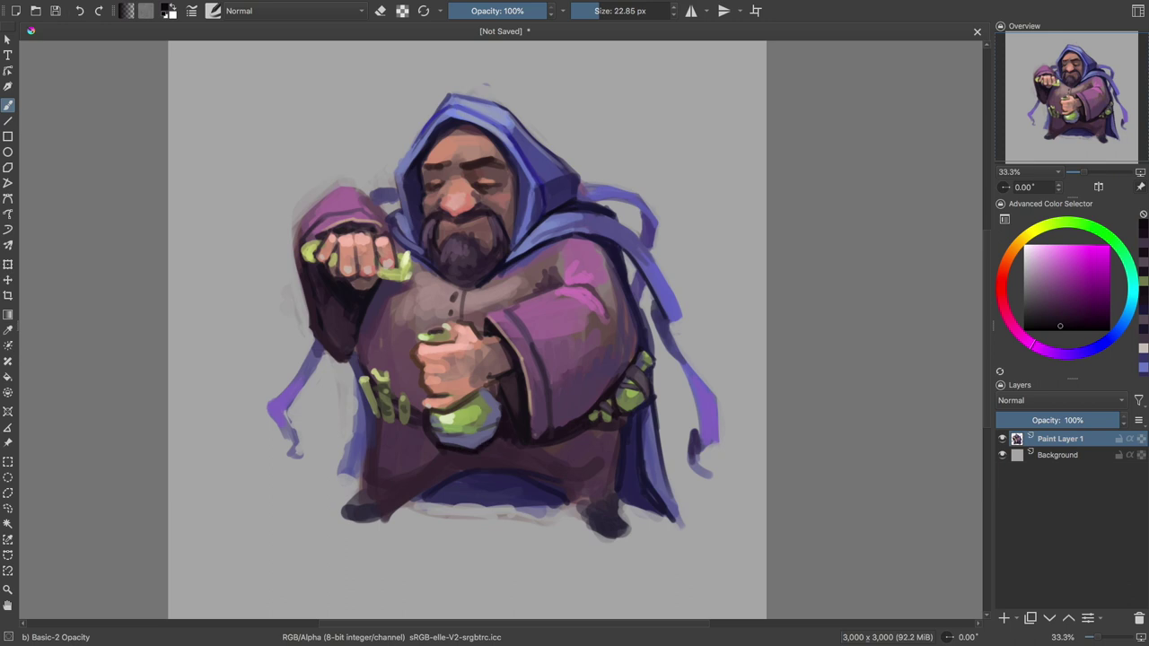
# - Paint a light highlight on the green bottle with a yellow-green tone
pyautogui.keyDown('ctrl'); pyautogui.click(464, 418); pyautogui.keyUp('ctrl')
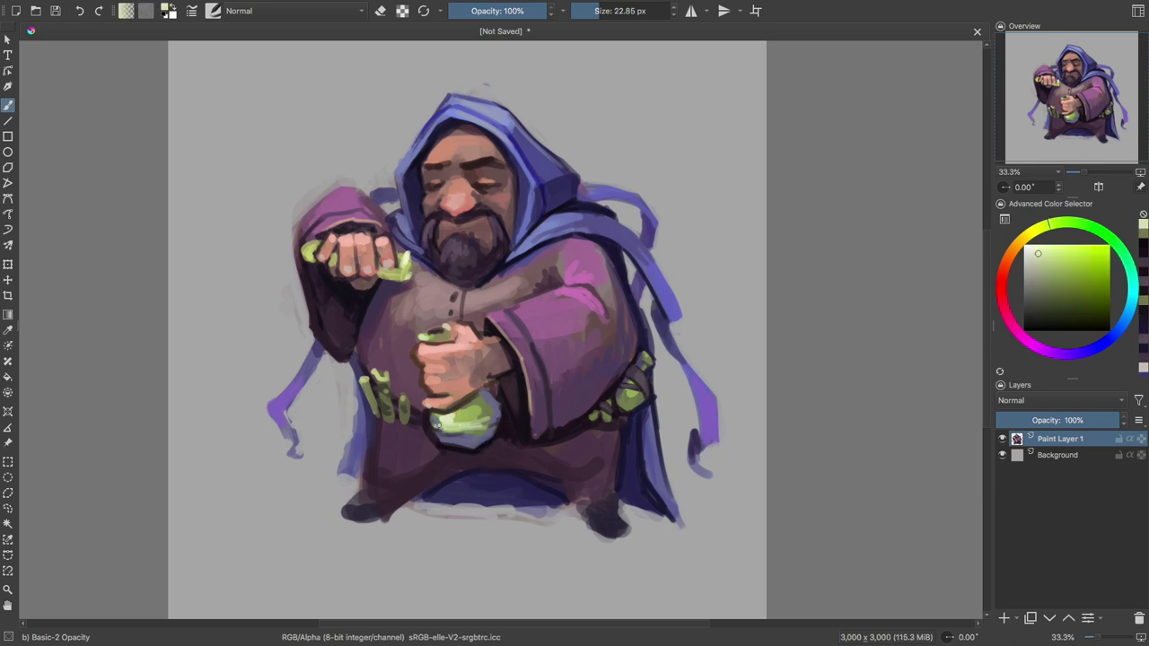
pyautogui.keyDown('ctrl'); pyautogui.click(484, 469); pyautogui.keyUp('ctrl')
pyautogui.keyDown('ctrl'); pyautogui.click(464, 406); pyautogui.keyUp('ctrl')
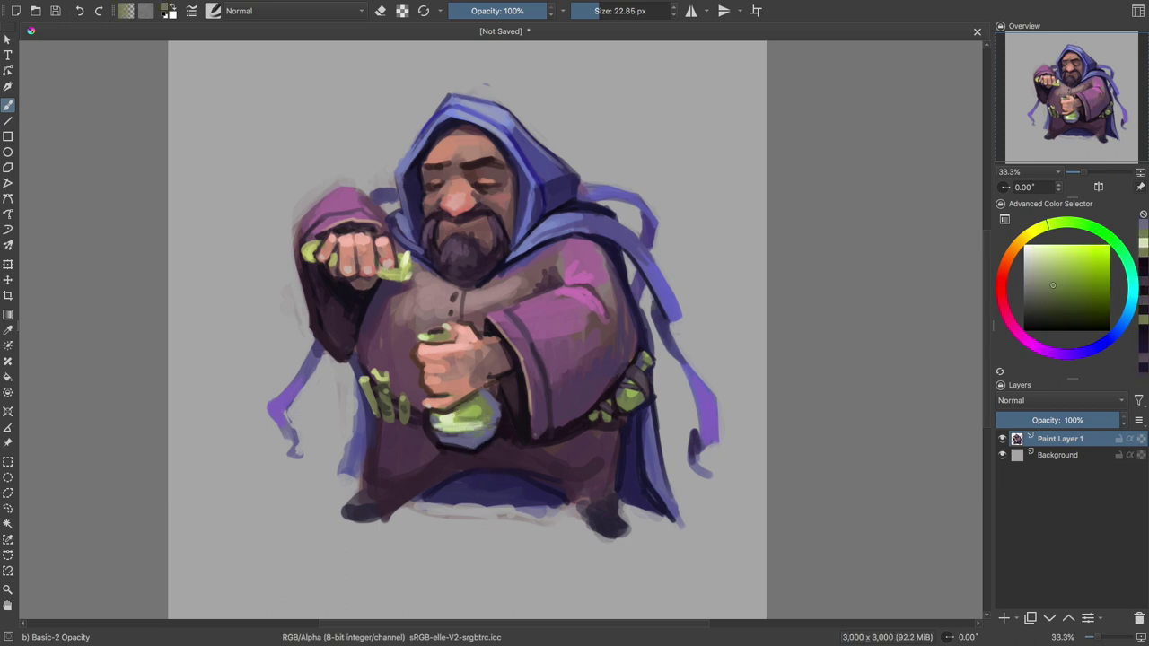
pyautogui.keyDown('ctrl'); pyautogui.click(478, 410); pyautogui.keyUp('ctrl')
pyautogui.moveTo(440, 421); pyautogui.dragTo(458, 413)
pyautogui.press('[')
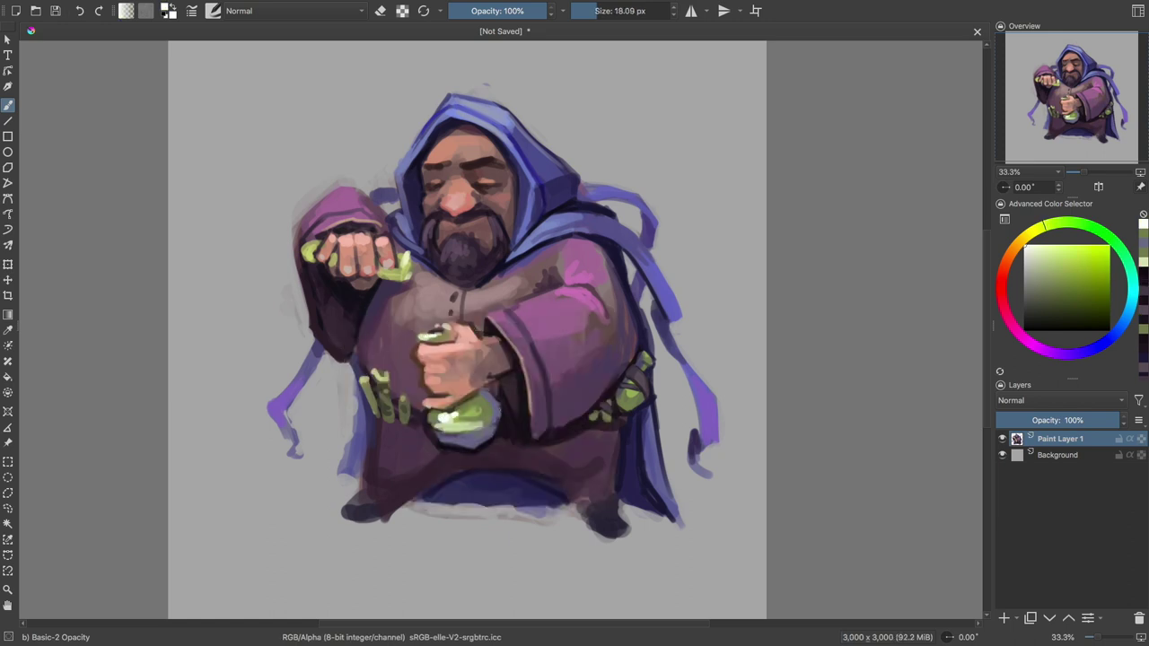
pyautogui.keyDown('ctrl'); pyautogui.click(522, 475); pyautogui.keyUp('ctrl')
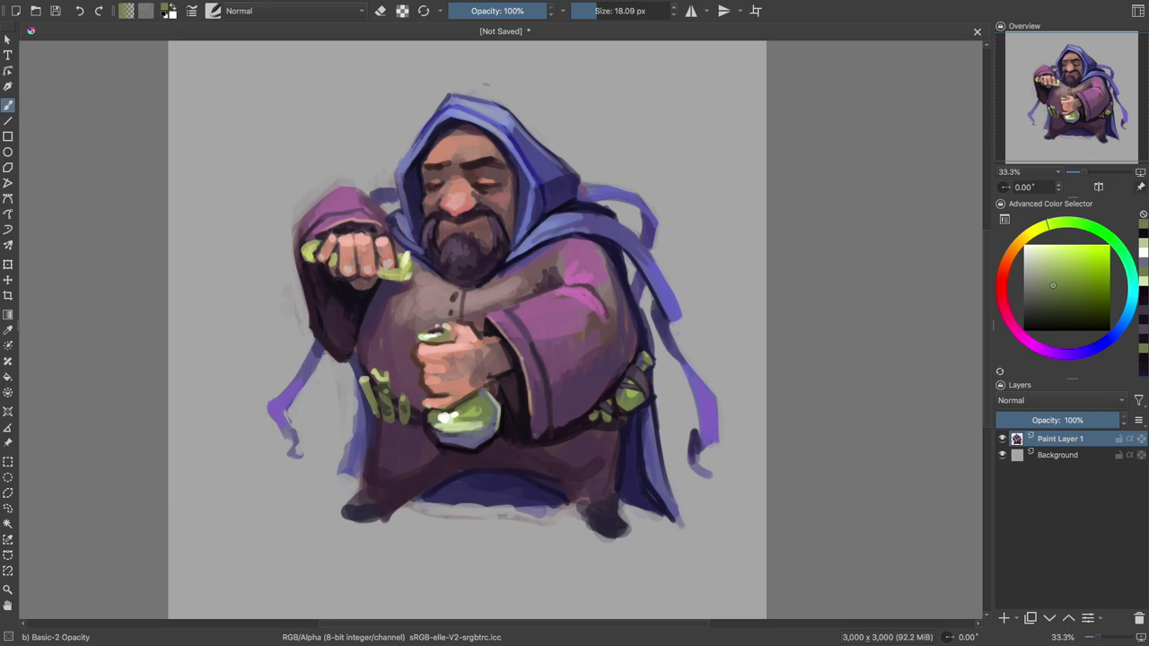
# - Zoom to 50% and paint a thin dark blue outline at the bottle neck
pyautogui.press('+')
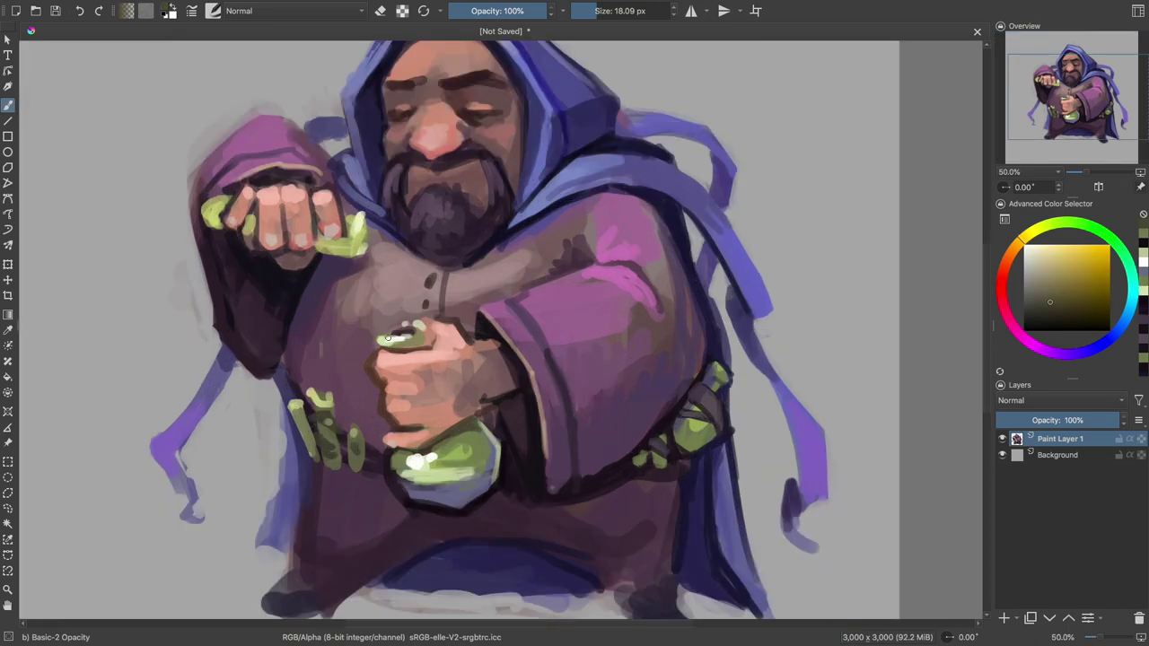
pyautogui.hotkey('shift', 'i')
pyautogui.press('[')
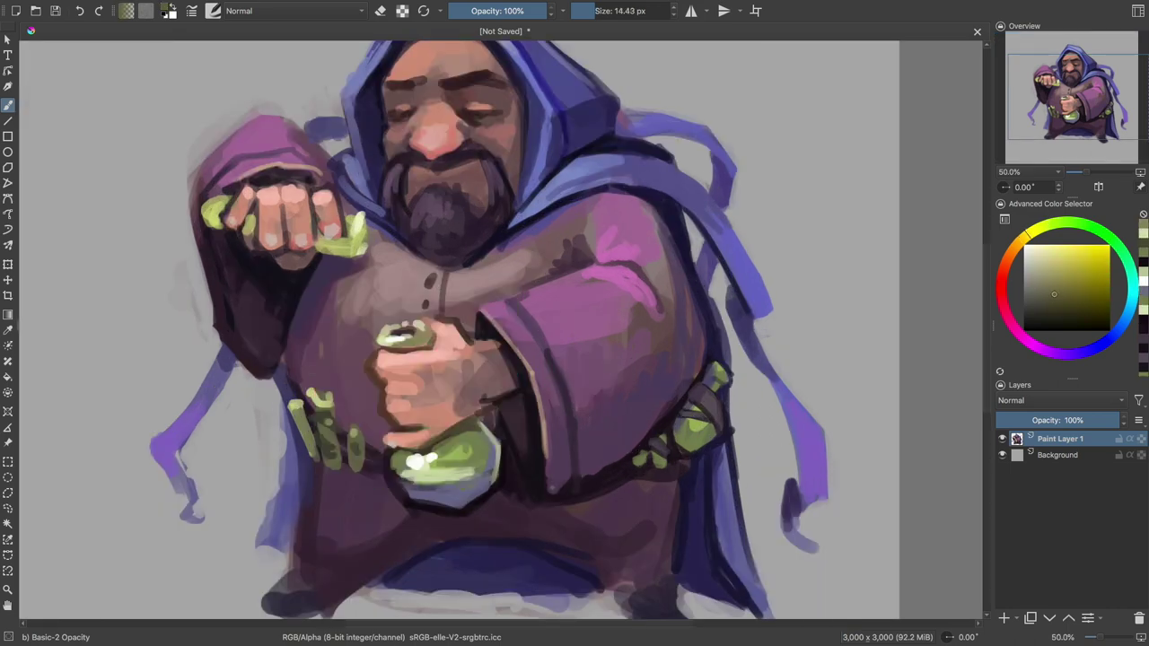
pyautogui.hotkey('shift', 'i')
pyautogui.click(504, 455)
pyautogui.moveTo(413, 350); pyautogui.dragTo(430, 344)
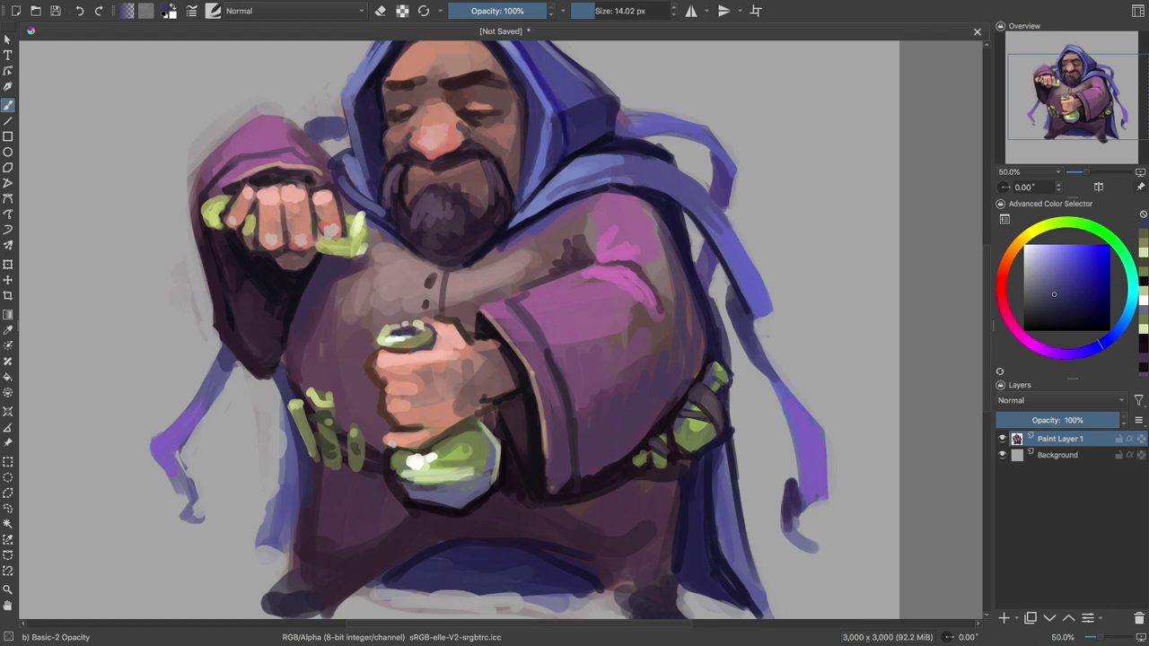
# - Outline the raised vial's right edge in dark violet sampled from the painting
pyautogui.hotkey('shift', 'i')
pyautogui.click(402, 454)
pyautogui.press('[')
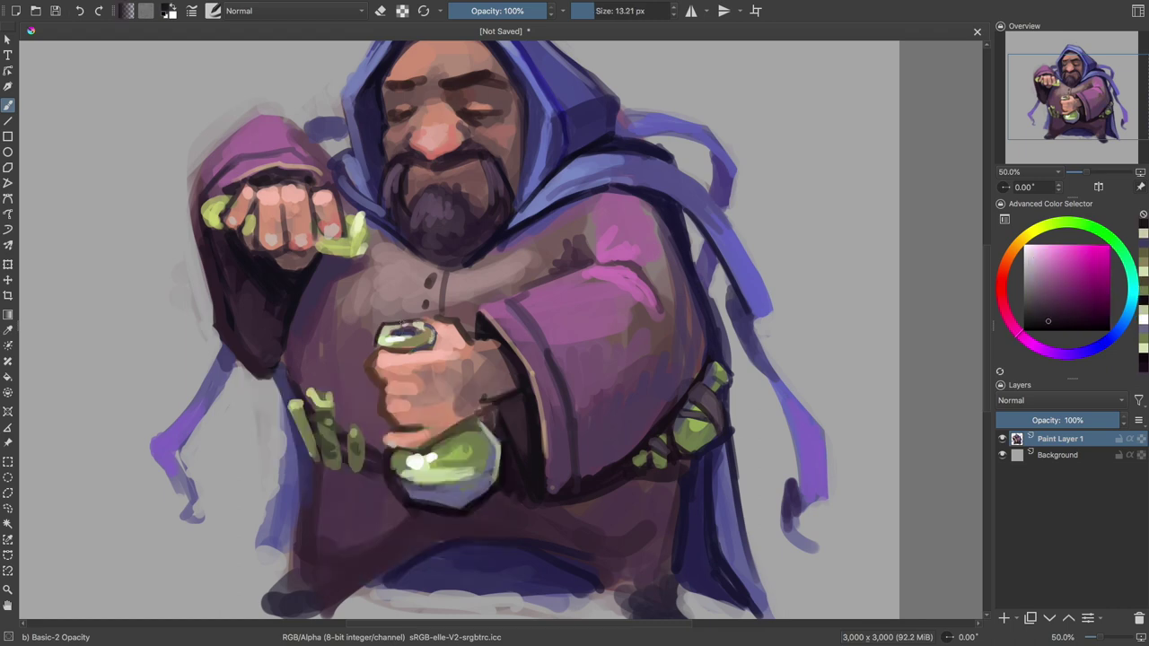
pyautogui.moveTo(393, 333); pyautogui.dragTo(408, 342)
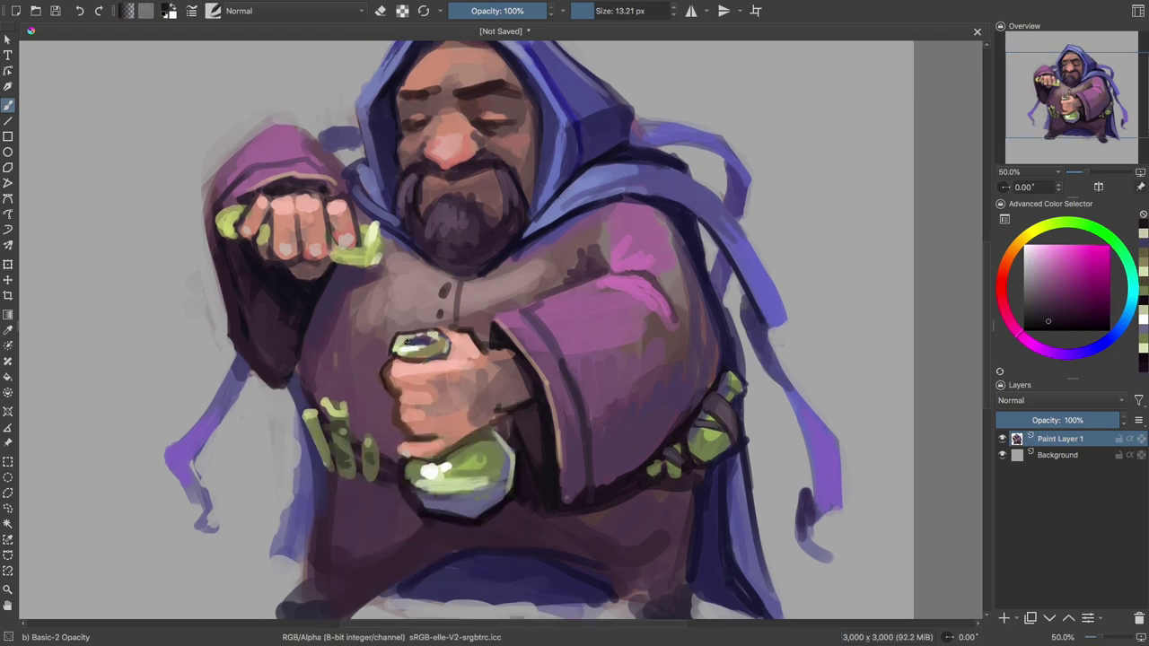
pyautogui.moveTo(529, 333)
pyautogui.mouseDown()
pyautogui.moveTo(587, 299)
pyautogui.moveTo(590, 329)
pyautogui.moveTo(572, 300)
pyautogui.moveTo(579, 332)
pyautogui.moveTo(611, 386)
pyautogui.mouseUp()
pyautogui.keyDown('ctrl'); pyautogui.click(601, 310); pyautogui.keyUp('ctrl')
pyautogui.moveTo(538, 365); pyautogui.dragTo(497, 366)
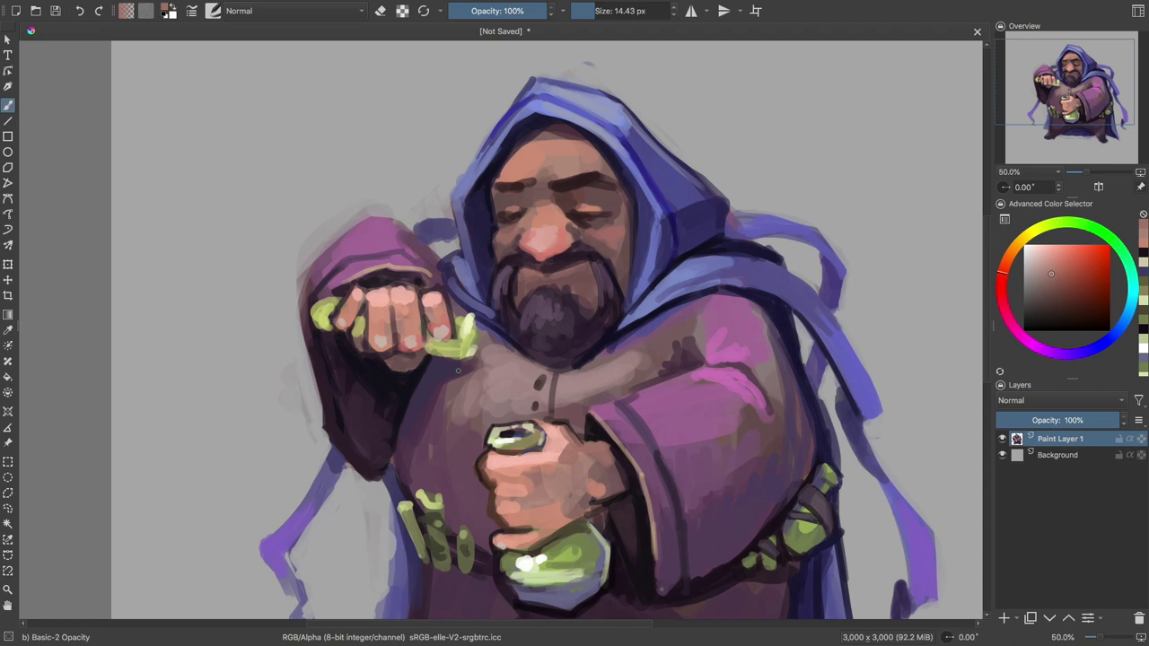
pyautogui.keyDown('ctrl'); pyautogui.click(458, 369); pyautogui.keyUp('ctrl')
pyautogui.moveTo(475, 309); pyautogui.dragTo(463, 360)
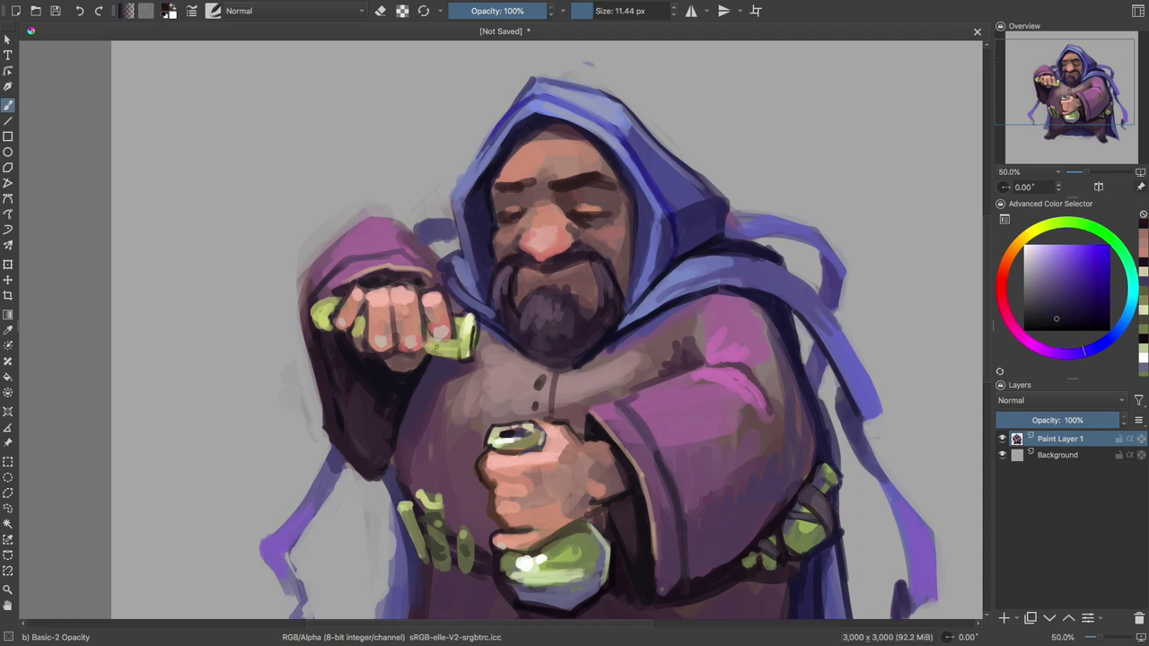
pyautogui.hotkey('shift', 'i')
pyautogui.click(485, 363)
# - Paint a light stream below the raised fist and choose yellow-green for the glow
pyautogui.moveTo(474, 352); pyautogui.dragTo(495, 402)
pyautogui.scroll(-2, 539, 359)
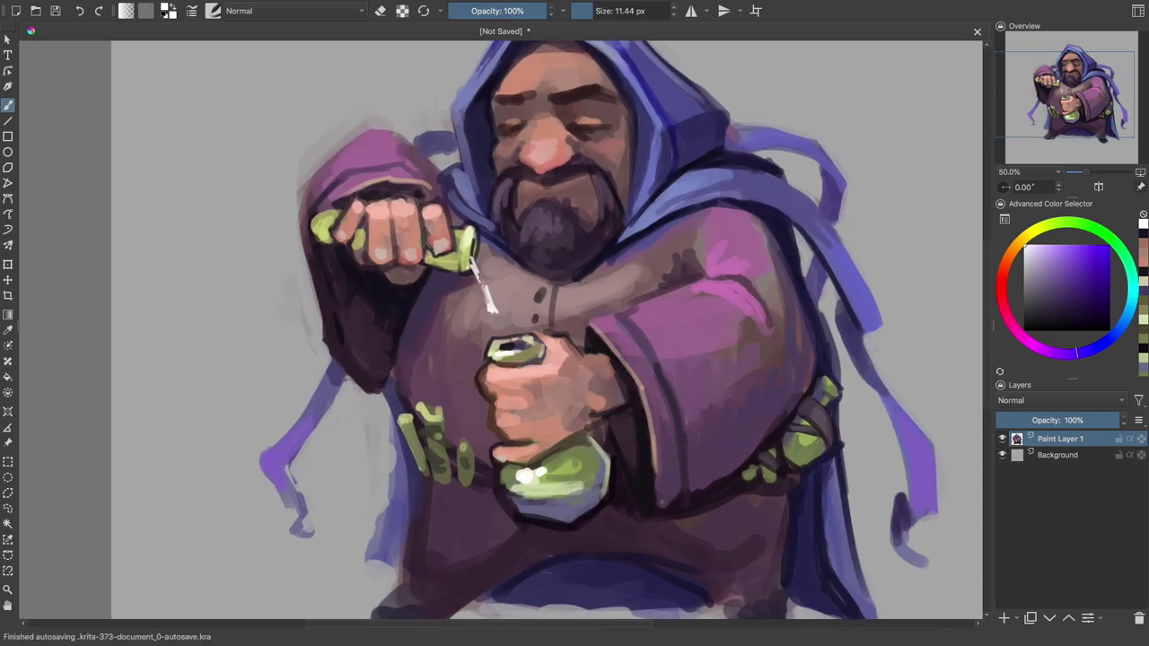
pyautogui.keyDown('ctrl'); pyautogui.click(511, 258); pyautogui.keyUp('ctrl')
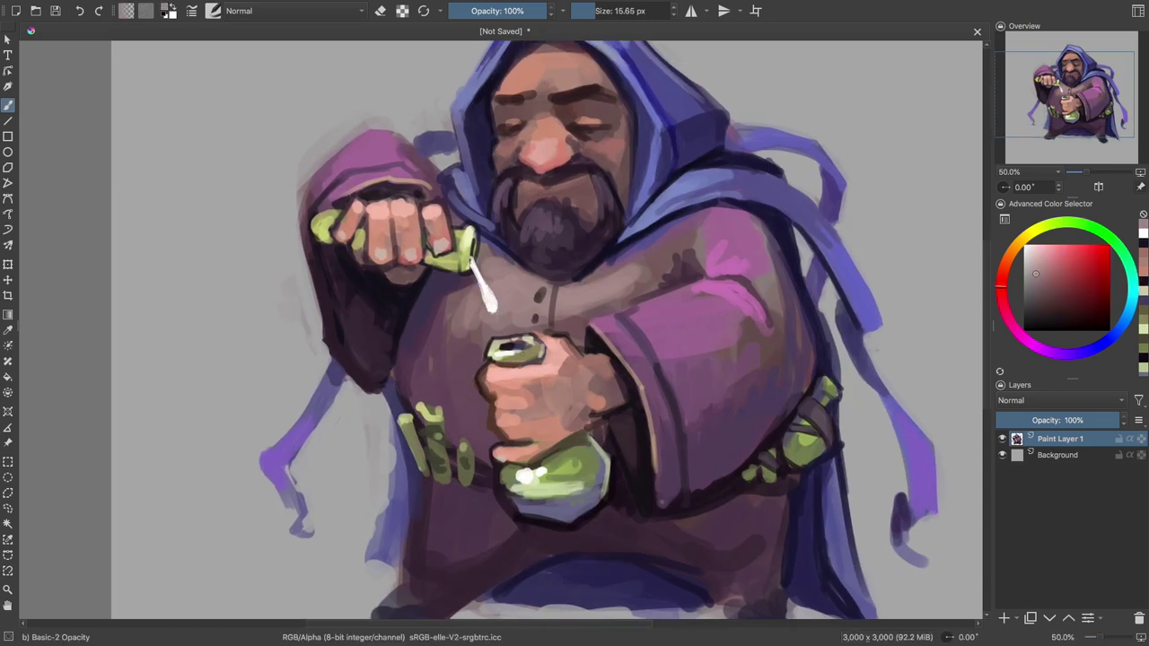
pyautogui.hotkey('shift', 'i')
pyautogui.click(352, 251)
# - Airbrush a soft yellow glow along the potion drip and the raised hand
pyautogui.rightClick(501, 304)
pyautogui.click(405, 296)
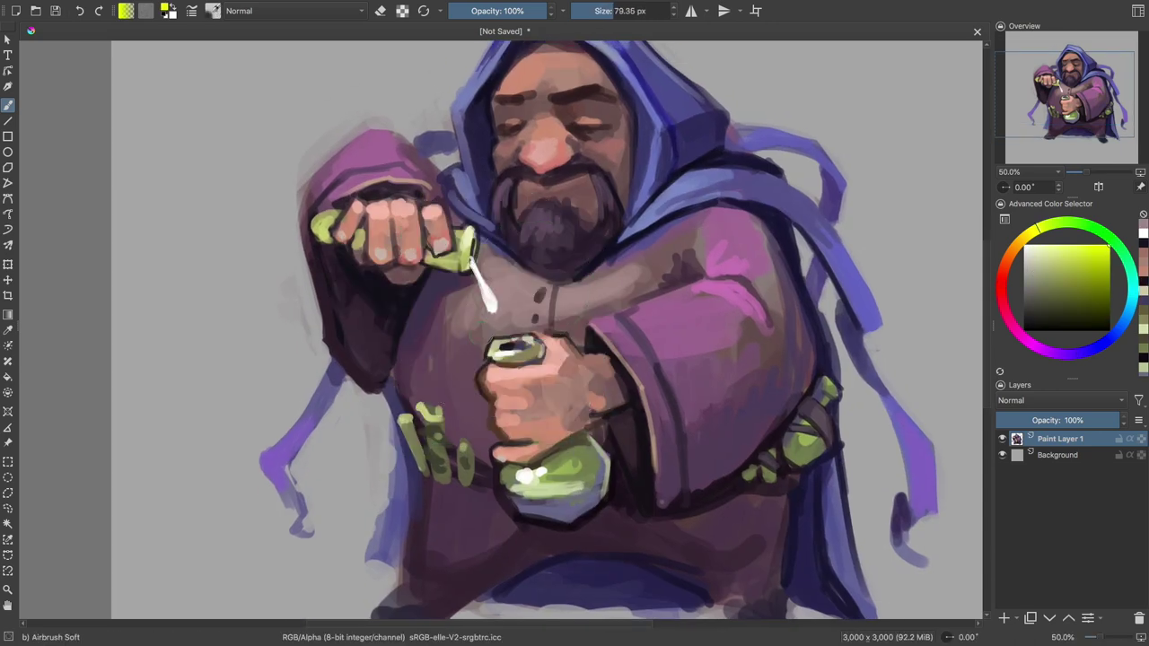
pyautogui.moveTo(467, 250); pyautogui.dragTo(489, 309)
pyautogui.moveTo(472, 269)
pyautogui.mouseDown()
pyautogui.moveTo(490, 314)
pyautogui.moveTo(530, 294)
pyautogui.mouseUp()
pyautogui.moveTo(309, 238); pyautogui.dragTo(355, 202)
# - Paint a bright glowing drop in the stream with the Basic-2 Opacity brush
pyautogui.rightClick(577, 278)
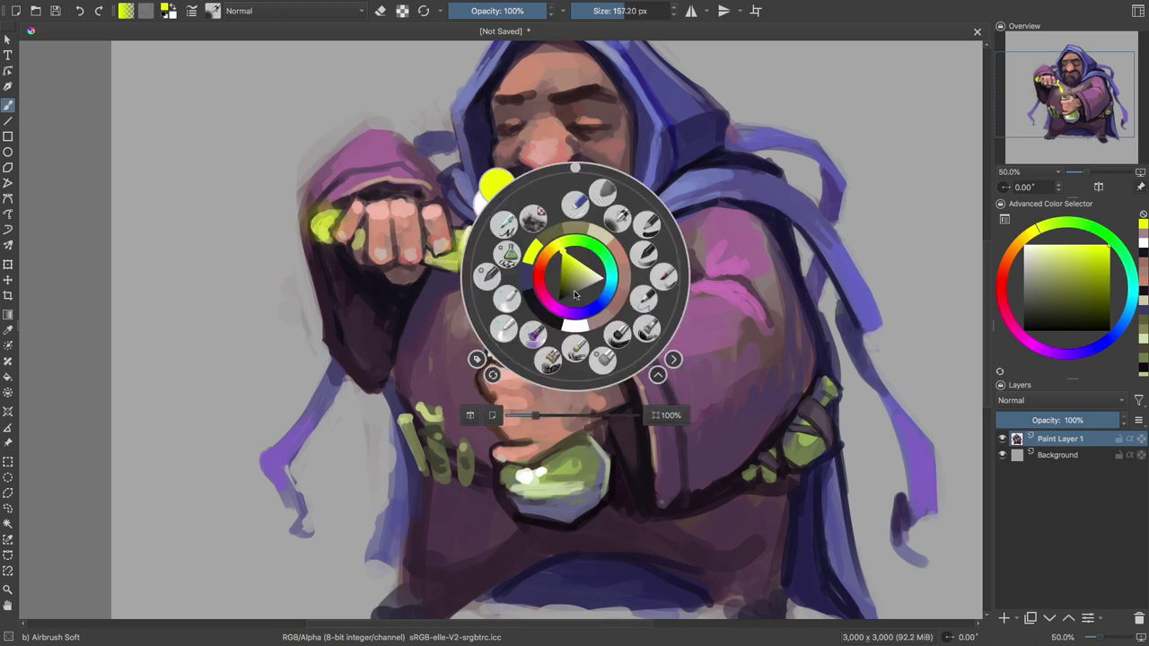
pyautogui.click(502, 193)
pyautogui.moveTo(491, 306); pyautogui.dragTo(467, 231)
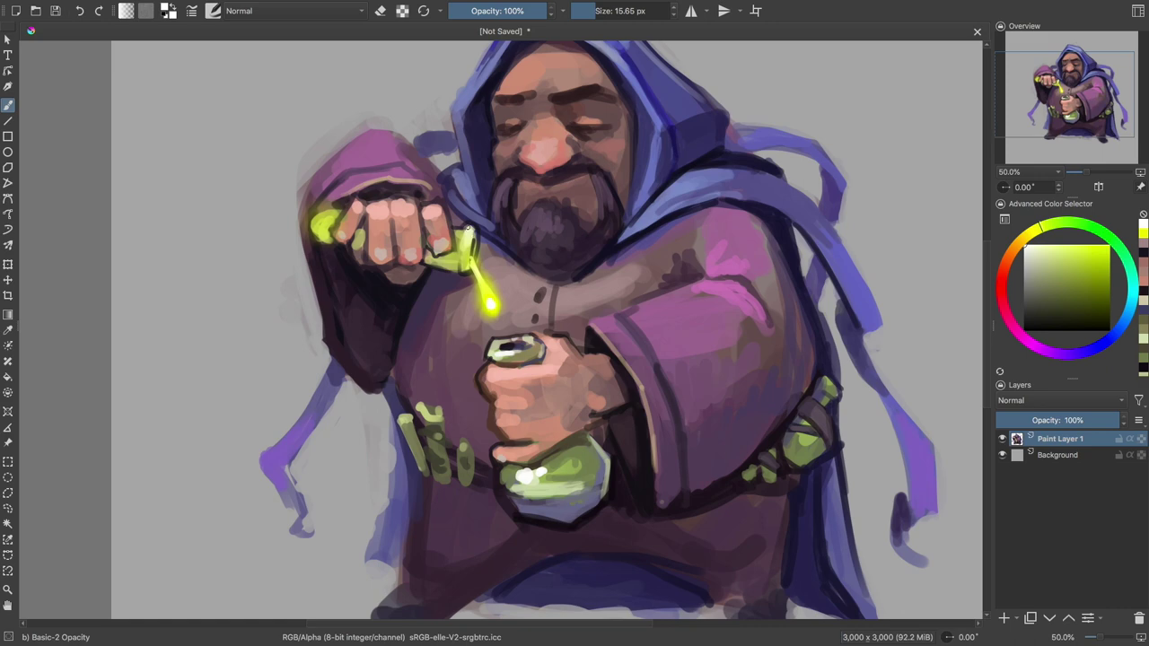
pyautogui.moveTo(492, 351)
pyautogui.mouseDown()
pyautogui.moveTo(496, 316)
pyautogui.moveTo(532, 313)
pyautogui.mouseUp()
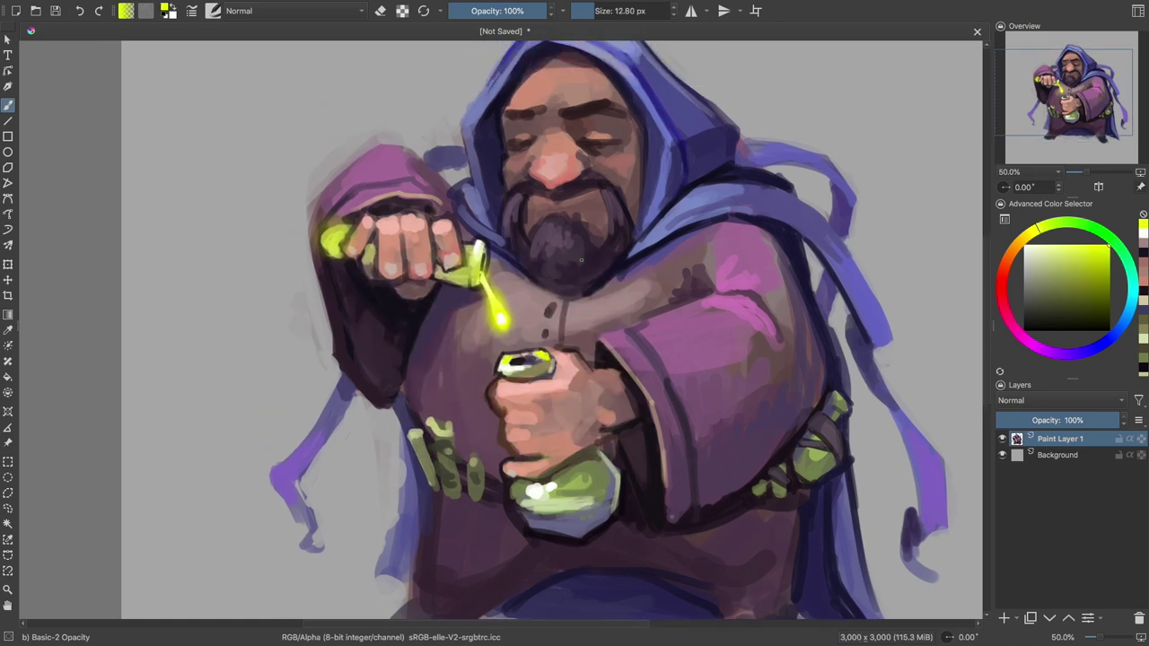
pyautogui.moveTo(523, 193)
pyautogui.mouseDown()
pyautogui.moveTo(542, 280)
pyautogui.moveTo(506, 248)
pyautogui.moveTo(530, 291)
pyautogui.mouseUp()
# - Add yellow-green reflected light to the beard
pyautogui.hotkey('shift', 'i')
pyautogui.click(552, 291)
pyautogui.moveTo(530, 232)
pyautogui.mouseDown()
pyautogui.moveTo(533, 283)
pyautogui.moveTo(610, 293)
pyautogui.mouseUp()
pyautogui.keyDown('ctrl'); pyautogui.click(574, 188); pyautogui.keyUp('ctrl')
pyautogui.moveTo(556, 197); pyautogui.dragTo(543, 218)
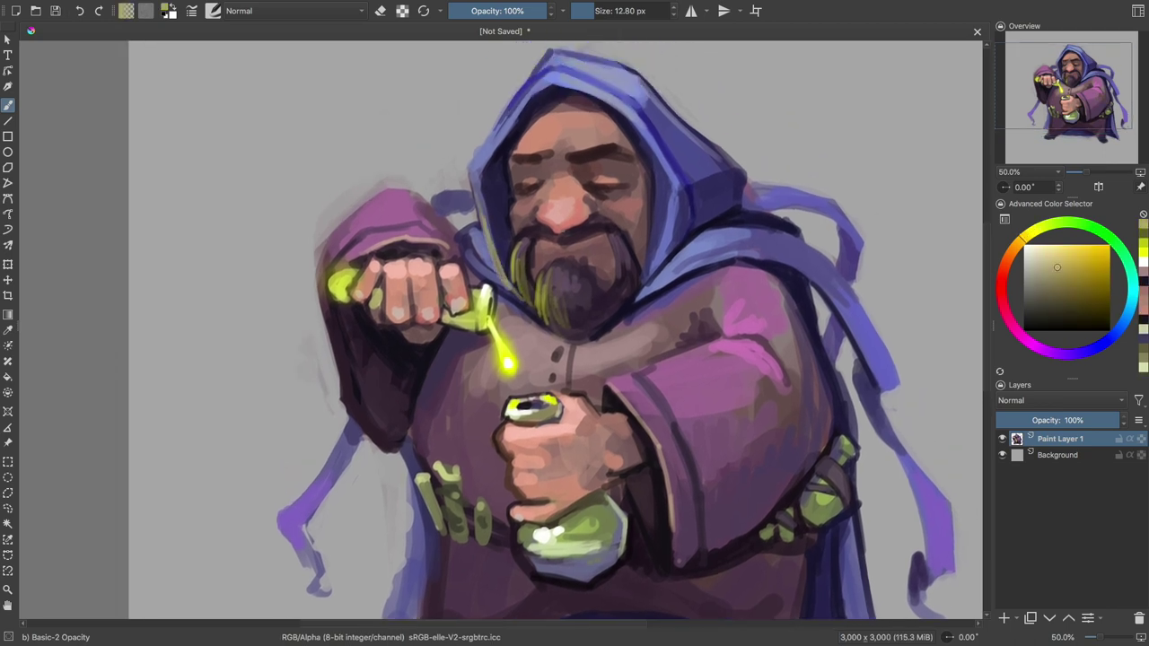
pyautogui.scroll(-1, 562, 232)
pyautogui.scroll(1, 562, 231)
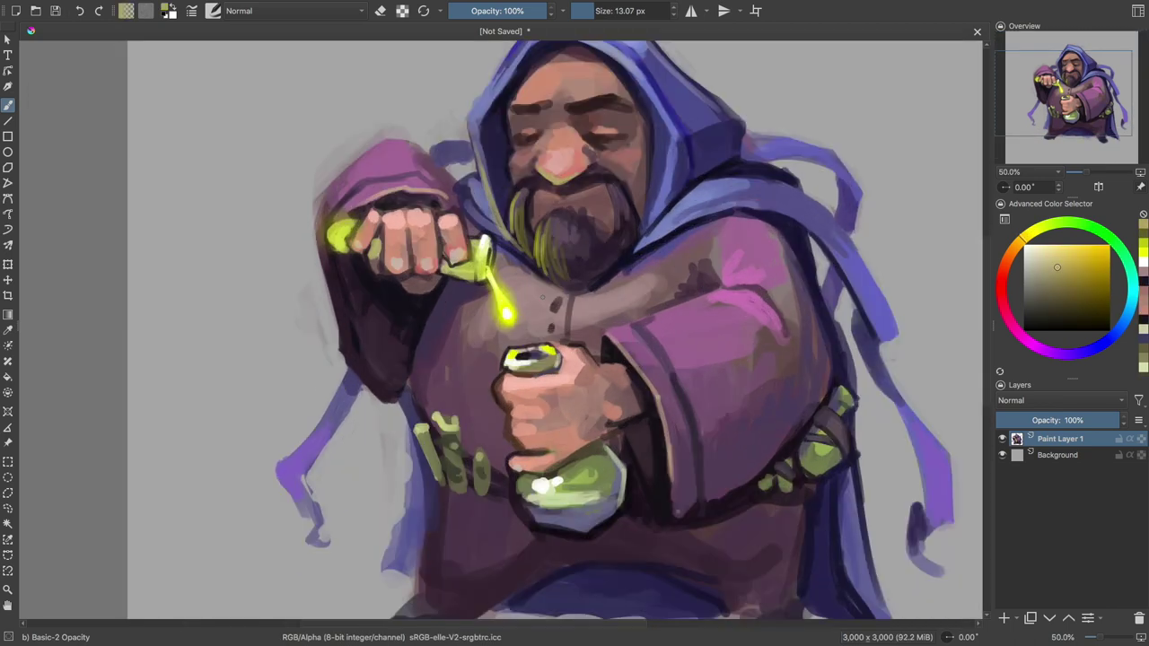
# - Pick a bright yellow-green and reposition the view over the upper body
pyautogui.keyDown('ctrl'); pyautogui.click(538, 241); pyautogui.keyUp('ctrl')
pyautogui.moveTo(557, 271); pyautogui.dragTo(536, 309)
pyautogui.moveTo(597, 247)
pyautogui.mouseDown()
pyautogui.moveTo(603, 289)
pyautogui.moveTo(628, 290)
pyautogui.mouseUp()
pyautogui.moveTo(502, 296); pyautogui.dragTo(503, 245)
pyautogui.moveTo(627, 394); pyautogui.dragTo(628, 363)
pyautogui.moveTo(472, 219); pyautogui.dragTo(457, 218)
pyautogui.moveTo(570, 355); pyautogui.dragTo(586, 320)
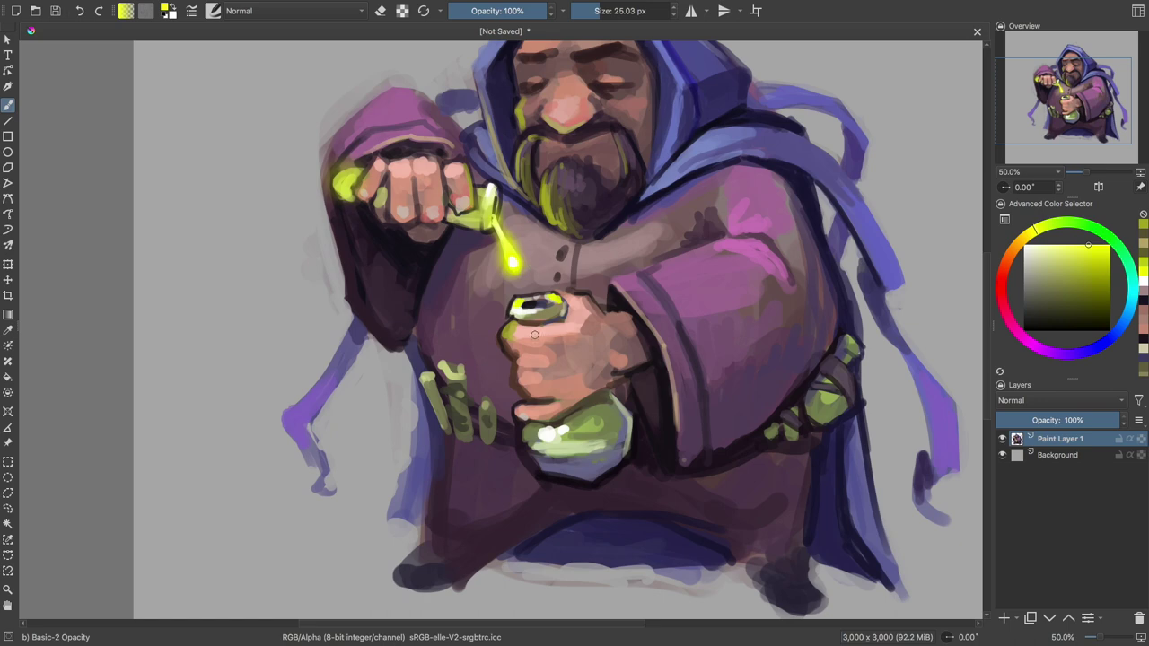
pyautogui.moveTo(502, 328); pyautogui.dragTo(514, 328)
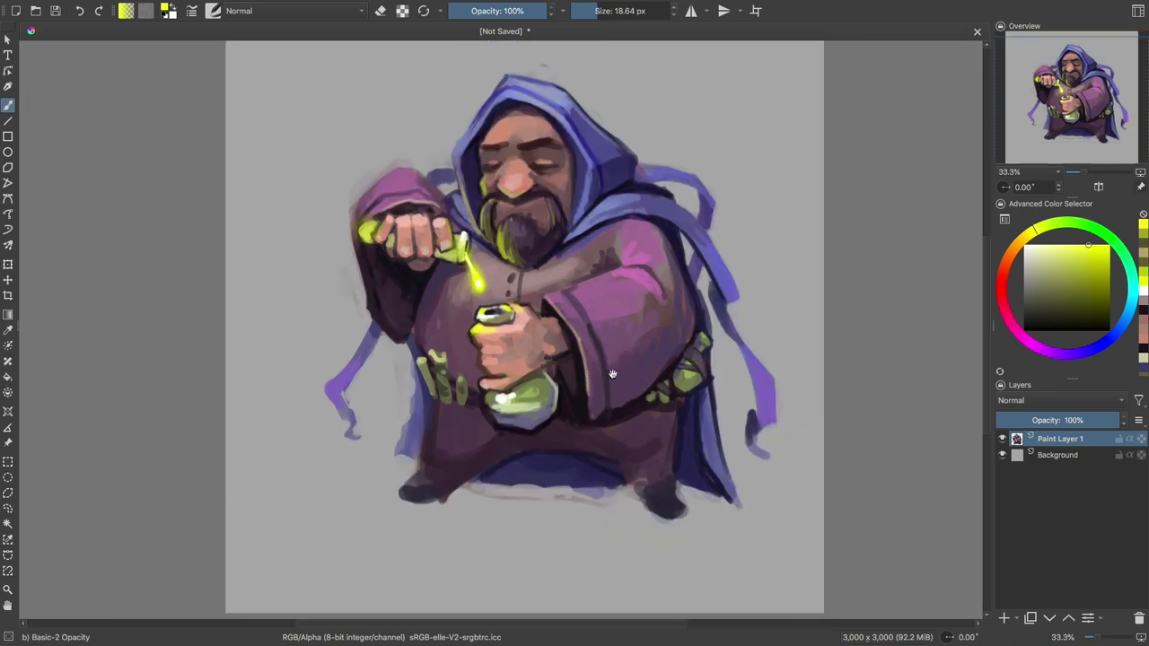
# - Zoom to 66.7% on the belt and outline the belt vials with dark magenta strokes
pyautogui.moveTo(566, 299)
pyautogui.mouseDown()
pyautogui.moveTo(719, 430)
pyautogui.moveTo(720, 373)
pyautogui.mouseUp()
pyautogui.keyDown('ctrl'); pyautogui.click(539, 377); pyautogui.keyUp('ctrl')
pyautogui.moveTo(516, 366)
pyautogui.mouseDown()
pyautogui.moveTo(494, 367)
pyautogui.moveTo(509, 337)
pyautogui.mouseUp()
pyautogui.moveTo(467, 380); pyautogui.dragTo(440, 332)
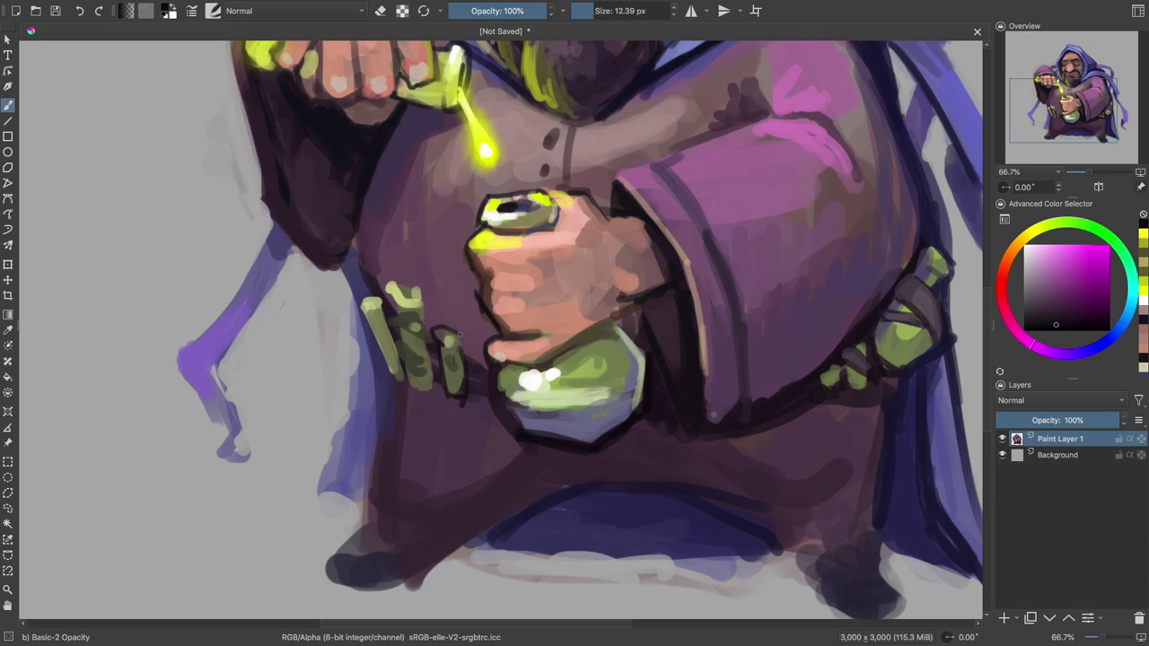
pyautogui.hotkey('ctrl', 'z')
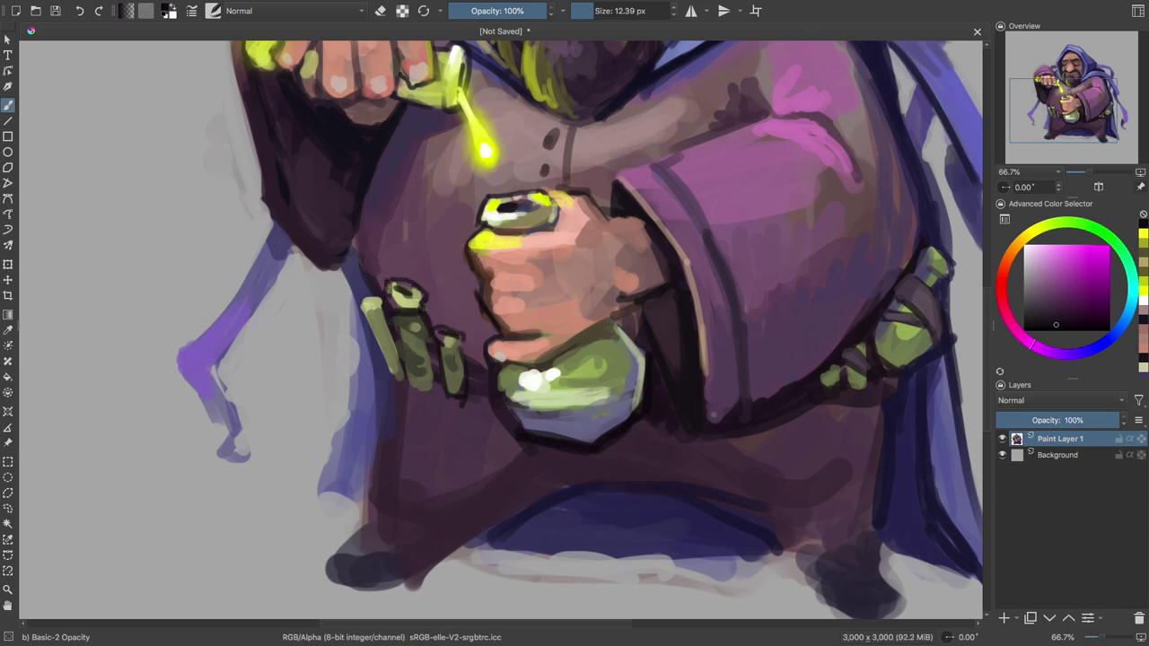
pyautogui.moveTo(429, 368); pyautogui.dragTo(414, 310)
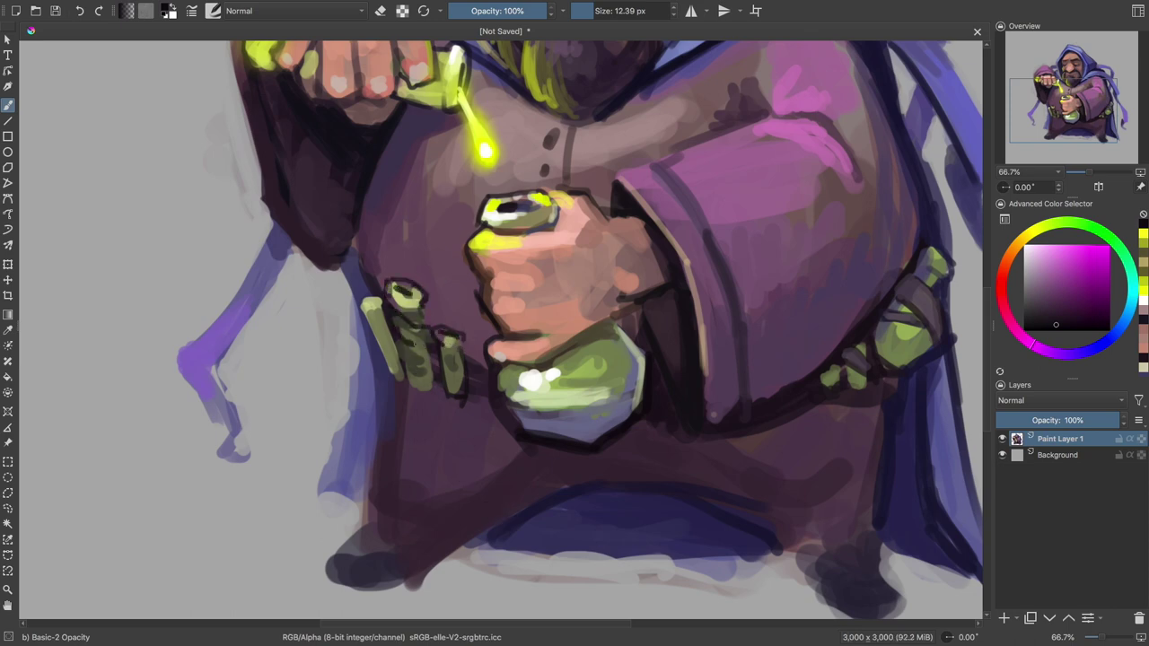
# - Highlight the left belt vial's top in yellow and dab green glow on the vial bottoms
pyautogui.keyDown('ctrl'); pyautogui.click(413, 334); pyautogui.keyUp('ctrl')
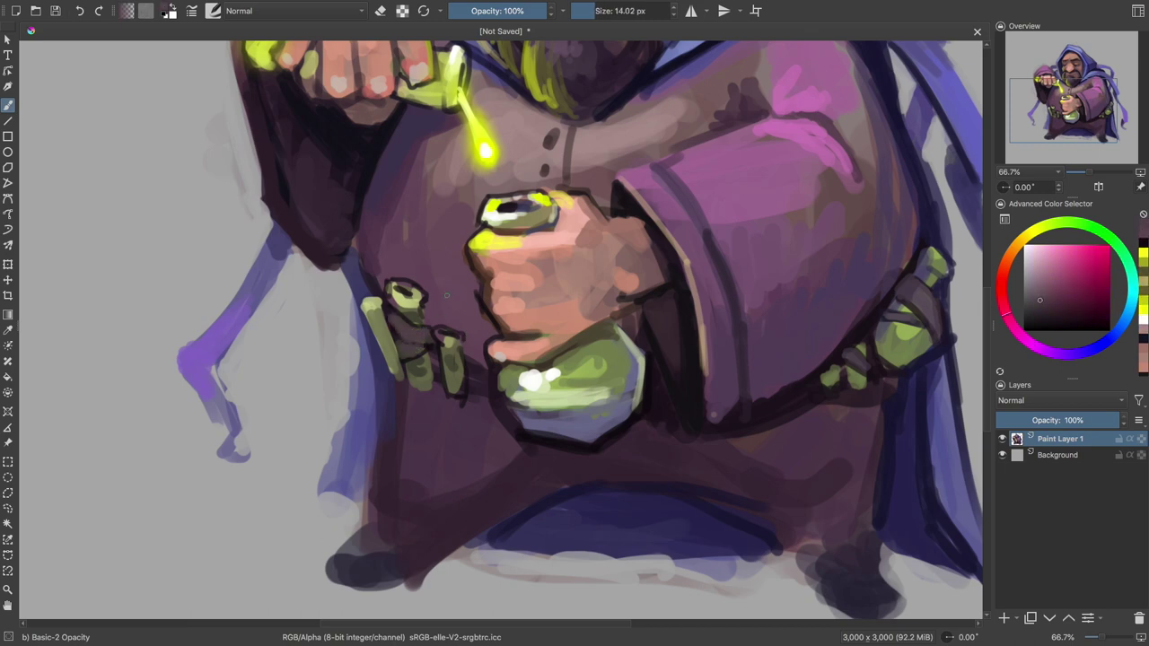
pyautogui.keyDown('ctrl'); pyautogui.click(479, 241); pyautogui.keyUp('ctrl')
pyautogui.moveTo(393, 285); pyautogui.dragTo(409, 292)
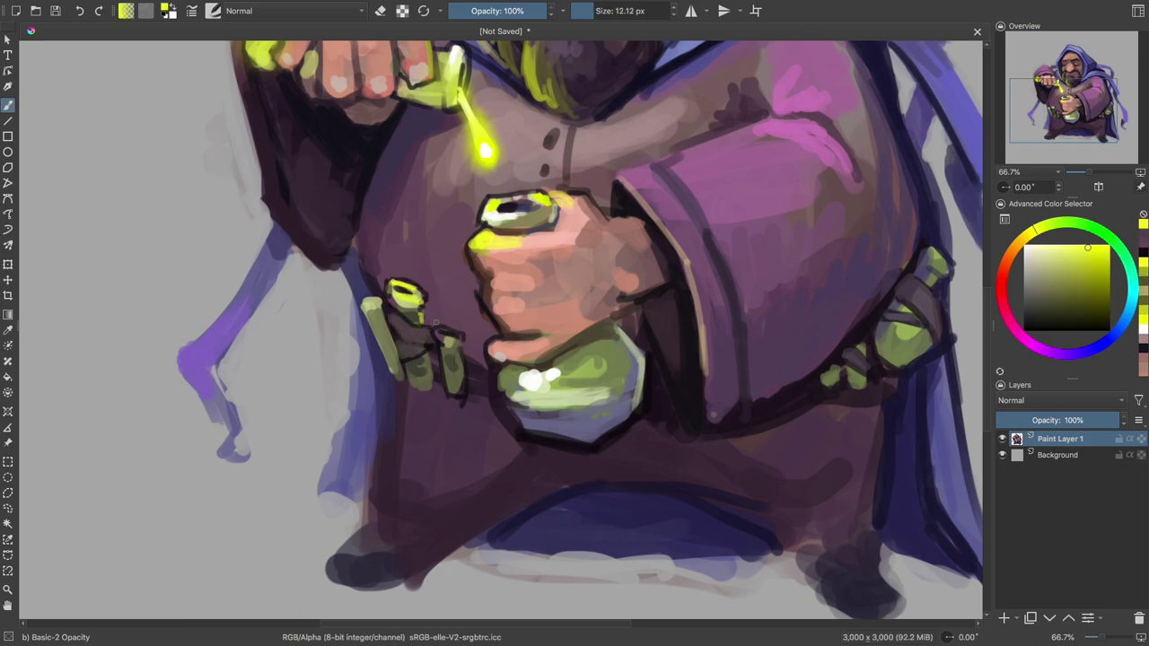
pyautogui.keyDown('ctrl'); pyautogui.click(406, 327); pyautogui.keyUp('ctrl')
pyautogui.click(417, 382)
pyautogui.click(455, 386)
pyautogui.press('[')
pyautogui.press('[')
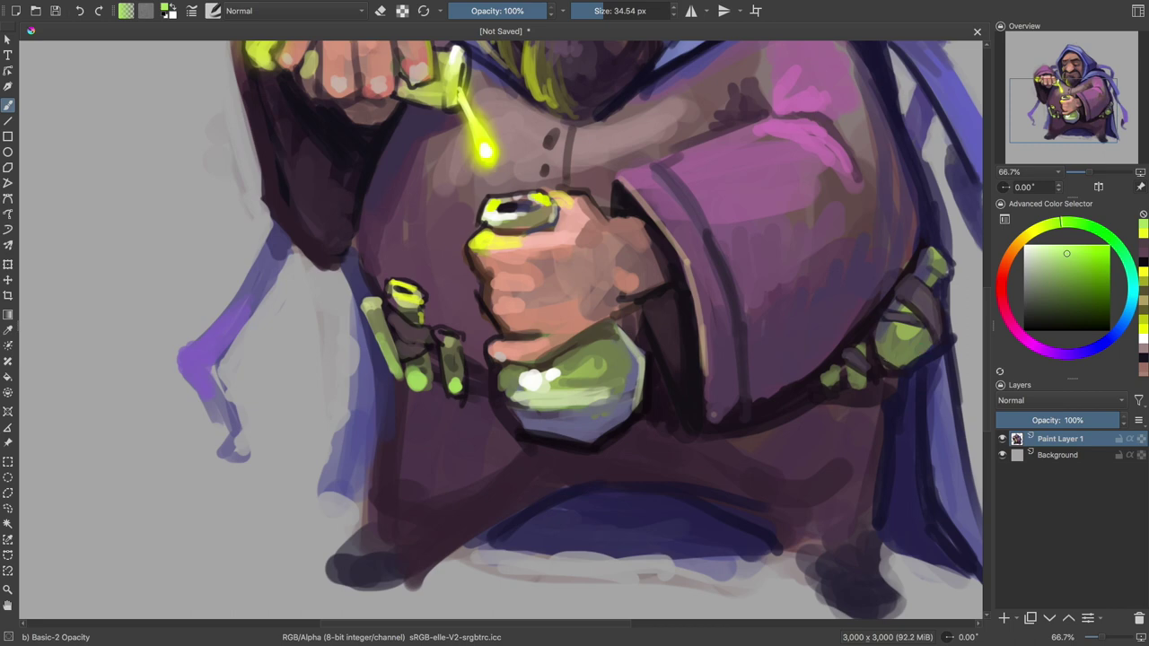
# - Sample dark purple and reddish-brown tones from the robe and hand
pyautogui.moveTo(441, 362); pyautogui.dragTo(385, 367)
pyautogui.keyDown('ctrl'); pyautogui.click(385, 367); pyautogui.keyUp('ctrl')
pyautogui.keyDown('ctrl'); pyautogui.click(398, 382); pyautogui.keyUp('ctrl')
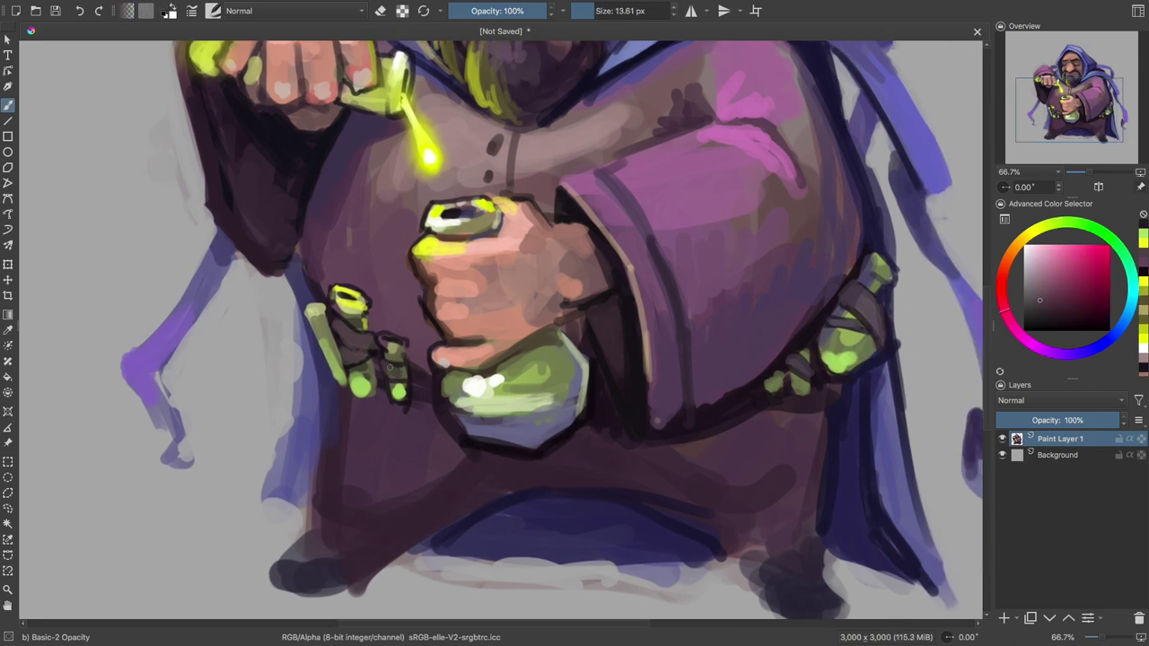
pyautogui.keyDown('ctrl'); pyautogui.click(377, 363); pyautogui.keyUp('ctrl')
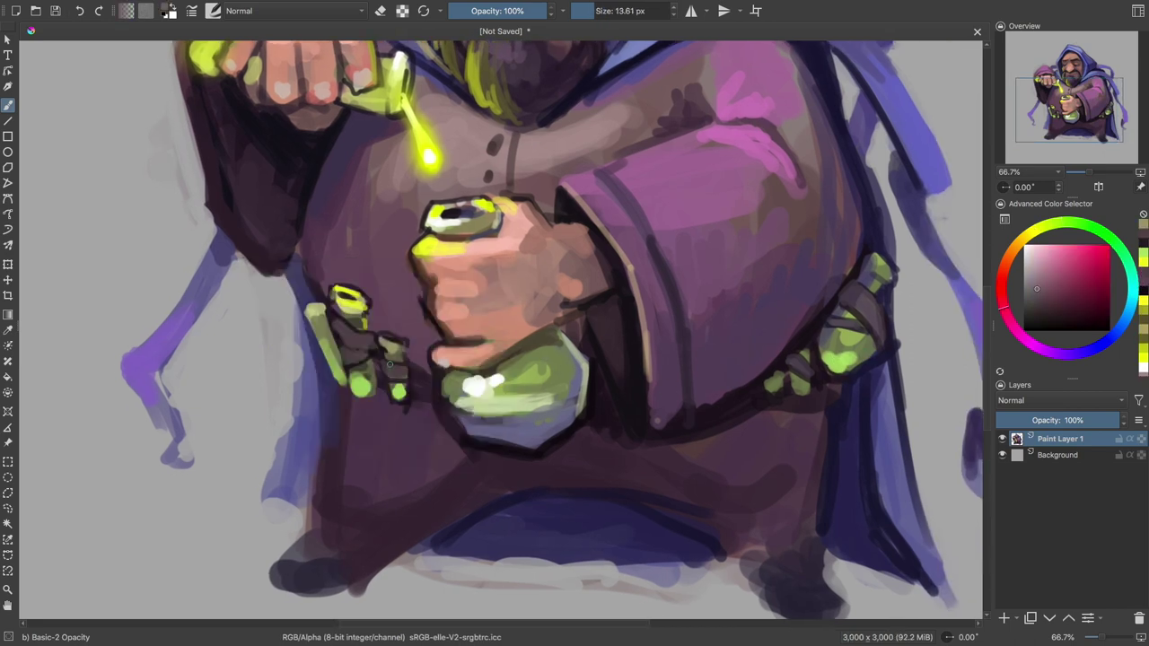
pyautogui.keyDown('ctrl'); pyautogui.click(360, 355); pyautogui.keyUp('ctrl')
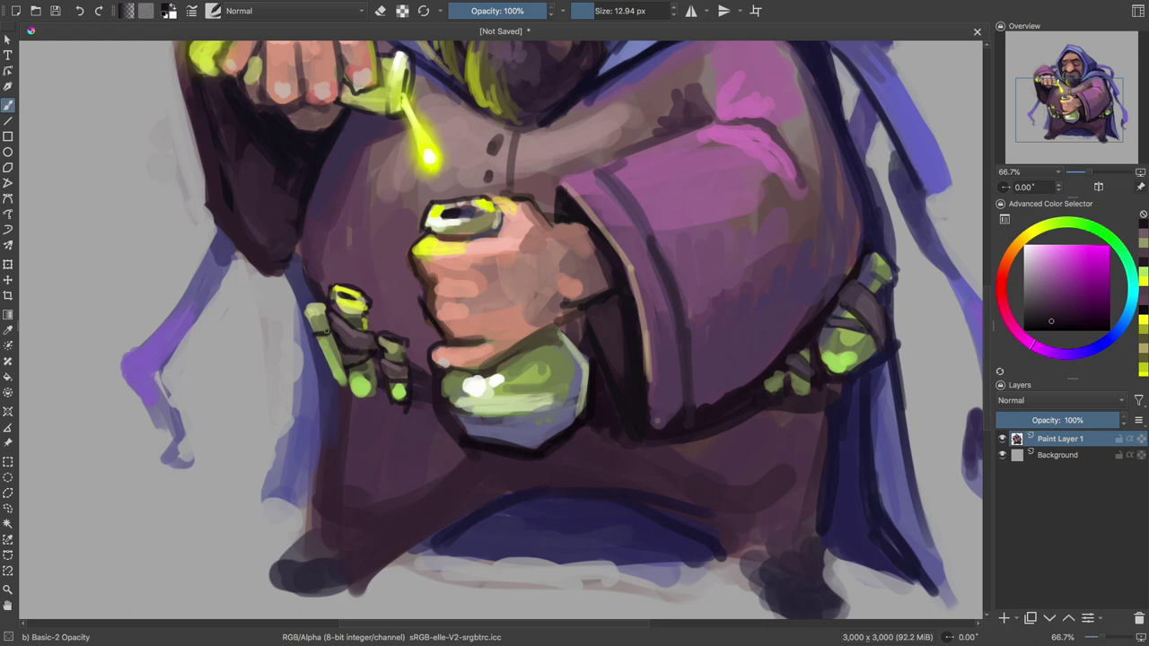
pyautogui.keyDown('ctrl'); pyautogui.click(400, 378); pyautogui.keyUp('ctrl')
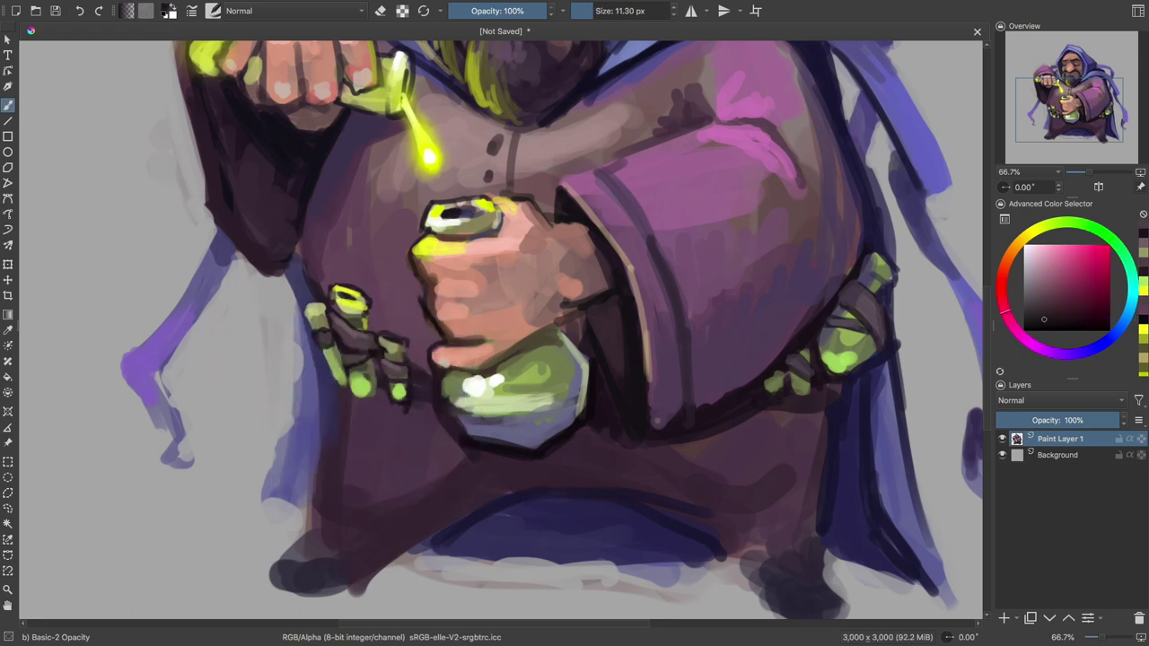
pyautogui.press('[')
pyautogui.press(']')
pyautogui.press(']')
# - Paint a light pinkish grey stroke on the hand and choose dark purple for the thumb
pyautogui.hotkey('shift', 'i')
pyautogui.click(323, 293)
pyautogui.moveTo(346, 292)
pyautogui.mouseDown()
pyautogui.moveTo(341, 263)
pyautogui.moveTo(360, 289)
pyautogui.mouseUp()
pyautogui.hotkey('shift', 'i')
pyautogui.click(341, 350)
pyautogui.press('[')
pyautogui.press('[')
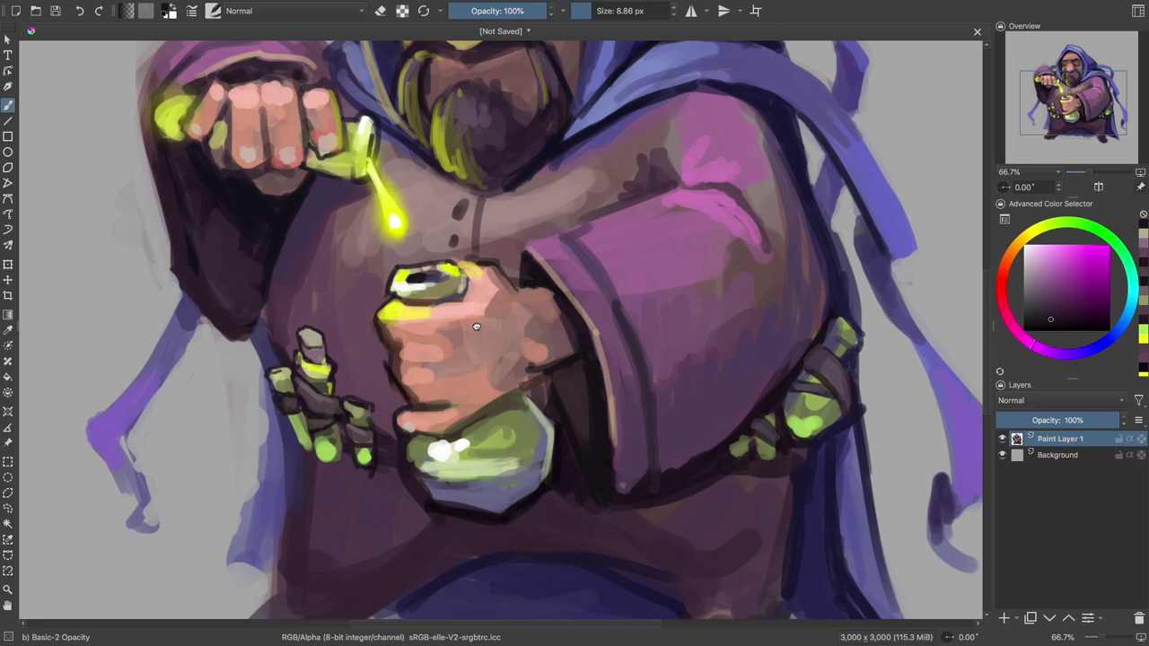
# - Add a short dark blue stroke along the robe edge, then switch to erasing
pyautogui.moveTo(878, 288); pyautogui.dragTo(735, 315)
pyautogui.press(']')
pyautogui.press(']')
pyautogui.keyDown('ctrl'); pyautogui.click(735, 314); pyautogui.keyUp('ctrl')
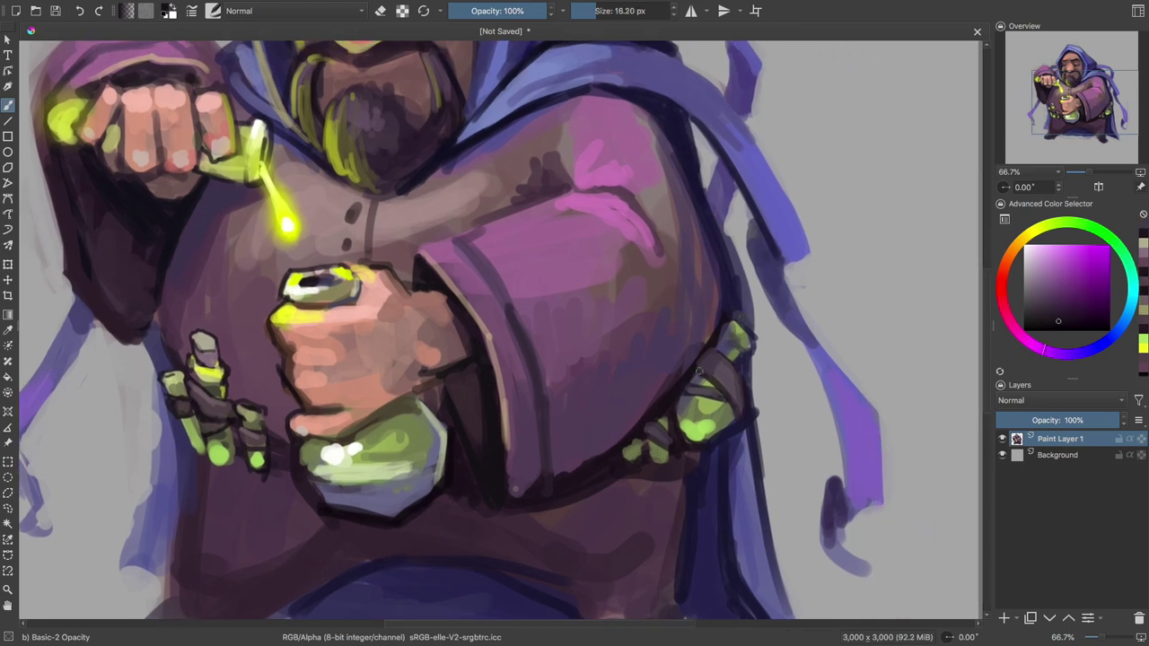
pyautogui.press('[')
pyautogui.moveTo(739, 353)
pyautogui.mouseDown()
pyautogui.moveTo(718, 296)
pyautogui.moveTo(658, 332)
pyautogui.mouseUp()
pyautogui.keyDown('ctrl'); pyautogui.click(703, 453); pyautogui.keyUp('ctrl')
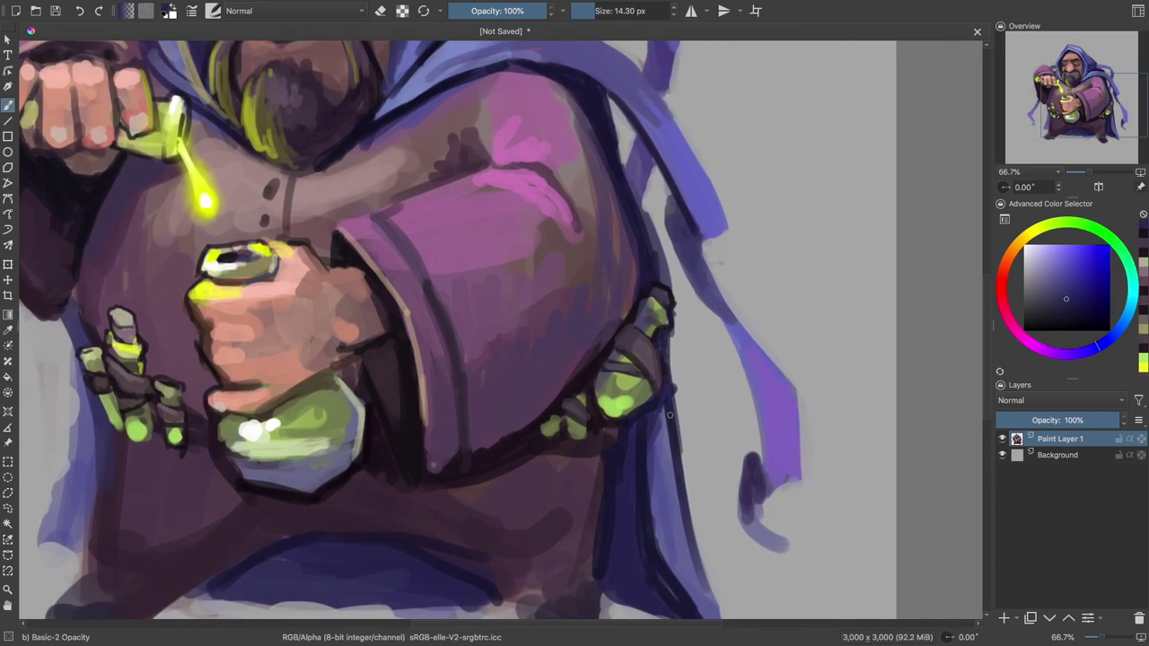
pyautogui.moveTo(659, 408); pyautogui.dragTo(646, 489)
pyautogui.press('e')
pyautogui.scroll(-2, 681, 384)
pyautogui.scroll(-2, 682, 384)
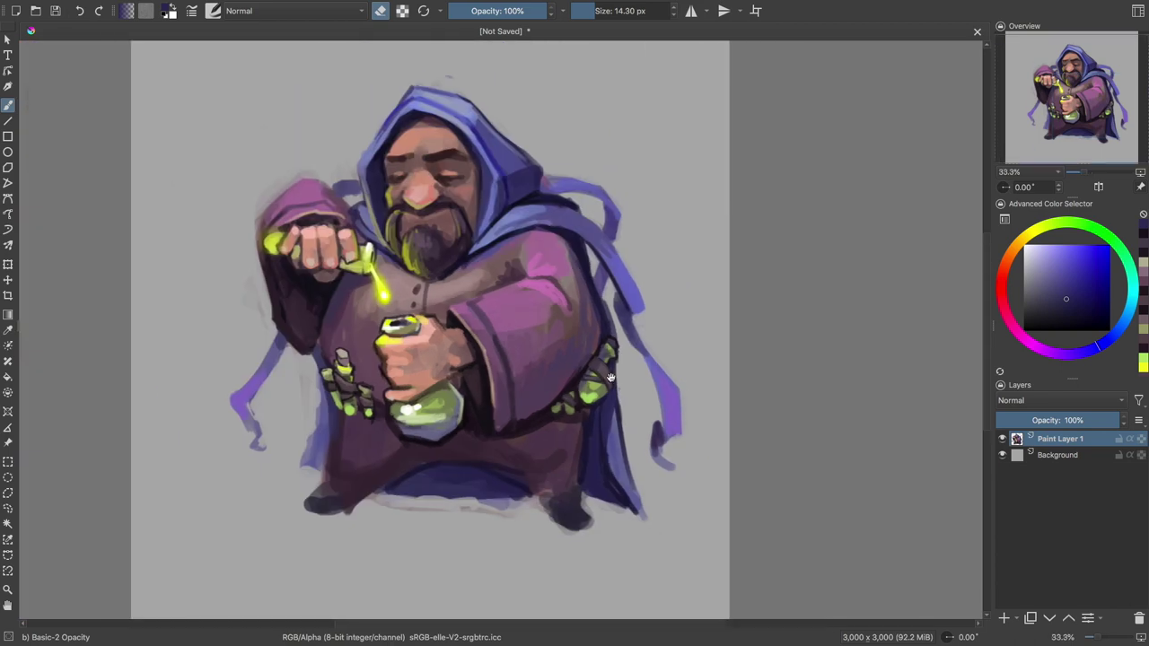
# - Shade the lower robe darker with a magenta colour from the quick colour chooser
pyautogui.scroll(2, 669, 395)
pyautogui.moveTo(665, 401); pyautogui.dragTo(751, 326)
pyautogui.press('e')
pyautogui.hotkey('shift', 'i')
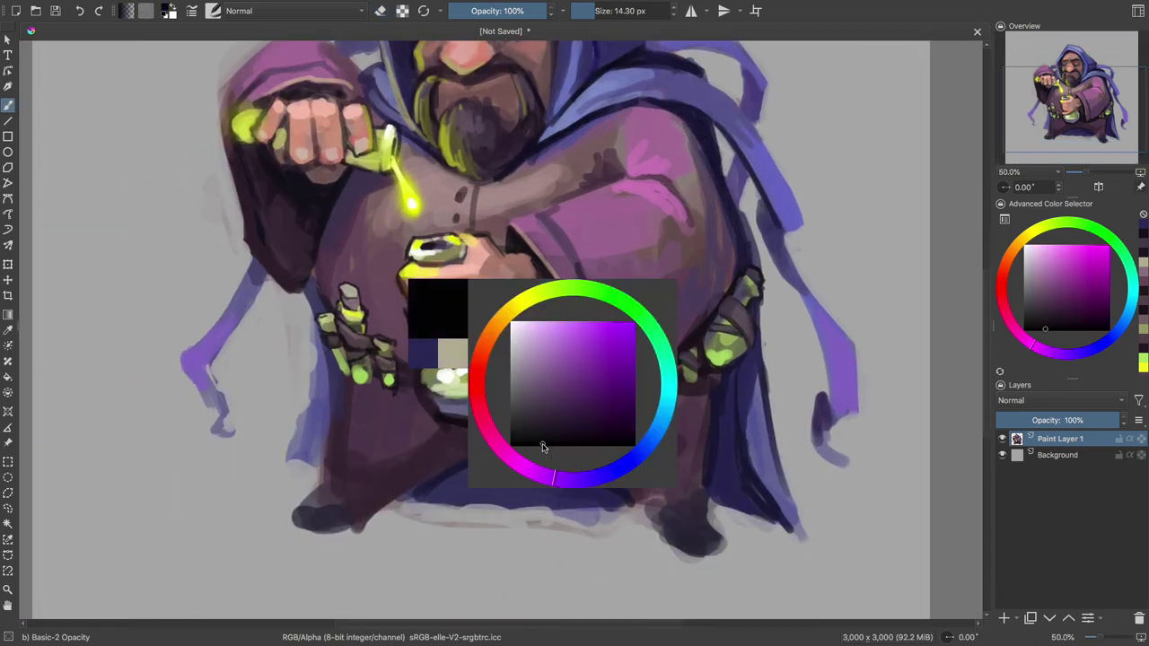
pyautogui.click(515, 329)
pyautogui.moveTo(516, 413)
pyautogui.mouseDown()
pyautogui.moveTo(574, 447)
pyautogui.moveTo(594, 433)
pyautogui.moveTo(673, 431)
pyautogui.mouseUp()
# - With a smaller brush, add more dark shading across the lower and lower-right robe
pyautogui.press('[')
pyautogui.press('[')
pyautogui.moveTo(610, 474)
pyautogui.mouseDown()
pyautogui.moveTo(653, 494)
pyautogui.moveTo(718, 445)
pyautogui.mouseUp()
pyautogui.moveTo(664, 503); pyautogui.dragTo(704, 382)
pyautogui.scroll(-1, 561, 458)
# - Shade the lower robe below the right hand in dark violet
pyautogui.hotkey('shift', 'i')
pyautogui.click(618, 478)
pyautogui.press(']')
pyautogui.press(']')
pyautogui.press(']')
pyautogui.press('[')
pyautogui.moveTo(618, 387); pyautogui.dragTo(622, 424)
pyautogui.press('[')
pyautogui.press('[')
pyautogui.keyDown('ctrl'); pyautogui.click(485, 456); pyautogui.keyUp('ctrl')
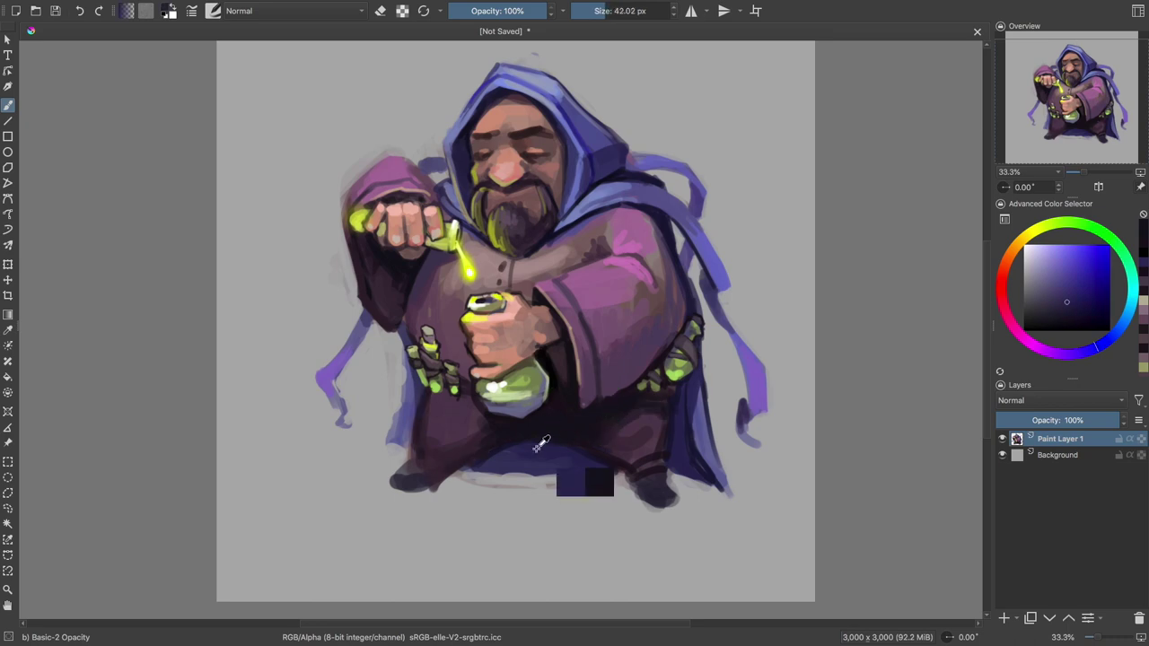
pyautogui.scroll(1, 643, 433)
# - Shade around the lower-left robe and foot with a sampled dark blue-violet
pyautogui.moveTo(539, 404); pyautogui.dragTo(479, 371)
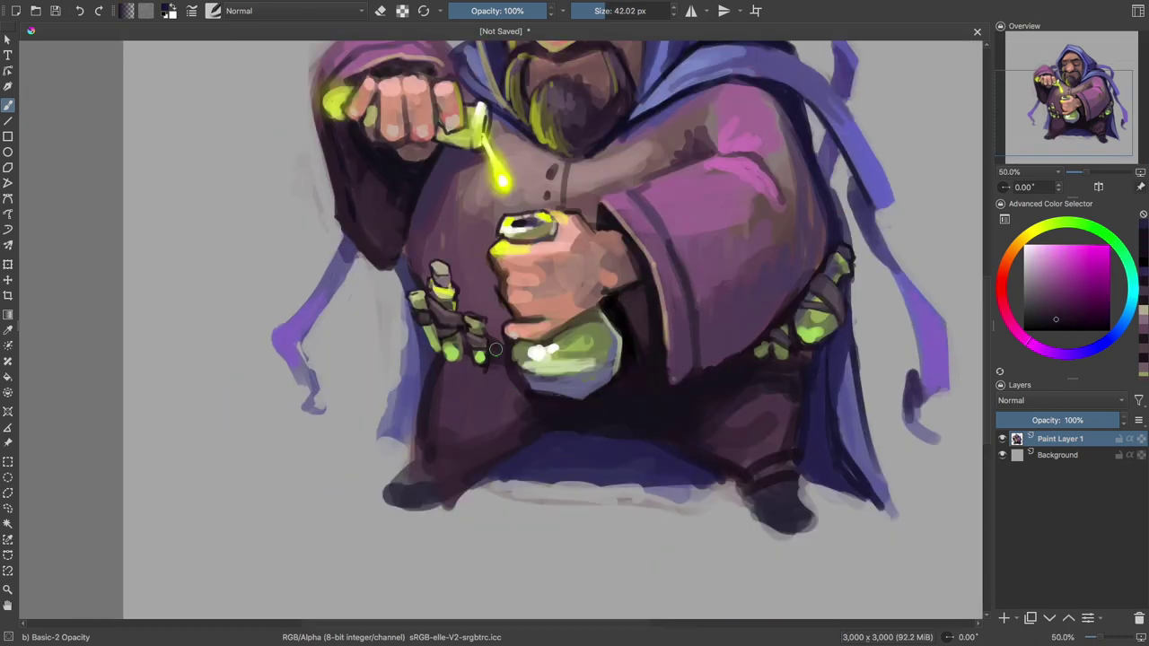
pyautogui.press('[')
pyautogui.press('[')
pyautogui.press('[')
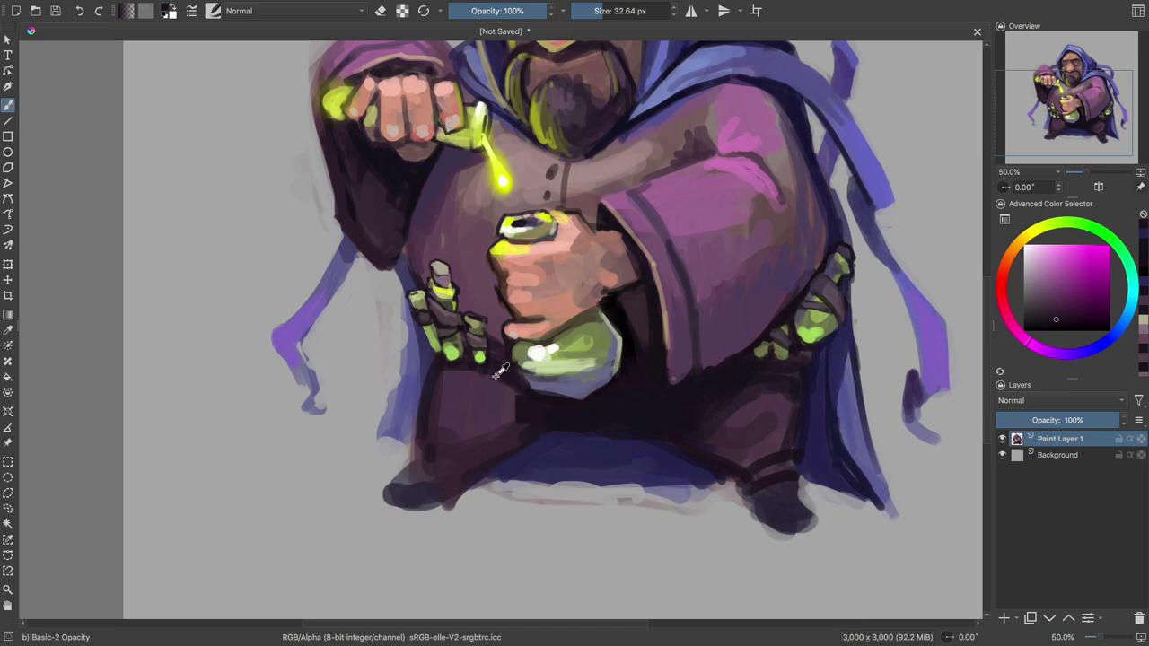
pyautogui.press(']')
pyautogui.keyDown('ctrl'); pyautogui.click(592, 459); pyautogui.keyUp('ctrl')
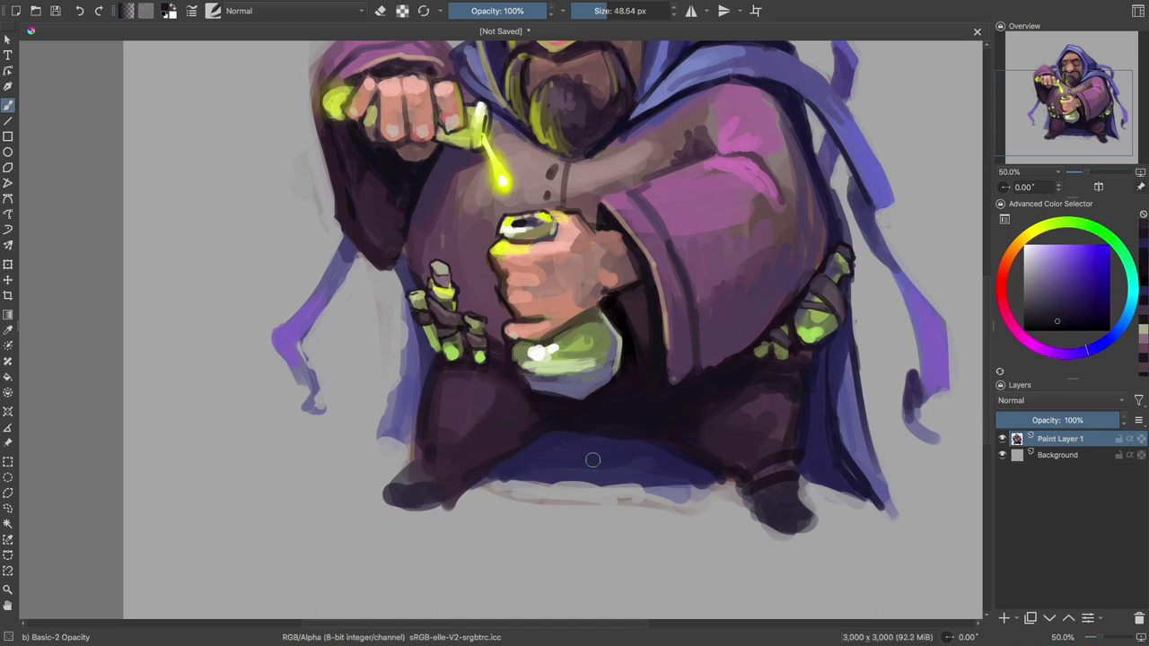
pyautogui.moveTo(443, 464)
pyautogui.mouseDown()
pyautogui.moveTo(411, 440)
pyautogui.moveTo(406, 481)
pyautogui.mouseUp()
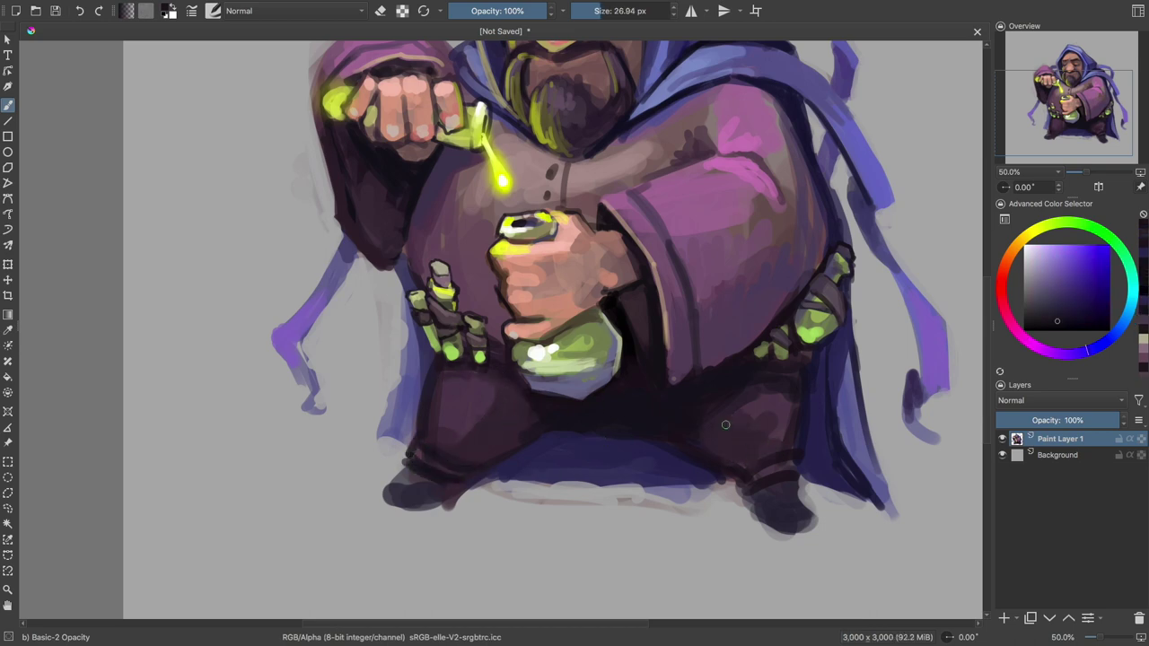
pyautogui.keyDown('ctrl'); pyautogui.click(797, 465); pyautogui.keyUp('ctrl')
# - Erase the stray light strokes beneath the hem and beside the right foot
pyautogui.press('e')
pyautogui.moveTo(492, 499); pyautogui.dragTo(703, 499)
pyautogui.moveTo(495, 500); pyautogui.dragTo(384, 529)
pyautogui.moveTo(777, 539); pyautogui.dragTo(738, 526)
pyautogui.moveTo(957, 260); pyautogui.dragTo(832, 237)
# - Sample a dark purple from the painting and move the view up to the face
pyautogui.press('e')
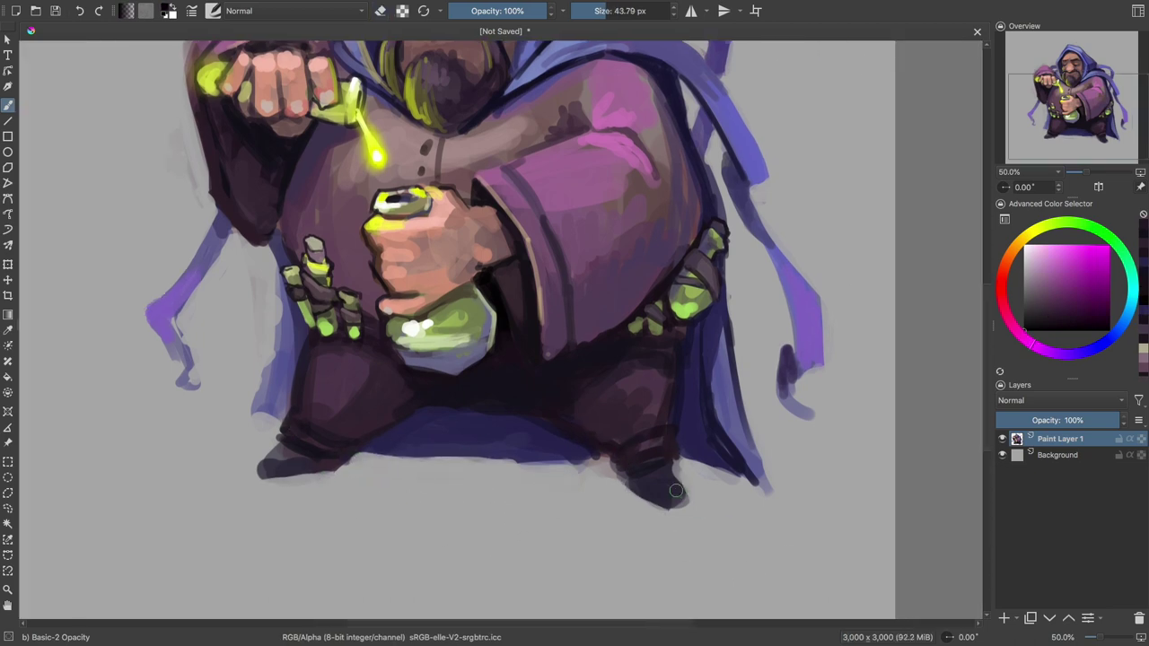
pyautogui.moveTo(547, 339); pyautogui.dragTo(573, 404)
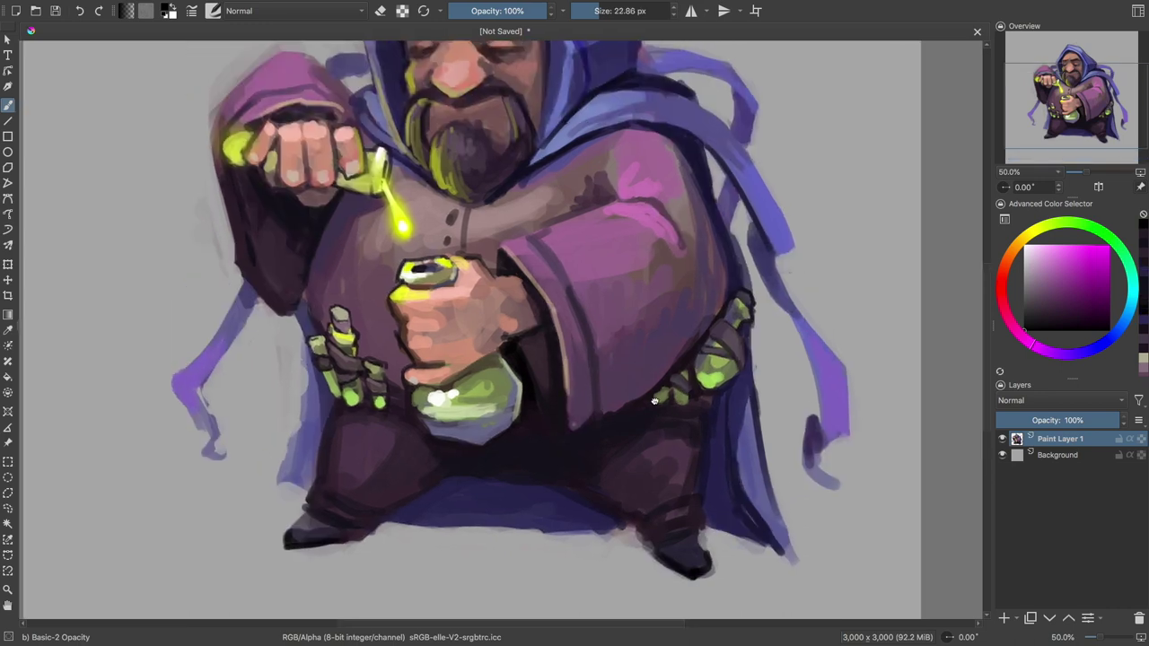
pyautogui.keyDown('ctrl'); pyautogui.click(574, 404); pyautogui.keyUp('ctrl')
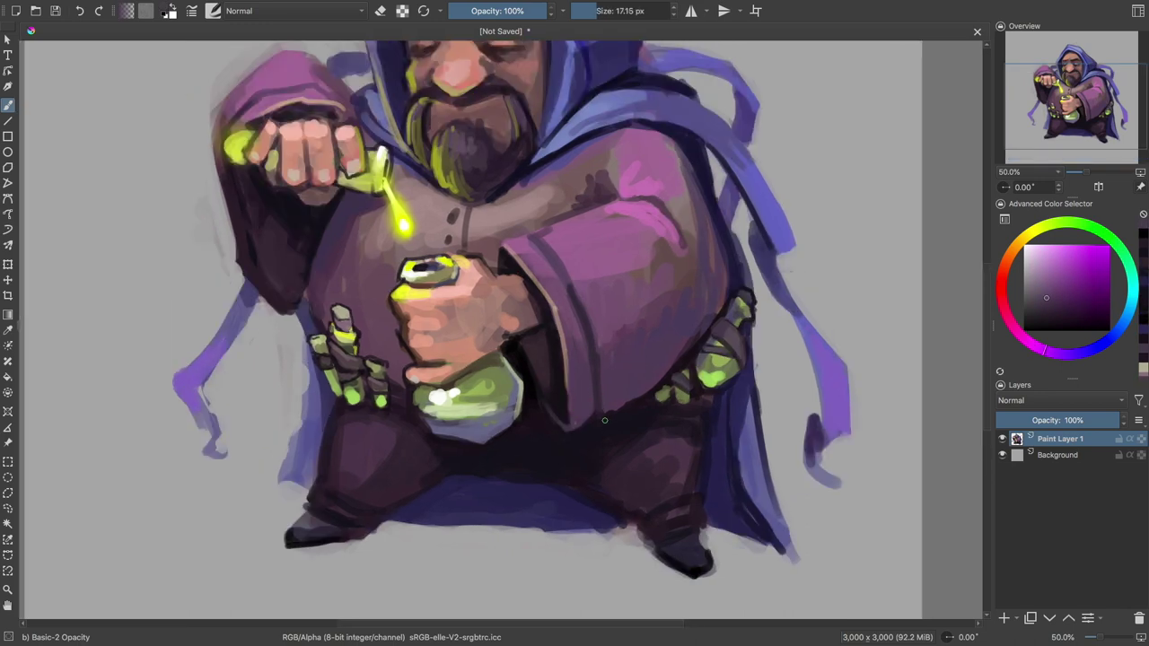
pyautogui.moveTo(604, 420); pyautogui.dragTo(636, 506)
pyautogui.press('e')
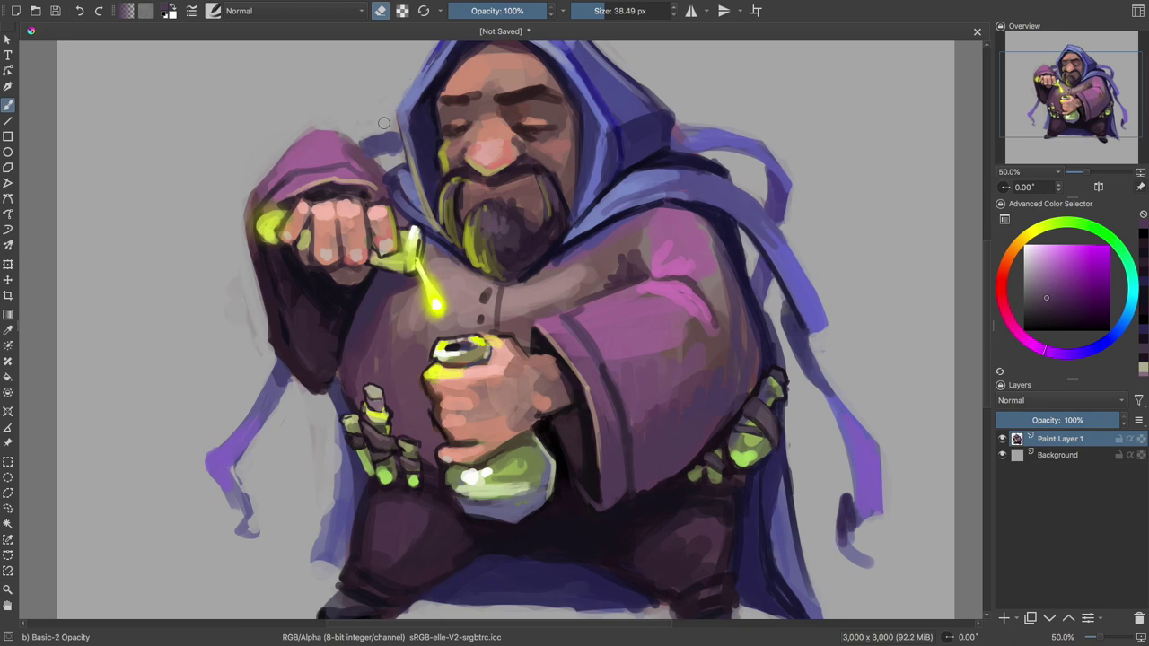
pyautogui.moveTo(583, 141); pyautogui.dragTo(573, 121)
# - Dab yellow droplets from the glowing potion beneath the pouring stream
pyautogui.press('e')
pyautogui.keyDown('ctrl'); pyautogui.click(467, 319); pyautogui.keyUp('ctrl')
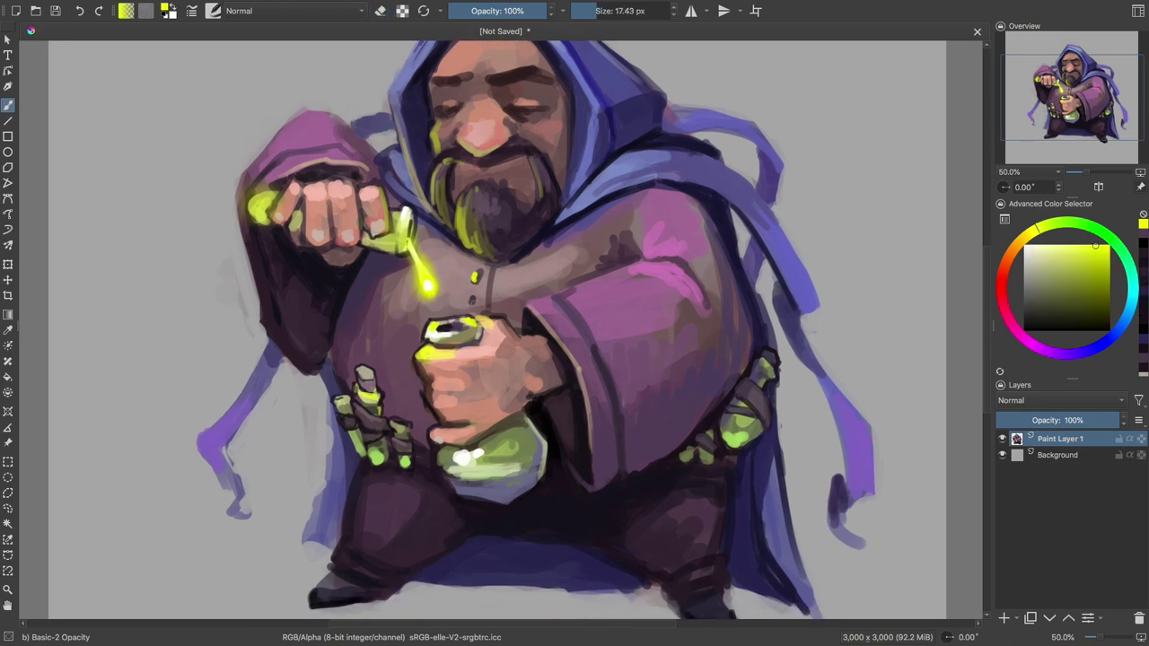
pyautogui.moveTo(466, 319); pyautogui.dragTo(458, 276)
pyautogui.scroll(3, 493, 330)
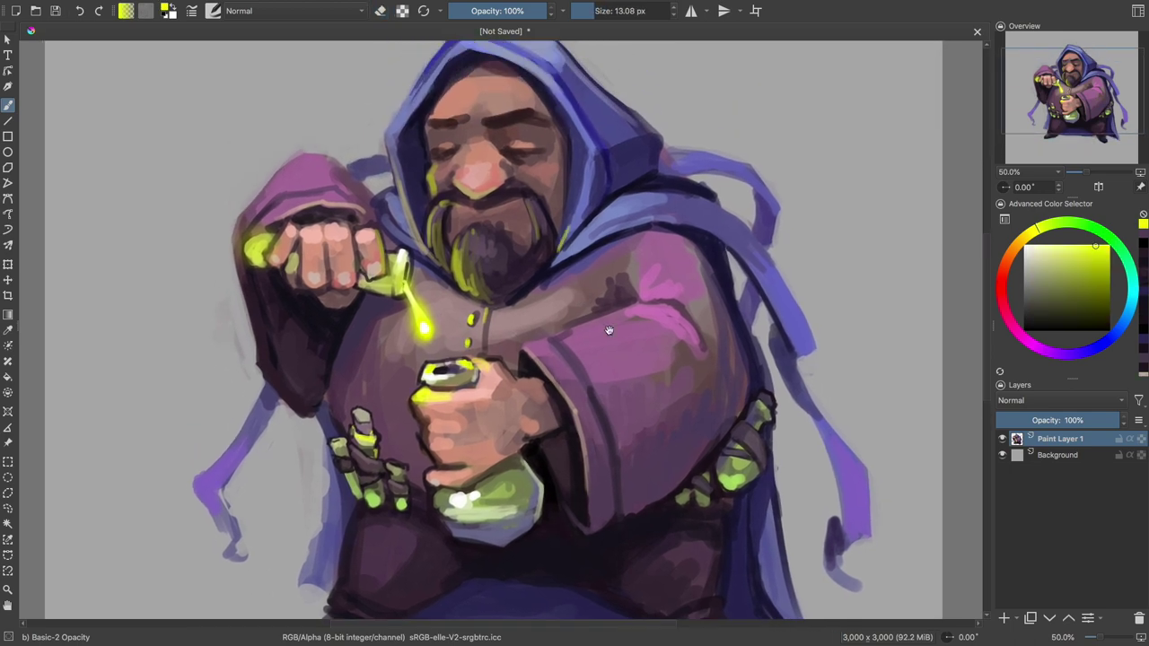
pyautogui.moveTo(560, 336); pyautogui.dragTo(576, 352)
# - Sample a duller yellow-green, dark reddish brown from the face, and dark blue-purple from the hood
pyautogui.keyDown('ctrl'); pyautogui.click(590, 242); pyautogui.keyUp('ctrl')
pyautogui.moveTo(628, 316); pyautogui.dragTo(623, 352)
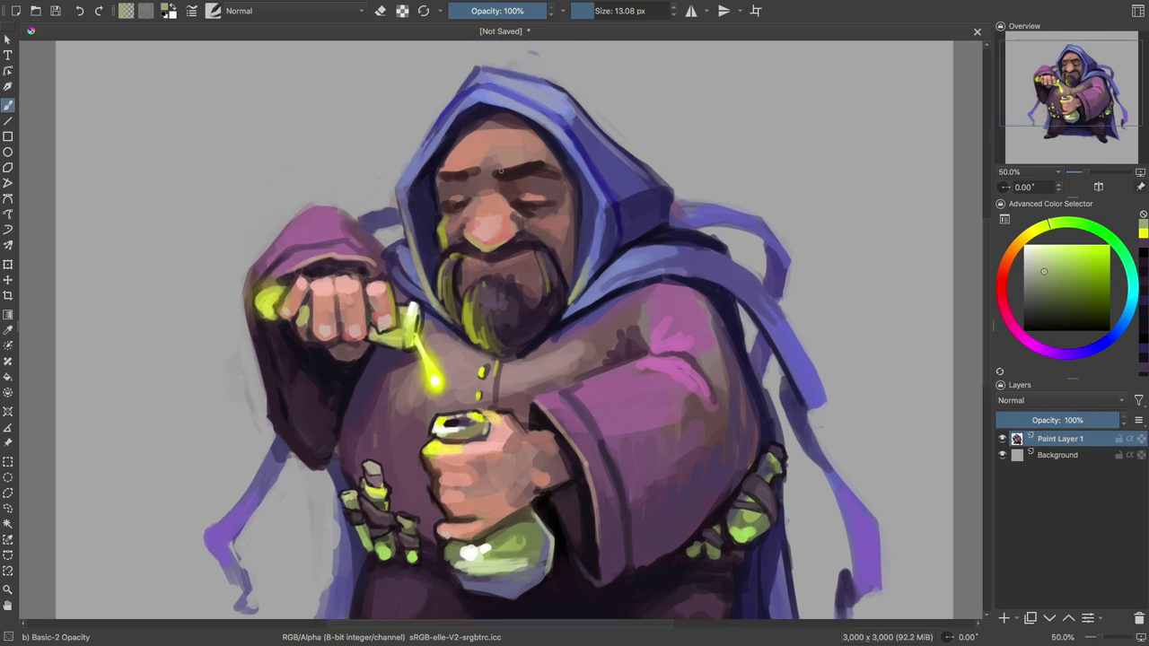
pyautogui.keyDown('ctrl'); pyautogui.click(508, 182); pyautogui.keyUp('ctrl')
pyautogui.keyDown('ctrl'); pyautogui.click(511, 170); pyautogui.keyUp('ctrl')
pyautogui.keyDown('ctrl'); pyautogui.click(463, 168); pyautogui.keyUp('ctrl')
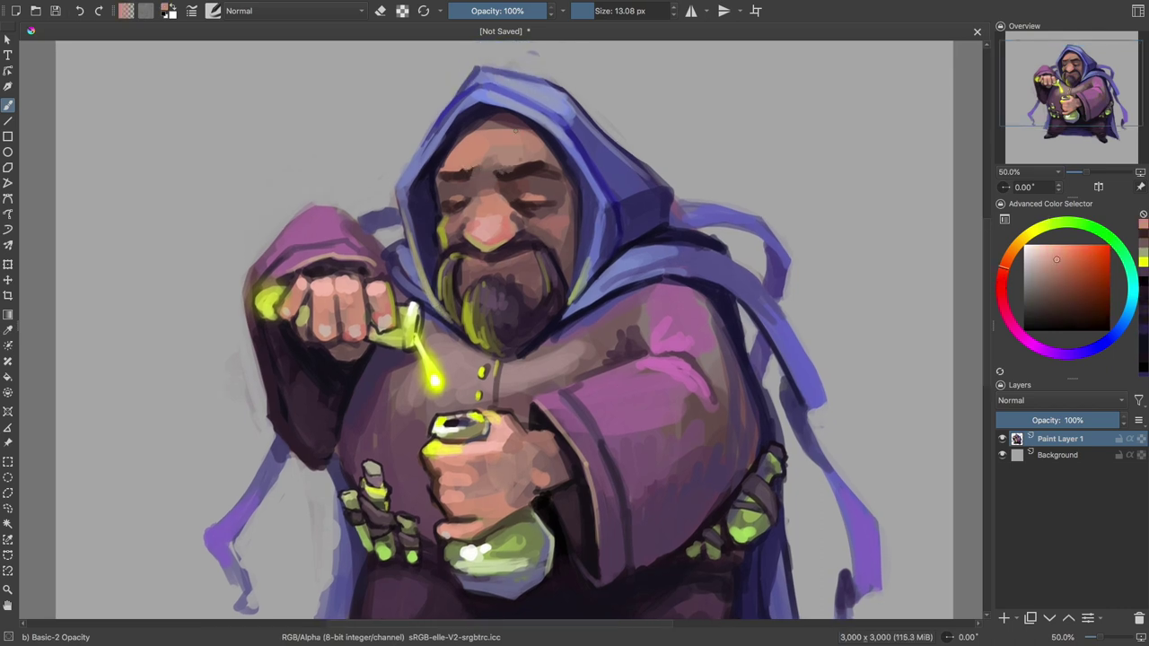
pyautogui.keyDown('ctrl'); pyautogui.click(590, 371); pyautogui.keyUp('ctrl')
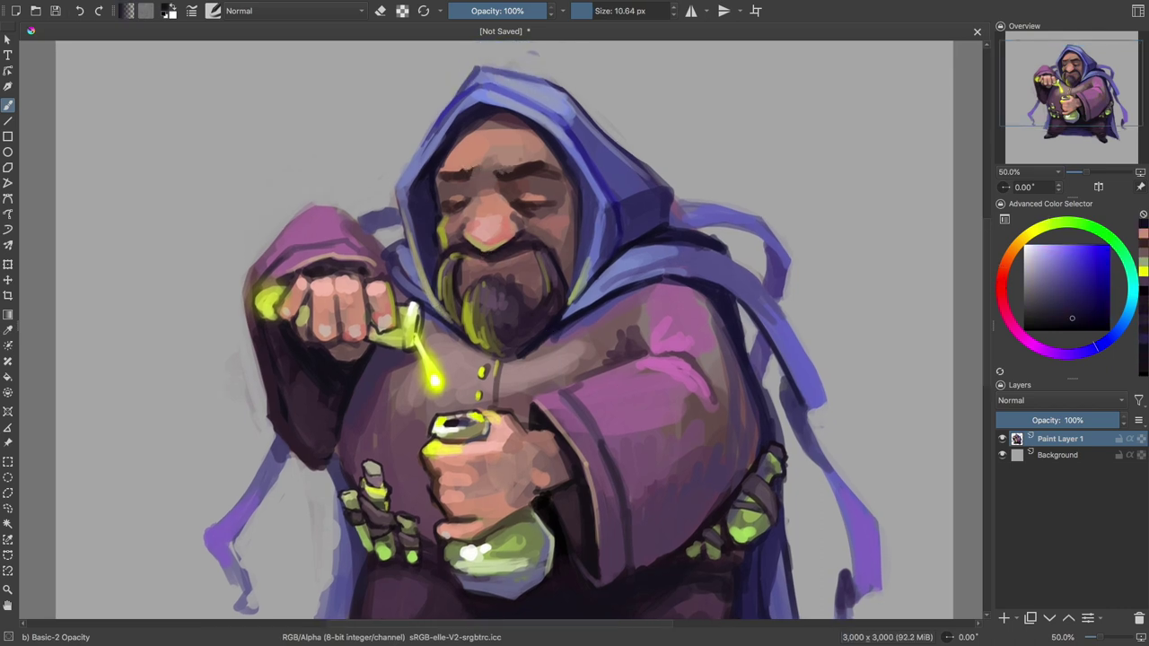
# - Sample several skin tones from the face, then pick a yellow-green glow colour
pyautogui.keyDown('ctrl'); pyautogui.click(517, 237); pyautogui.keyUp('ctrl')
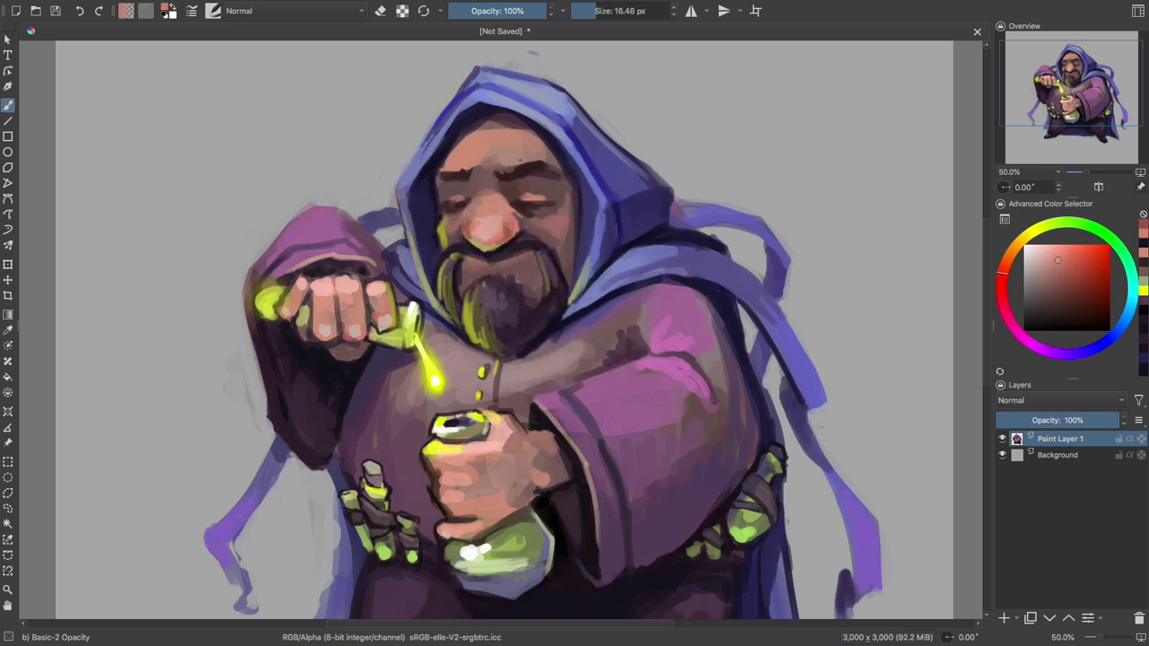
pyautogui.keyDown('ctrl'); pyautogui.click(531, 238); pyautogui.keyUp('ctrl')
pyautogui.keyDown('ctrl'); pyautogui.click(516, 217); pyautogui.keyUp('ctrl')
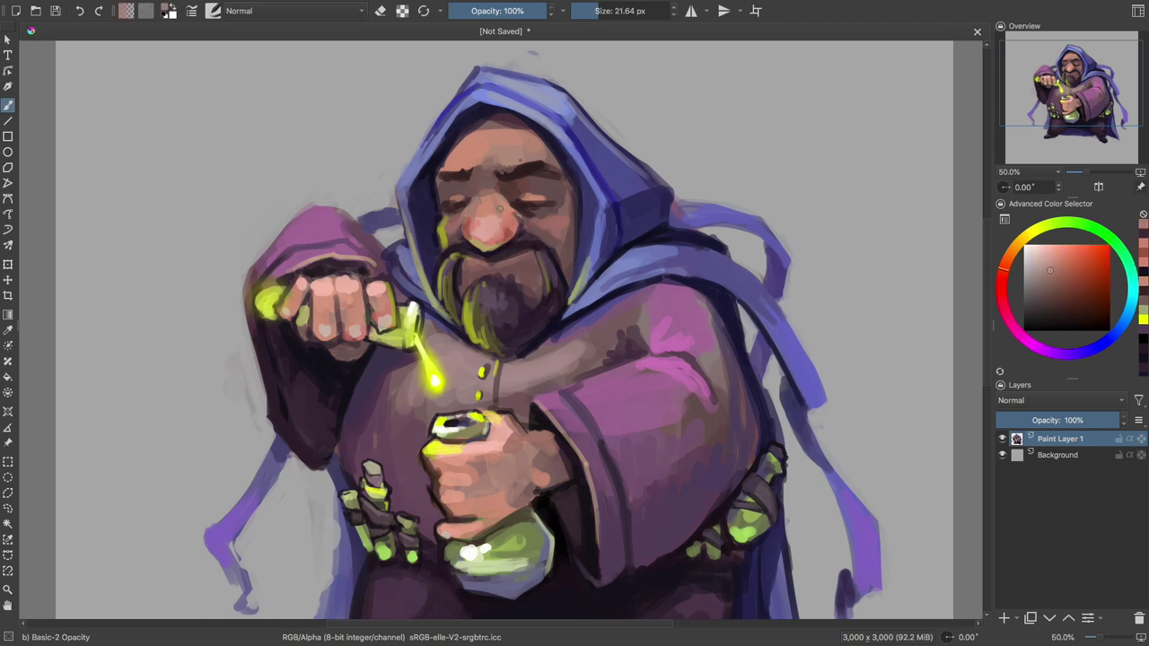
pyautogui.keyDown('ctrl'); pyautogui.click(528, 219); pyautogui.keyUp('ctrl')
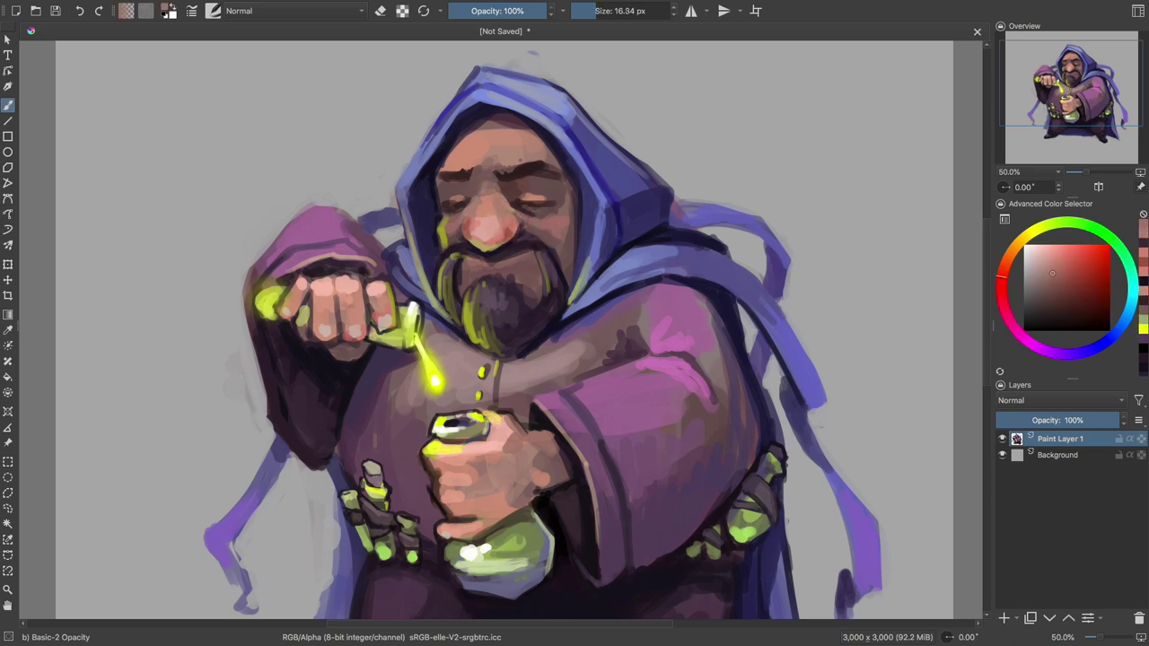
pyautogui.keyDown('ctrl'); pyautogui.click(492, 216); pyautogui.keyUp('ctrl')
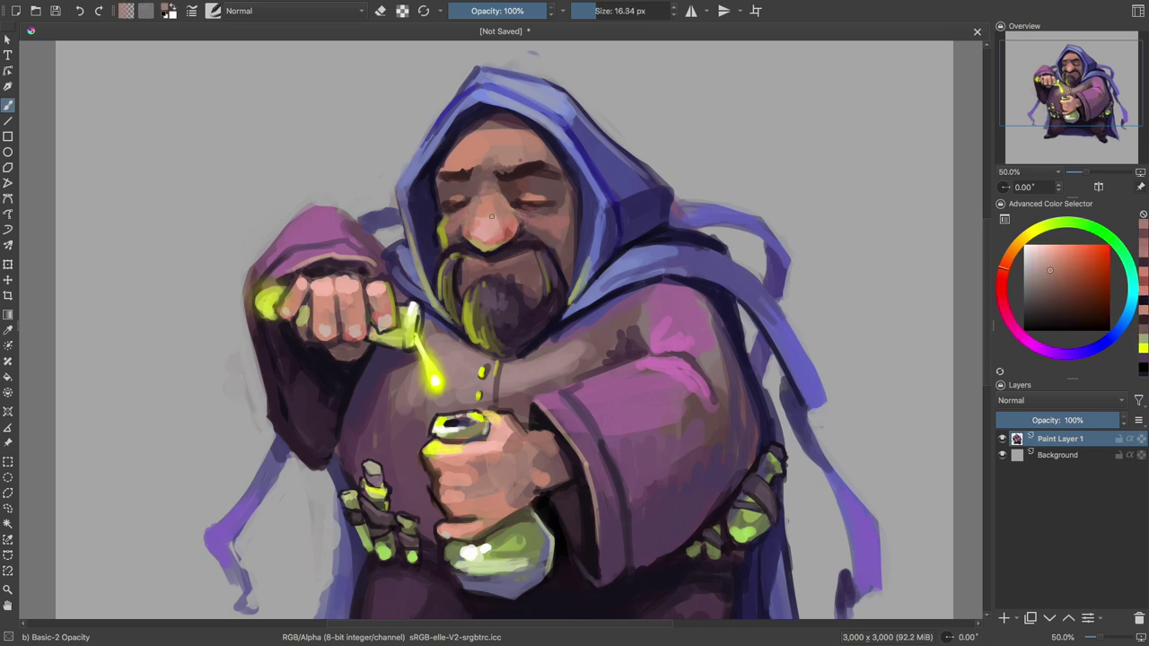
pyautogui.keyDown('ctrl'); pyautogui.click(481, 370); pyautogui.keyUp('ctrl')
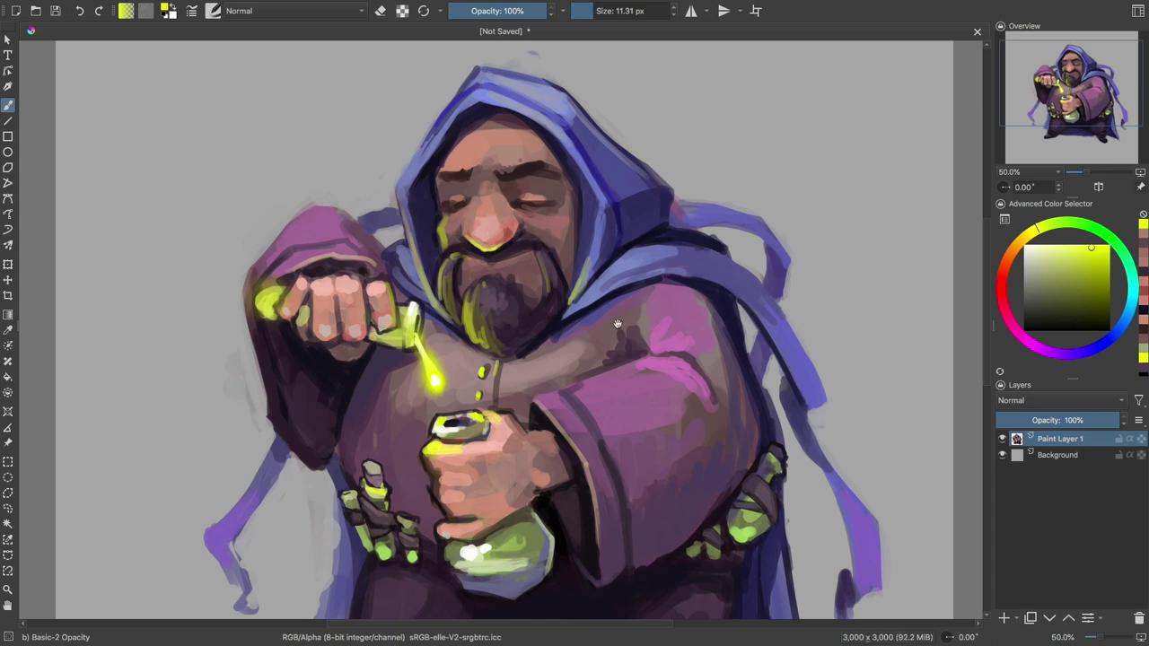
# - Zoom and pan across the body, sampling dark magenta robe and olive colours
pyautogui.scroll(-1, 482, 370)
pyautogui.scroll(-2, 392, 348)
pyautogui.scroll(3, 391, 349)
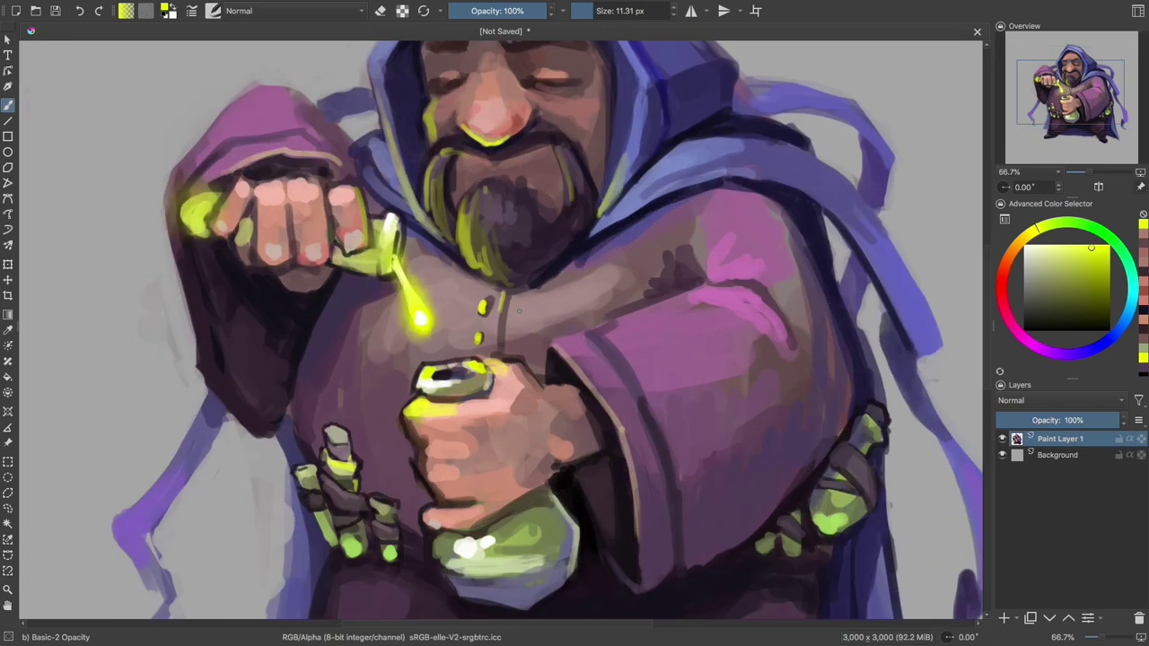
pyautogui.moveTo(392, 349)
pyautogui.mouseDown()
pyautogui.moveTo(423, 295)
pyautogui.moveTo(418, 312)
pyautogui.mouseUp()
pyautogui.keyDown('ctrl'); pyautogui.click(423, 294); pyautogui.keyUp('ctrl')
pyautogui.keyDown('ctrl'); pyautogui.click(530, 296); pyautogui.keyUp('ctrl')
# - Pick a pale colour from the quick palette, then sample the robe's dark magenta
pyautogui.hotkey('shift', 'i')
pyautogui.click(459, 252)
pyautogui.moveTo(584, 363); pyautogui.dragTo(586, 308)
pyautogui.keyDown('ctrl'); pyautogui.click(592, 316); pyautogui.keyUp('ctrl')
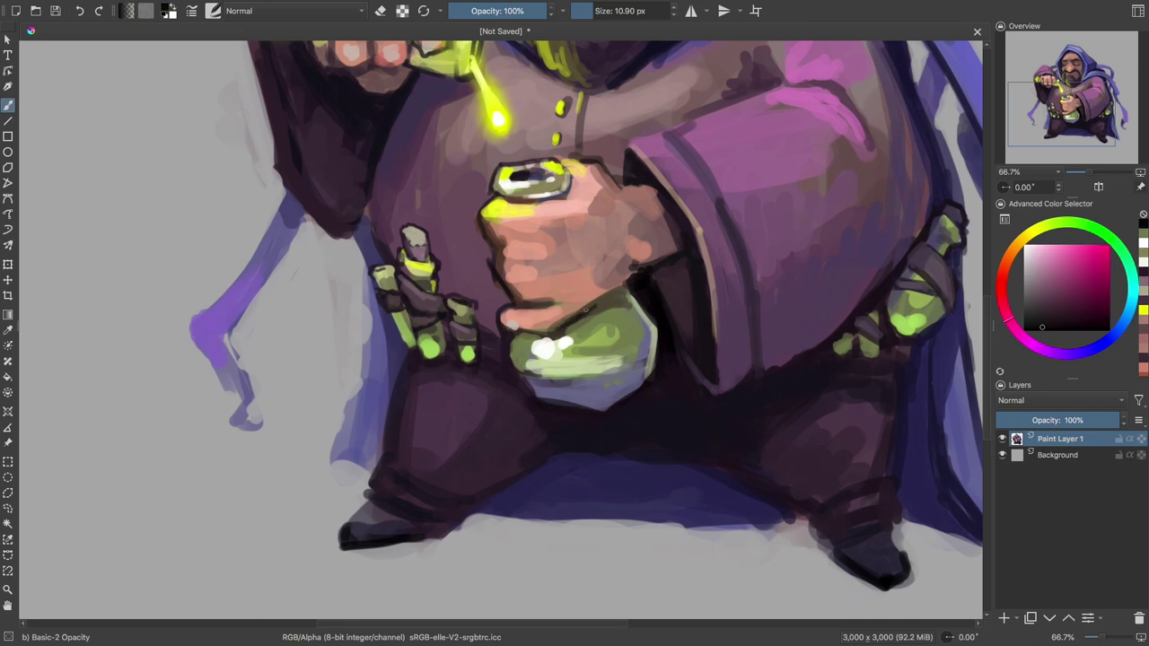
# - Choose a bright yellow and tune its brightness and saturation
pyautogui.scroll(-2, 620, 289)
pyautogui.scroll(-2, 620, 289)
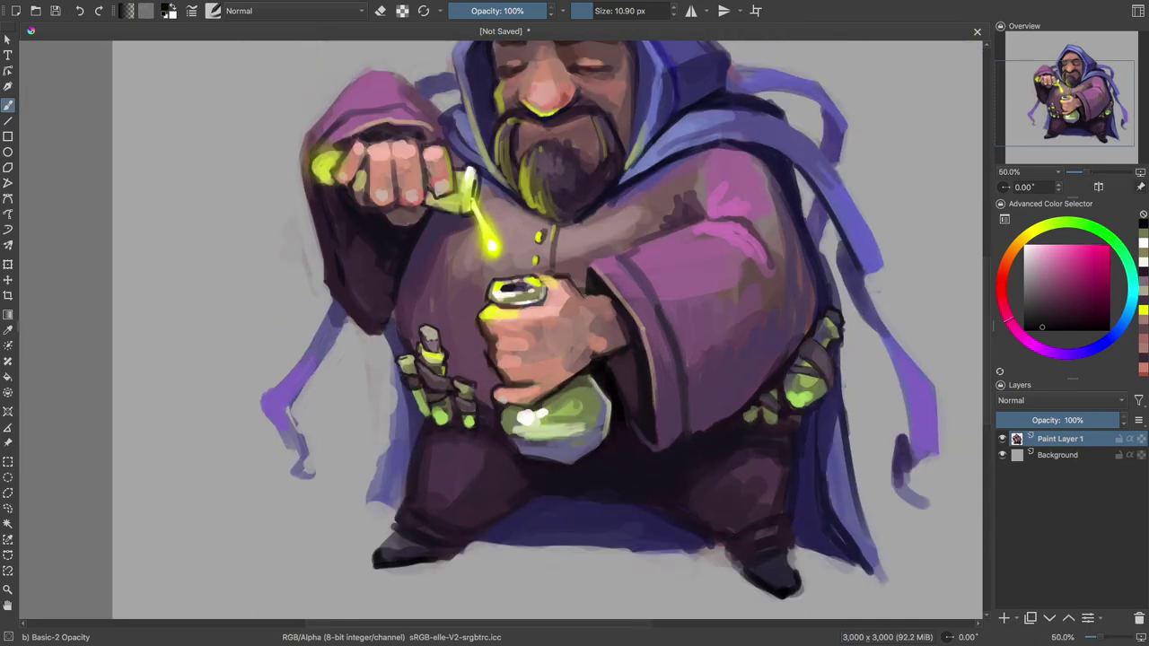
pyautogui.click(1043, 257)
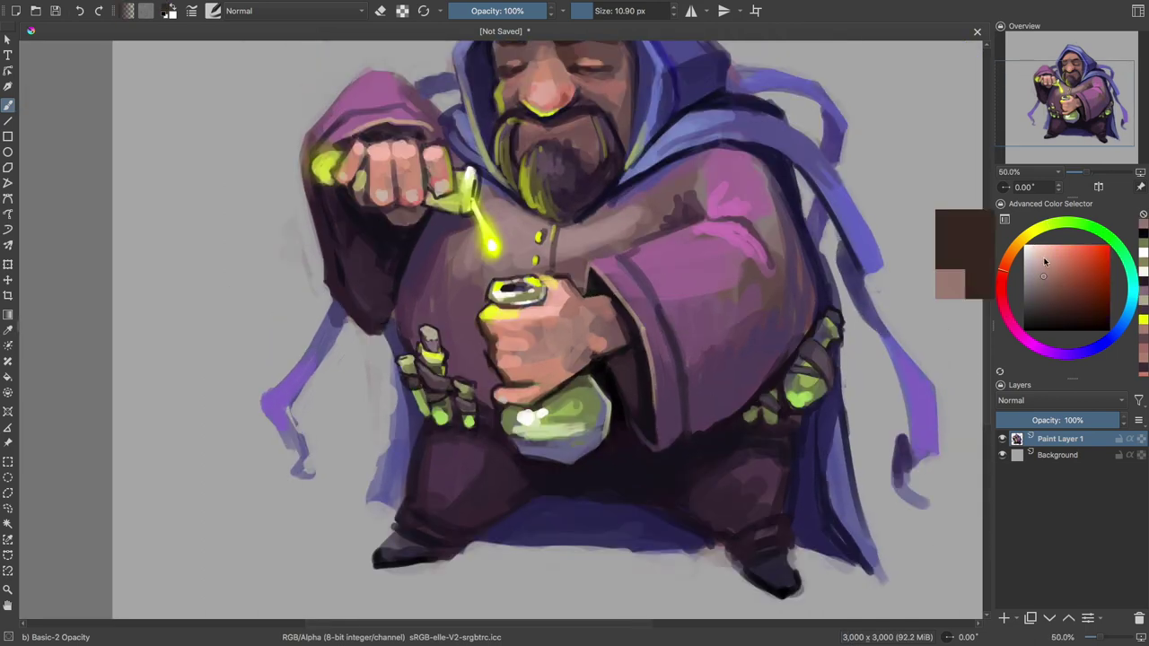
pyautogui.click(1029, 232)
pyautogui.click(1050, 245)
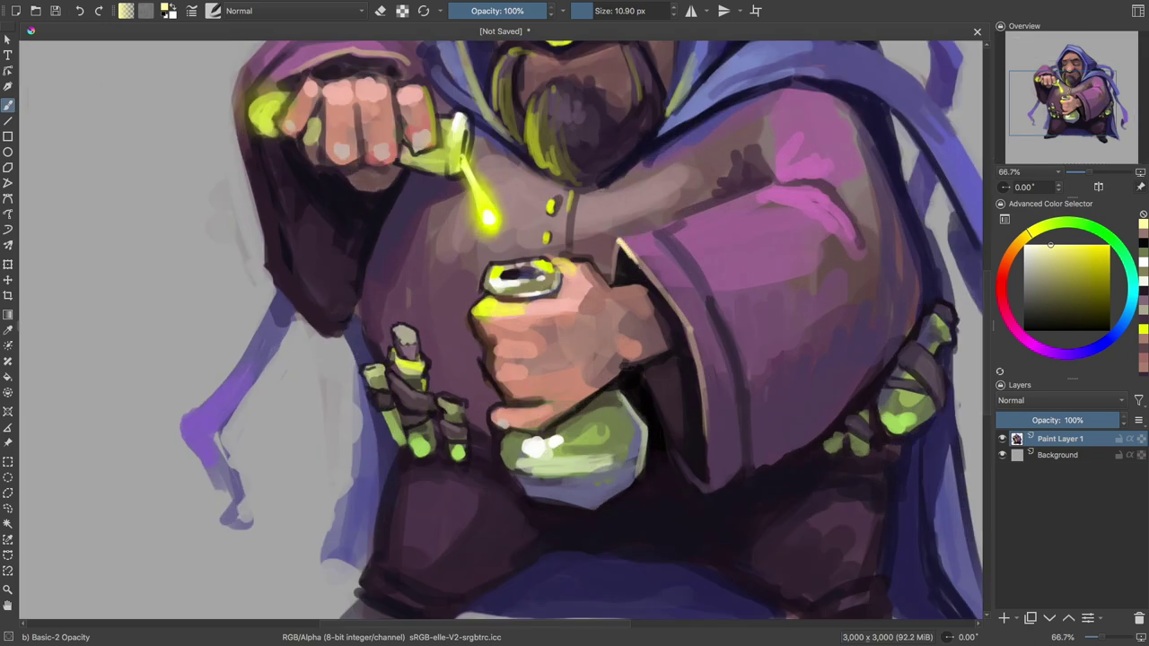
# - Paint a dark blue stroke above the raised fist
pyautogui.keyDown('ctrl'); pyautogui.click(643, 269); pyautogui.keyUp('ctrl')
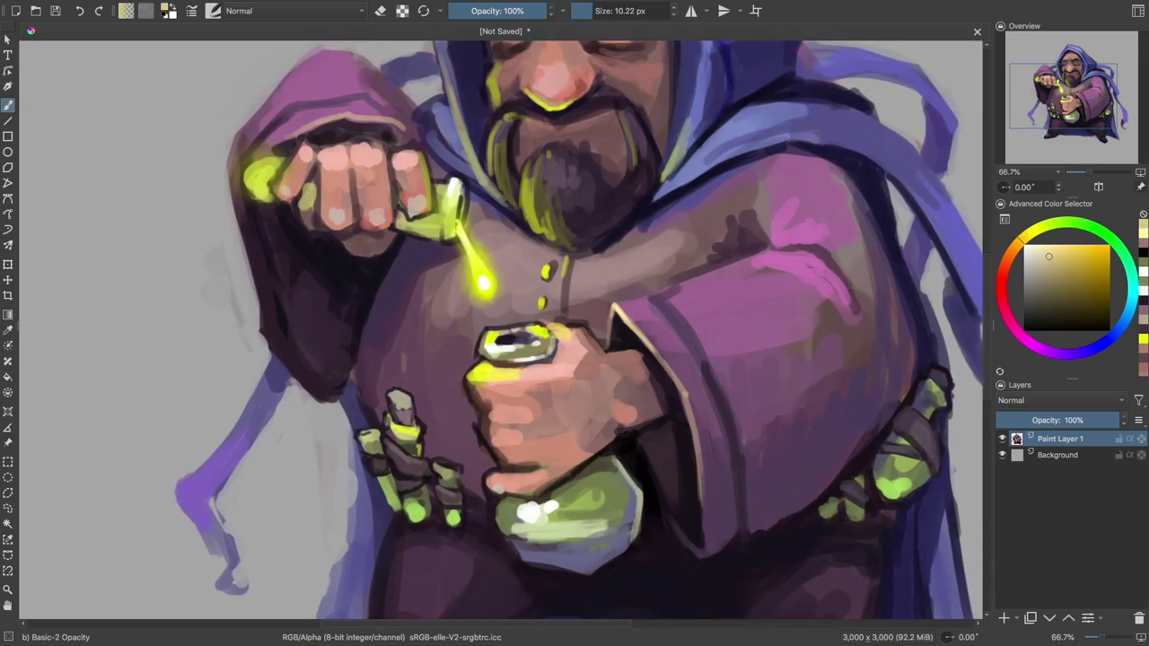
pyautogui.keyDown('ctrl'); pyautogui.click(375, 202); pyautogui.keyUp('ctrl')
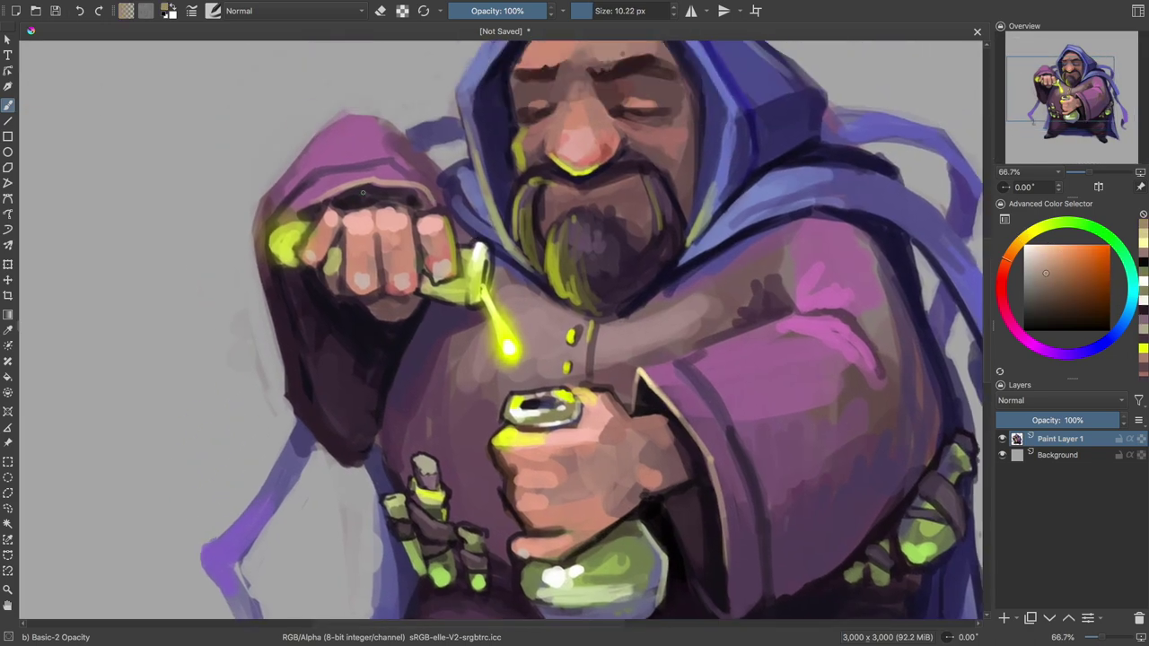
pyautogui.hotkey('shift', 'i')
pyautogui.click(520, 365)
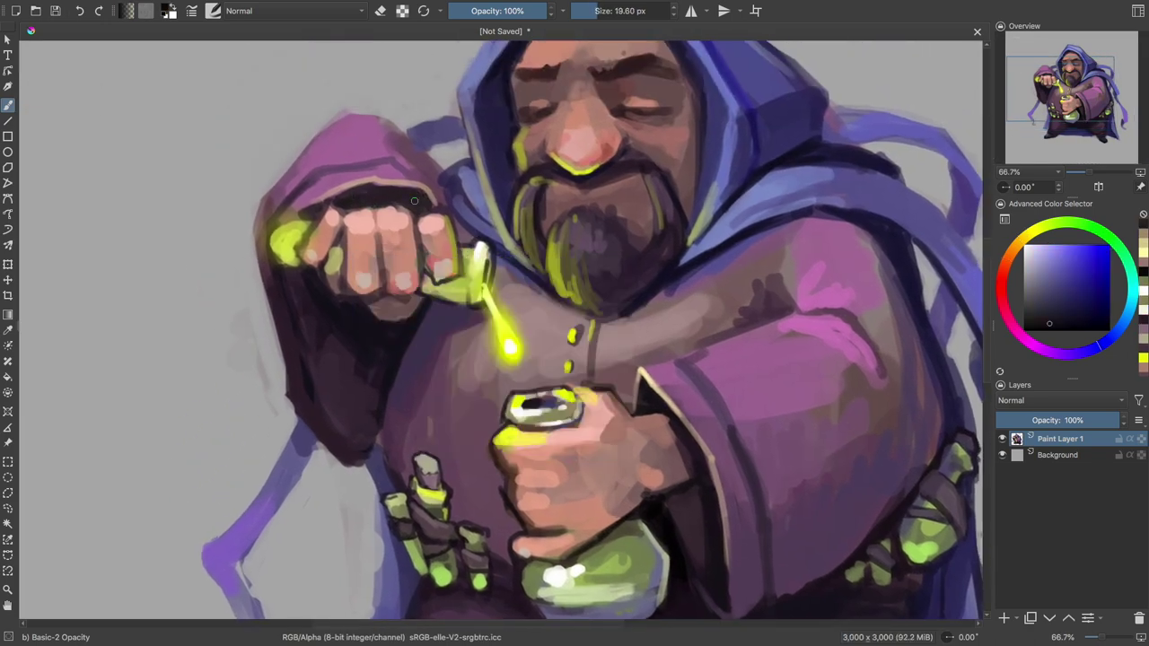
pyautogui.moveTo(367, 186); pyautogui.dragTo(341, 214)
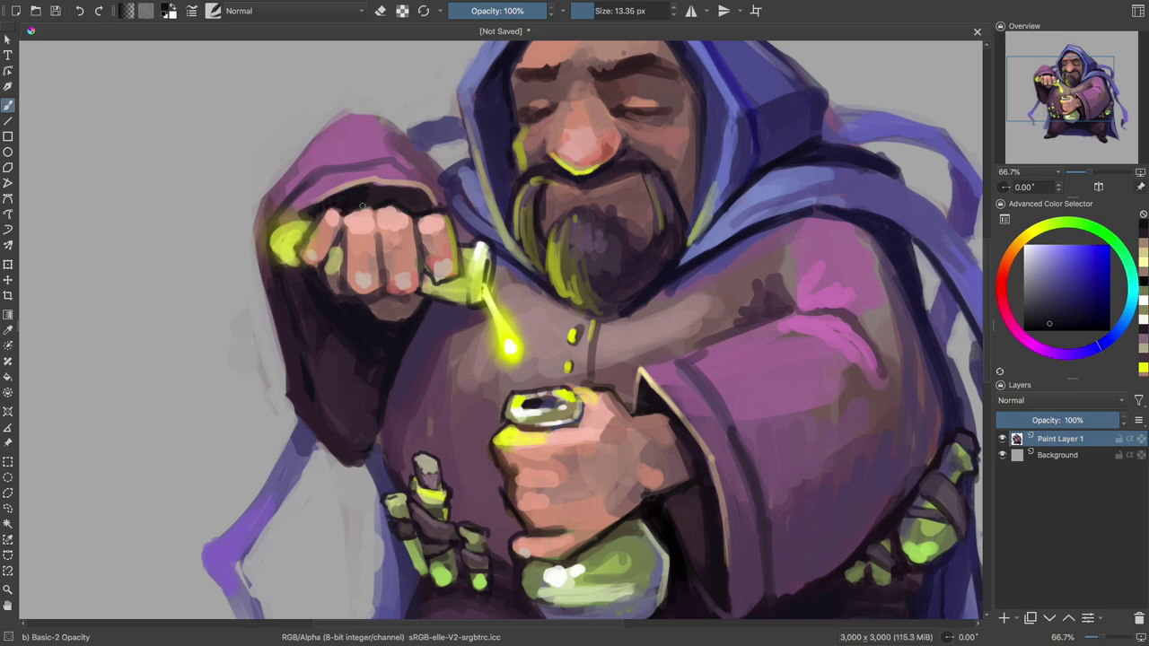
# - Sample magenta and dark blue-purple from the sleeve and resize the brush
pyautogui.keyDown('ctrl'); pyautogui.click(367, 306); pyautogui.keyUp('ctrl')
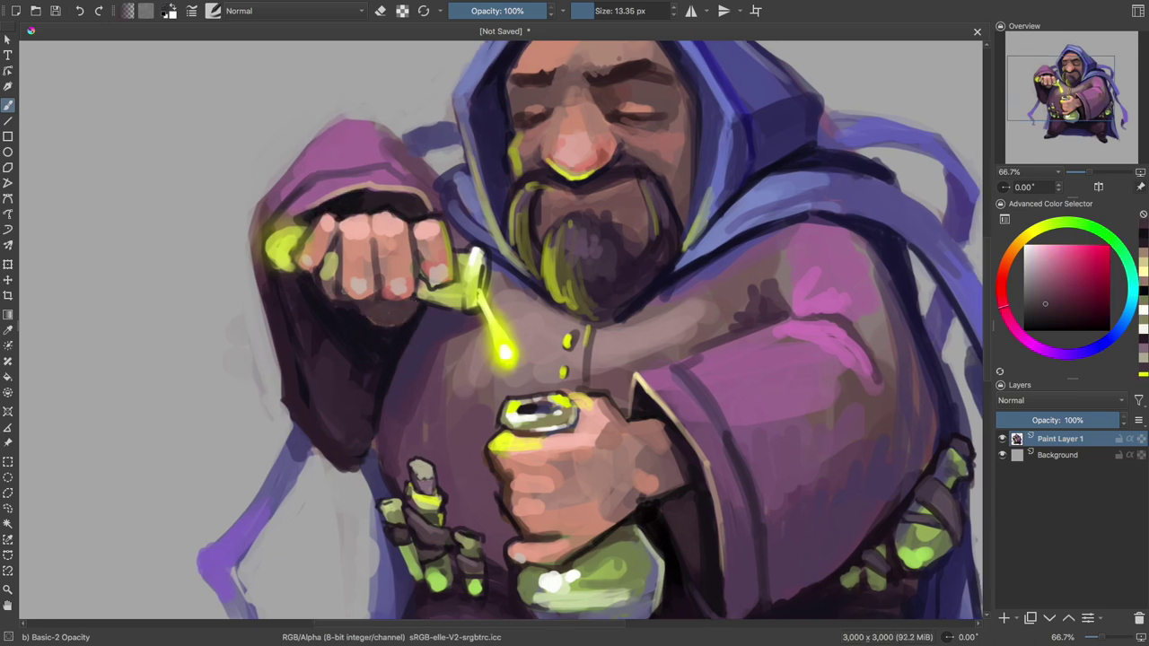
pyautogui.keyDown('ctrl'); pyautogui.click(450, 316); pyautogui.keyUp('ctrl')
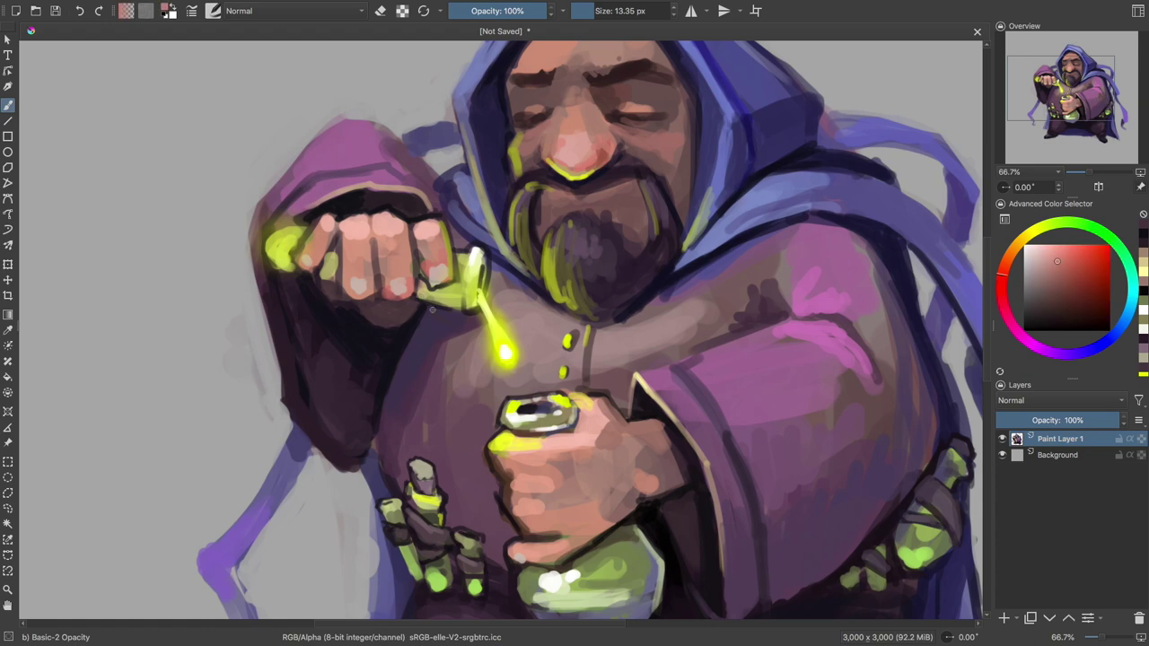
pyautogui.moveTo(446, 324)
pyautogui.mouseDown()
pyautogui.moveTo(426, 324)
pyautogui.moveTo(372, 275)
pyautogui.mouseUp()
pyautogui.moveTo(300, 277); pyautogui.dragTo(341, 277)
pyautogui.keyDown('ctrl'); pyautogui.click(299, 277); pyautogui.keyUp('ctrl')
pyautogui.moveTo(289, 313)
pyautogui.mouseDown()
pyautogui.moveTo(427, 315)
pyautogui.moveTo(418, 348)
pyautogui.mouseUp()
# - Pick a pale red and sample the robe's dark purple around the belly and bottles
pyautogui.keyDown('ctrl'); pyautogui.click(466, 215); pyautogui.keyUp('ctrl')
pyautogui.moveTo(467, 215); pyautogui.dragTo(445, 215)
pyautogui.keyDown('ctrl'); pyautogui.click(397, 276); pyautogui.keyUp('ctrl')
pyautogui.moveTo(417, 389); pyautogui.dragTo(401, 387)
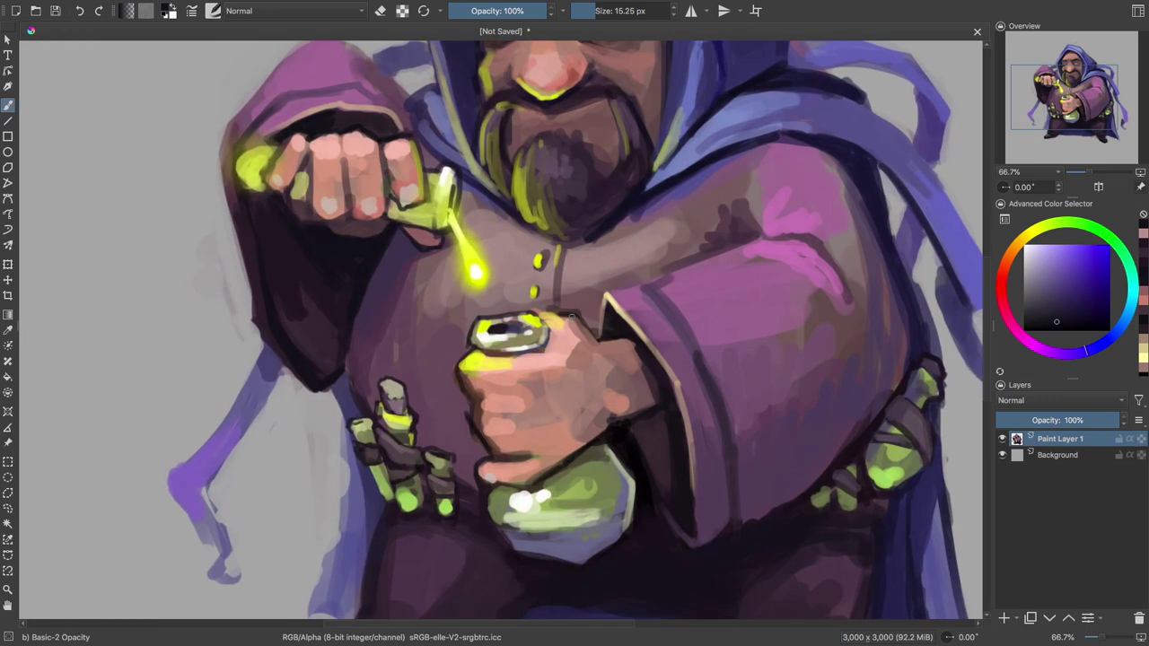
pyautogui.moveTo(447, 441)
pyautogui.mouseDown()
pyautogui.moveTo(375, 329)
pyautogui.moveTo(402, 323)
pyautogui.moveTo(397, 343)
pyautogui.mouseUp()
pyautogui.keyDown('ctrl'); pyautogui.click(403, 339); pyautogui.keyUp('ctrl')
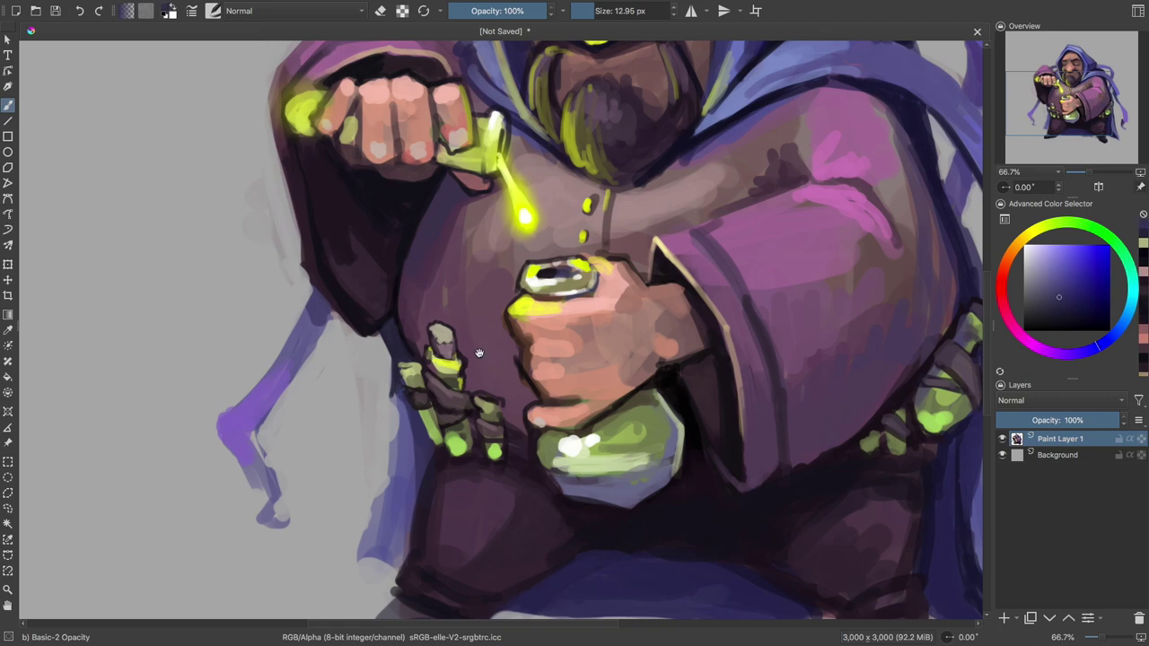
pyautogui.moveTo(323, 325); pyautogui.dragTo(398, 310)
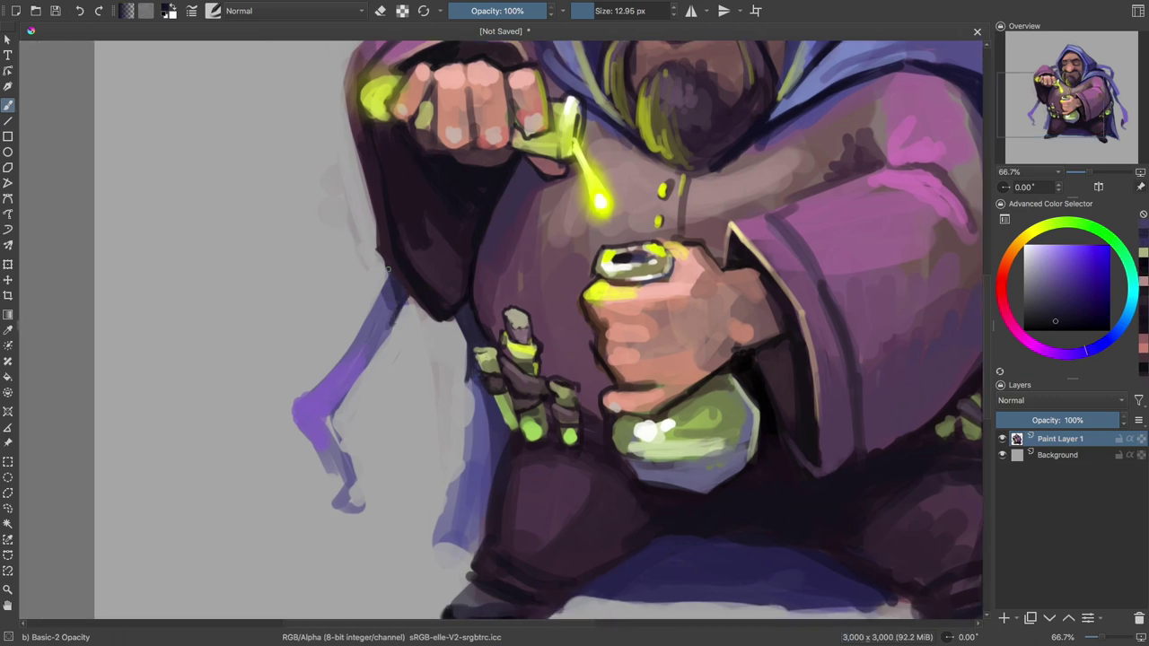
# - Paint a light pink stroke on the hood with a larger brush
pyautogui.press('-')
pyautogui.press('+')
pyautogui.hotkey('shift', 'i')
pyautogui.click(460, 252)
pyautogui.press(']')
pyautogui.press(']')
pyautogui.press(']')
pyautogui.moveTo(436, 202); pyautogui.dragTo(401, 193)
# - Sample a darker red and dab light highlights onto the sleeve
pyautogui.moveTo(730, 319); pyautogui.dragTo(623, 256)
pyautogui.press('[')
pyautogui.keyDown('ctrl'); pyautogui.click(663, 348); pyautogui.keyUp('ctrl')
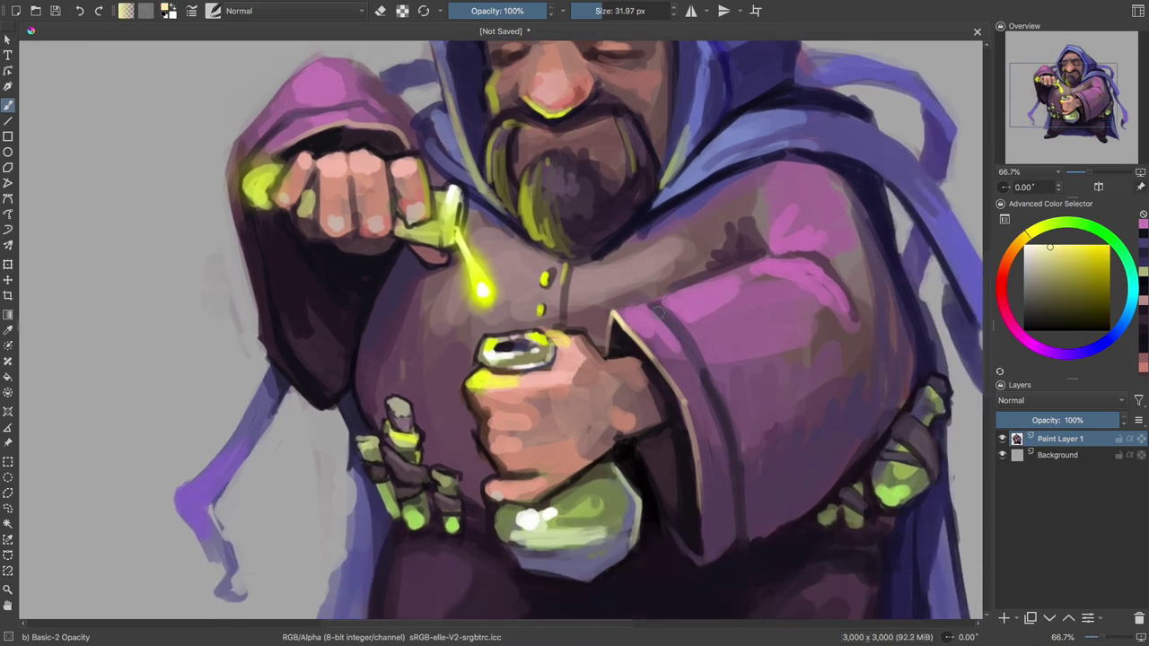
pyautogui.press('[')
pyautogui.press('[')
pyautogui.press('[')
pyautogui.moveTo(789, 207)
pyautogui.mouseDown()
pyautogui.moveTo(747, 323)
pyautogui.moveTo(722, 303)
pyautogui.mouseUp()
pyautogui.press(']')
pyautogui.press(']')
pyautogui.press(']')
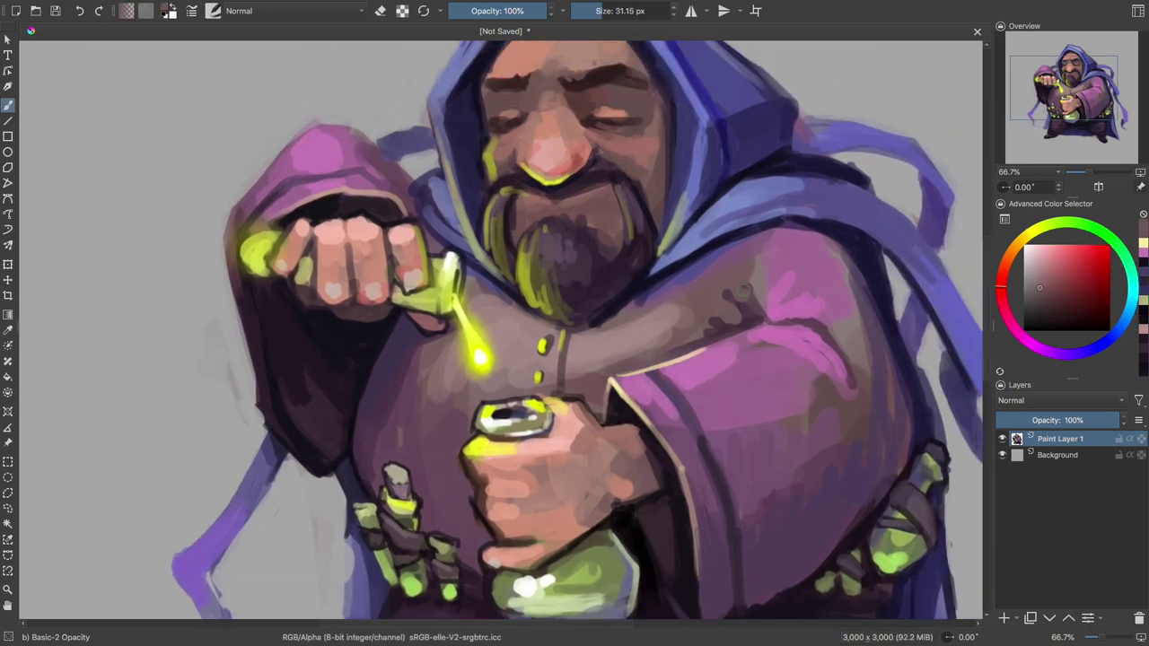
pyautogui.moveTo(574, 323); pyautogui.dragTo(609, 352)
pyautogui.press('[')
pyautogui.moveTo(718, 323)
pyautogui.mouseDown()
pyautogui.moveTo(665, 332)
pyautogui.moveTo(629, 220)
pyautogui.mouseUp()
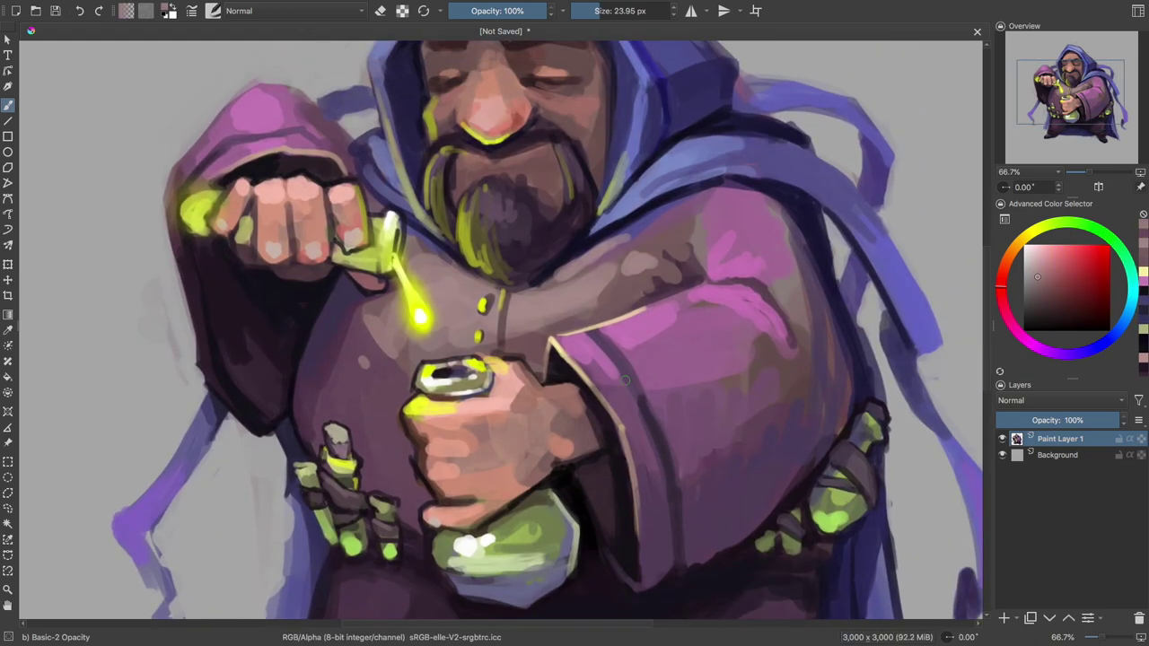
# - Brush soft mauve over the large right sleeve with a much larger brush
pyautogui.press('-')
pyautogui.press(']')
pyautogui.press(']')
pyautogui.press(']')
pyautogui.moveTo(703, 428)
pyautogui.mouseDown()
pyautogui.moveTo(710, 363)
pyautogui.moveTo(722, 384)
pyautogui.mouseUp()
pyautogui.keyDown('ctrl'); pyautogui.click(722, 385); pyautogui.keyUp('ctrl')
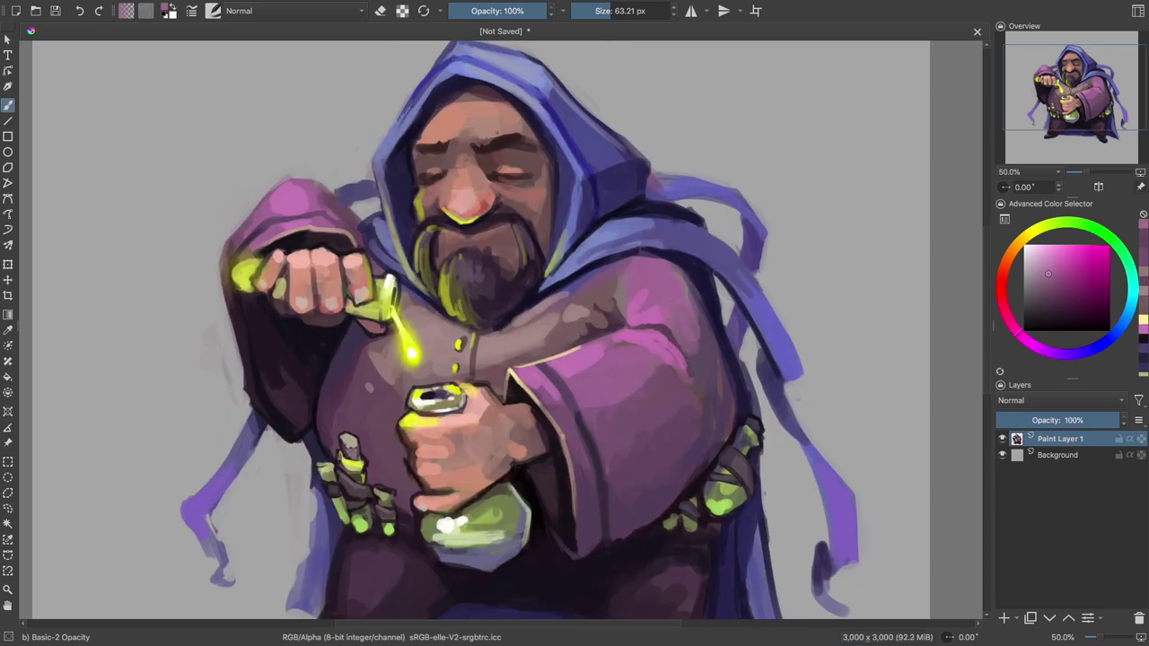
# - Sample dark blue, pink-magenta and dark purple robe colours while resizing the brush
pyautogui.press('[')
pyautogui.press('[')
pyautogui.press('[')
pyautogui.moveTo(696, 430)
pyautogui.mouseDown()
pyautogui.moveTo(767, 350)
pyautogui.moveTo(726, 413)
pyautogui.moveTo(727, 363)
pyautogui.mouseUp()
pyautogui.keyDown('ctrl'); pyautogui.click(735, 395); pyautogui.keyUp('ctrl')
pyautogui.press(']')
pyautogui.press(']')
pyautogui.press('[')
pyautogui.press('[')
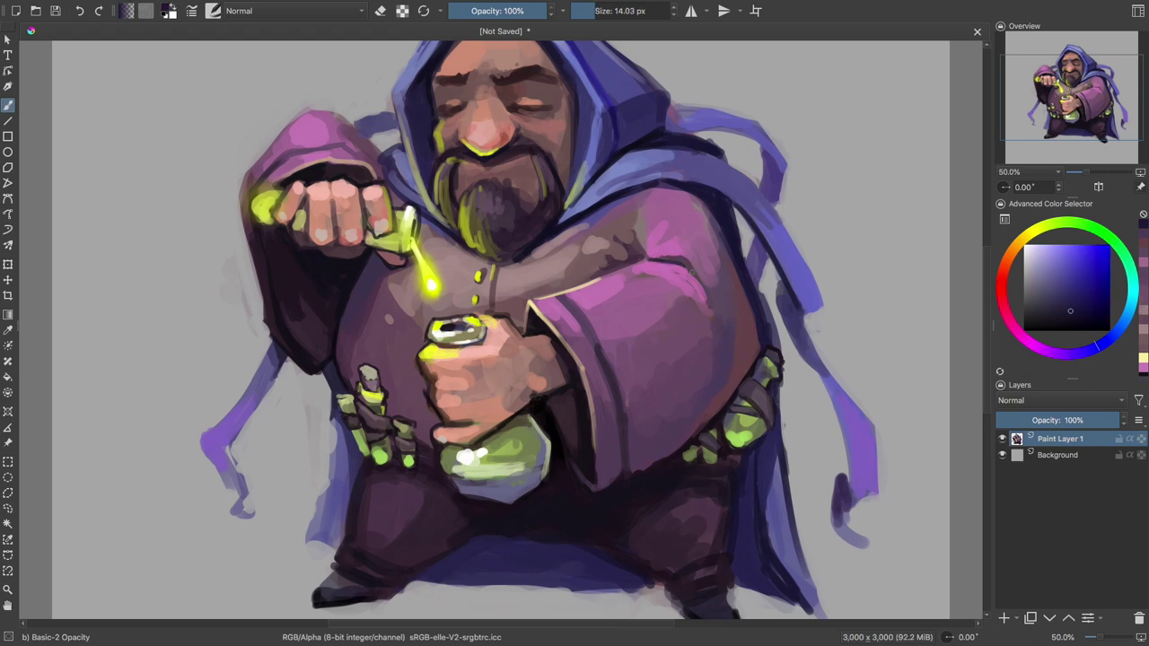
pyautogui.keyDown('ctrl'); pyautogui.click(692, 279); pyautogui.keyUp('ctrl')
pyautogui.keyDown('ctrl'); pyautogui.click(712, 314); pyautogui.keyUp('ctrl')
pyautogui.keyDown('ctrl'); pyautogui.click(702, 261); pyautogui.keyUp('ctrl')
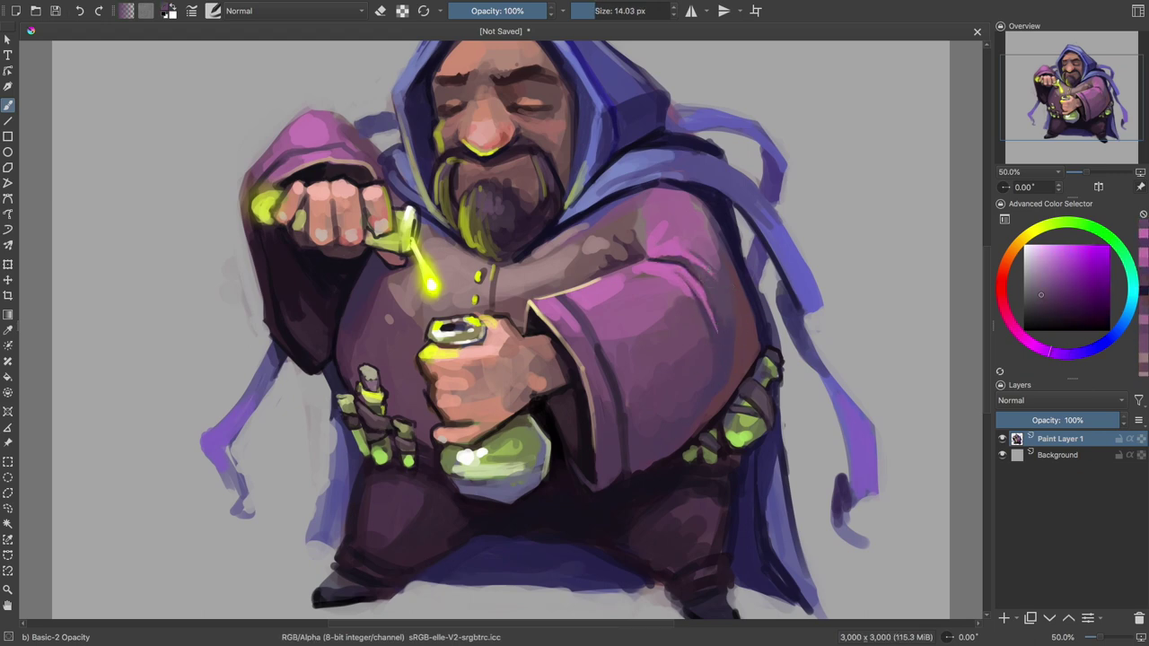
# - Pick a pinker magenta and a darker purple, panning across the wizard
pyautogui.moveTo(703, 265); pyautogui.dragTo(705, 253)
pyautogui.press(']')
pyautogui.press(']')
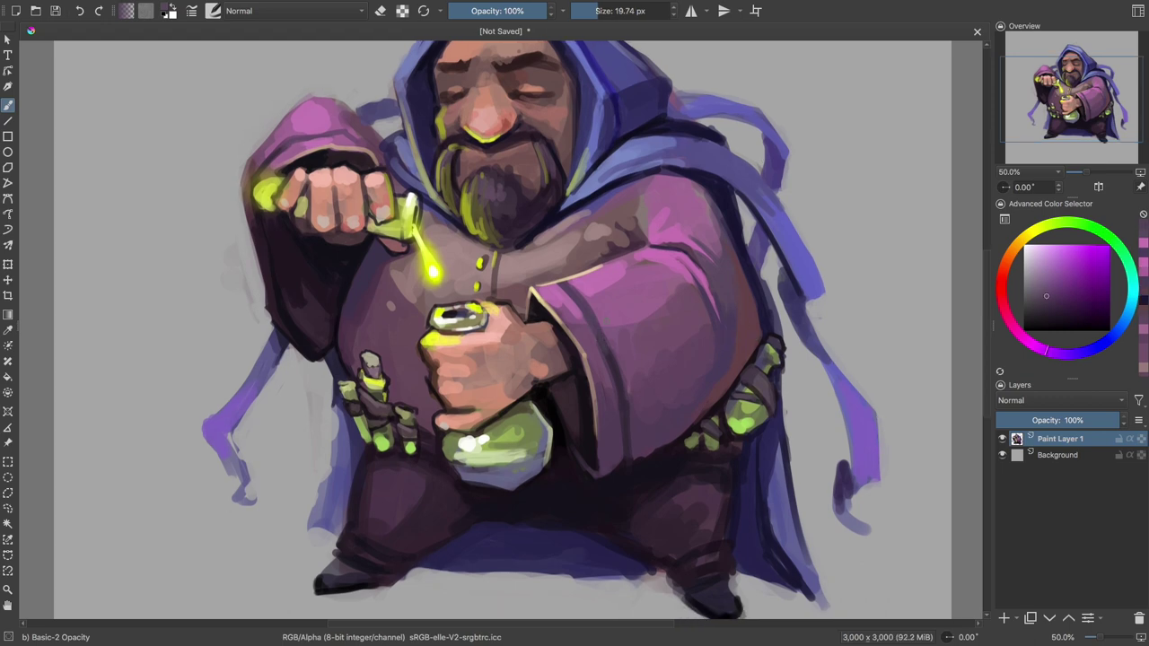
pyautogui.keyDown('ctrl'); pyautogui.click(648, 414); pyautogui.keyUp('ctrl')
pyautogui.moveTo(693, 382); pyautogui.dragTo(699, 373)
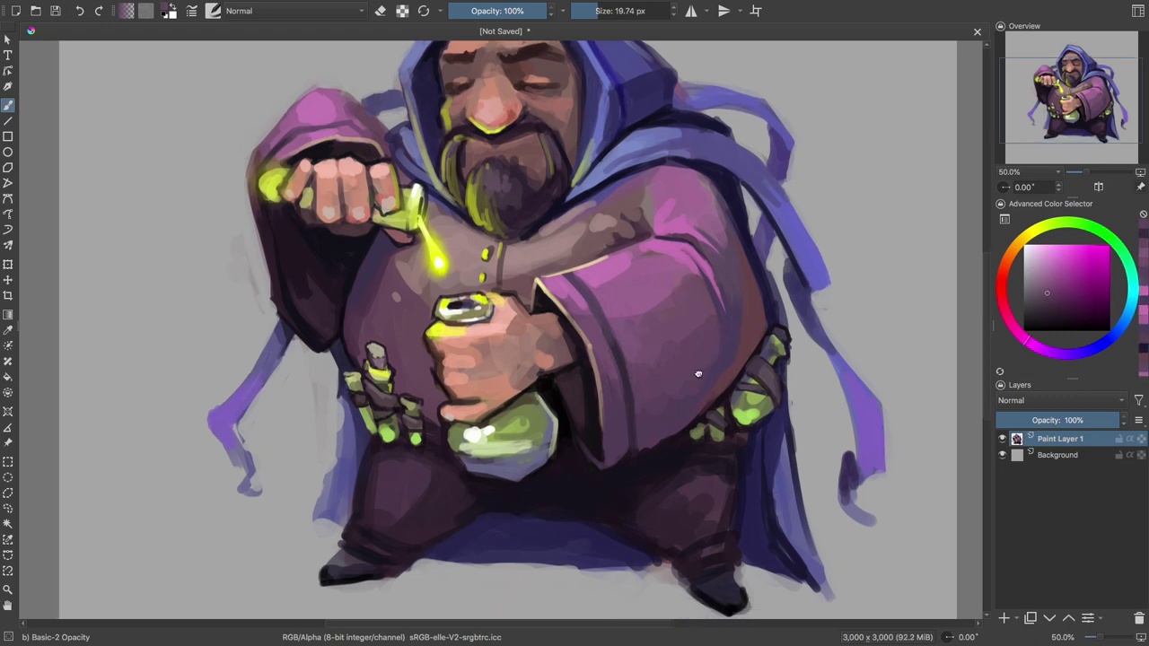
pyautogui.keyDown('ctrl'); pyautogui.click(694, 476); pyautogui.keyUp('ctrl')
pyautogui.press(']')
pyautogui.press(']')
pyautogui.moveTo(688, 270)
pyautogui.mouseDown()
pyautogui.moveTo(714, 342)
pyautogui.moveTo(718, 317)
pyautogui.mouseUp()
pyautogui.moveTo(628, 315); pyautogui.dragTo(621, 331)
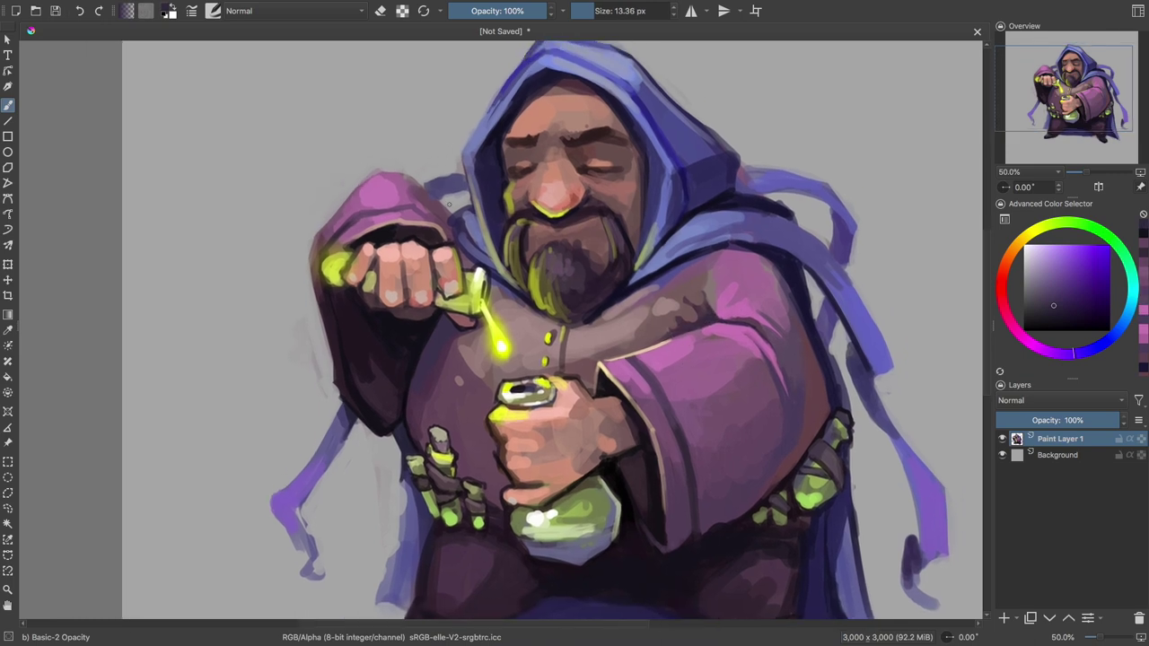
# - Pan between hood and legs, choosing a smaller brush and a darker mauve
pyautogui.press('[')
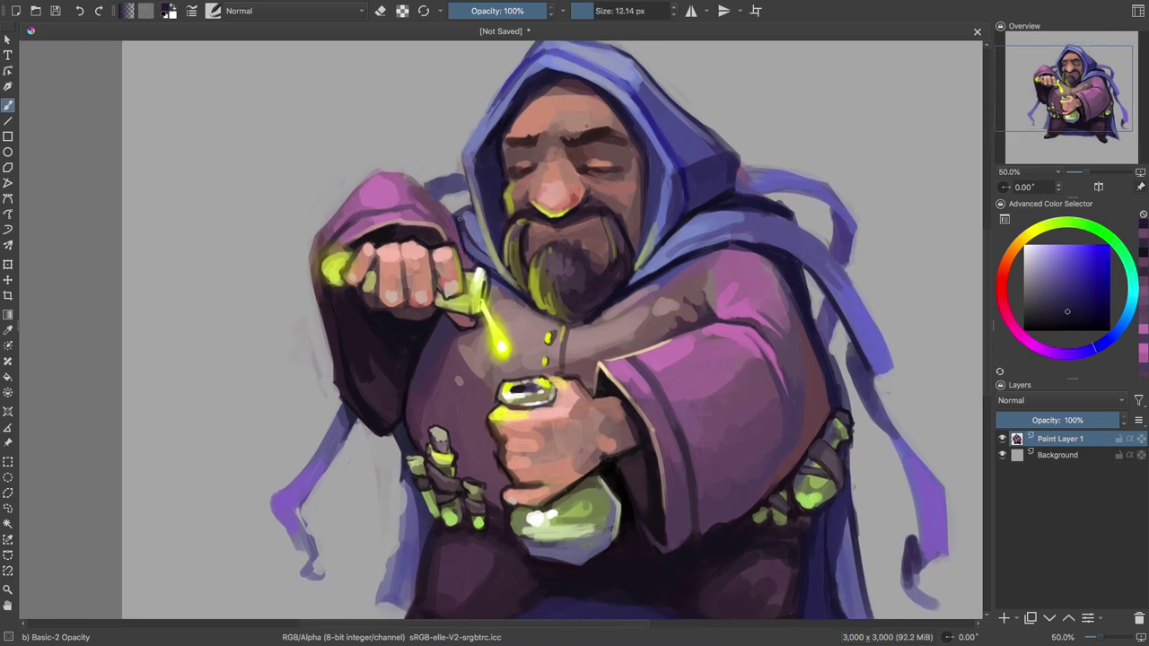
pyautogui.moveTo(574, 323); pyautogui.dragTo(517, 305)
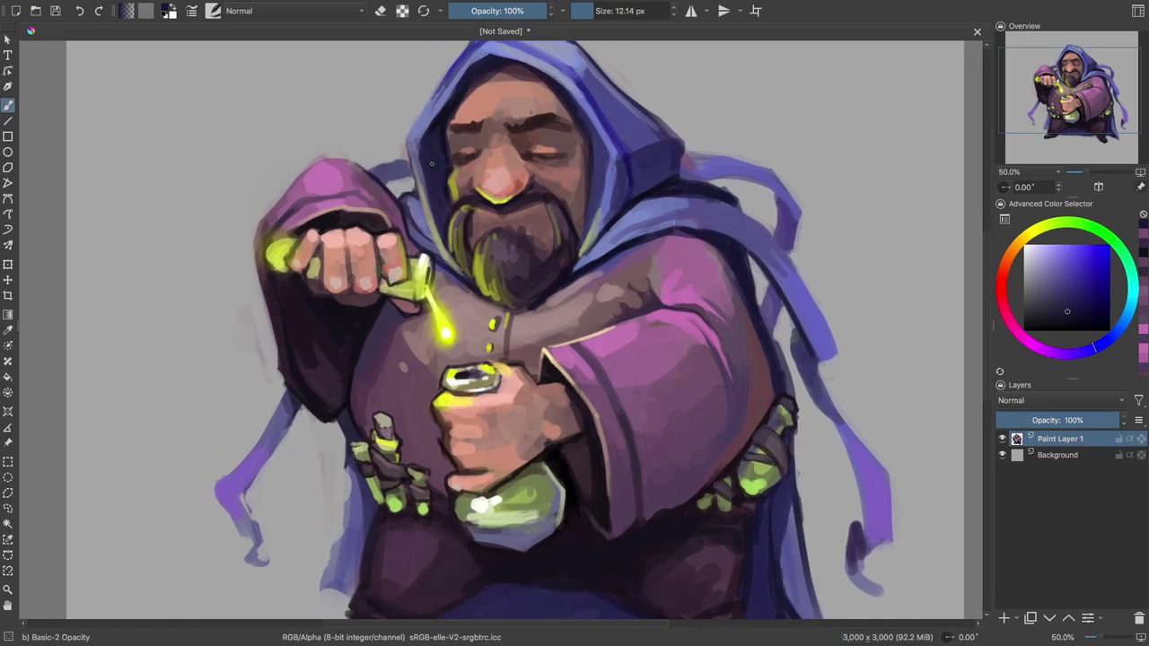
pyautogui.moveTo(408, 208)
pyautogui.mouseDown()
pyautogui.moveTo(436, 254)
pyautogui.moveTo(440, 227)
pyautogui.mouseUp()
pyautogui.press('[')
pyautogui.press('[')
pyautogui.press('[')
pyautogui.keyDown('ctrl'); pyautogui.click(350, 251); pyautogui.keyUp('ctrl')
pyautogui.moveTo(359, 418); pyautogui.dragTo(350, 339)
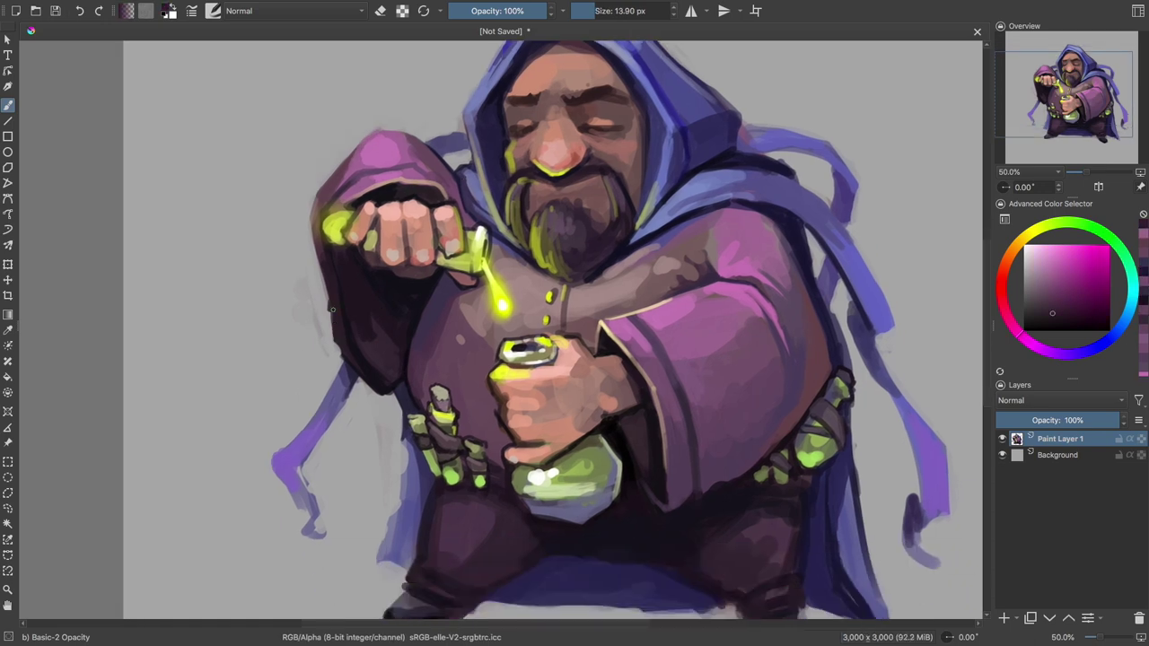
pyautogui.keyDown('ctrl'); pyautogui.click(337, 305); pyautogui.keyUp('ctrl')
pyautogui.moveTo(335, 300); pyautogui.dragTo(342, 306)
# - Paint a dark stroke along the blue-violet robe hem near the feet
pyautogui.moveTo(587, 373)
pyautogui.mouseDown()
pyautogui.moveTo(530, 322)
pyautogui.moveTo(497, 234)
pyautogui.mouseUp()
pyautogui.keyDown('ctrl'); pyautogui.click(614, 459); pyautogui.keyUp('ctrl')
pyautogui.keyDown('ctrl'); pyautogui.click(615, 458); pyautogui.keyUp('ctrl')
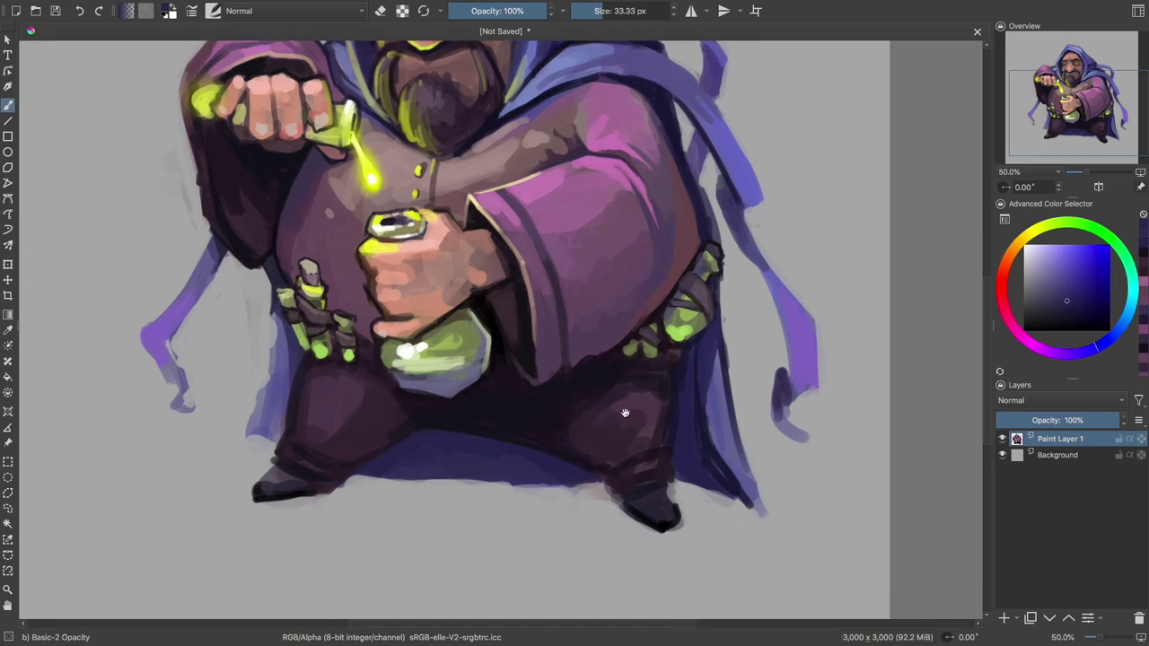
pyautogui.moveTo(520, 459); pyautogui.dragTo(469, 460)
pyautogui.keyDown('ctrl'); pyautogui.click(690, 424); pyautogui.keyUp('ctrl')
pyautogui.moveTo(689, 424); pyautogui.dragTo(709, 475)
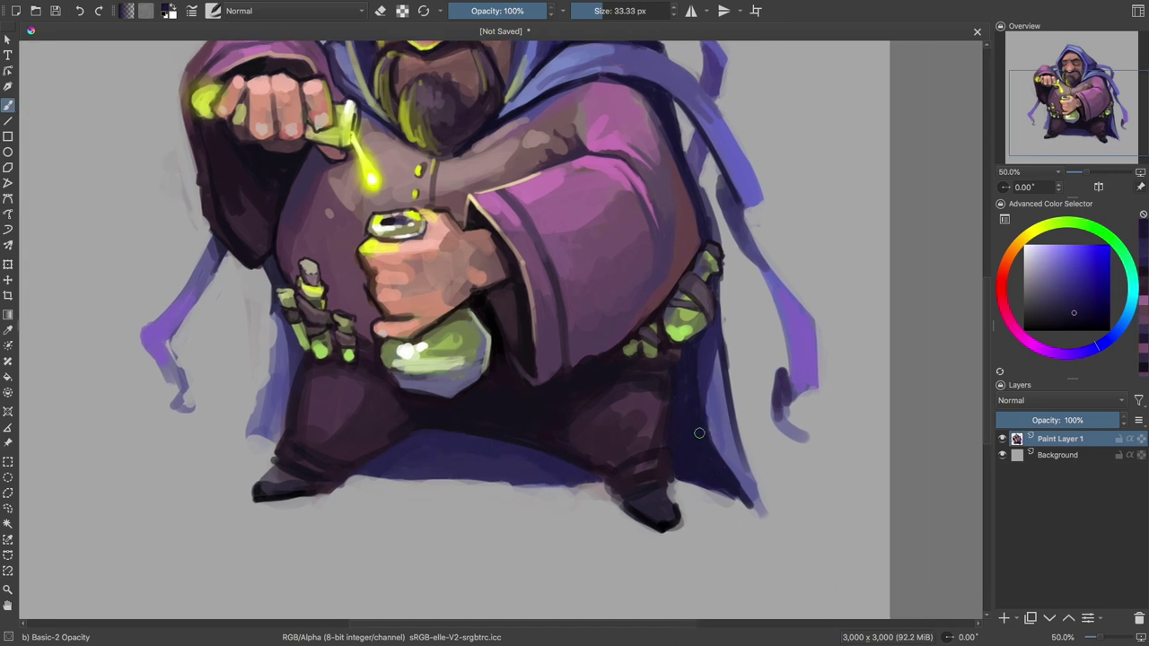
# - Pick a lighter blue, switch to the eraser, and pan back to the hood
pyautogui.keyDown('ctrl'); pyautogui.click(754, 412); pyautogui.keyUp('ctrl')
pyautogui.press('[')
pyautogui.press('e')
pyautogui.moveTo(704, 492)
pyautogui.mouseDown()
pyautogui.moveTo(653, 439)
pyautogui.moveTo(688, 461)
pyautogui.mouseUp()
pyautogui.moveTo(742, 341); pyautogui.dragTo(720, 418)
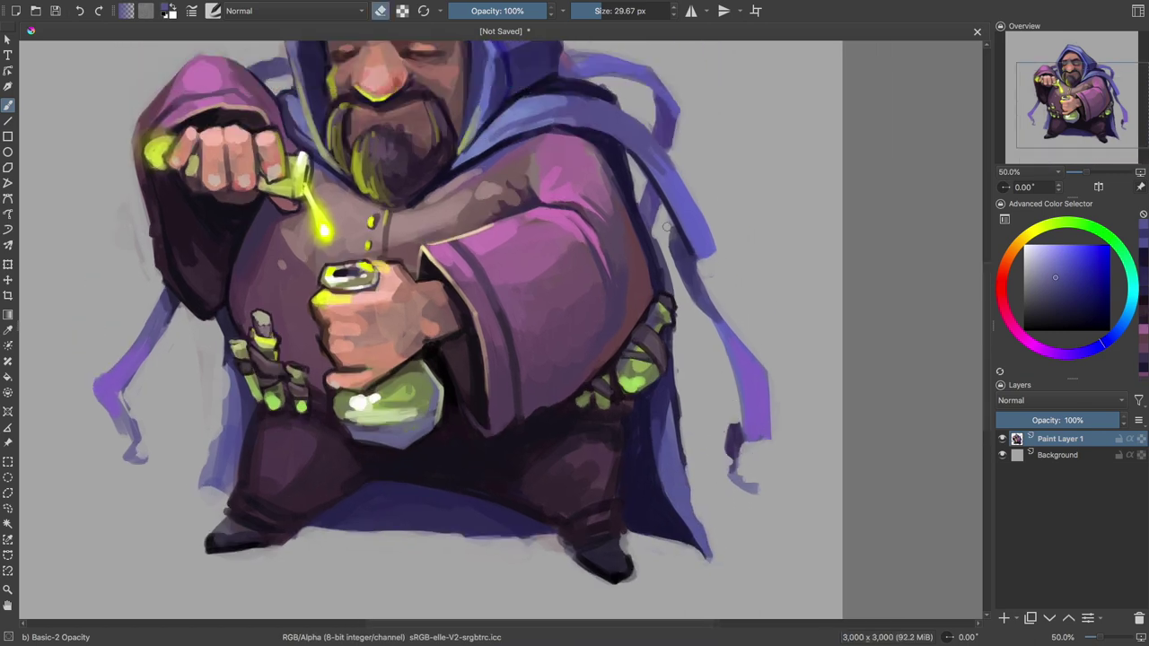
# - Return to painting with a slightly smaller brush and a lighter blue colour
pyautogui.press('[')
pyautogui.scroll(3, 761, 359)
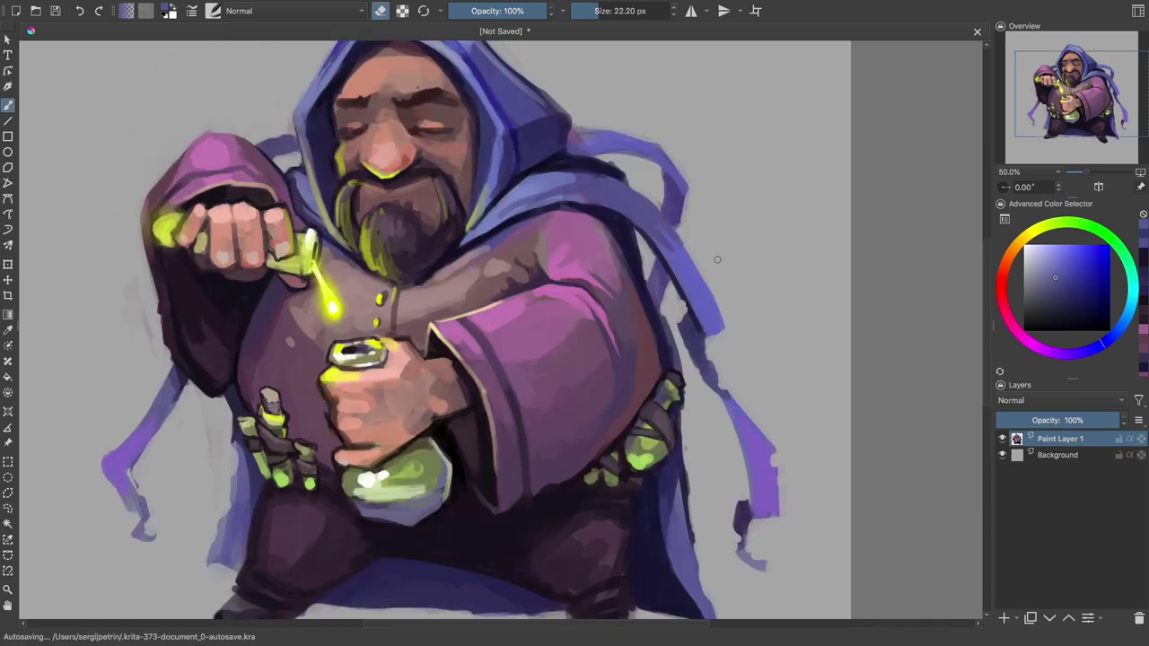
pyautogui.press('e')
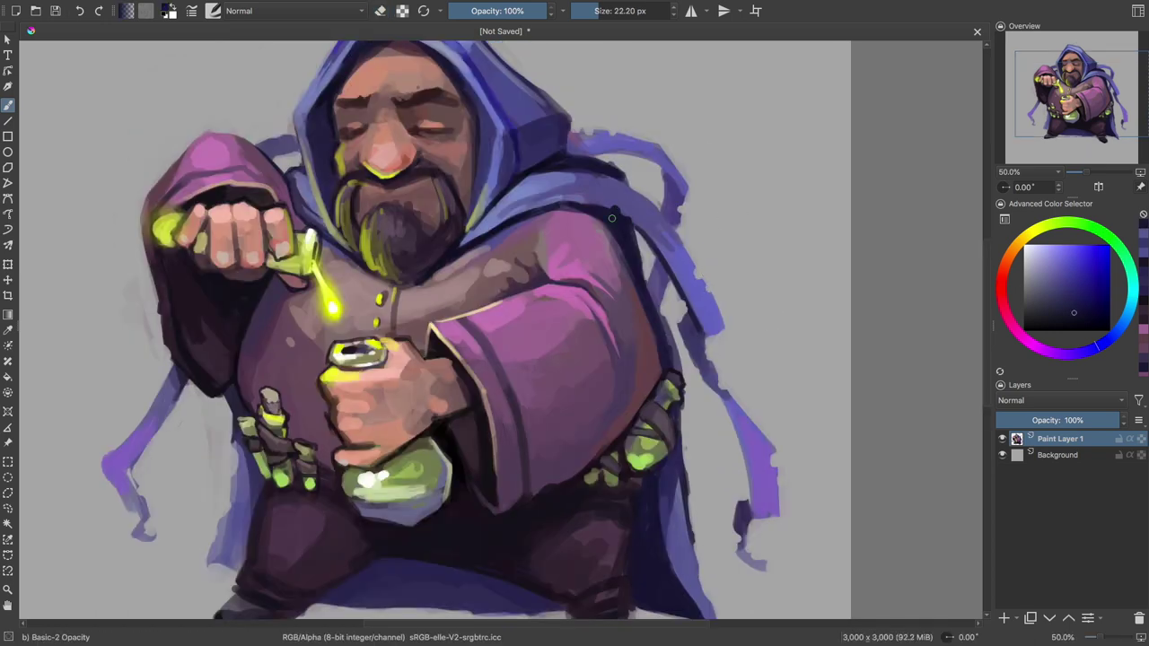
pyautogui.keyDown('ctrl'); pyautogui.click(594, 169); pyautogui.keyUp('ctrl')
pyautogui.press('[')
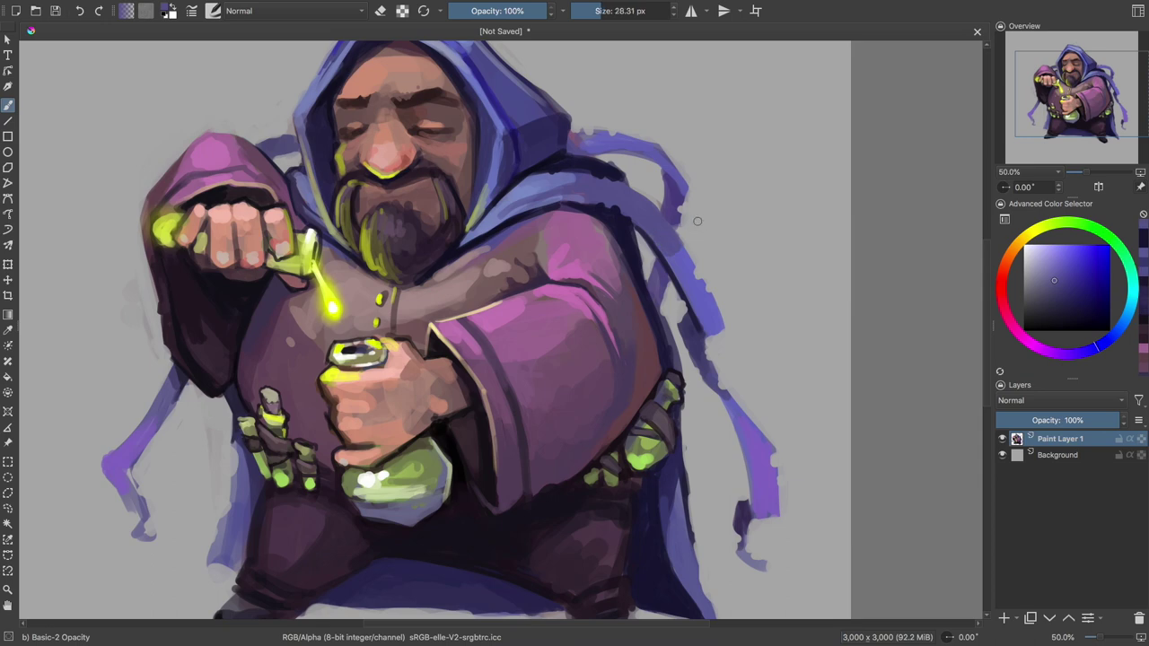
pyautogui.scroll(-2, 645, 215)
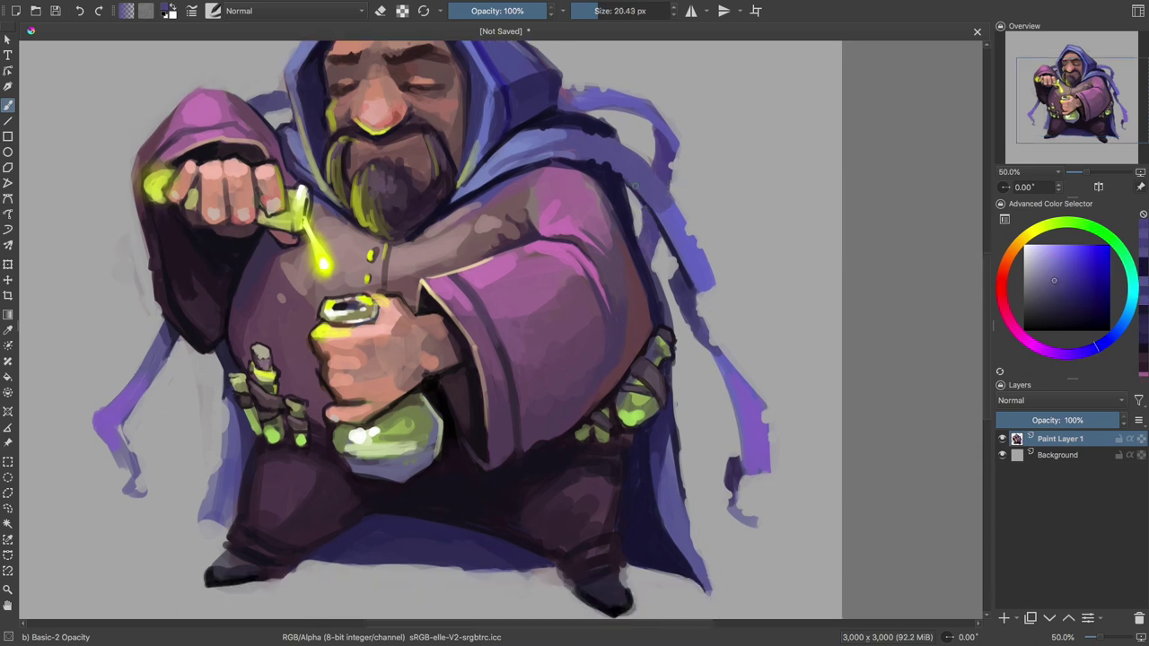
pyautogui.scroll(3, 636, 186)
# - Sample new colours and erase part of the robe's right outline
pyautogui.keyDown('ctrl'); pyautogui.click(645, 305); pyautogui.keyUp('ctrl')
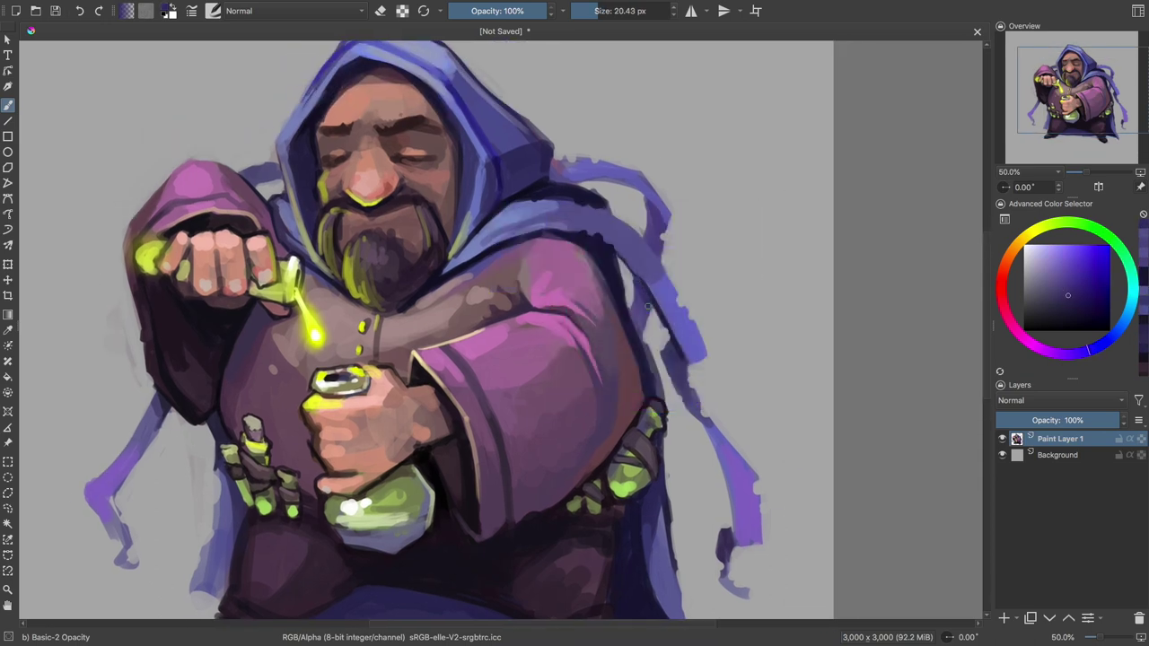
pyautogui.keyDown('ctrl'); pyautogui.click(633, 287); pyautogui.keyUp('ctrl')
pyautogui.scroll(-3, 701, 217)
pyautogui.press('e')
pyautogui.moveTo(625, 274); pyautogui.dragTo(667, 365)
pyautogui.press('e')
# - Try darker, bluer violet and dark desaturated red colours, then enlarge the brush
pyautogui.keyDown('ctrl'); pyautogui.click(664, 153); pyautogui.keyUp('ctrl')
pyautogui.keyDown('ctrl'); pyautogui.click(692, 231); pyautogui.keyUp('ctrl')
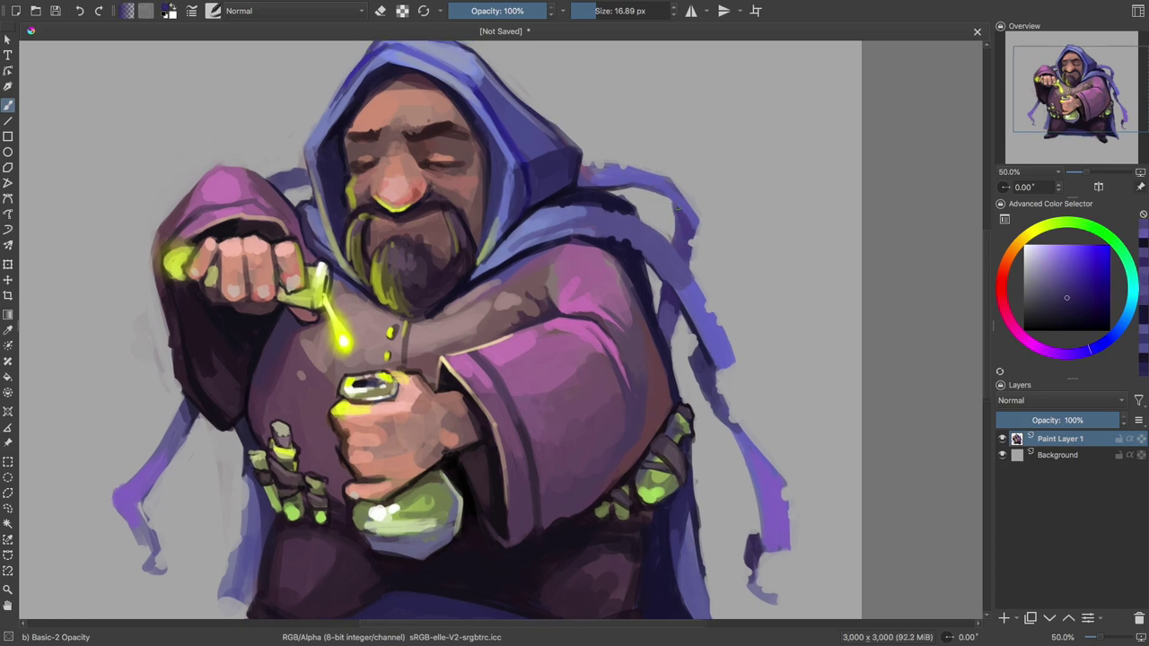
pyautogui.keyDown('ctrl'); pyautogui.click(575, 179); pyautogui.keyUp('ctrl')
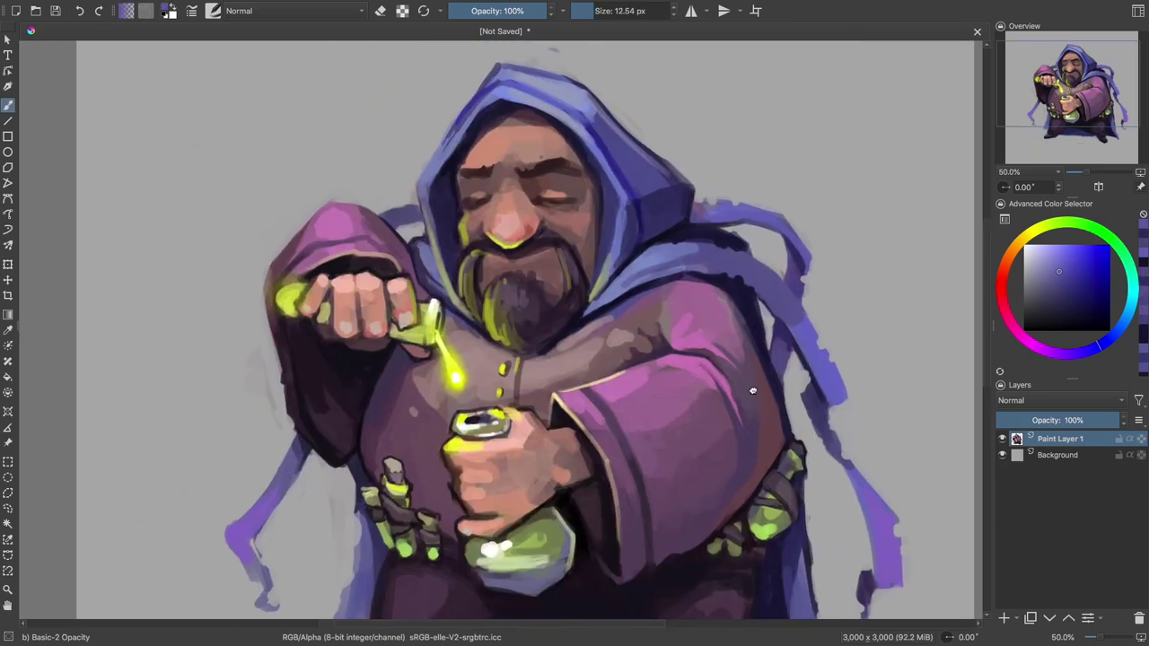
pyautogui.moveTo(497, 166); pyautogui.dragTo(629, 184)
pyautogui.keyDown('ctrl'); pyautogui.click(629, 184); pyautogui.keyUp('ctrl')
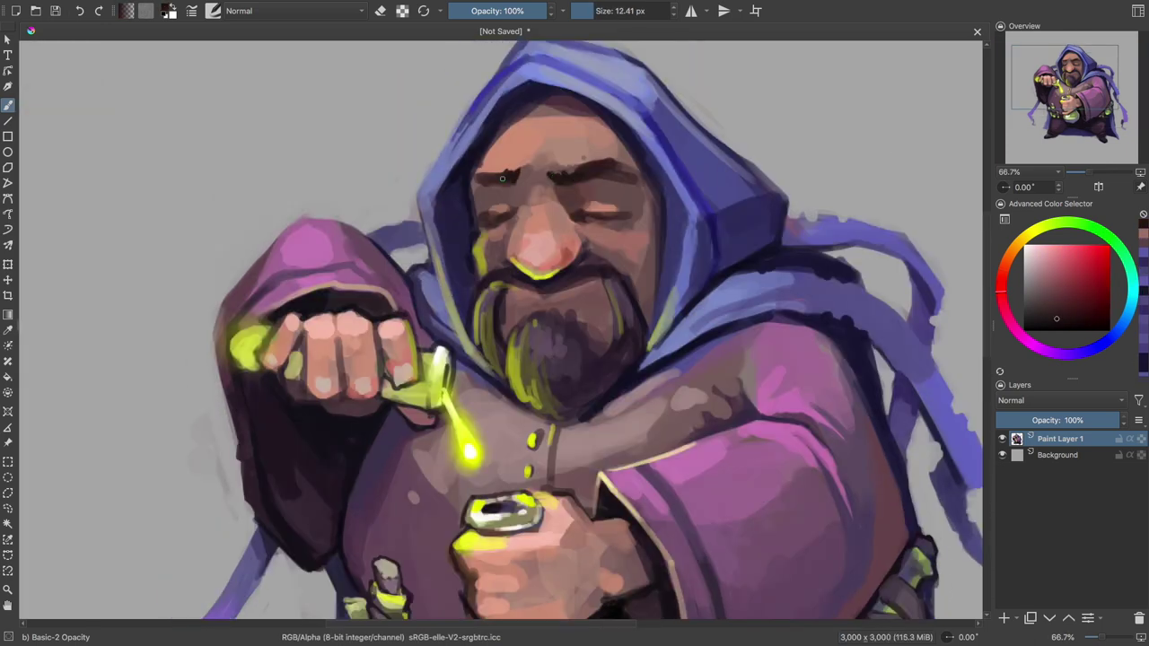
pyautogui.keyDown('ctrl'); pyautogui.click(511, 211); pyautogui.keyUp('ctrl')
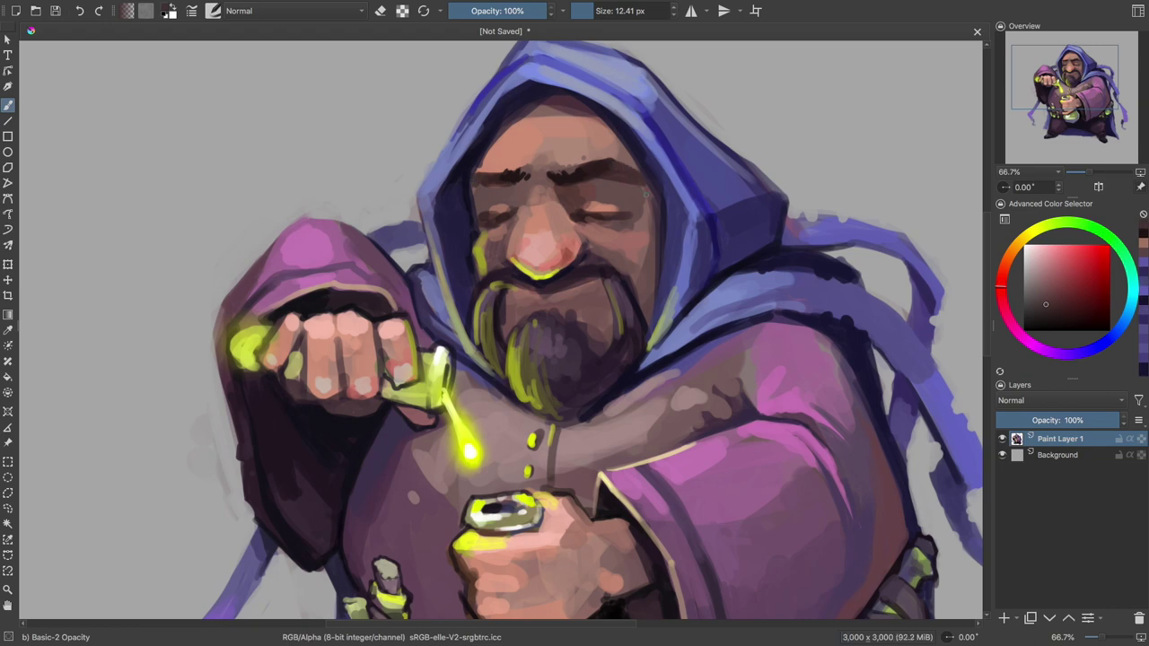
pyautogui.moveTo(476, 188); pyautogui.dragTo(633, 195)
# - Sample face tones (dark magenta, red-brown, lighter skin, orange-tan), ending with a 15 px brush
pyautogui.hotkey('shift', 'i')
pyautogui.moveTo(538, 359); pyautogui.dragTo(510, 363)
pyautogui.press('[')
pyautogui.keyDown('ctrl'); pyautogui.click(584, 305); pyautogui.keyUp('ctrl')
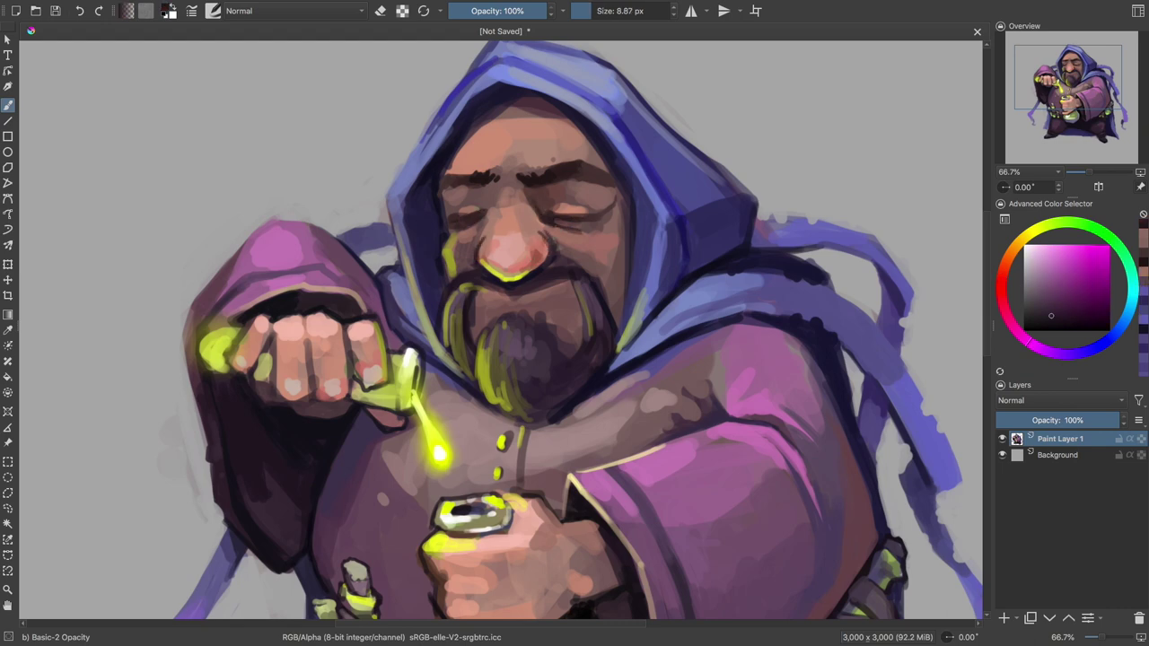
pyautogui.keyDown('ctrl'); pyautogui.click(548, 199); pyautogui.keyUp('ctrl')
pyautogui.keyDown('ctrl'); pyautogui.click(549, 199); pyautogui.keyUp('ctrl')
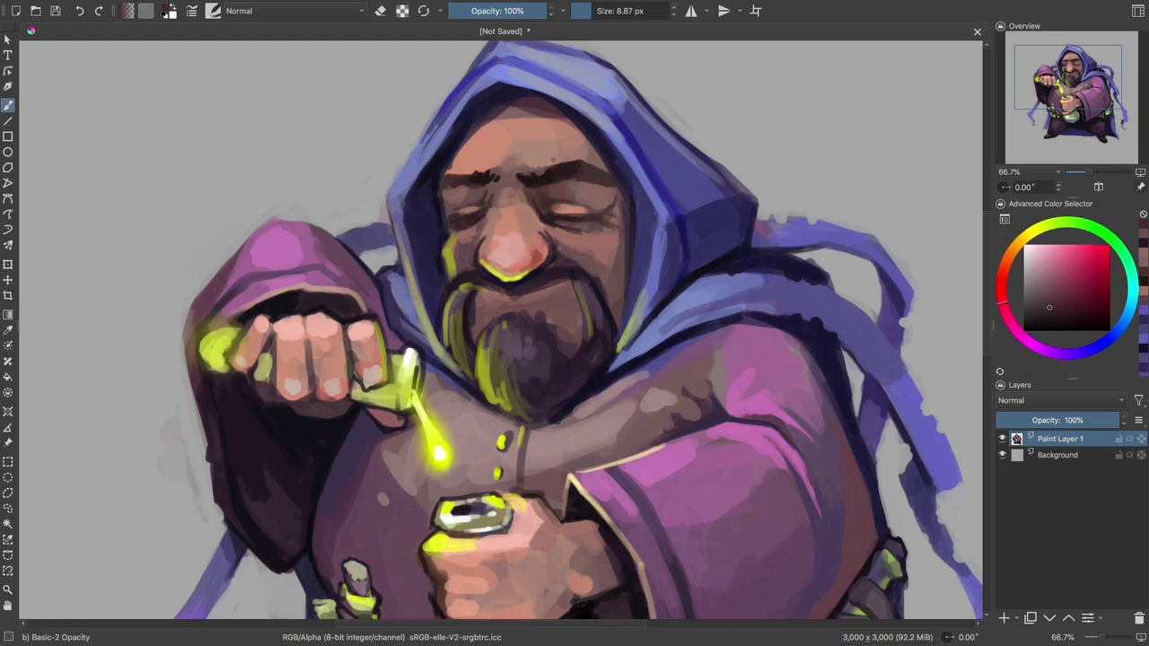
pyautogui.keyDown('ctrl'); pyautogui.click(607, 218); pyautogui.keyUp('ctrl')
pyautogui.keyDown('ctrl'); pyautogui.click(461, 229); pyautogui.keyUp('ctrl')
pyautogui.press(']')
# - Paint light lavender-blue strokes on the hood
pyautogui.keyDown('ctrl'); pyautogui.click(501, 217); pyautogui.keyUp('ctrl')
pyautogui.scroll(-3, 593, 217)
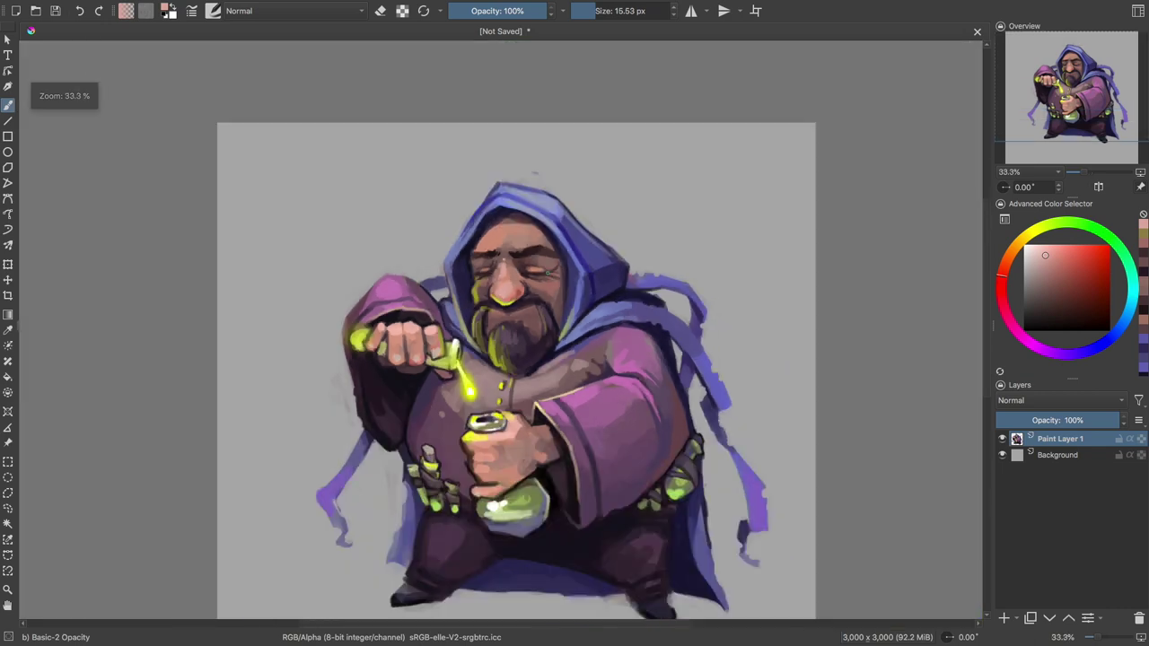
pyautogui.scroll(2, 594, 216)
pyautogui.hotkey('shift', 'i')
pyautogui.keyDown('ctrl'); pyautogui.click(539, 153); pyautogui.keyUp('ctrl')
pyautogui.moveTo(550, 229)
pyautogui.mouseDown()
pyautogui.moveTo(492, 212)
pyautogui.moveTo(514, 199)
pyautogui.mouseUp()
# - Add greyer lavender highlights along the top of the hood with a 20 px brush
pyautogui.keyDown('ctrl'); pyautogui.click(602, 262); pyautogui.keyUp('ctrl')
pyautogui.press(']')
pyautogui.hotkey('shift', 'i')
pyautogui.click(542, 216)
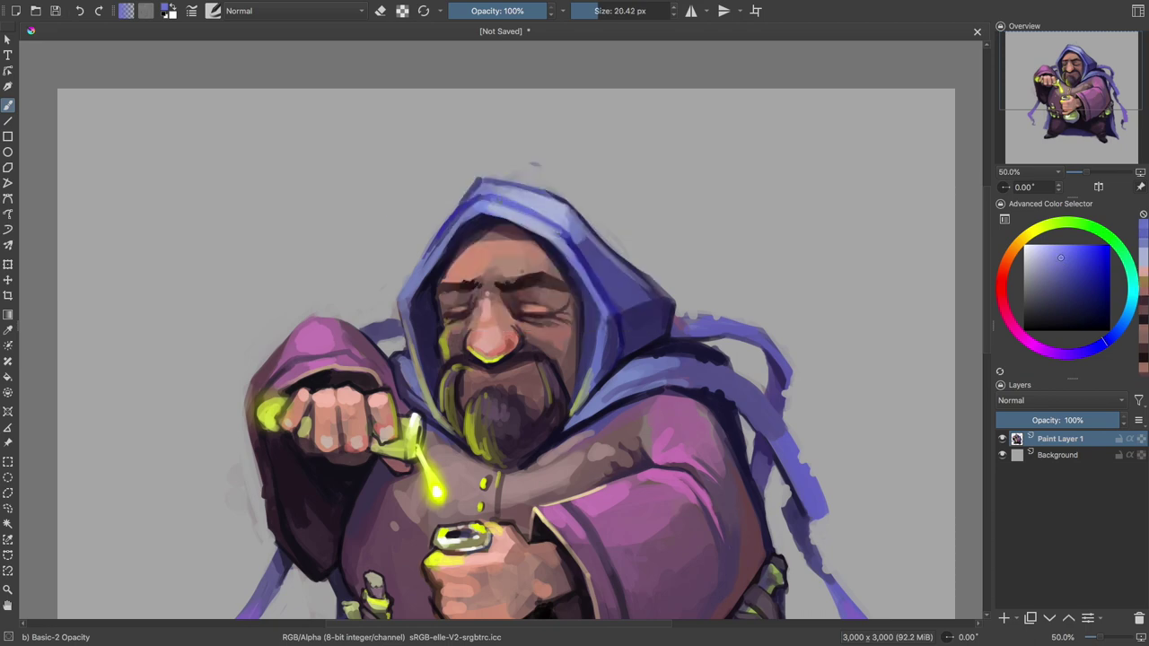
pyautogui.keyDown('ctrl'); pyautogui.click(543, 203); pyautogui.keyUp('ctrl')
pyautogui.moveTo(496, 192); pyautogui.dragTo(475, 181)
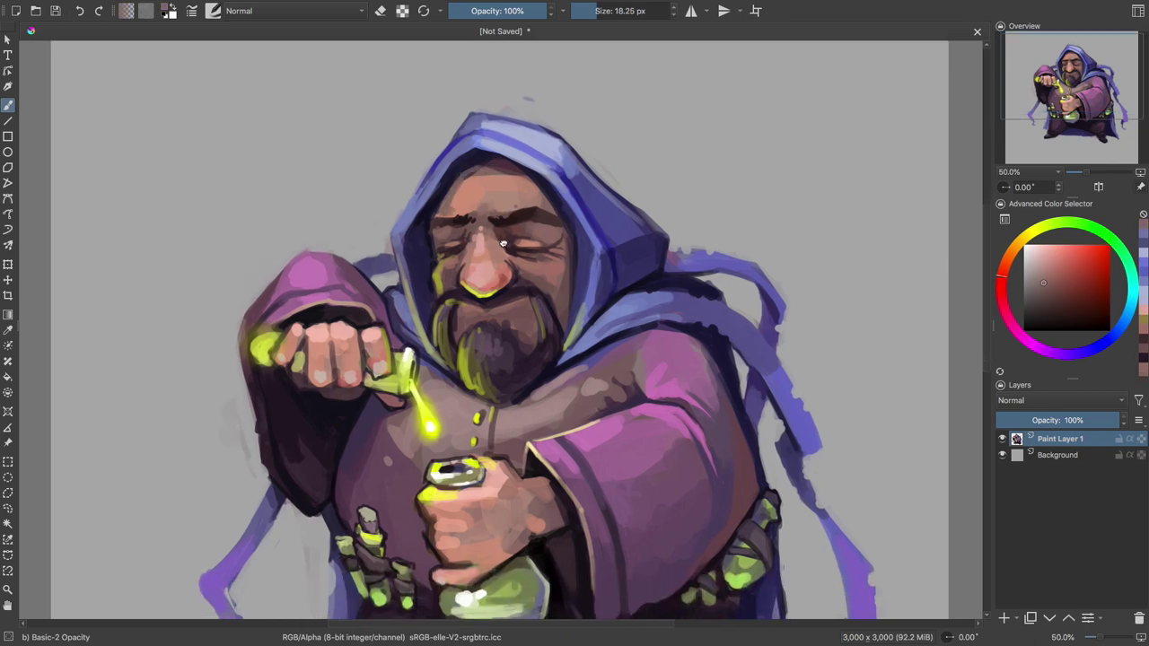
# - Paint a red blush on the cheek with a 34 px brush
pyautogui.hotkey('shift', 'i')
pyautogui.click(569, 235)
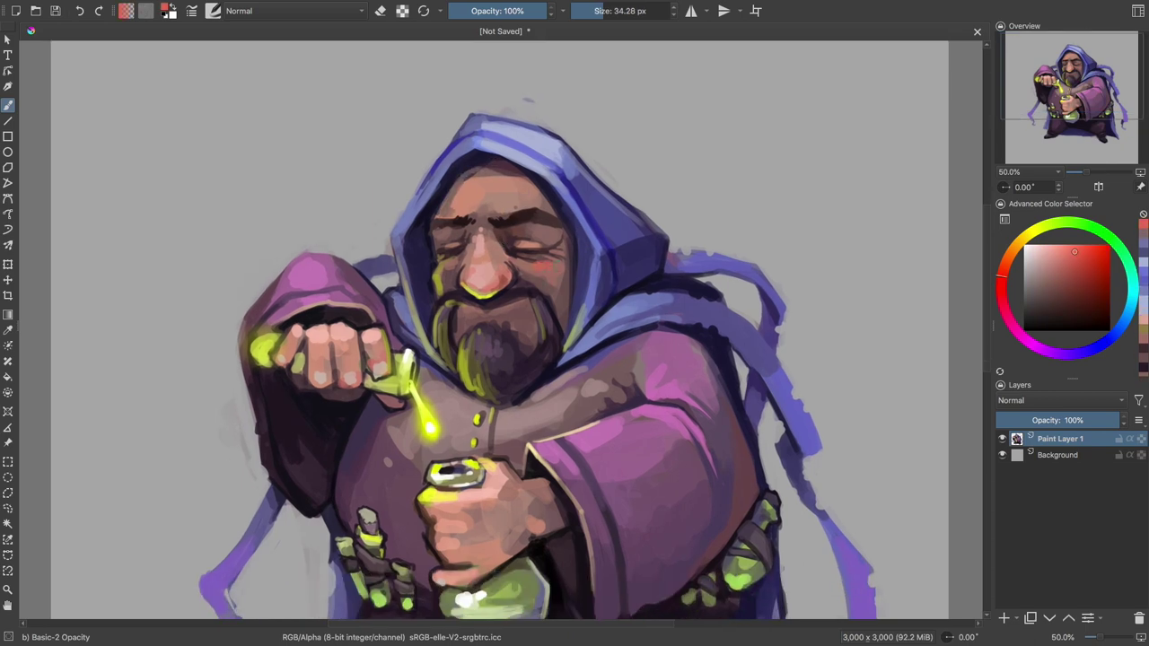
pyautogui.scroll(-3, 461, 314)
pyautogui.scroll(-1, 528, 400)
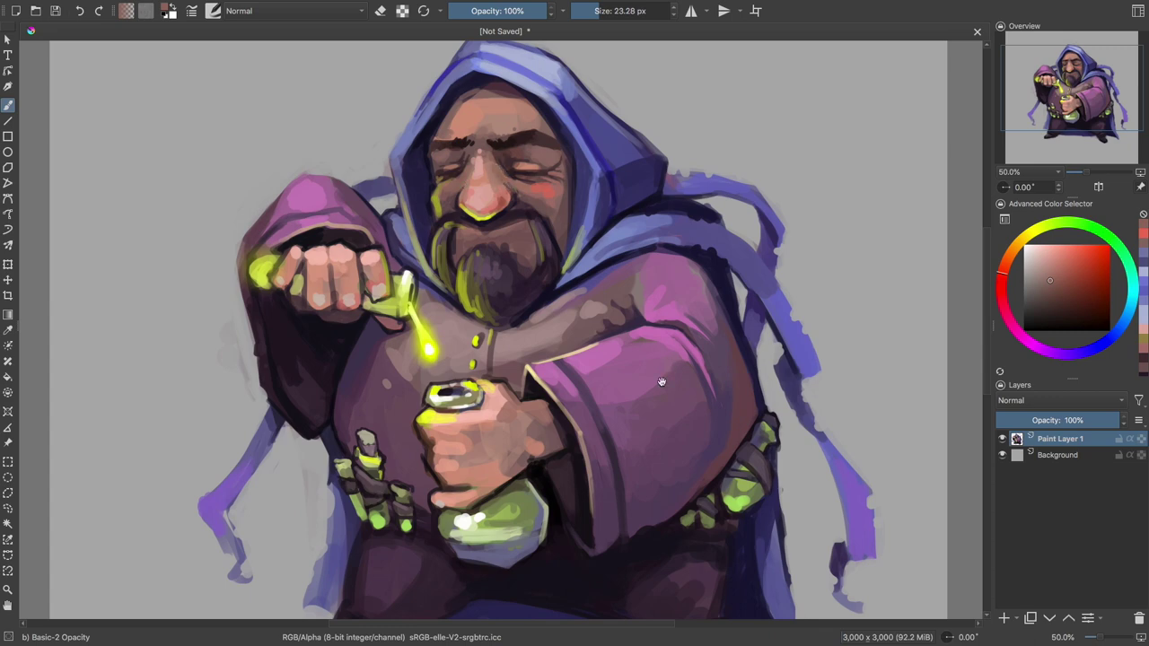
pyautogui.moveTo(669, 366); pyautogui.dragTo(653, 356)
# - Choose dark blue-violet tones and an 8 px brush for fine face and beard detail
pyautogui.keyDown('ctrl'); pyautogui.click(539, 252); pyautogui.keyUp('ctrl')
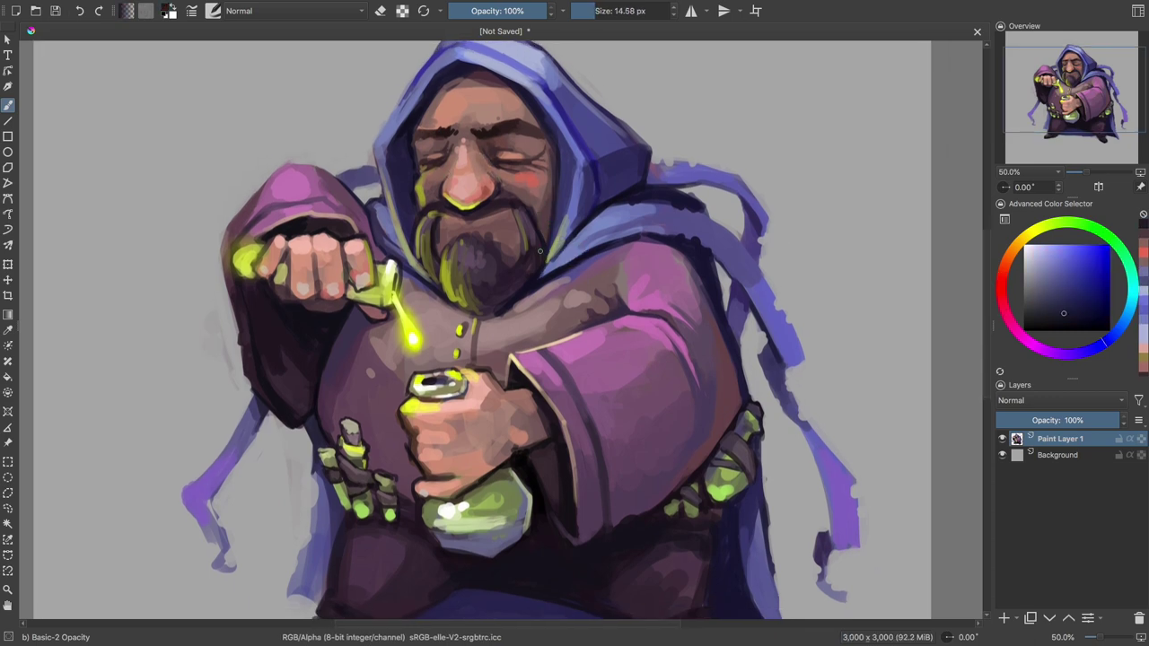
pyautogui.keyDown('ctrl'); pyautogui.click(539, 251); pyautogui.keyUp('ctrl')
pyautogui.press('[')
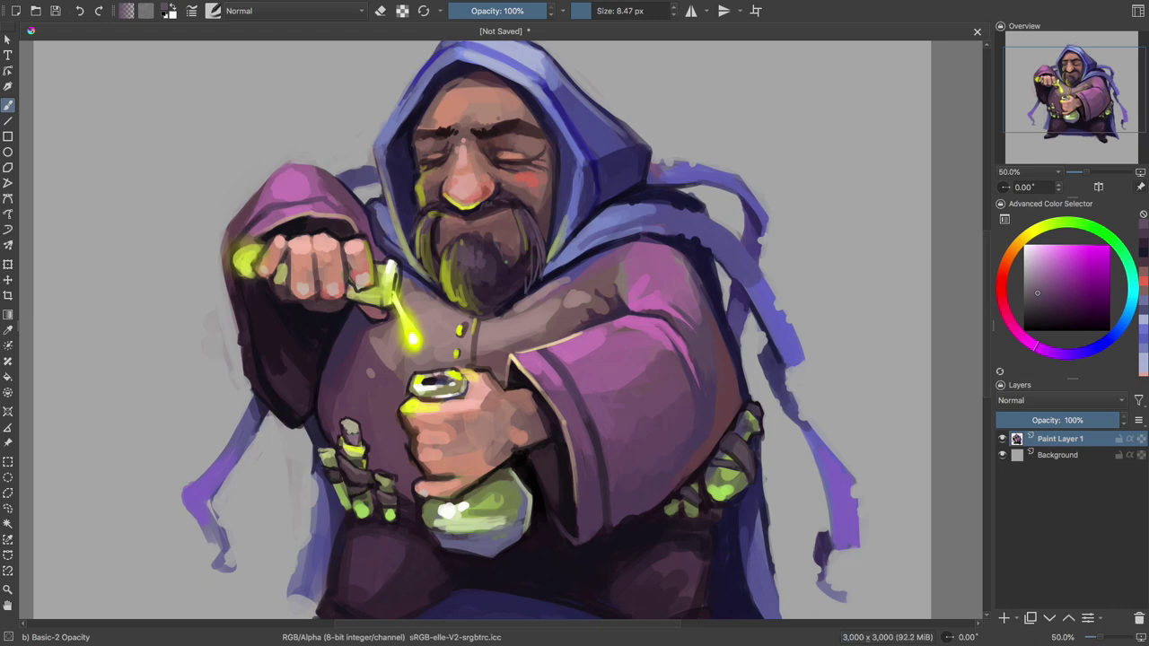
pyautogui.keyDown('ctrl'); pyautogui.click(482, 269); pyautogui.keyUp('ctrl')
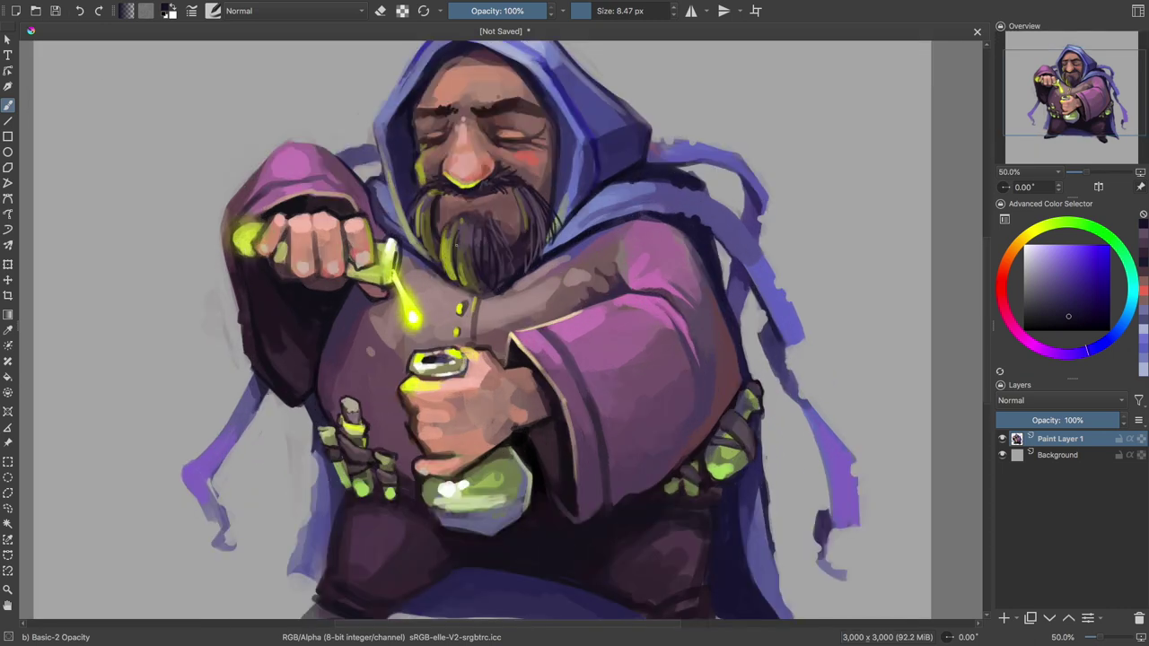
pyautogui.keyDown('ctrl'); pyautogui.click(450, 247); pyautogui.keyUp('ctrl')
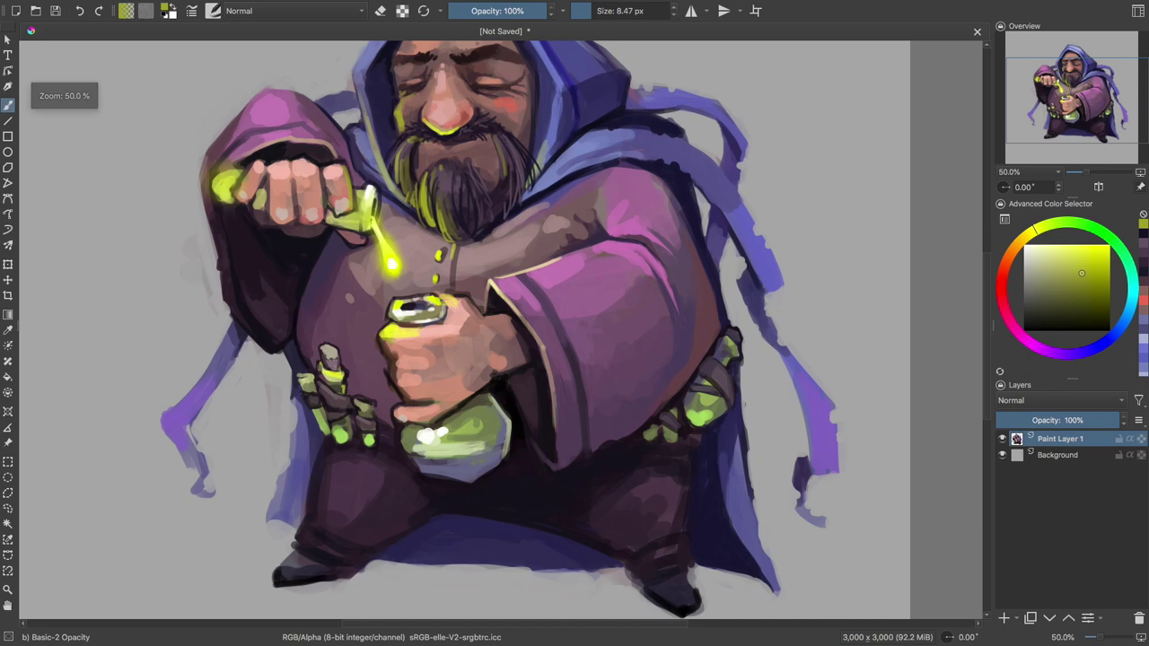
# - Darken the lower-left robe and the boot in dark magenta and purple, outlining the boot's left edge
pyautogui.moveTo(418, 489); pyautogui.dragTo(391, 436)
pyautogui.keyDown('ctrl'); pyautogui.click(391, 435); pyautogui.keyUp('ctrl')
pyautogui.moveTo(341, 471); pyautogui.dragTo(282, 358)
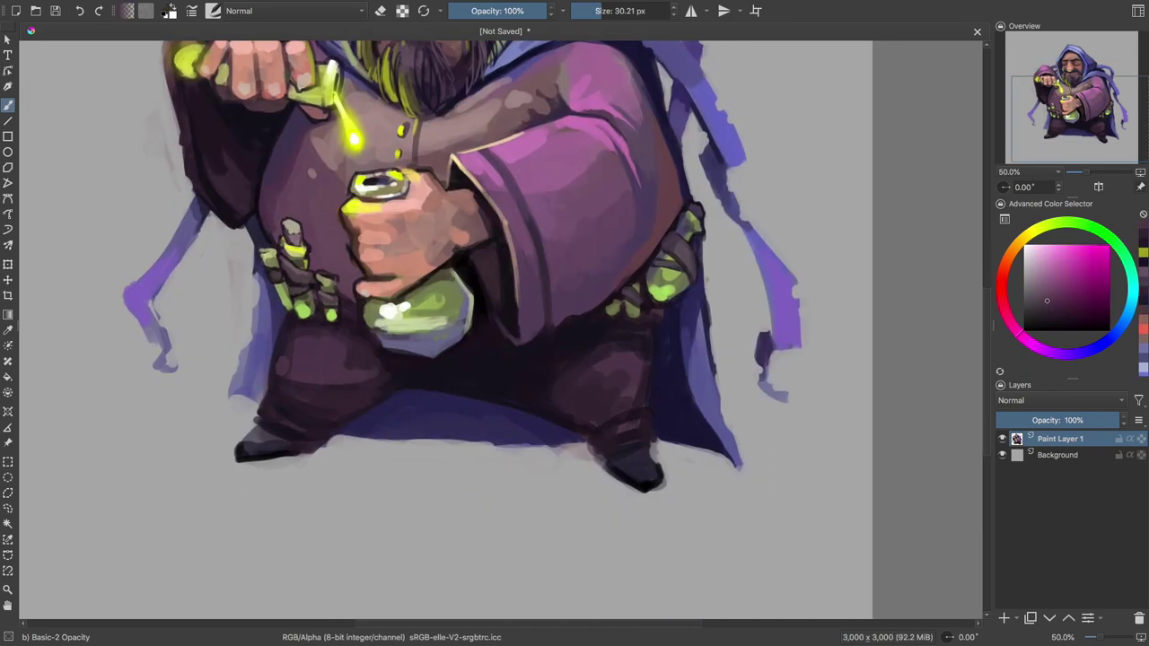
pyautogui.keyDown('ctrl'); pyautogui.click(625, 364); pyautogui.keyUp('ctrl')
pyautogui.keyDown('ctrl'); pyautogui.click(582, 410); pyautogui.keyUp('ctrl')
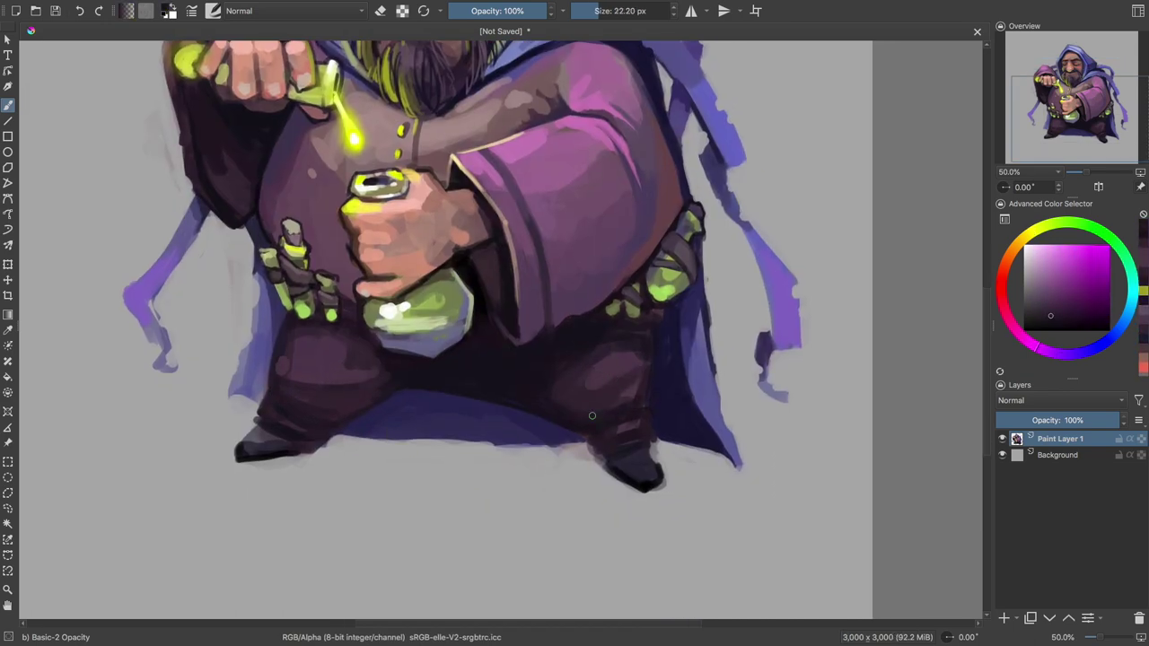
pyautogui.keyDown('ctrl'); pyautogui.click(624, 432); pyautogui.keyUp('ctrl')
pyautogui.moveTo(624, 432)
pyautogui.mouseDown()
pyautogui.moveTo(639, 420)
pyautogui.moveTo(651, 431)
pyautogui.moveTo(637, 426)
pyautogui.moveTo(653, 398)
pyautogui.mouseUp()
pyautogui.moveTo(566, 423)
pyautogui.mouseDown()
pyautogui.moveTo(597, 452)
pyautogui.moveTo(671, 447)
pyautogui.mouseUp()
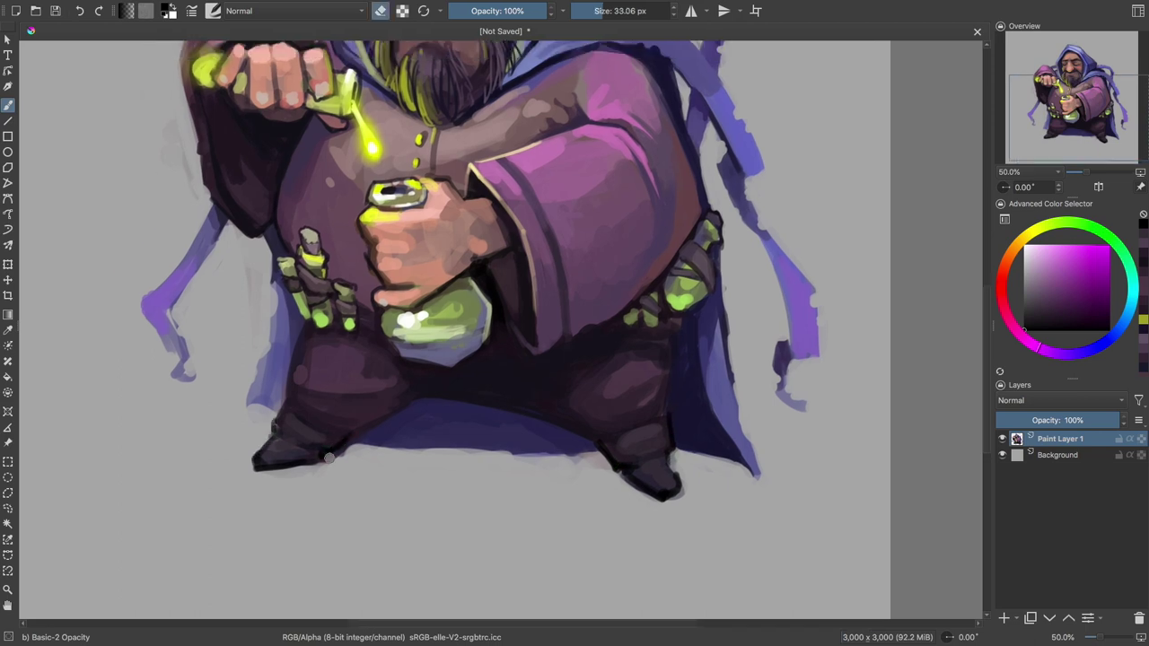
# - Add a dark purple stroke to the lower robe and check the whole figure
pyautogui.press('e')
pyautogui.keyDown('ctrl'); pyautogui.click(397, 376); pyautogui.keyUp('ctrl')
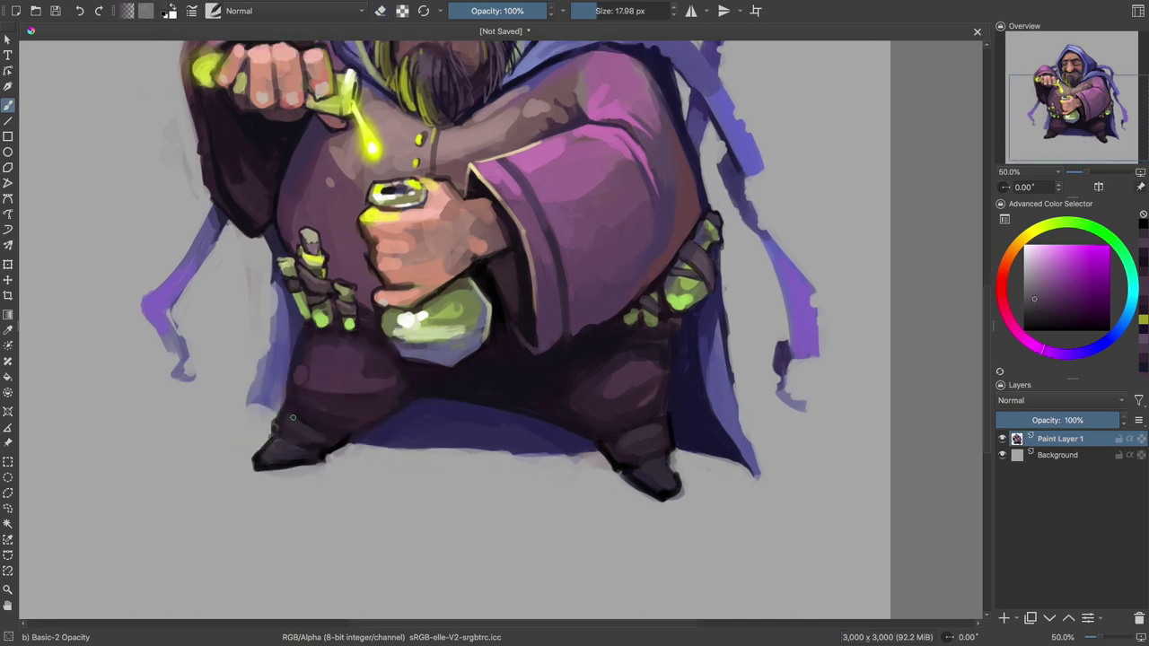
pyautogui.moveTo(300, 421); pyautogui.dragTo(333, 418)
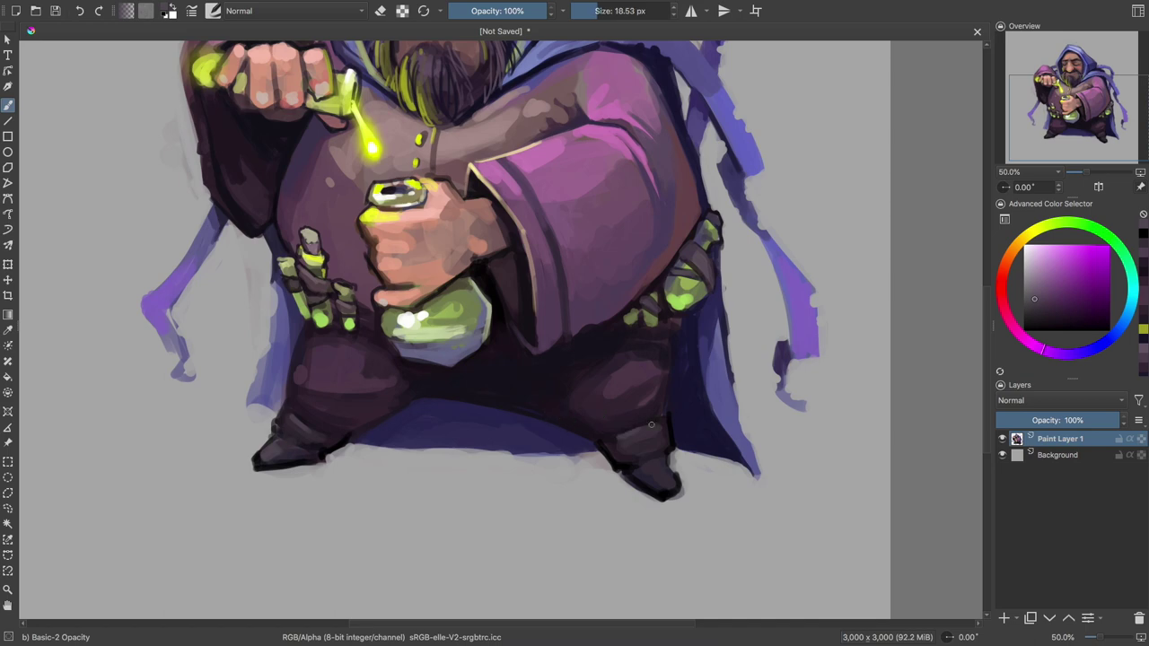
pyautogui.press('-')
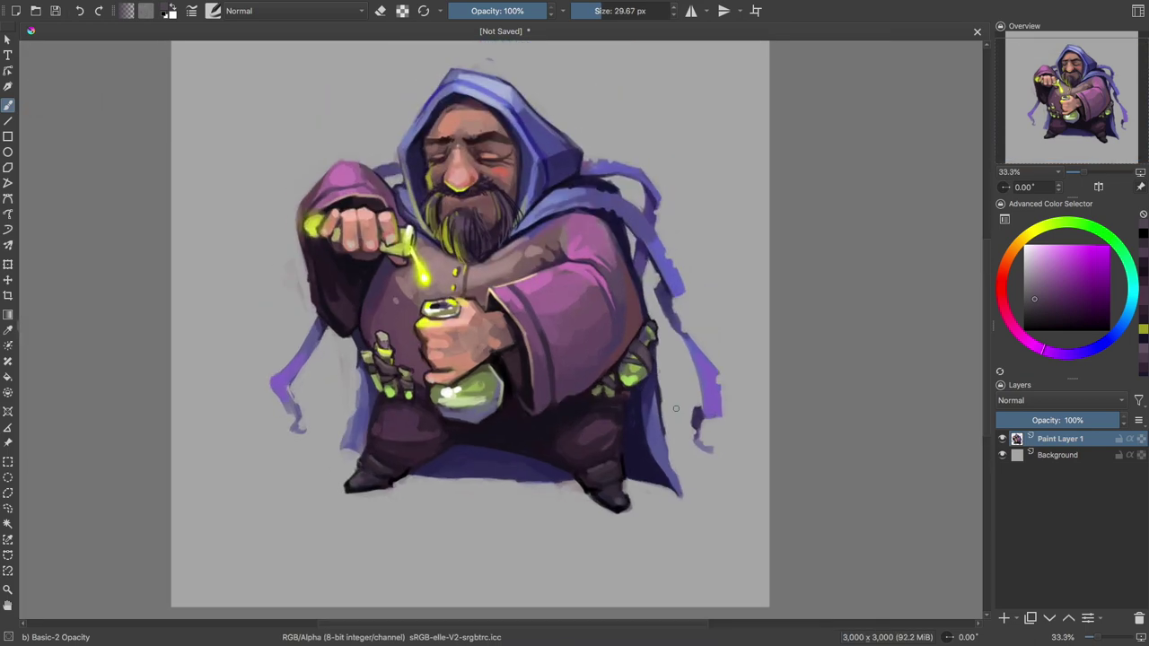
pyautogui.press('+')
pyautogui.scroll(-3, 706, 380)
# - Pick the cape's blue-lavender and set a large brush for shading below the robe
pyautogui.keyDown('ctrl'); pyautogui.click(718, 397); pyautogui.keyUp('ctrl')
pyautogui.hotkey('shift', 'i')
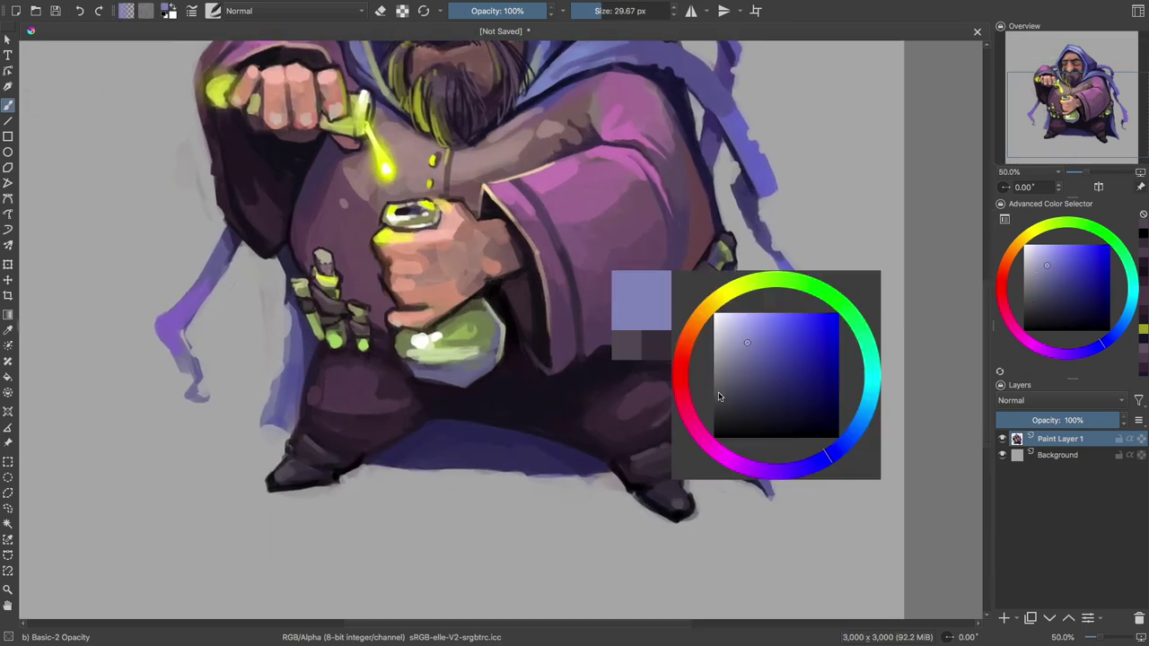
pyautogui.press('[')
pyautogui.press('[')
pyautogui.moveTo(502, 323); pyautogui.dragTo(472, 355)
pyautogui.press(']')
pyautogui.press(']')
pyautogui.press(']')
pyautogui.moveTo(523, 534)
pyautogui.mouseDown()
pyautogui.moveTo(494, 495)
pyautogui.moveTo(547, 474)
pyautogui.mouseUp()
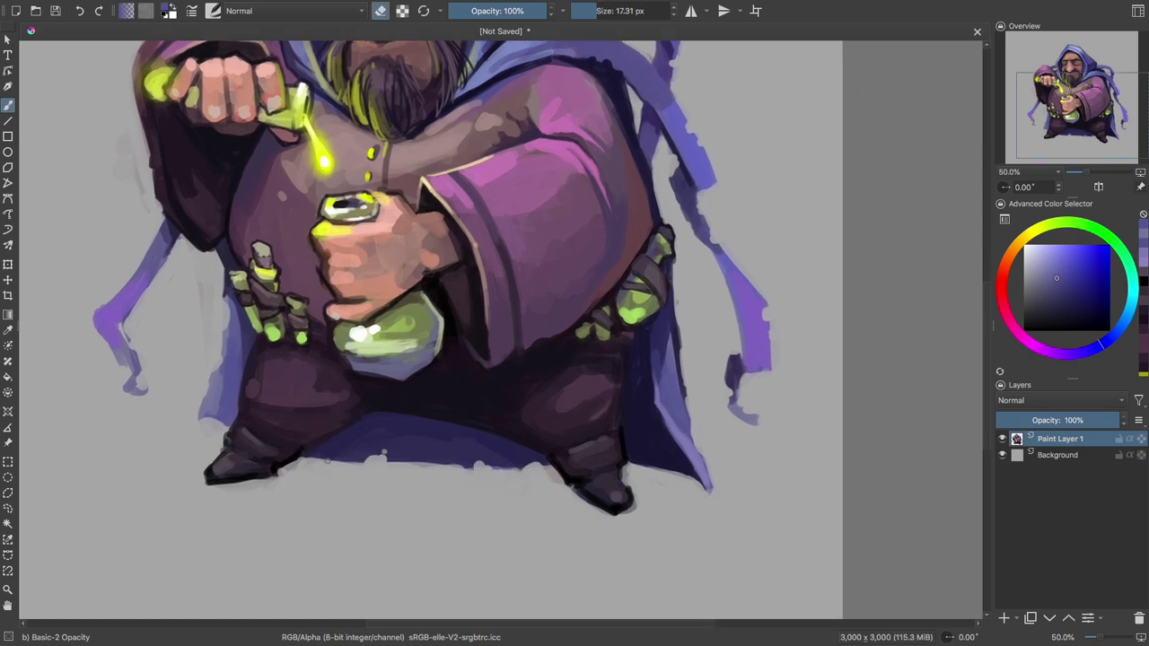
pyautogui.press('[')
pyautogui.press('[')
pyautogui.moveTo(695, 342); pyautogui.dragTo(659, 405)
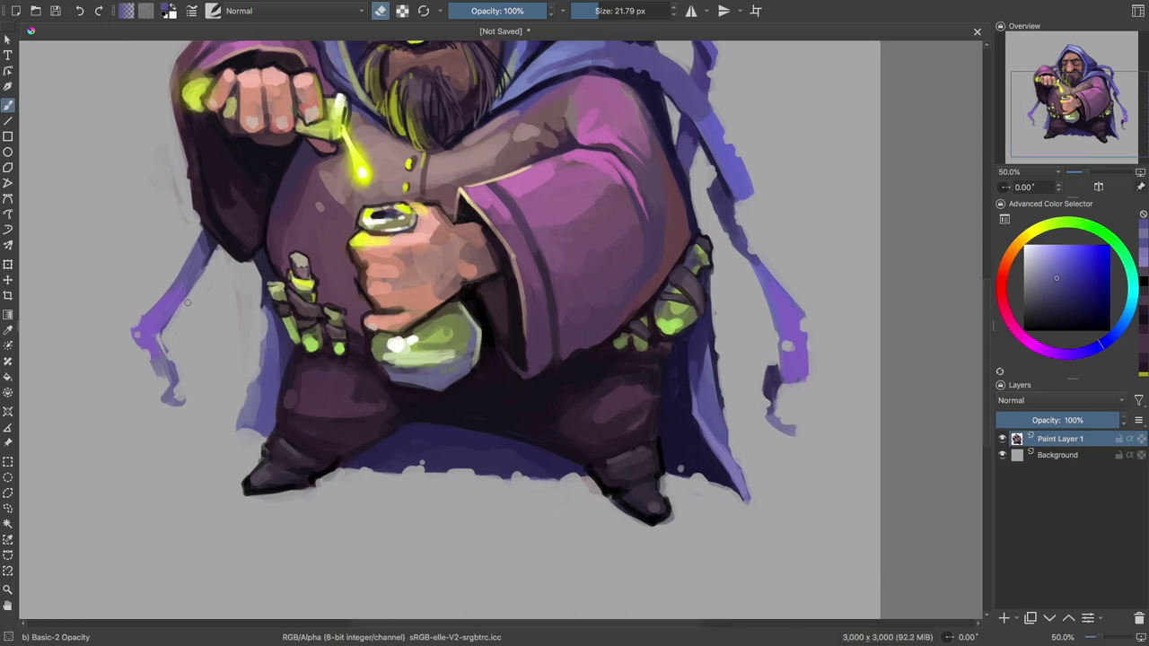
pyautogui.press(']')
pyautogui.press(']')
pyautogui.press(']')
pyautogui.scroll(-3, 697, 278)
# - Sample the nose's salmon tone and the beard's dark purple with a smaller brush
pyautogui.scroll(5, 574, 395)
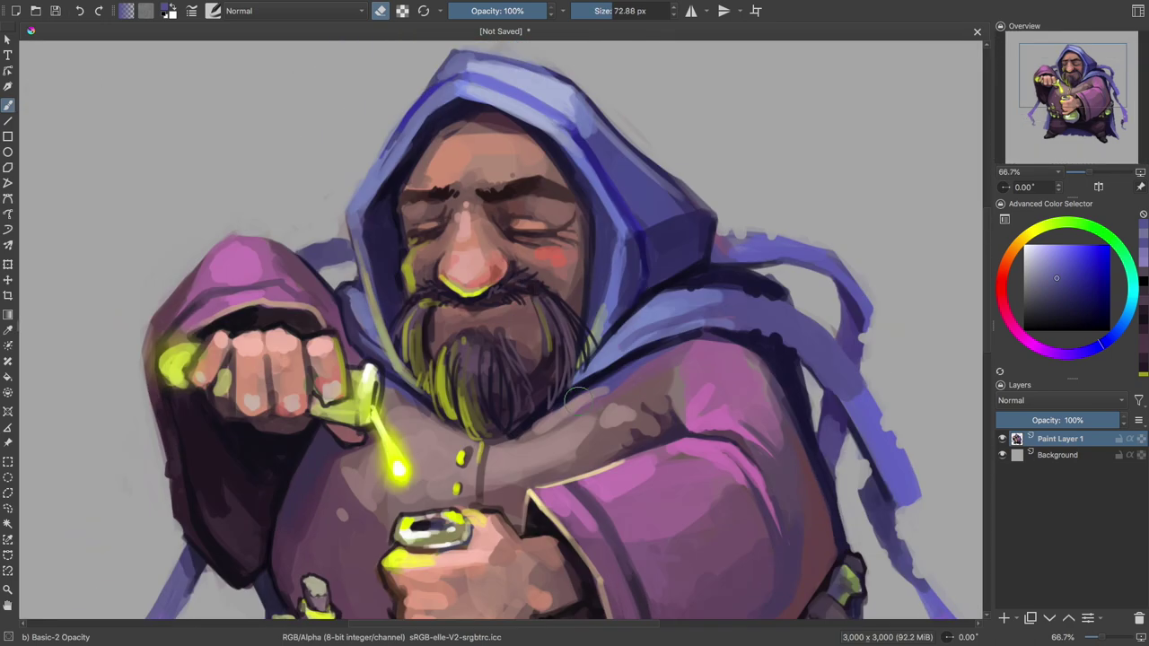
pyautogui.press('e')
pyautogui.keyDown('ctrl'); pyautogui.click(464, 271); pyautogui.keyUp('ctrl')
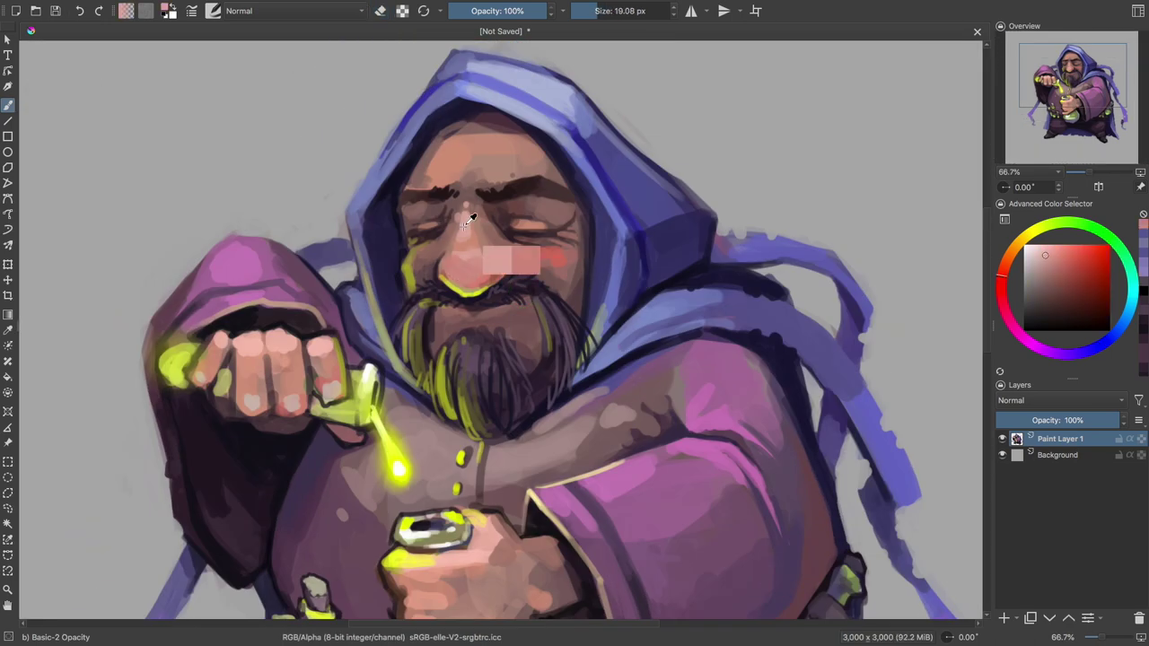
pyautogui.press('[')
pyautogui.press('[')
pyautogui.moveTo(458, 267); pyautogui.dragTo(439, 247)
pyautogui.keyDown('ctrl'); pyautogui.click(463, 273); pyautogui.keyUp('ctrl')
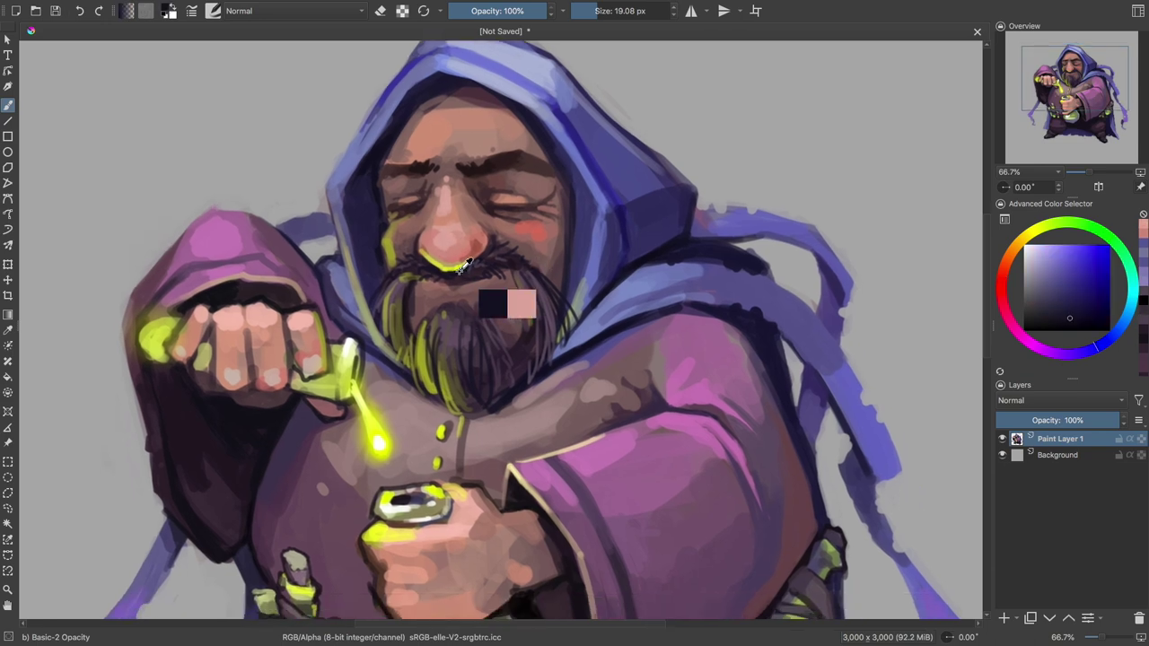
# - Refine the nose in warm salmon-red and sample dark robe magenta at about 13 px
pyautogui.moveTo(609, 323); pyautogui.dragTo(600, 341)
pyautogui.press(']')
pyautogui.press(']')
pyautogui.press(']')
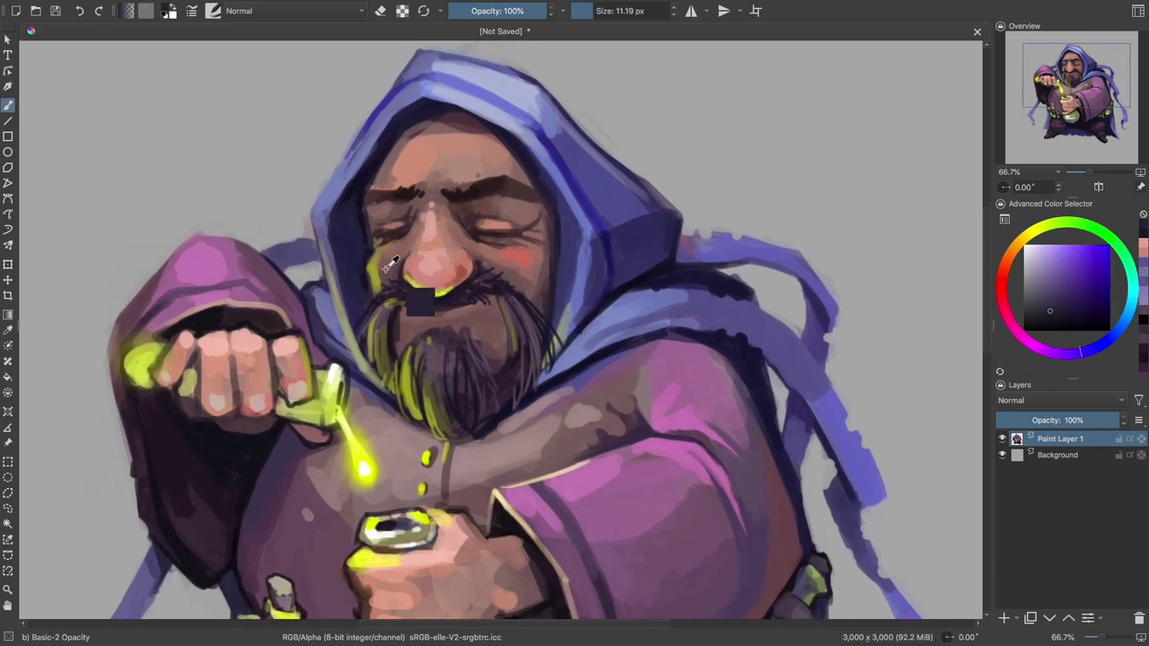
pyautogui.keyDown('ctrl'); pyautogui.click(516, 255); pyautogui.keyUp('ctrl')
pyautogui.press('[')
pyautogui.press('[')
pyautogui.moveTo(377, 276); pyautogui.dragTo(357, 260)
pyautogui.press('[')
pyautogui.keyDown('ctrl'); pyautogui.click(378, 334); pyautogui.keyUp('ctrl')
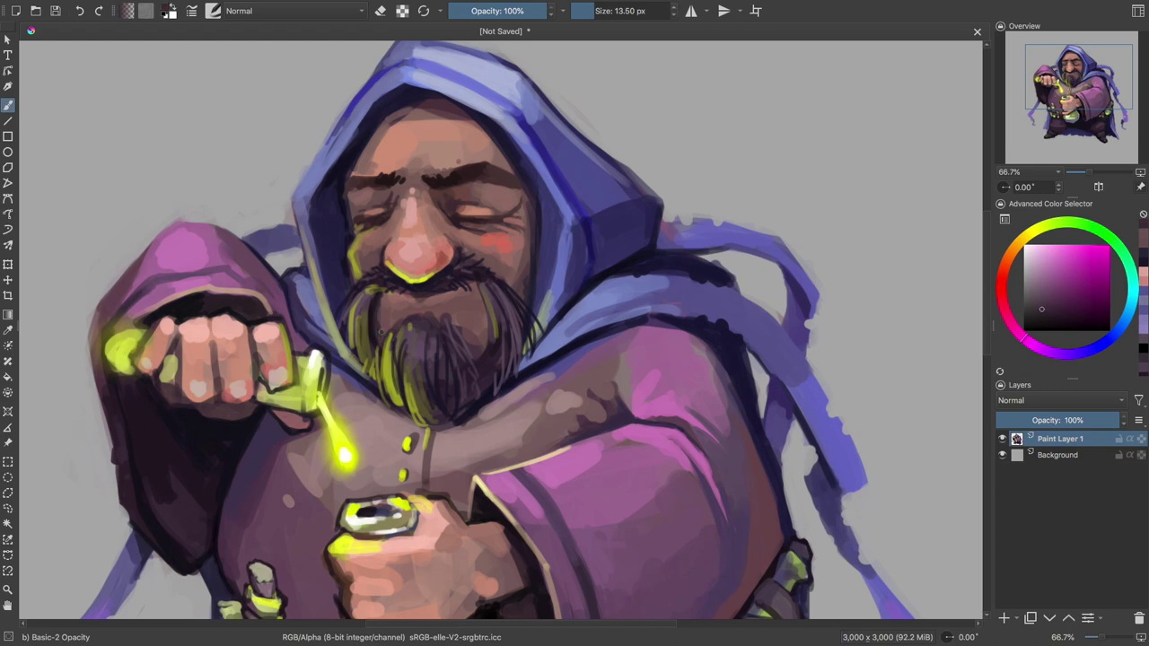
# - Zoom out and pan to view the whole wizard
pyautogui.press('-')
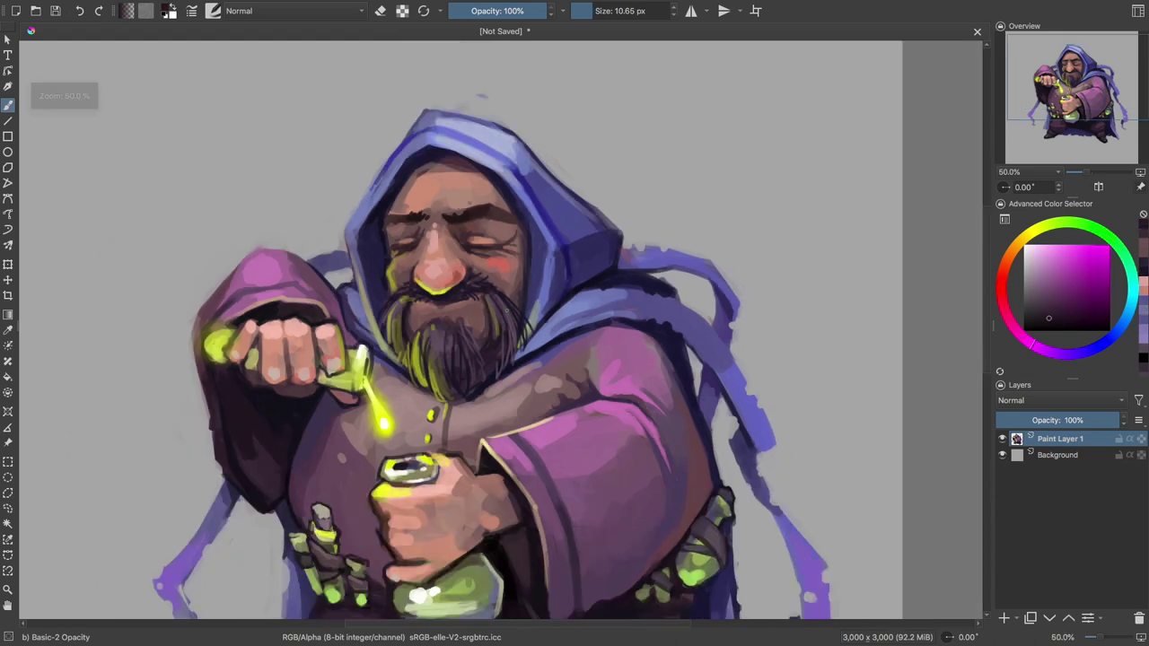
pyautogui.press('e')
pyautogui.moveTo(535, 123); pyautogui.dragTo(593, 25)
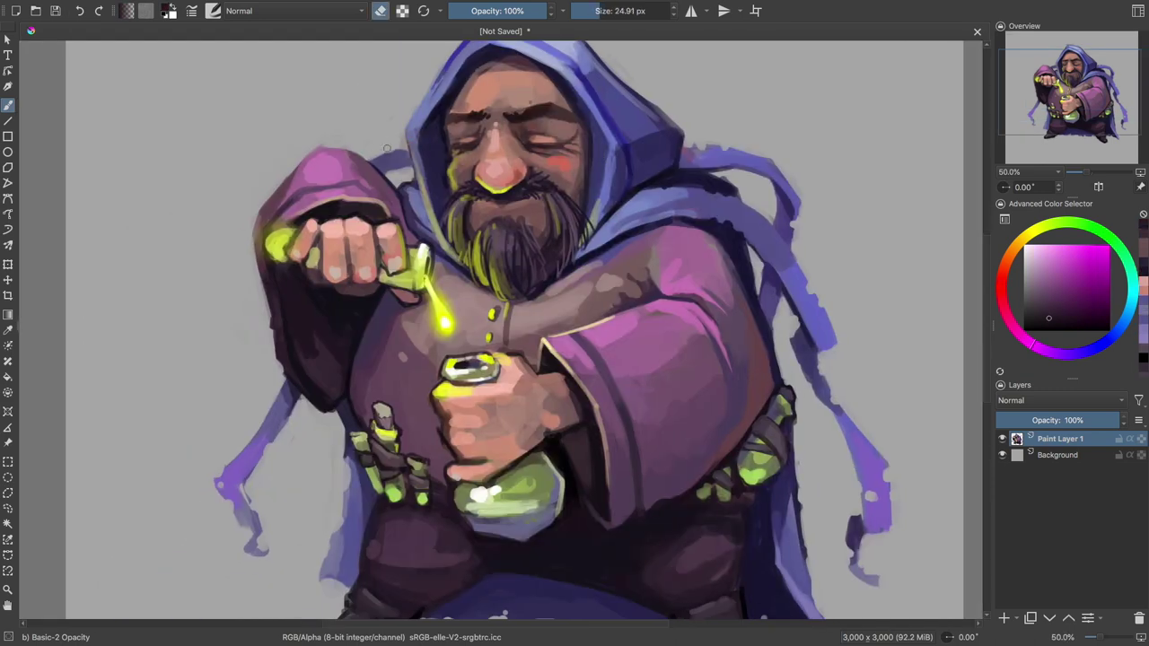
pyautogui.moveTo(567, 370); pyautogui.dragTo(548, 349)
pyautogui.press('-')
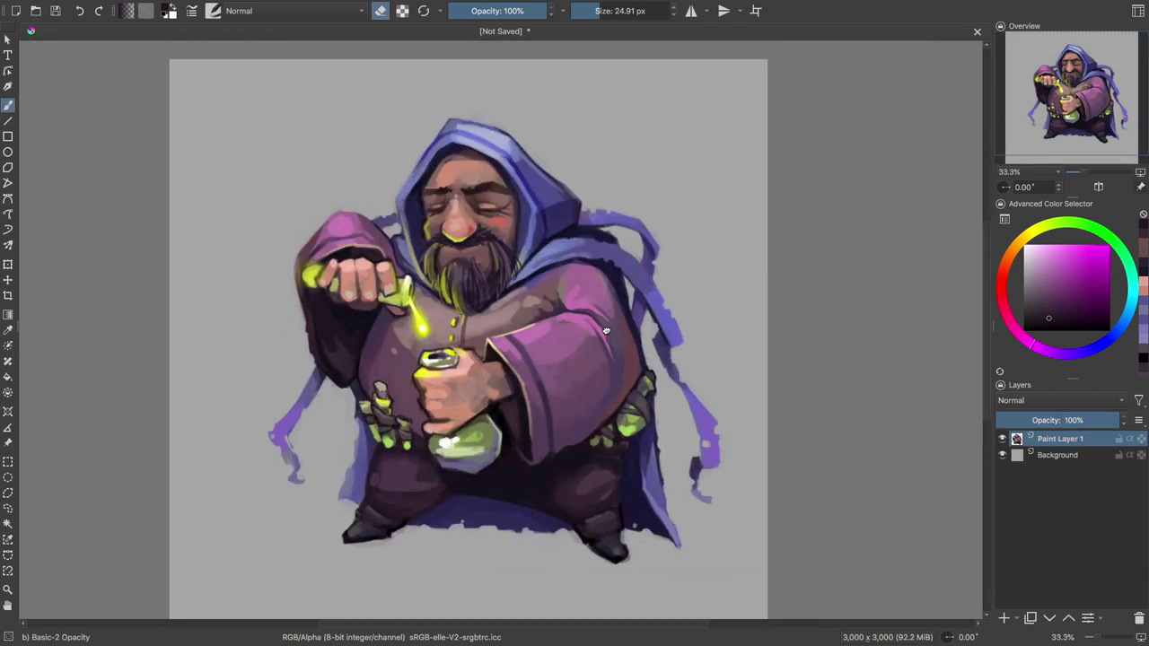
pyautogui.press('e')
# - Glaze faint blue over the beard, hood edge and the bottle's lower edge
pyautogui.rightClick(595, 330)
pyautogui.click(653, 386)
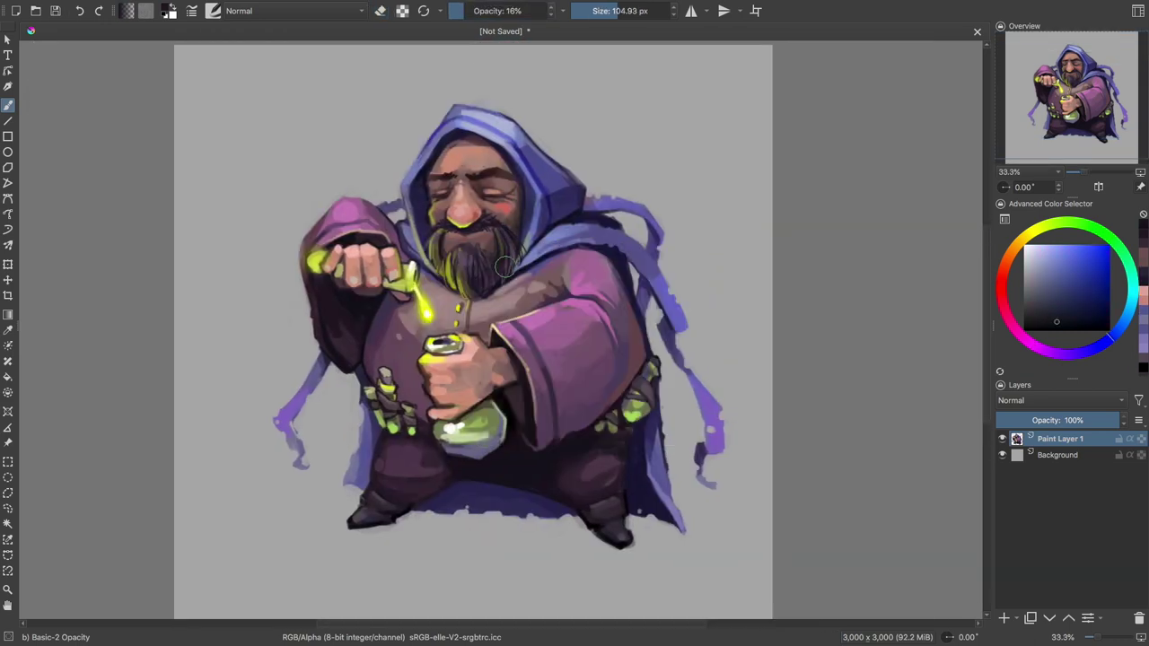
pyautogui.moveTo(476, 157); pyautogui.dragTo(426, 176)
pyautogui.moveTo(542, 269); pyautogui.dragTo(513, 236)
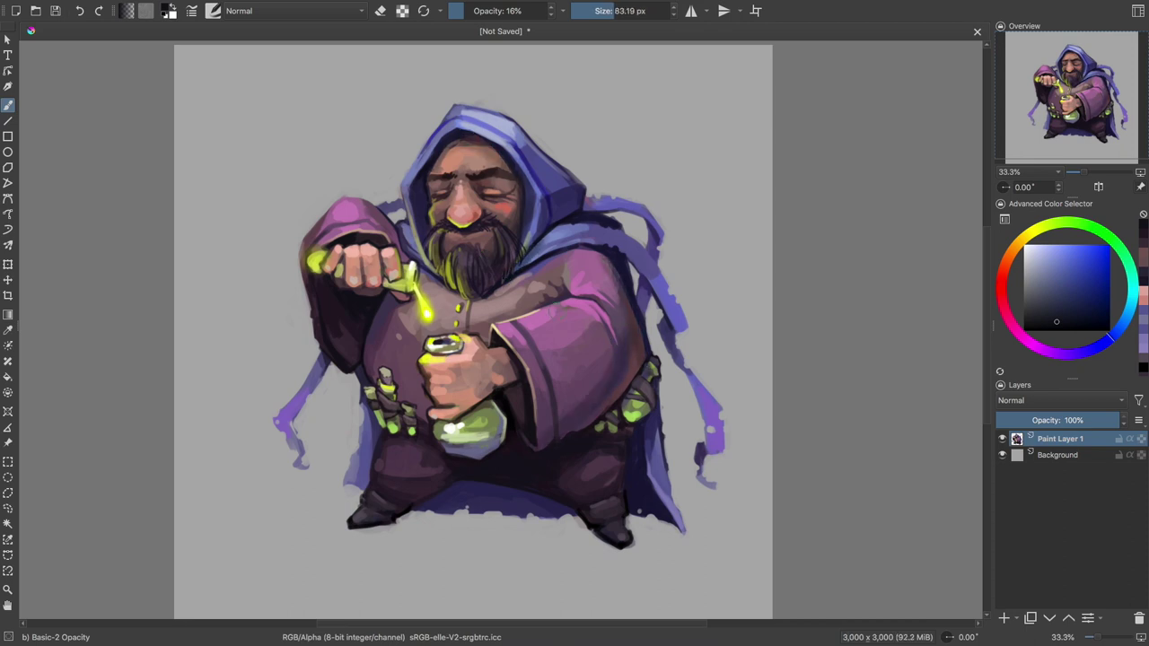
pyautogui.moveTo(482, 429); pyautogui.dragTo(507, 450)
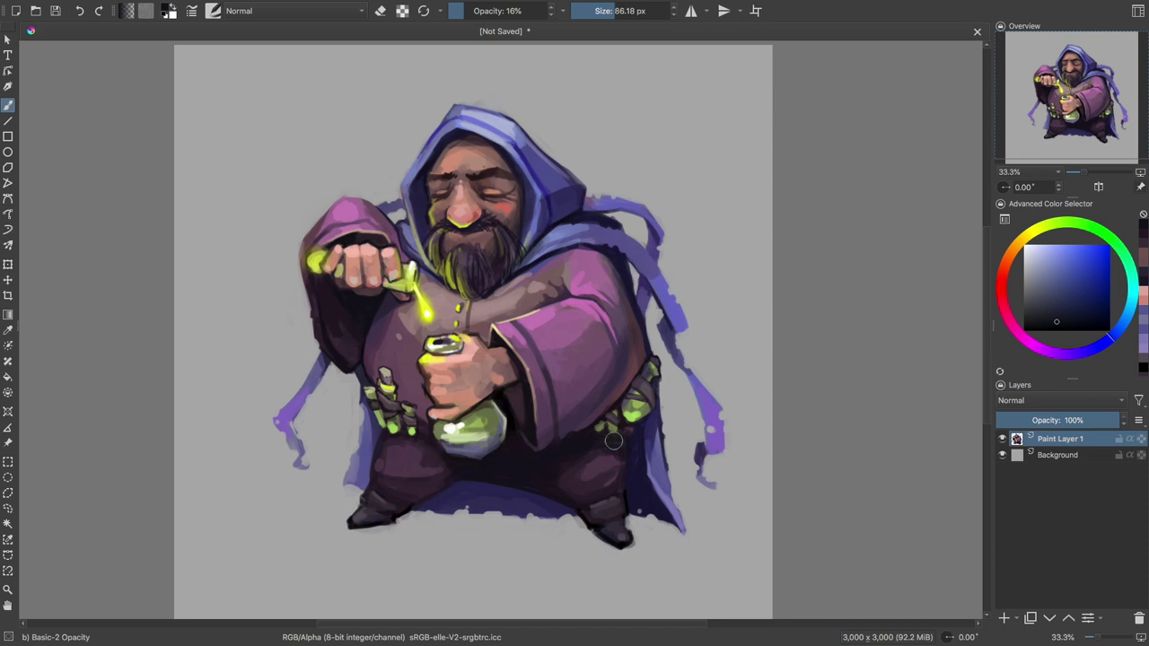
# - Darken the beard slightly more, then reset brush opacity to full
pyautogui.press(']')
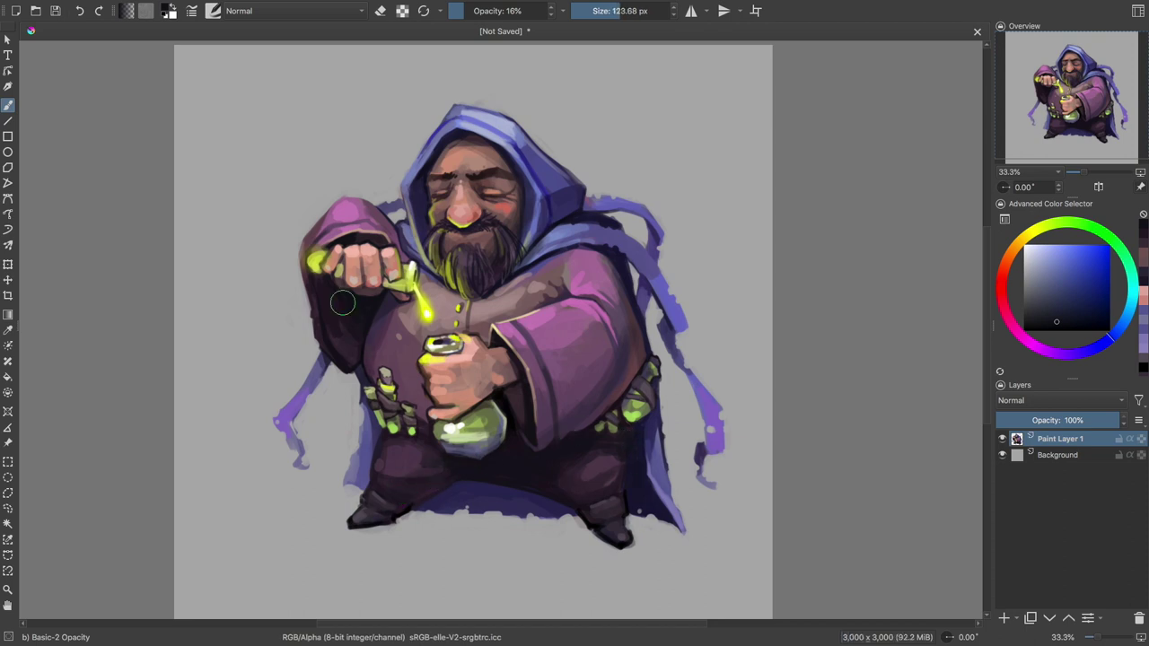
pyautogui.press('[')
pyautogui.press('[')
pyautogui.press('[')
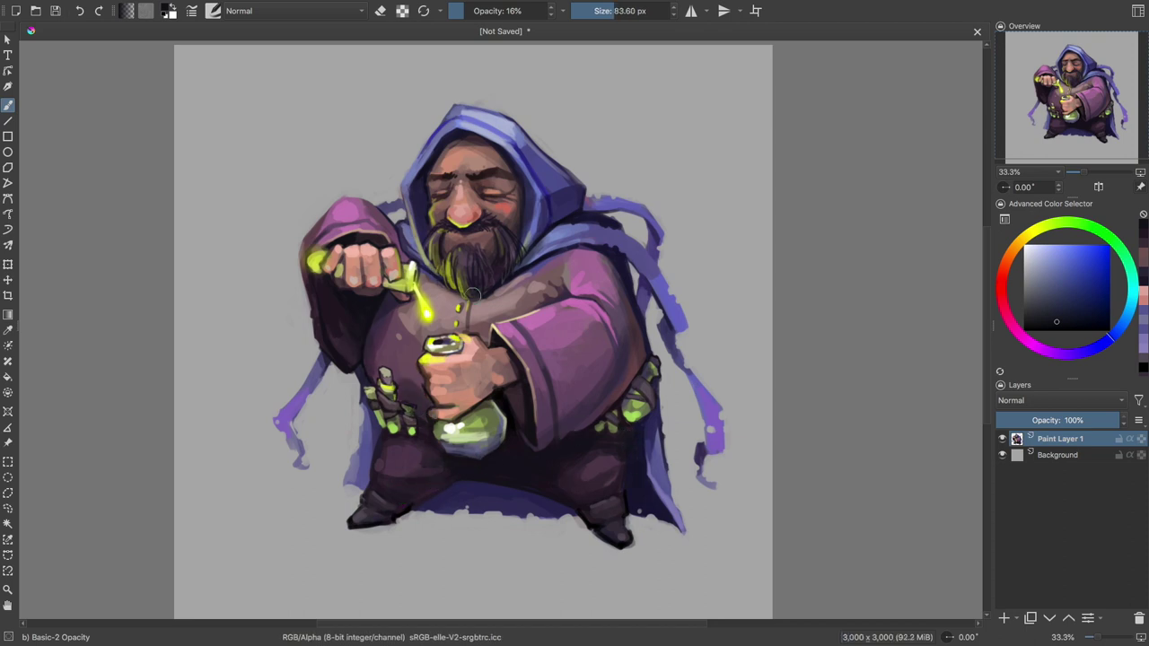
pyautogui.moveTo(492, 235); pyautogui.dragTo(466, 243)
pyautogui.press(']')
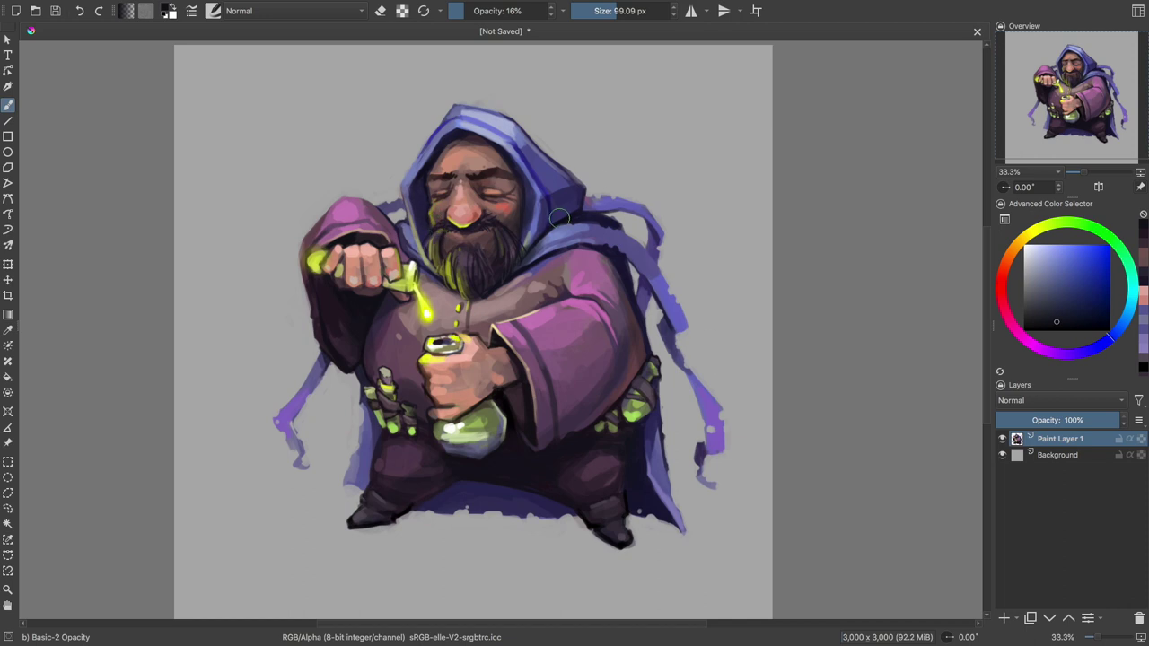
pyautogui.press('0')
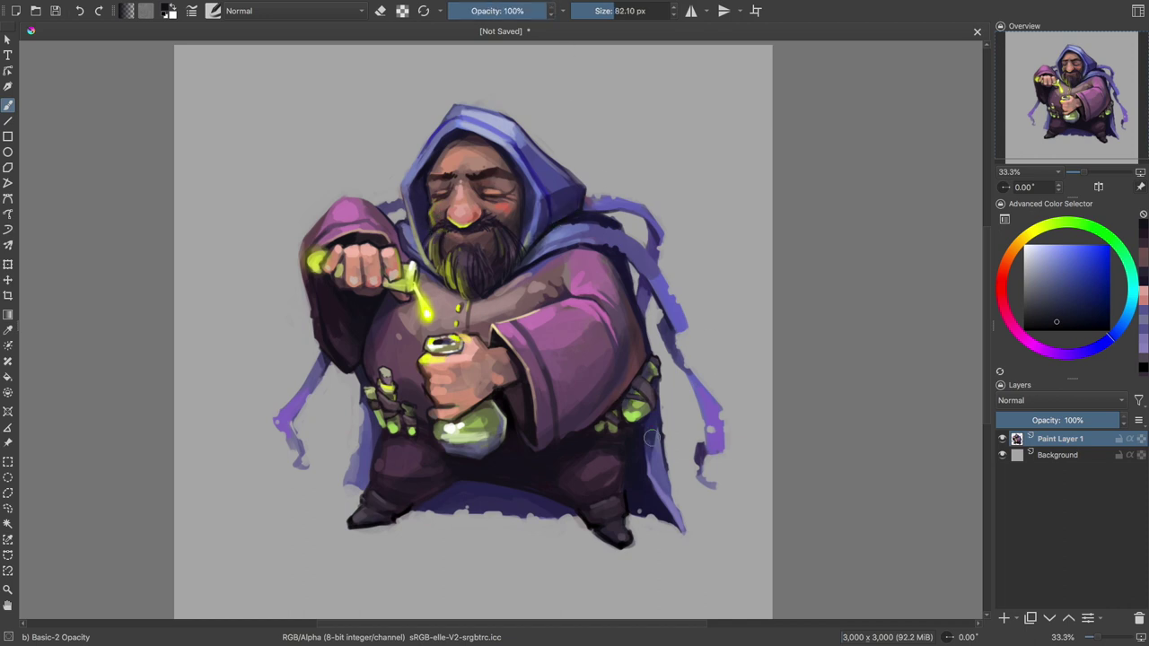
# - Add Paint Layer 2 and brush a low-opacity grey shadow under the feet
pyautogui.press('Insert')
pyautogui.press('i')
pyautogui.press('i')
pyautogui.press('i')
pyautogui.press(']')
pyautogui.moveTo(333, 467); pyautogui.dragTo(701, 479)
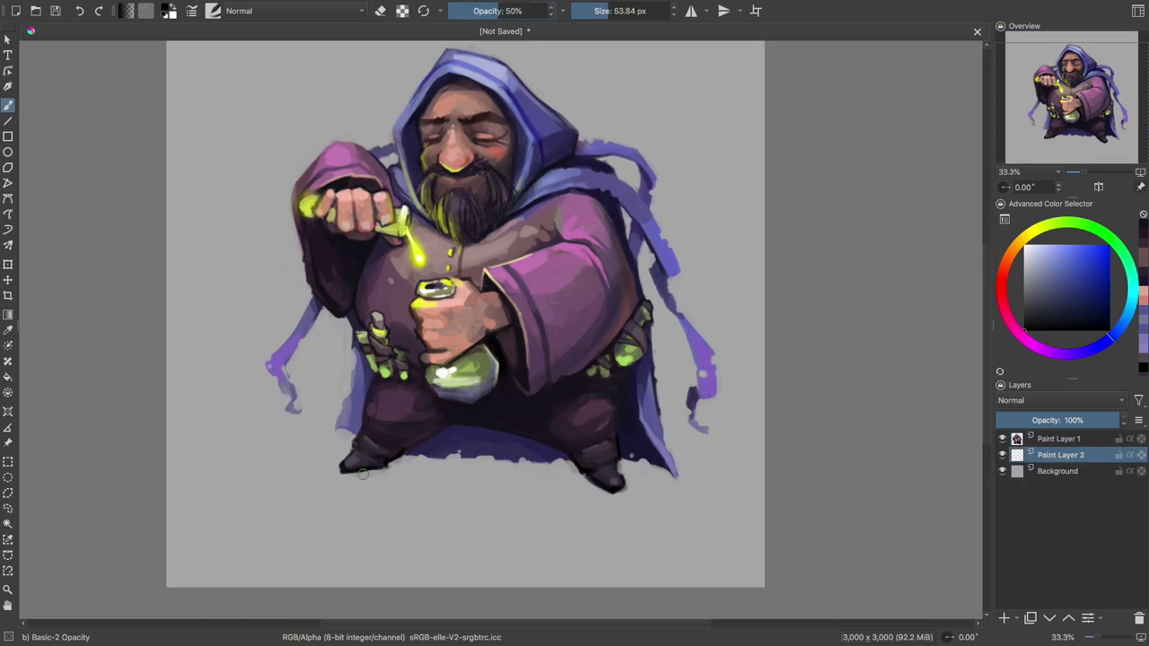
# - Widen the grey shadow beneath the feet, undoing one overlong stroke
pyautogui.press(']')
pyautogui.moveTo(427, 470)
pyautogui.mouseDown()
pyautogui.moveTo(287, 470)
pyautogui.moveTo(699, 479)
pyautogui.mouseUp()
pyautogui.press(']')
pyautogui.press(']')
pyautogui.press(']')
pyautogui.hotkey('ctrl', 'z')
pyautogui.click(467, 11)
pyautogui.moveTo(270, 470)
pyautogui.mouseDown()
pyautogui.moveTo(727, 480)
pyautogui.moveTo(521, 531)
pyautogui.moveTo(236, 510)
pyautogui.mouseUp()
# - Erase excess shadow, then sample a darker purple-grey from the boots
pyautogui.press('e')
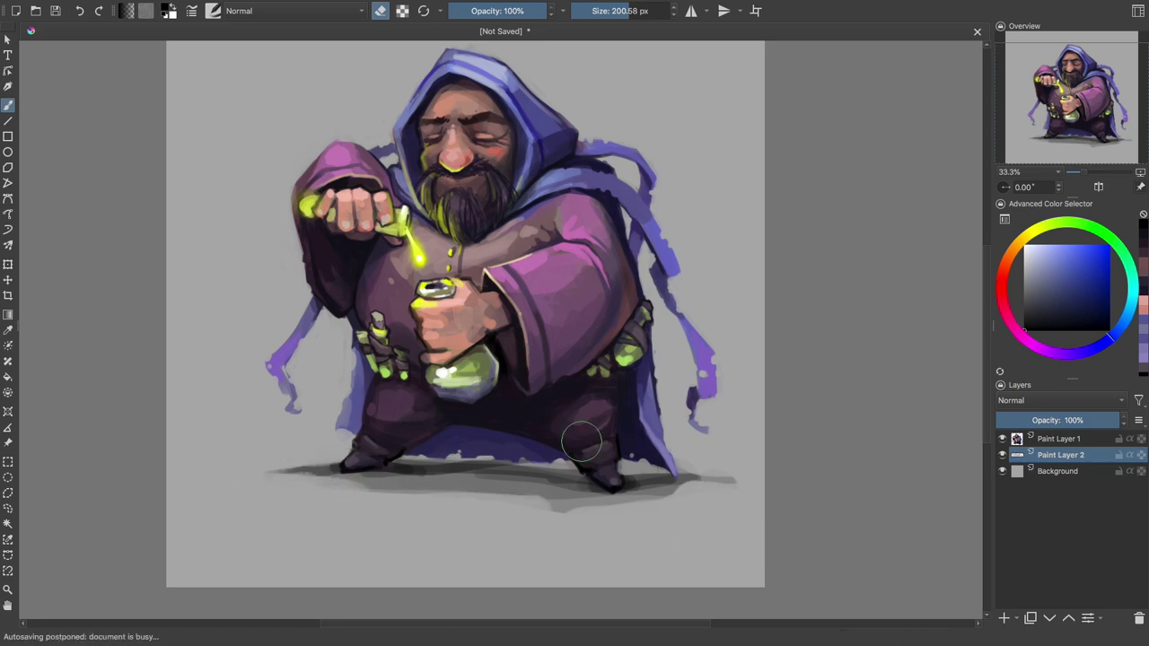
pyautogui.scroll(1, 700, 395)
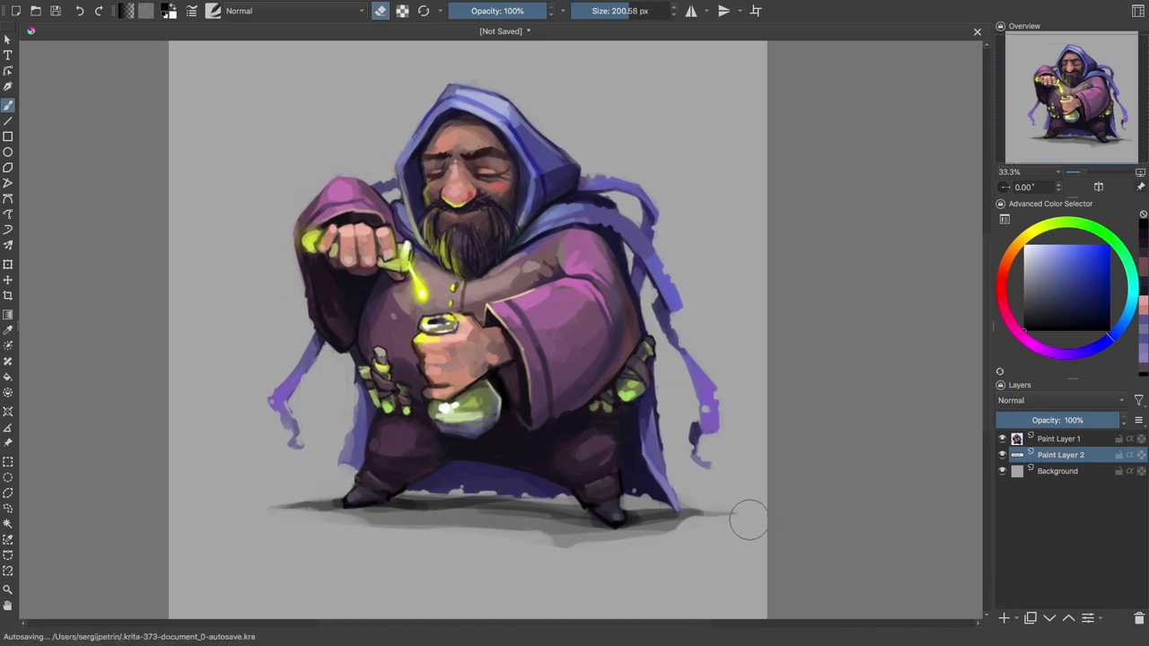
pyautogui.scroll(1, 403, 525)
pyautogui.scroll(-2, 405, 424)
pyautogui.press('e')
pyautogui.press('[')
pyautogui.press('[')
pyautogui.press('[')
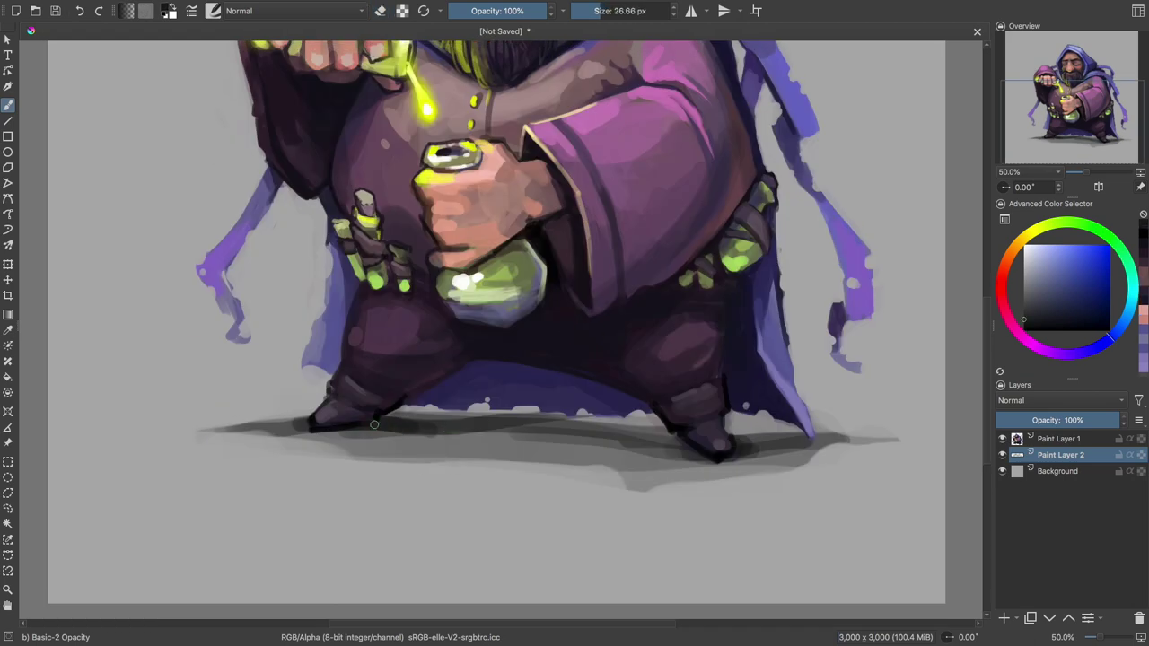
pyautogui.keyDown('ctrl'); pyautogui.click(404, 423); pyautogui.keyUp('ctrl')
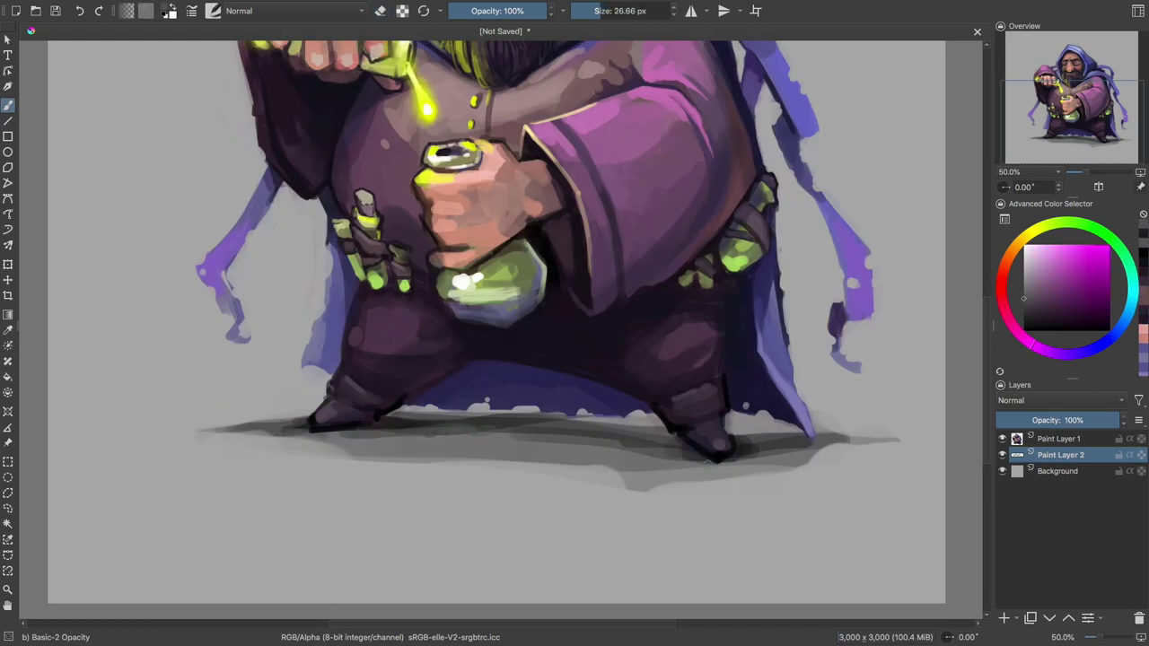
pyautogui.keyDown('ctrl'); pyautogui.click(731, 456); pyautogui.keyUp('ctrl')
# - Resize the brush and zoom out to check the whole character
pyautogui.press('[')
pyautogui.press('[')
pyautogui.moveTo(688, 450); pyautogui.dragTo(617, 494)
pyautogui.moveTo(542, 483); pyautogui.dragTo(548, 449)
pyautogui.press(']')
pyautogui.press(']')
pyautogui.press(']')
pyautogui.press('-')
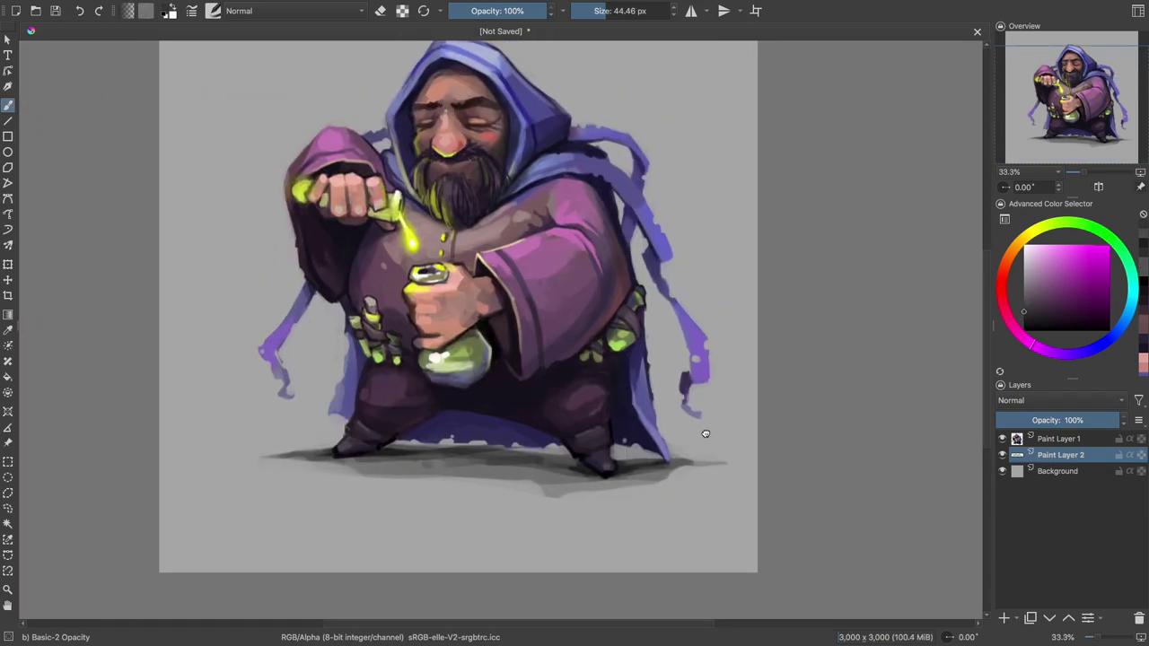
pyautogui.press('=')
pyautogui.press('[')
# - Sample a dark colour near the right boot and make Paint Layer 1 active again
pyautogui.press('[')
pyautogui.press('[')
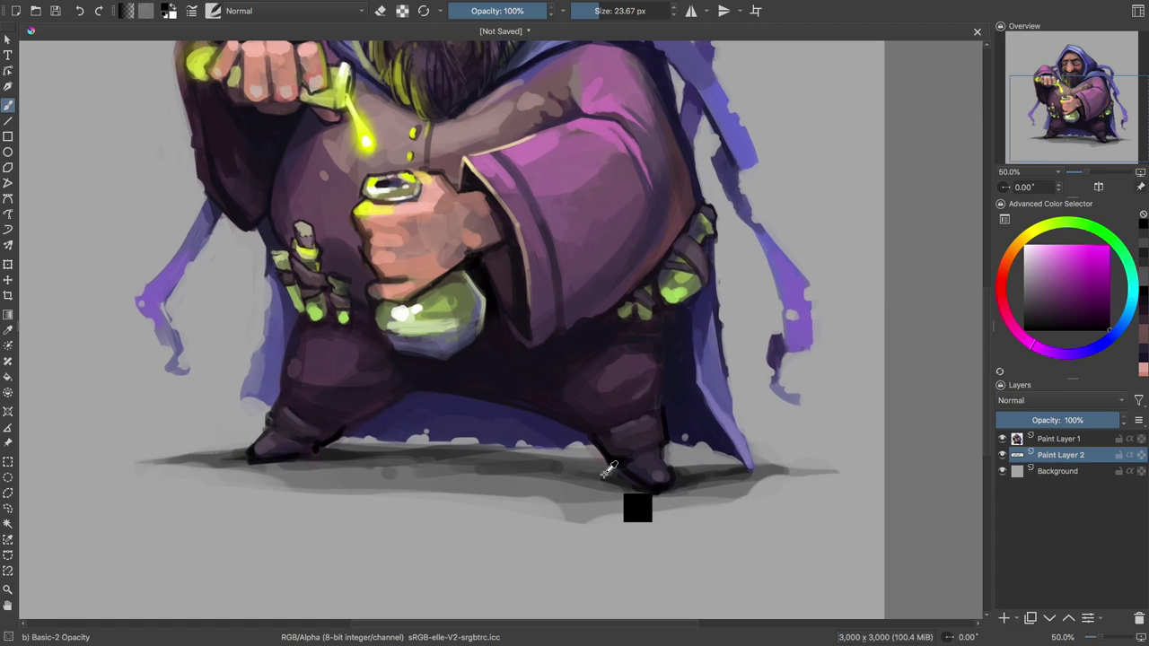
pyautogui.keyDown('ctrl'); pyautogui.click(615, 485); pyautogui.keyUp('ctrl')
pyautogui.press(']')
pyautogui.press(']')
pyautogui.moveTo(535, 400); pyautogui.dragTo(570, 406)
pyautogui.press('[')
pyautogui.press('[')
pyautogui.press('[')
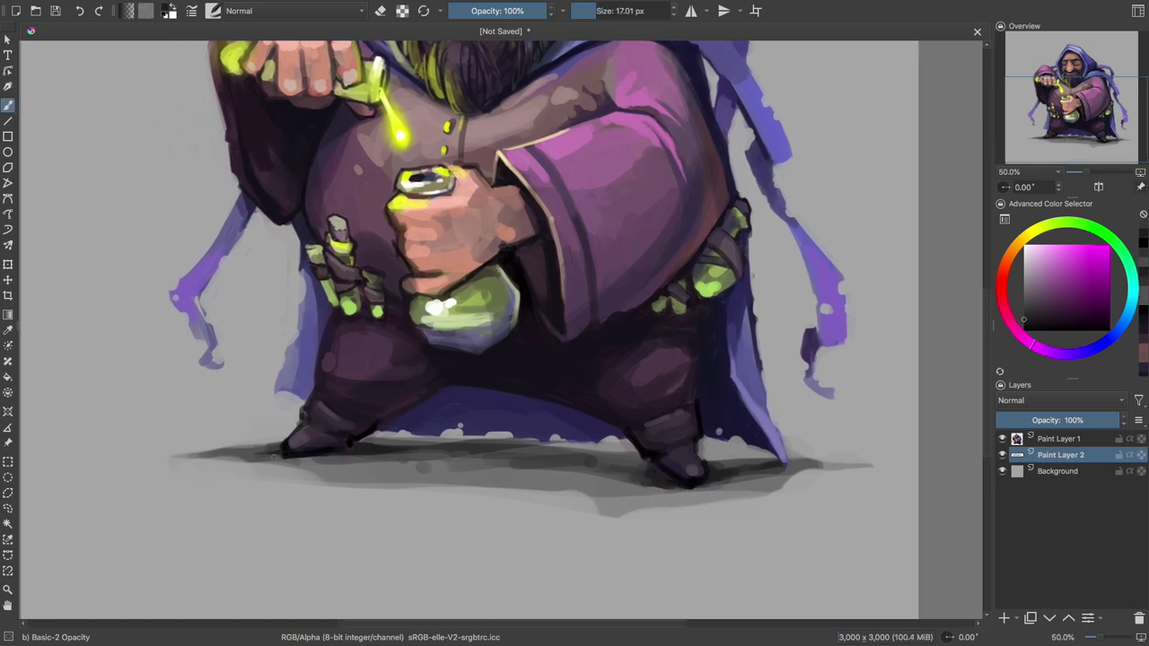
pyautogui.press('pageup')
pyautogui.keyDown('ctrl'); pyautogui.click(658, 469); pyautogui.keyUp('ctrl')
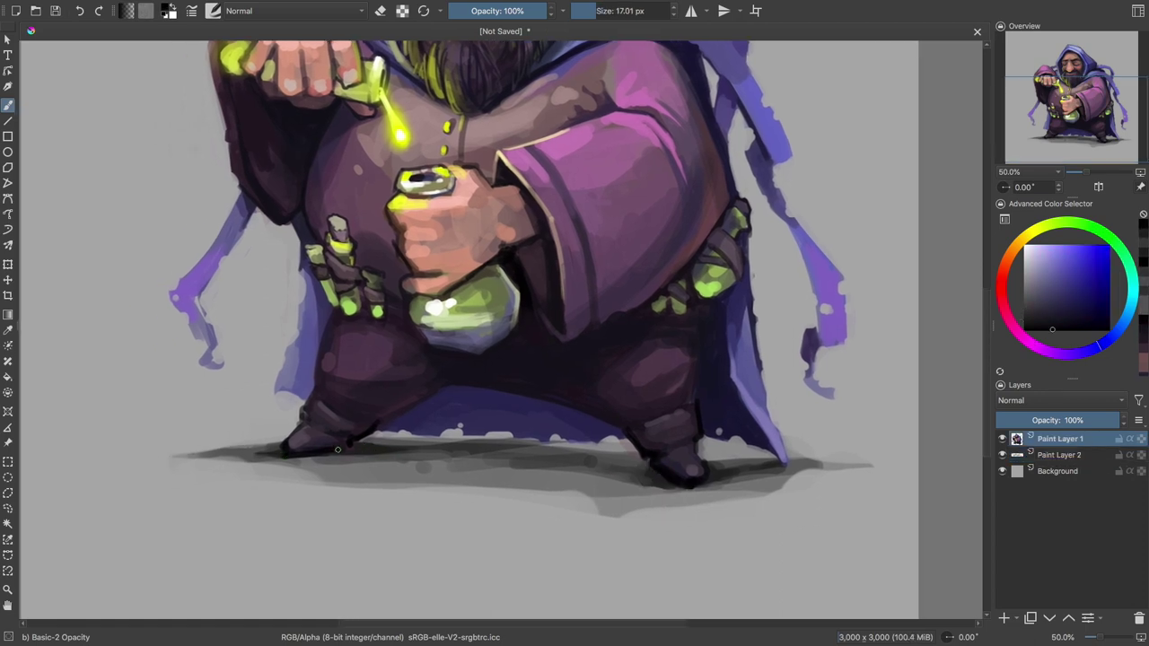
pyautogui.press('-')
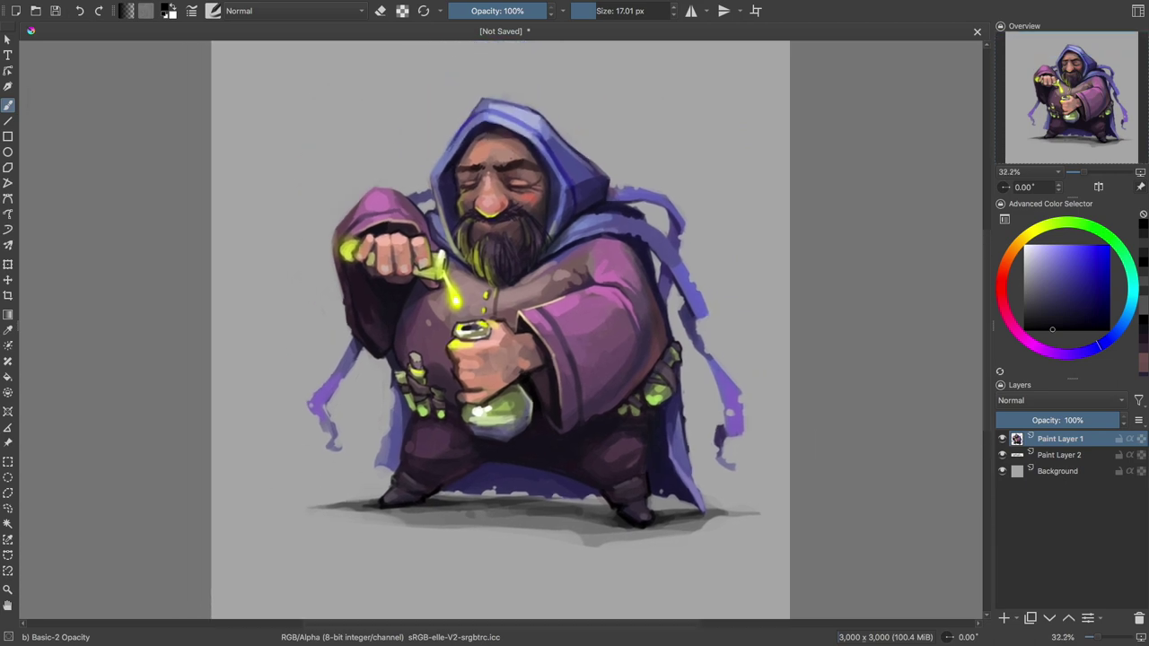